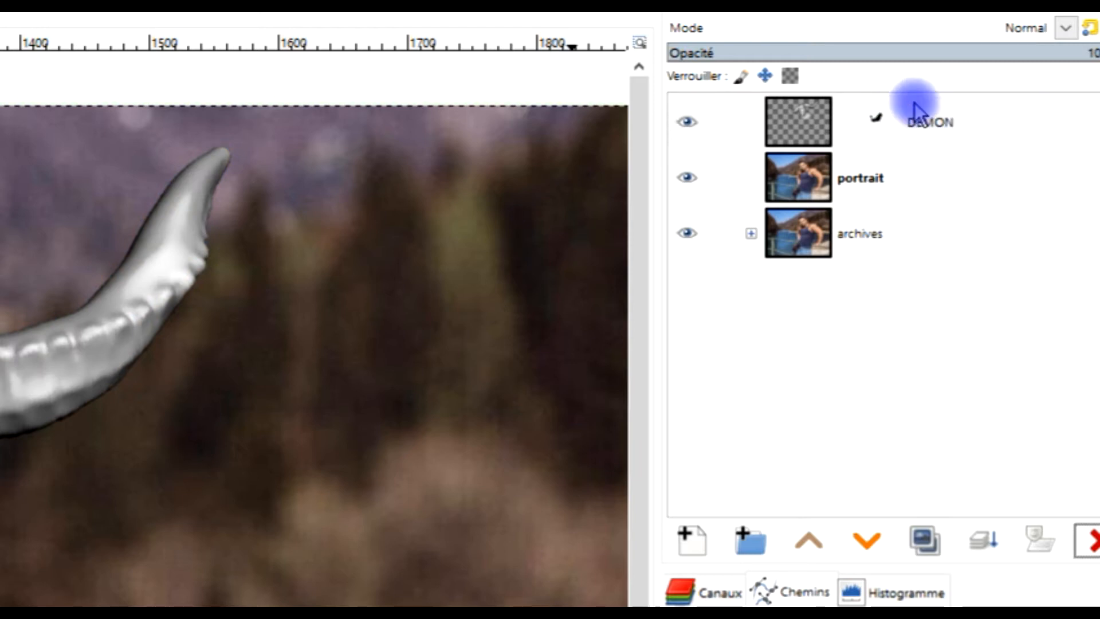
Step: Review the layers inside the archives group and hide the group
left_click(750, 233)
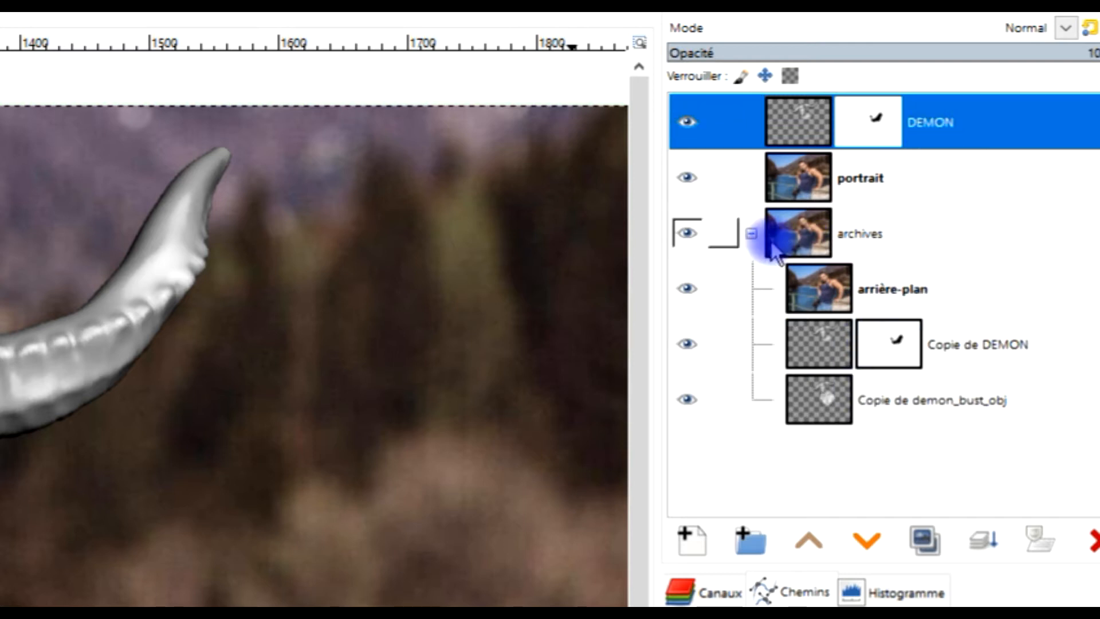
left_click(836, 235)
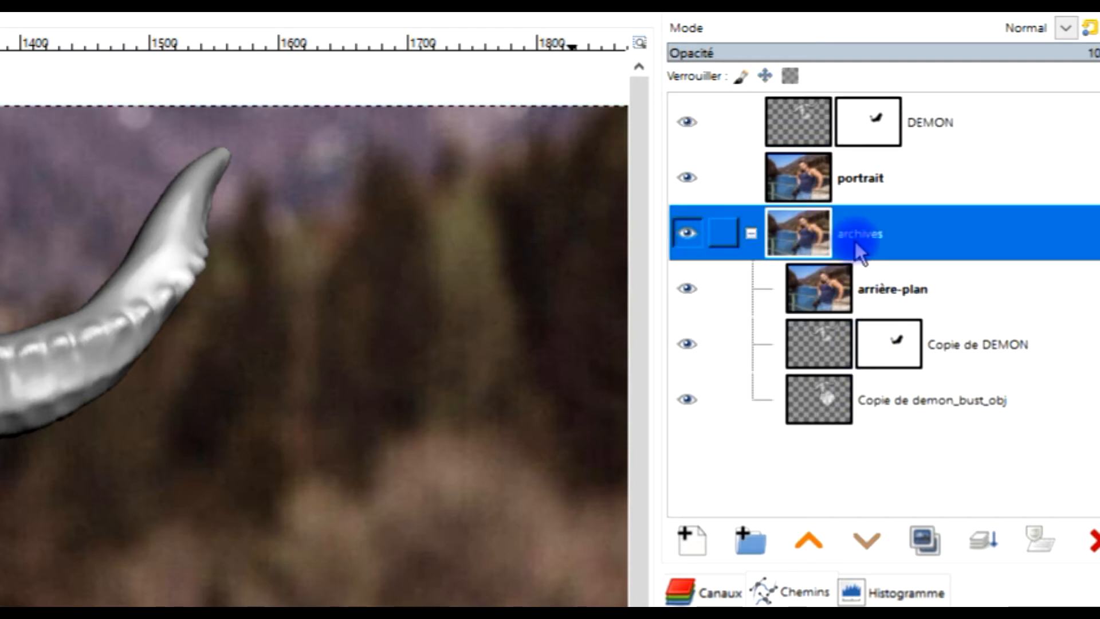
left_click(893, 295)
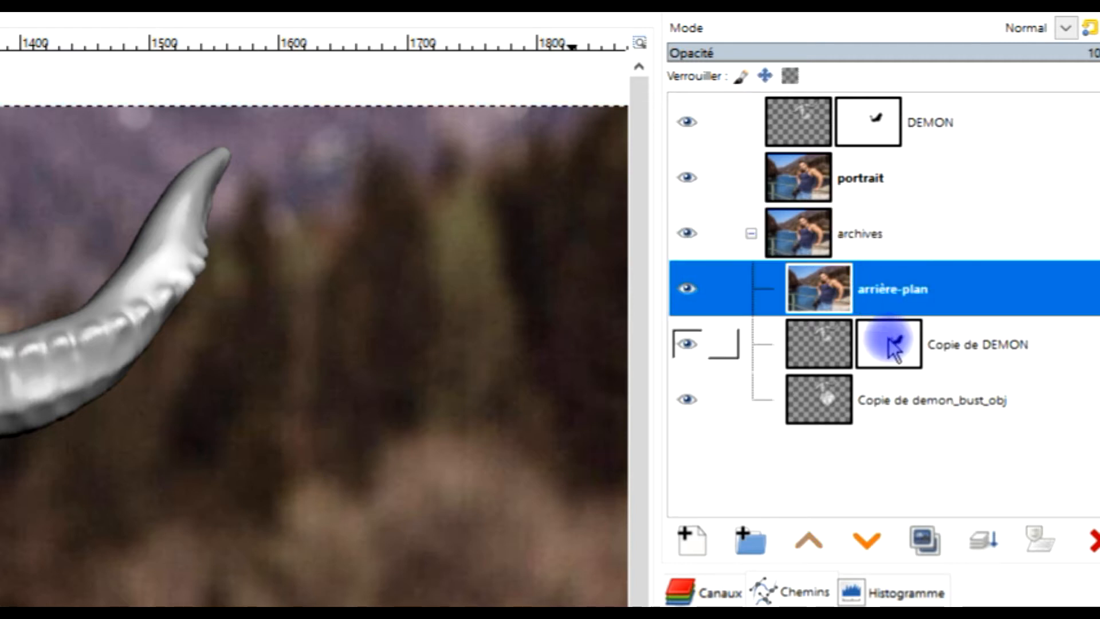
left_click(955, 346)
left_click(958, 408)
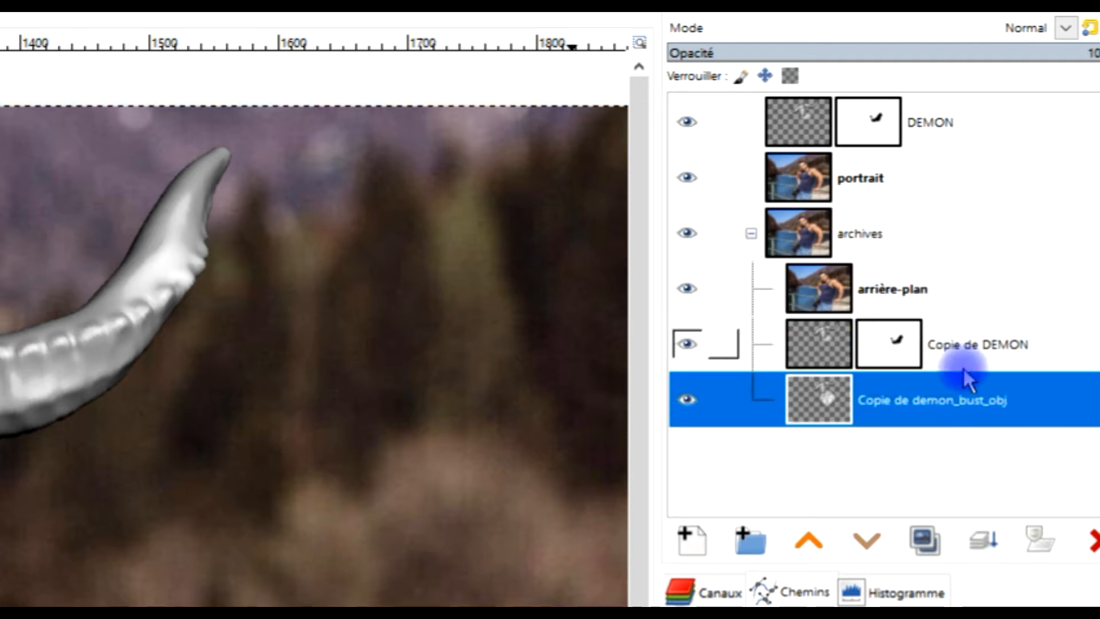
left_click(751, 233)
left_click(685, 234)
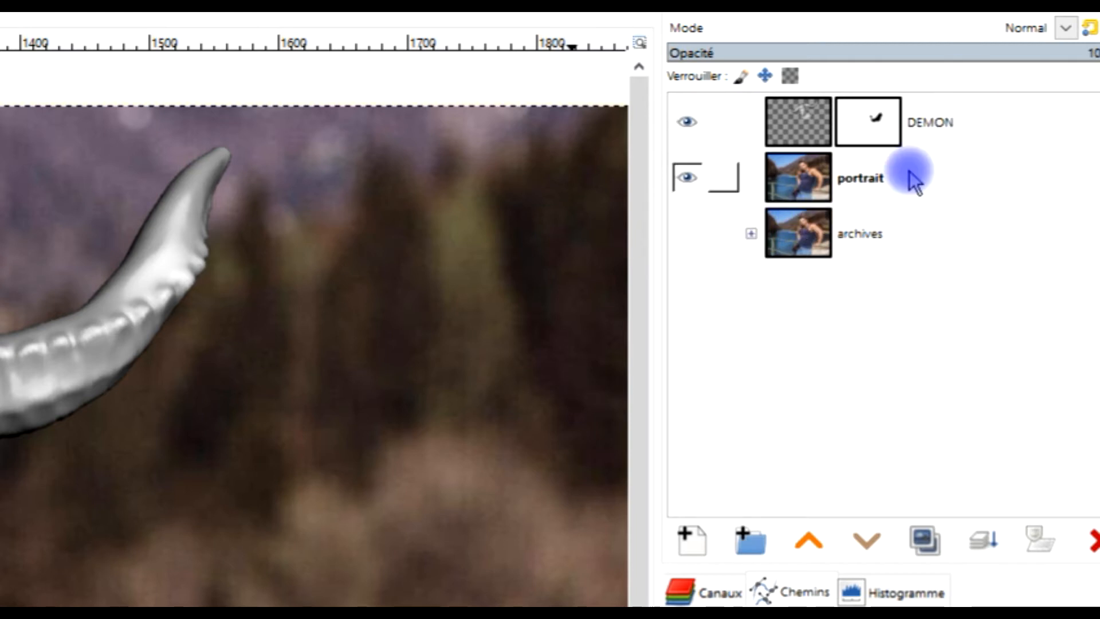
left_click(931, 122)
left_click(916, 177)
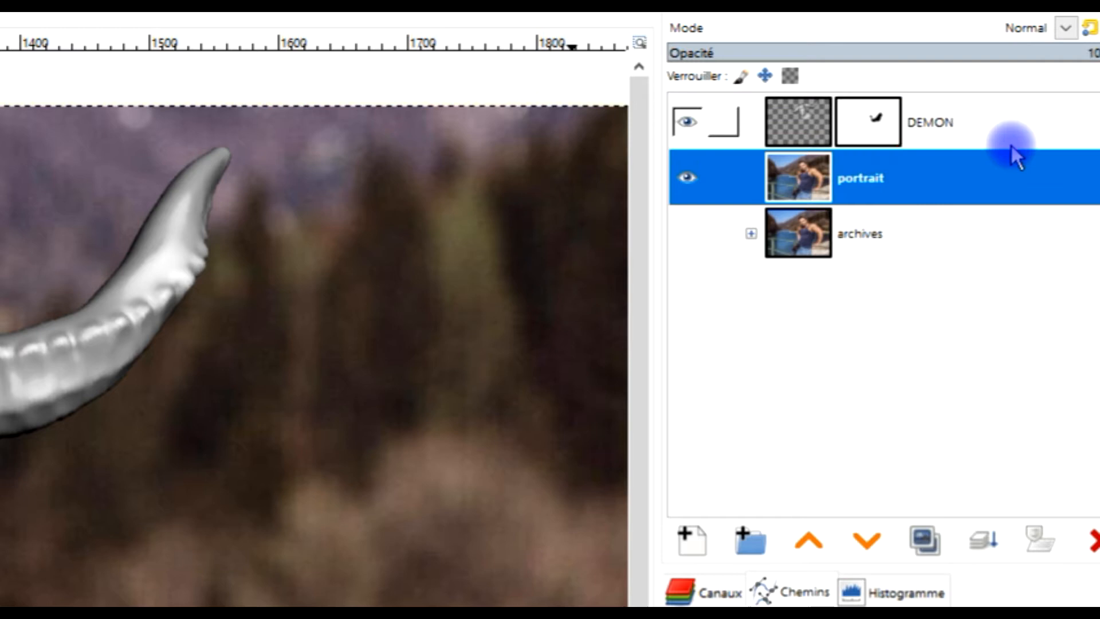
left_click(942, 125)
right_click(866, 133)
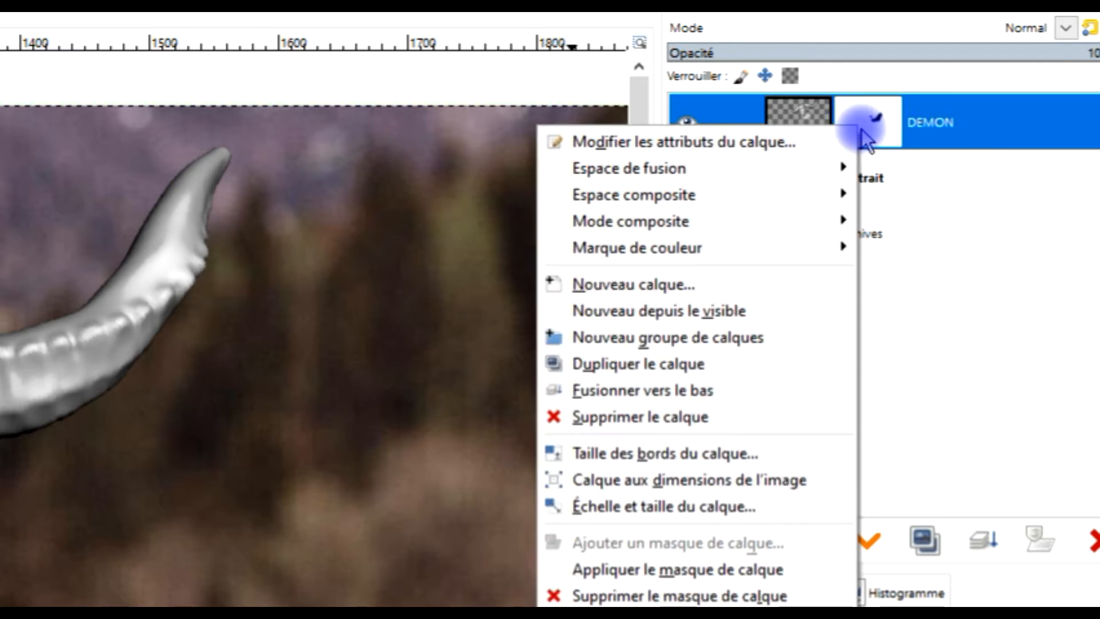
left_click(1024, 195)
scroll(454, 502, "up", 2)
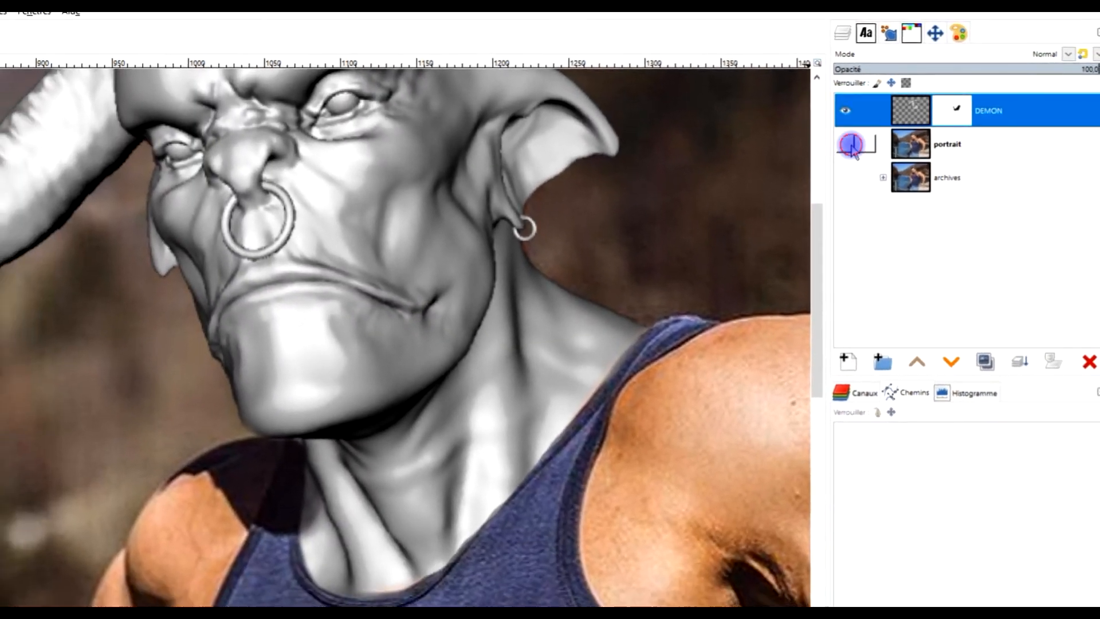
Step: Toggle the portrait layer's visibility to inspect the demon head's masked outline against transparency and against the photo
left_click(792, 154)
left_click(793, 155)
left_click(883, 138)
left_click(883, 137)
left_click(883, 137)
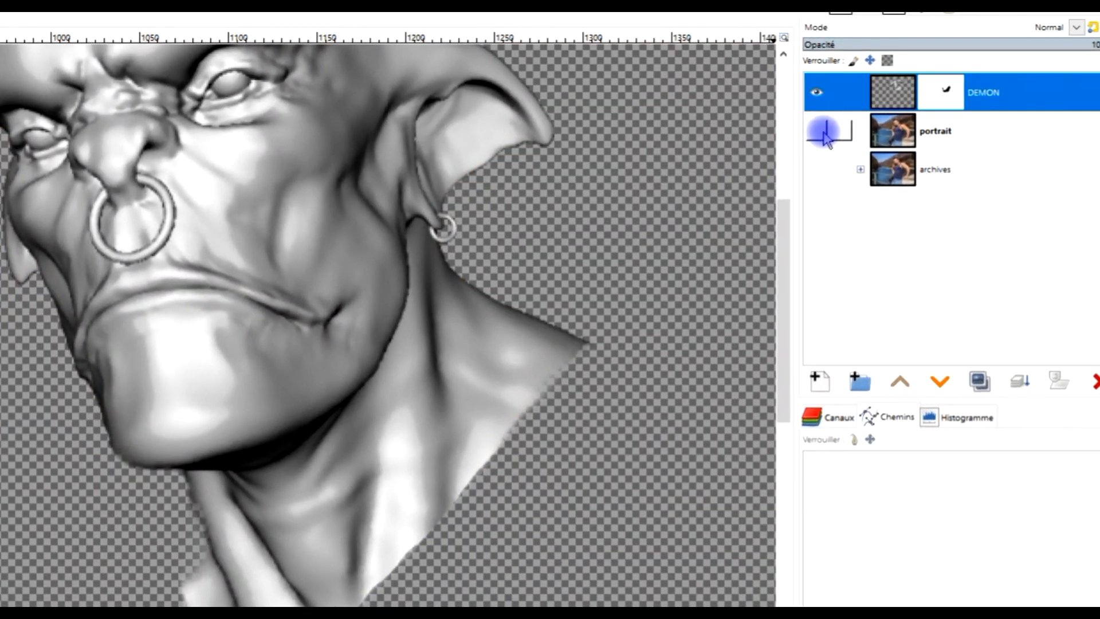
left_click(825, 136)
left_click(825, 136)
left_click(825, 136)
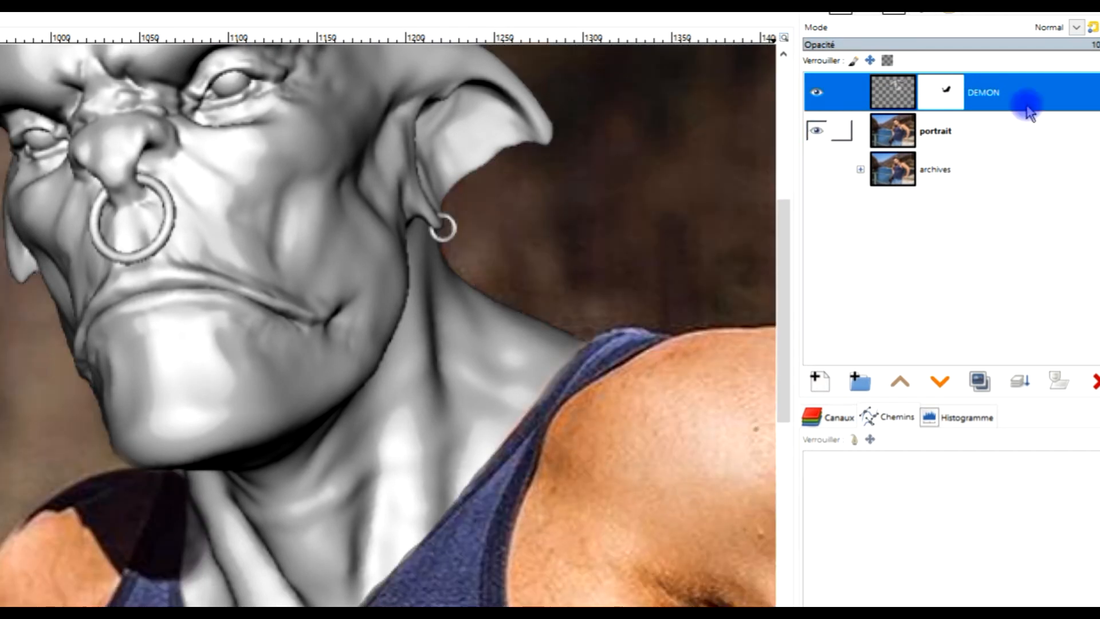
Step: Apply the DEMON layer's mask and create a layer group named visage above that layer
right_click(962, 99)
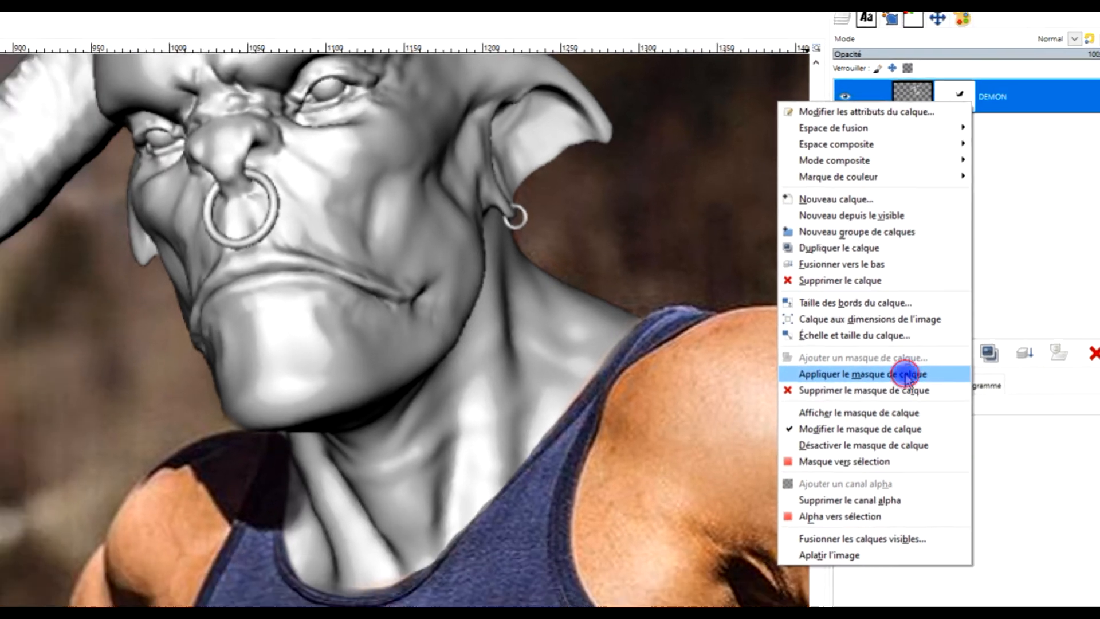
left_click(887, 405)
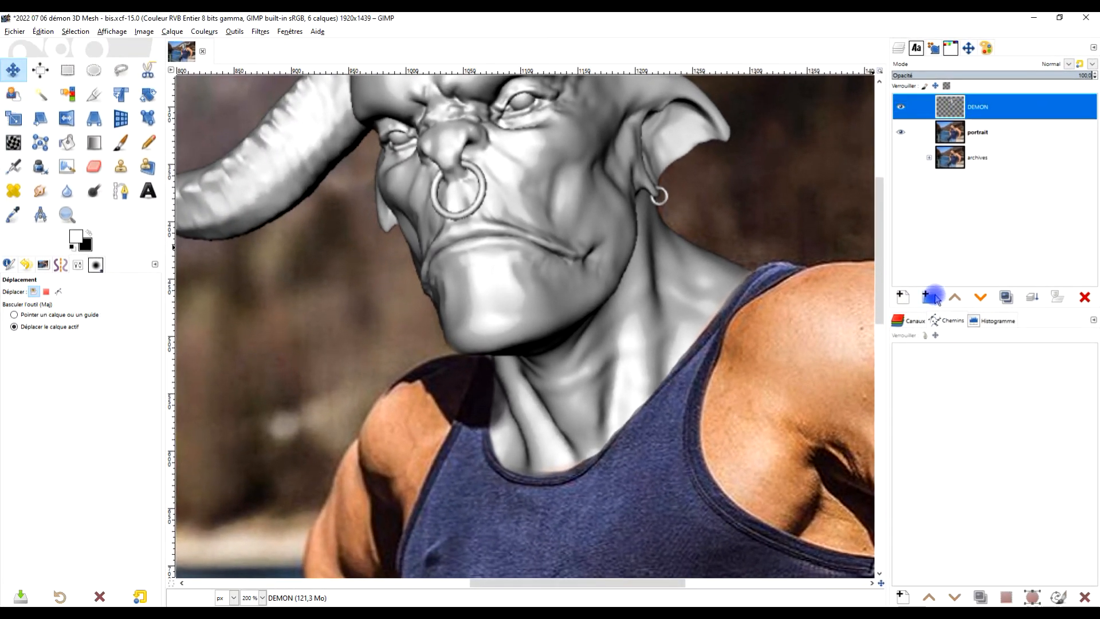
left_click(931, 297)
double_click(982, 109)
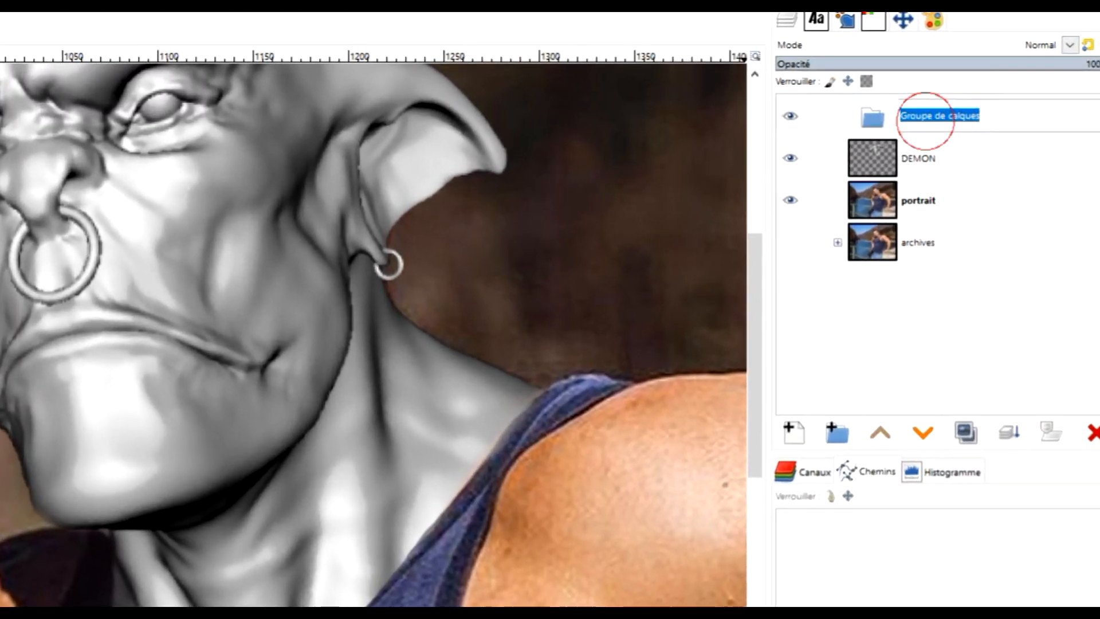
type("visage")
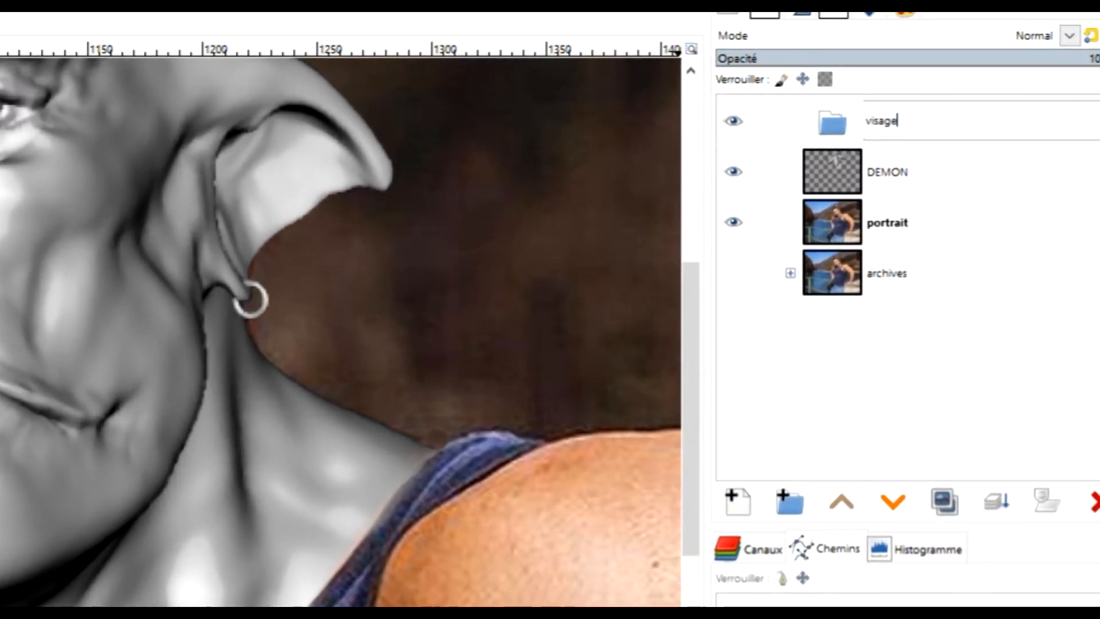
key("Return")
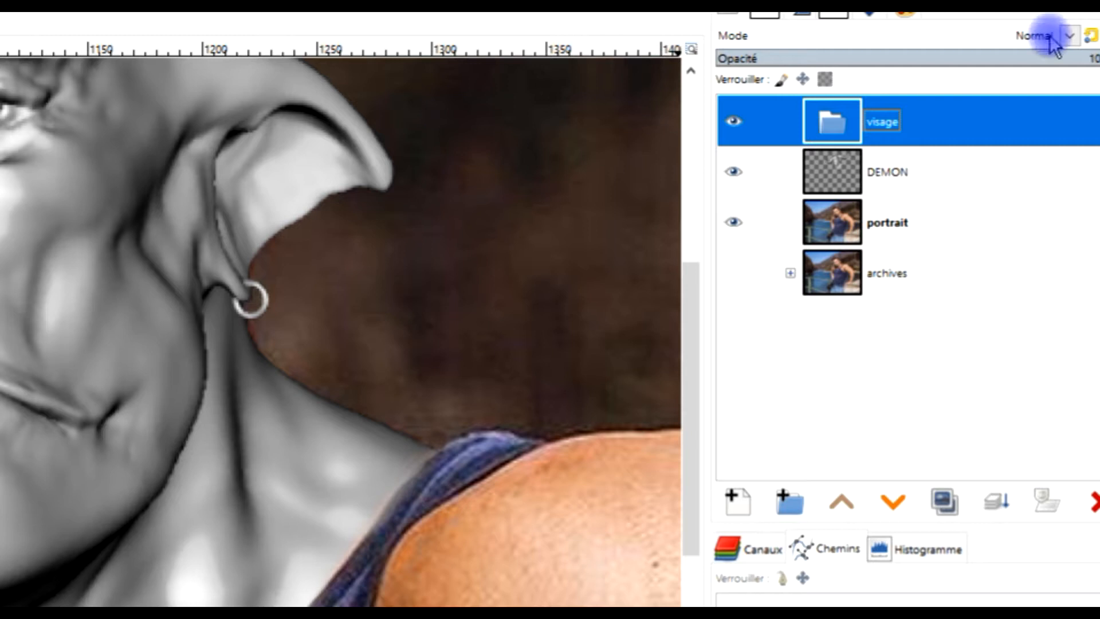
Step: Move the DEMON layer into the visage group and rename the layer visage démon
left_click_drag(835, 177, 851, 122)
left_click(911, 170)
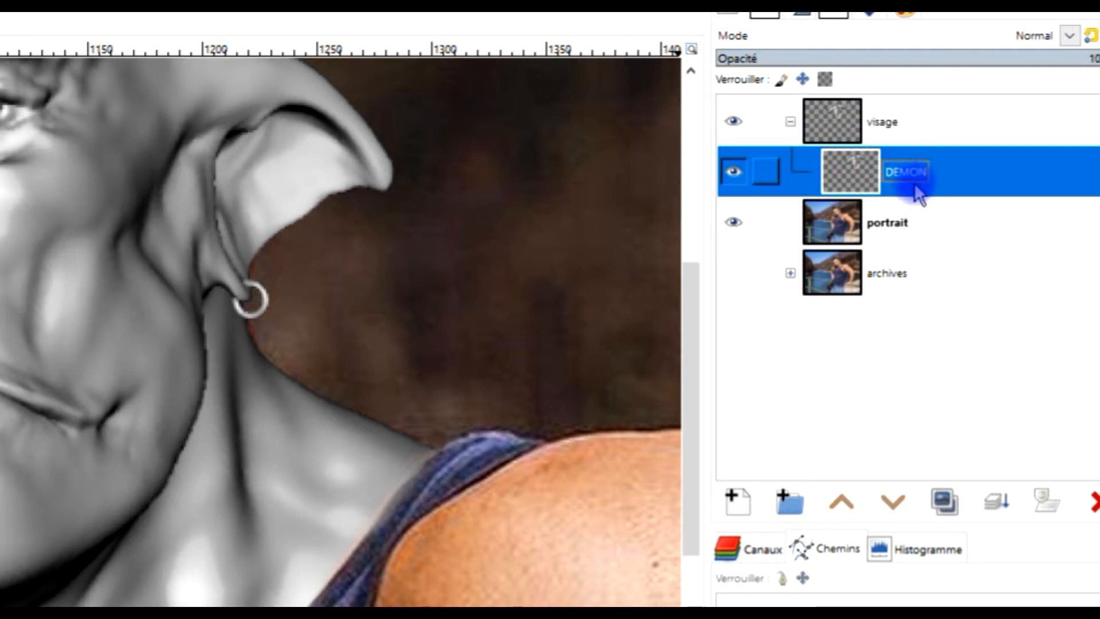
left_click(907, 172)
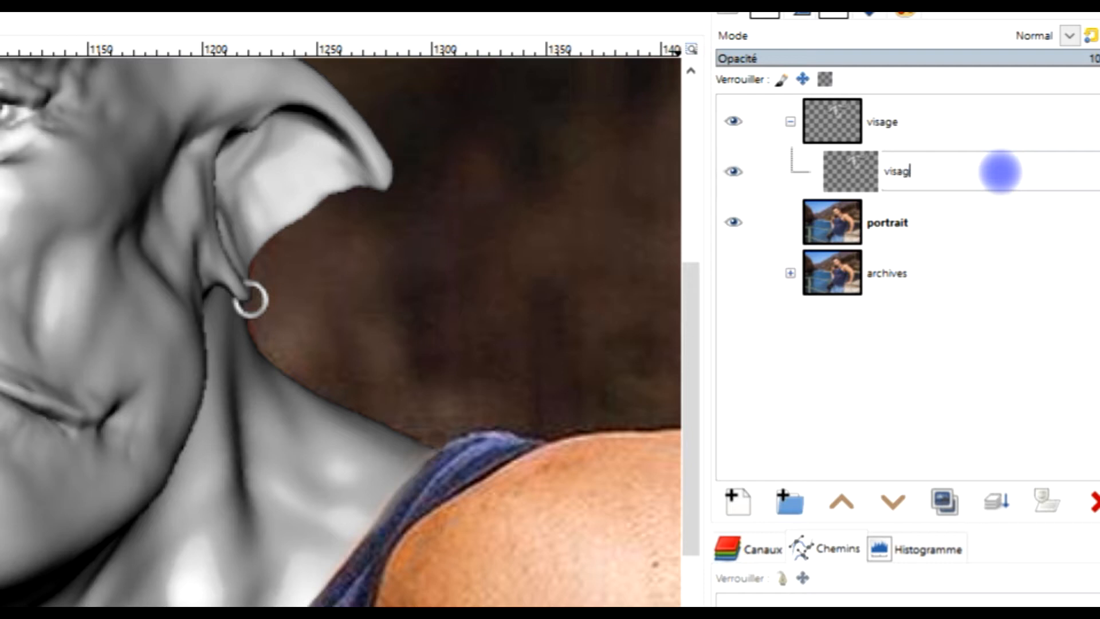
type("visage démon")
key("Return")
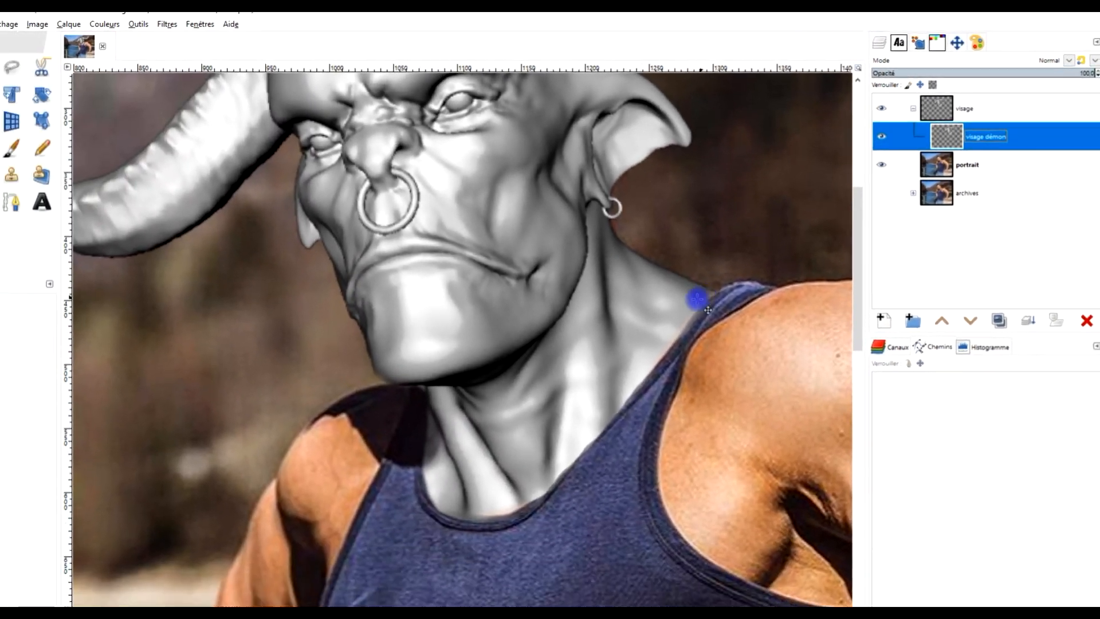
Step: Add a layer mask initialised to white (full opacity) to the visage démon layer
left_click_drag(648, 304, 597, 376)
scroll(635, 401, "down", 1)
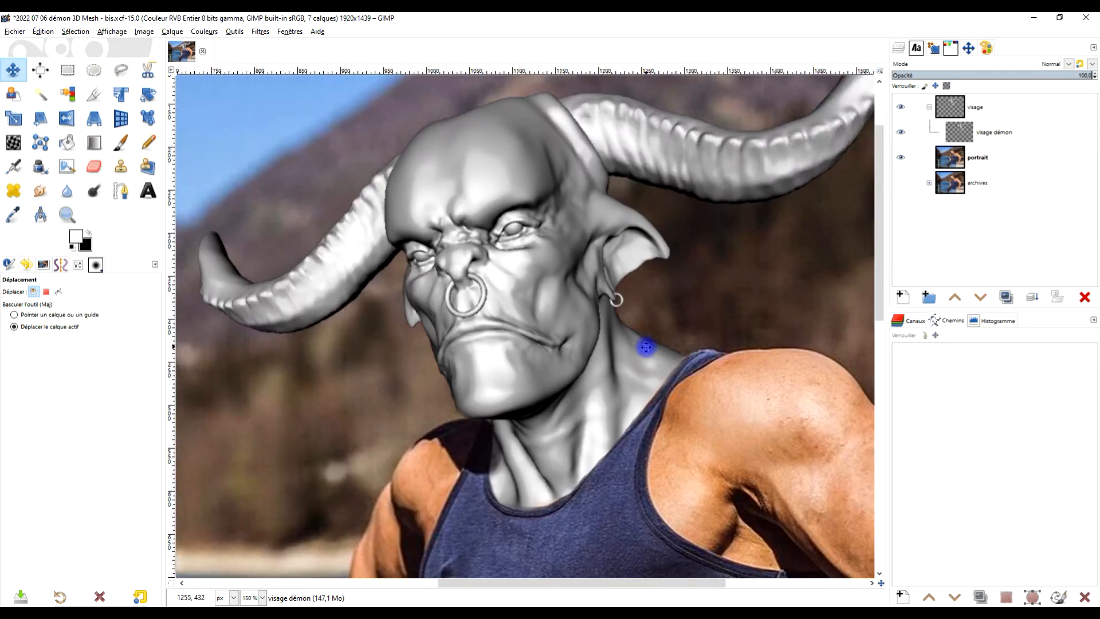
right_click(964, 130)
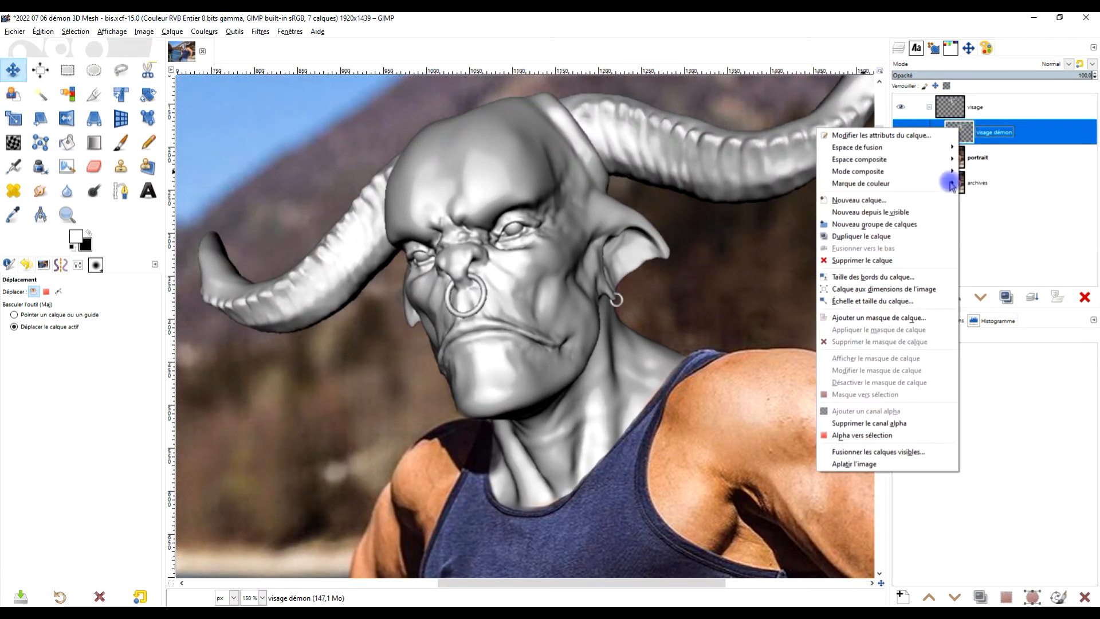
left_click(910, 319)
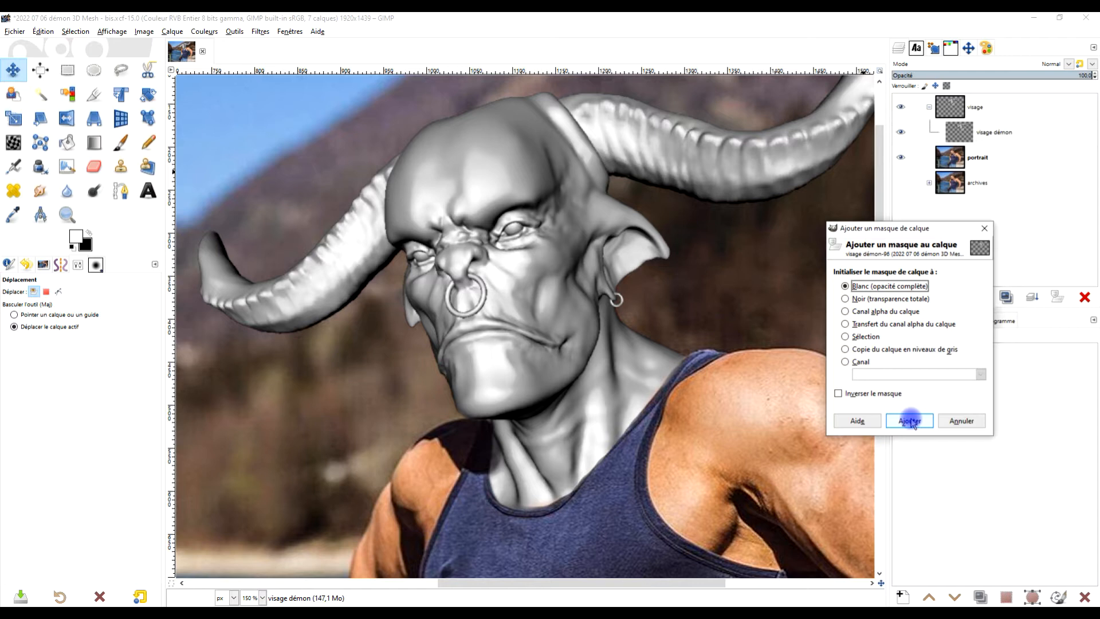
left_click(911, 420)
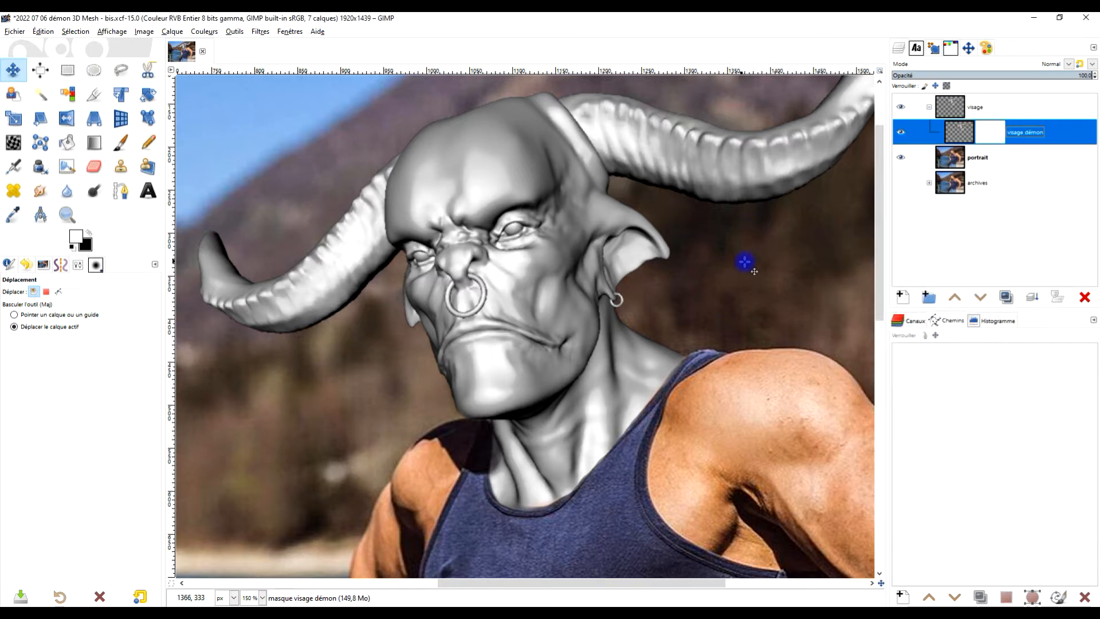
Step: Convert the visage démon layer's alpha channel to a selection around the demon's head and horns
right_click(969, 137)
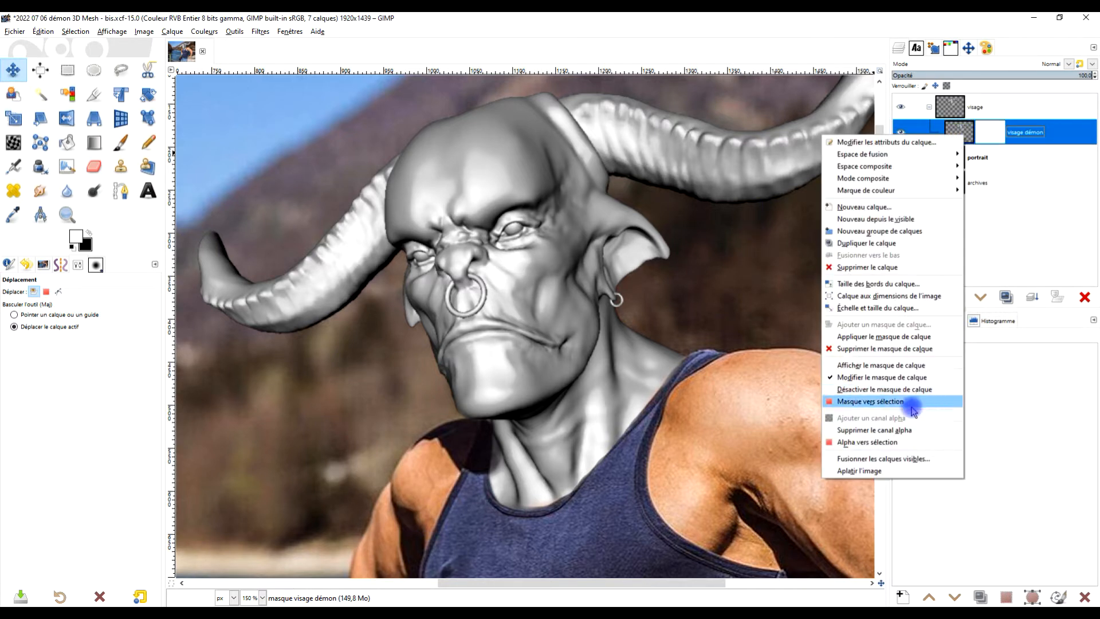
left_click(871, 446)
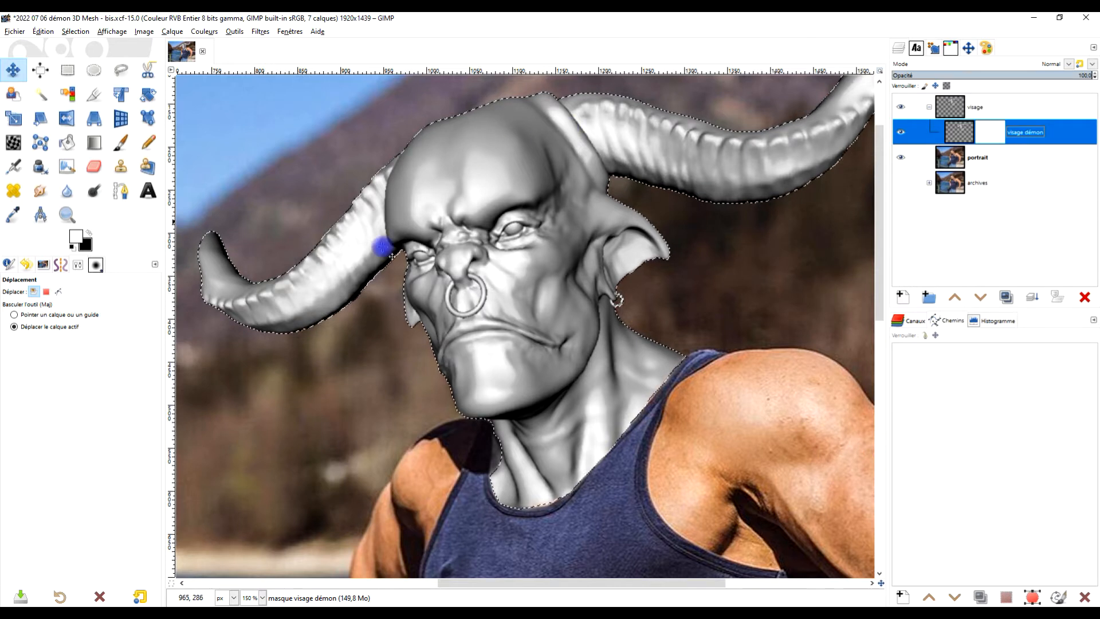
left_click_drag(756, 224, 727, 273)
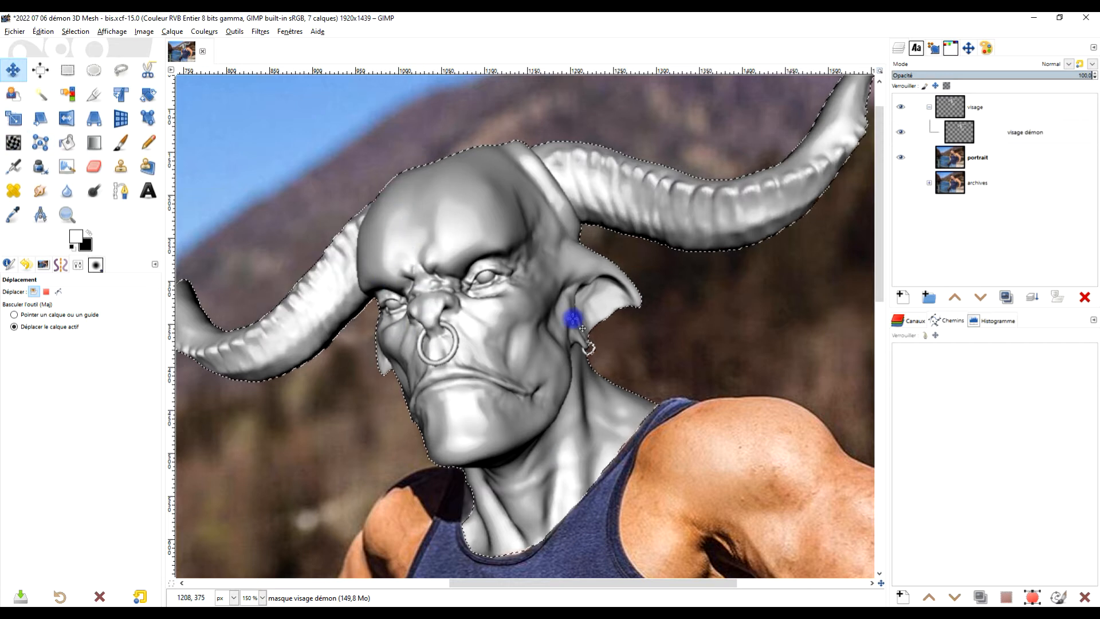
Step: Subtract the horn on the photo's left side from the selection with Free Select, tracing the forehead edge and looping around the horn
left_click(121, 75)
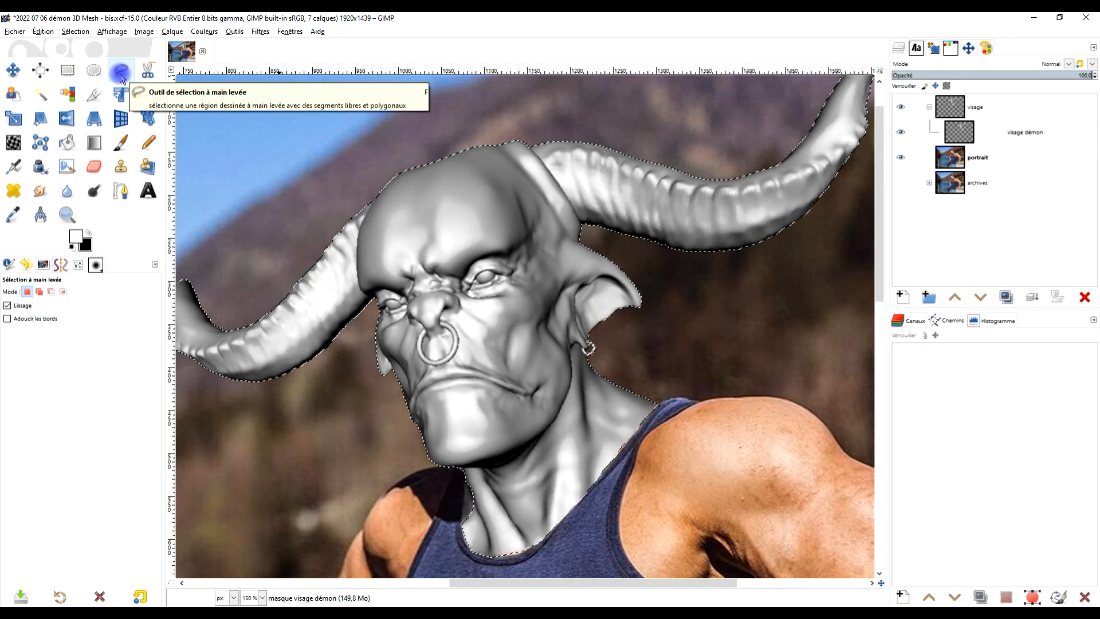
left_click(51, 293)
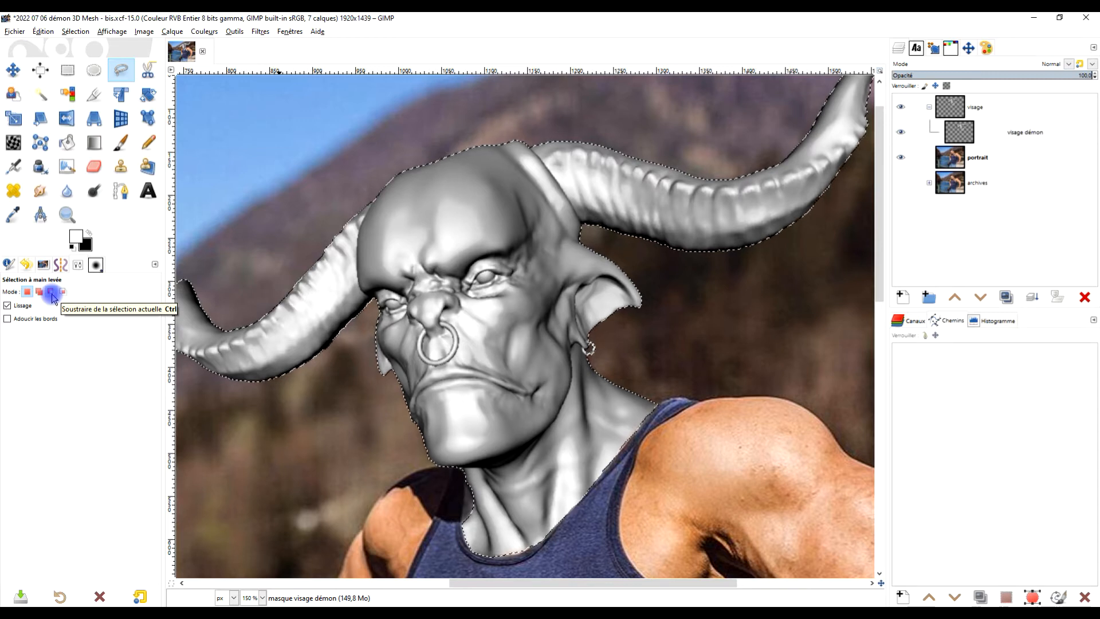
left_click(51, 294)
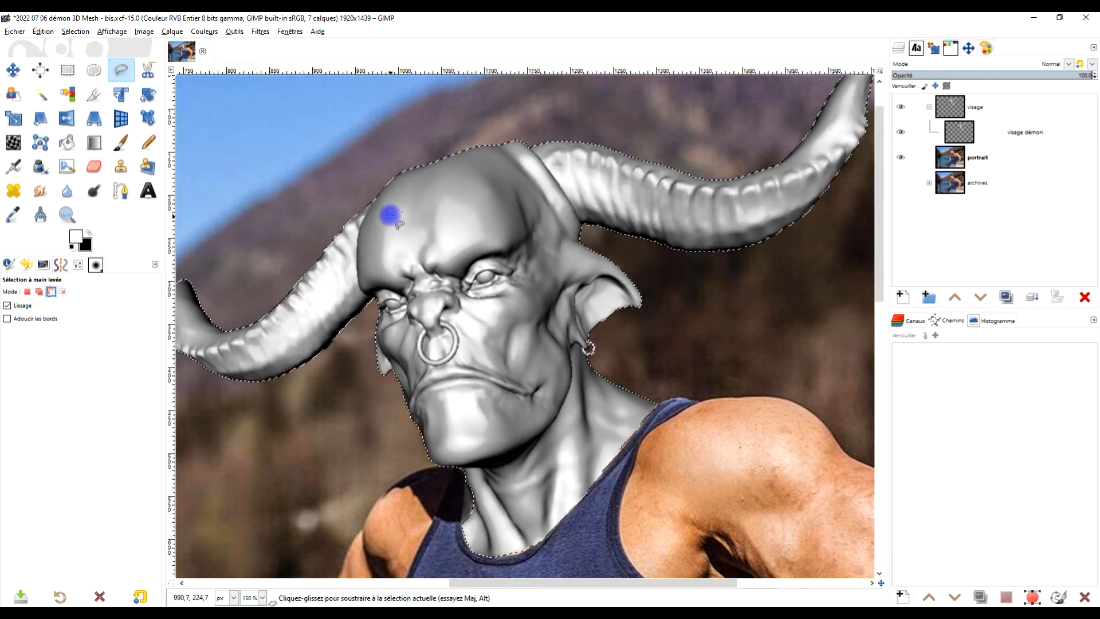
scroll(390, 215, "up", 2)
left_click(370, 180)
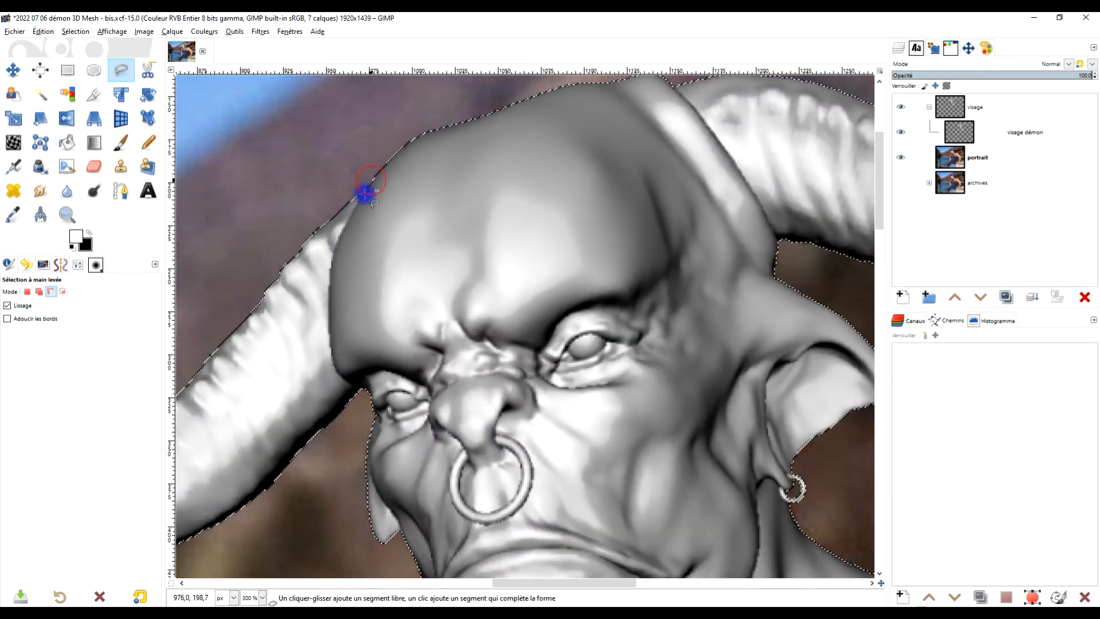
scroll(336, 237, "up", 2)
left_click(337, 242)
mouse_move(328, 263)
left_mouse_down()
mouse_move(318, 471)
mouse_move(349, 276)
mouse_move(351, 307)
left_mouse_up()
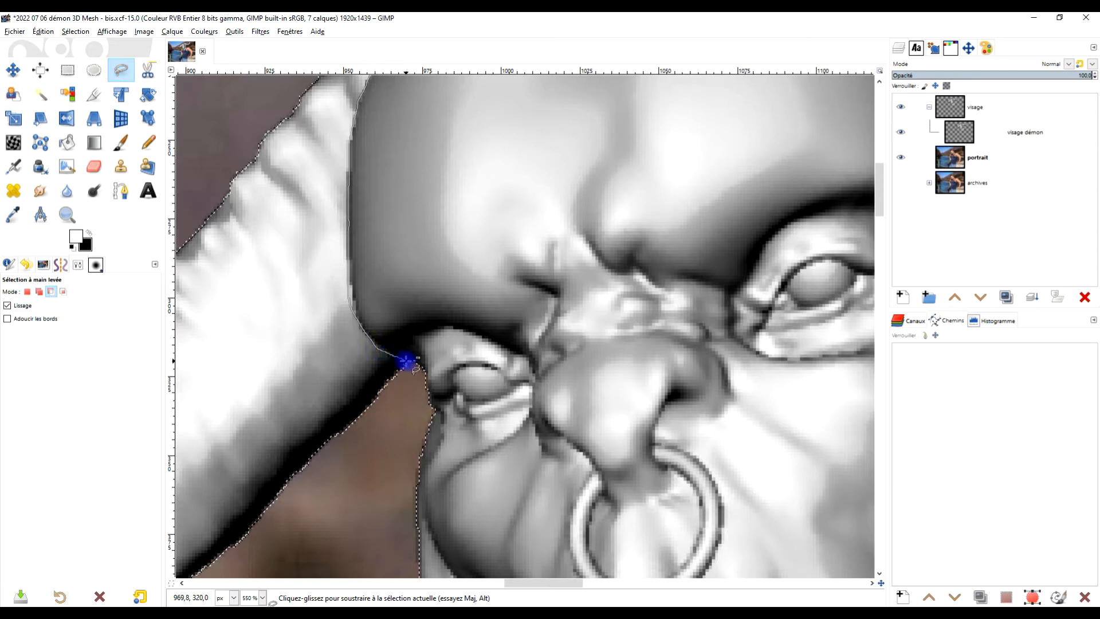
left_click_drag(412, 374, 404, 409)
scroll(378, 444, "down", 4)
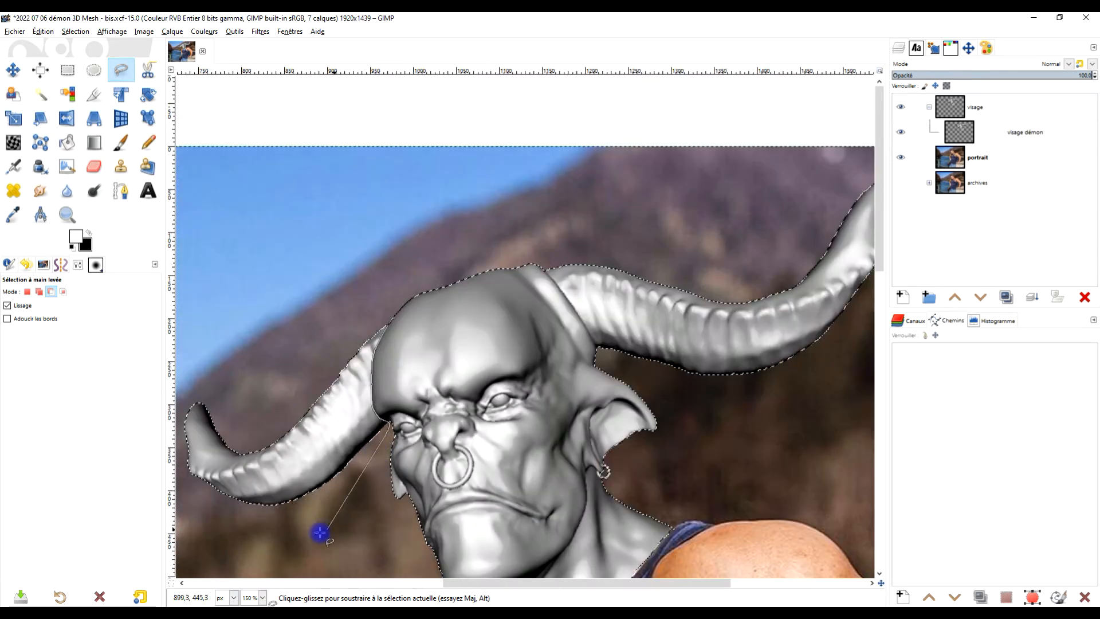
left_click(303, 557)
left_click_drag(363, 461, 500, 373)
left_click(282, 401)
left_click(275, 262)
left_click(391, 209)
left_click(490, 204)
scroll(567, 225, "up", 3)
left_click_drag(456, 231, 570, 160)
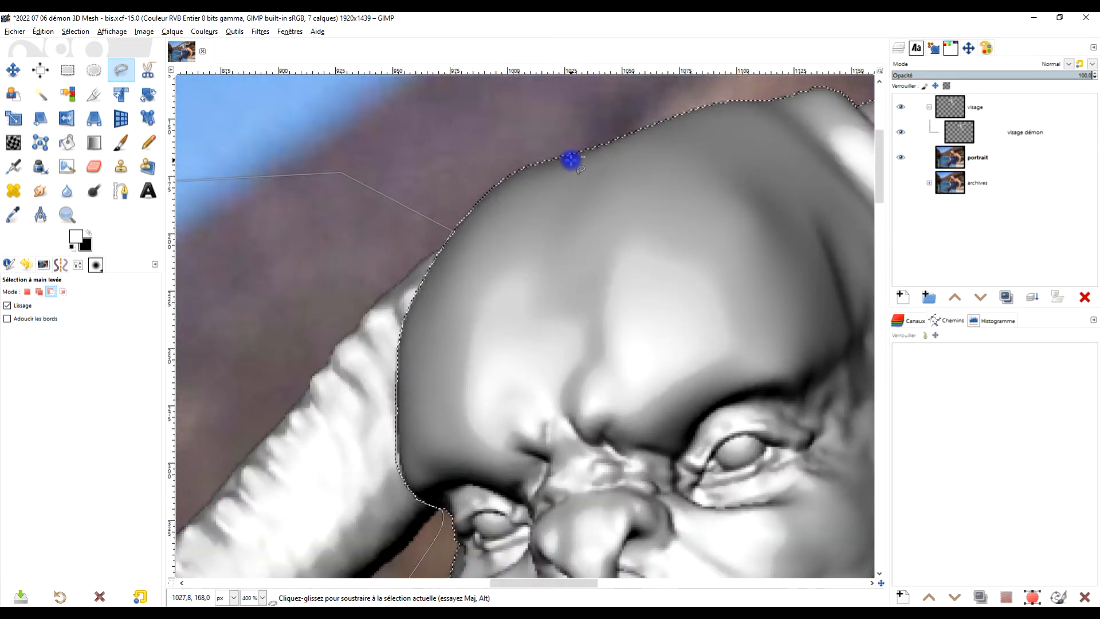
key("Return")
Step: Trace the base of the remaining horn with Free Select in subtract mode, following the ridge from the forehead down to above the ear
left_click_drag(645, 256, 184, 342)
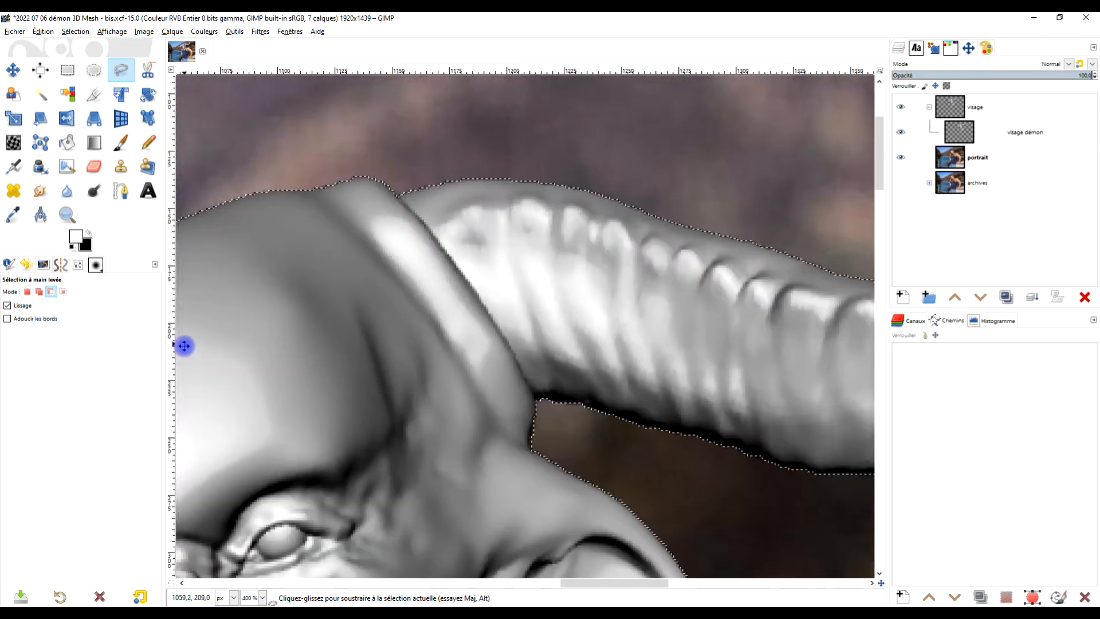
left_click(400, 203)
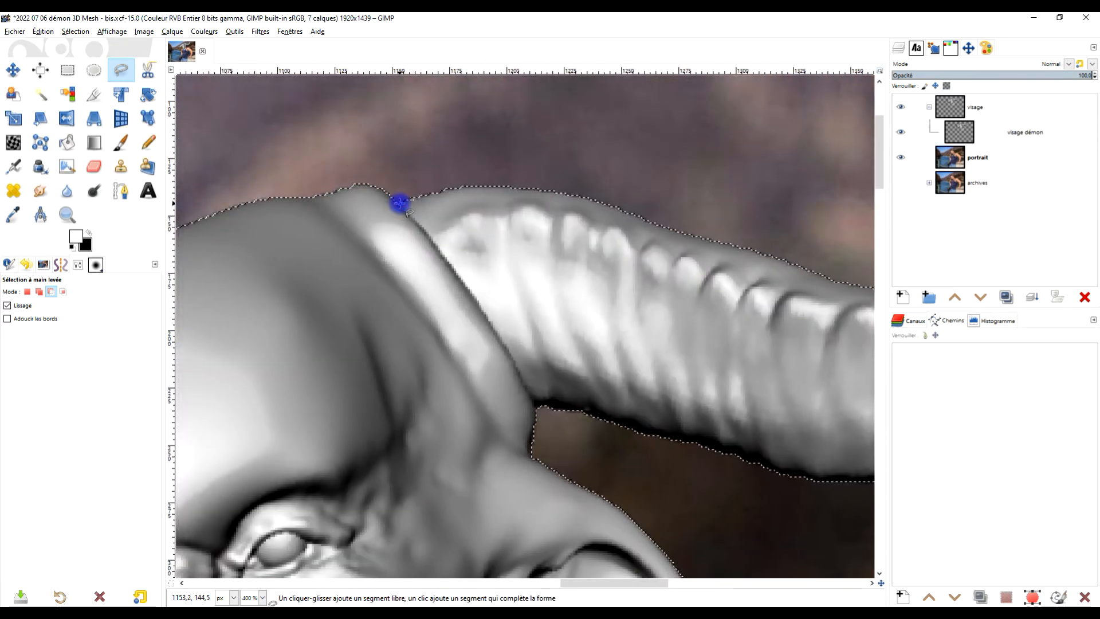
left_click_drag(421, 227, 501, 351)
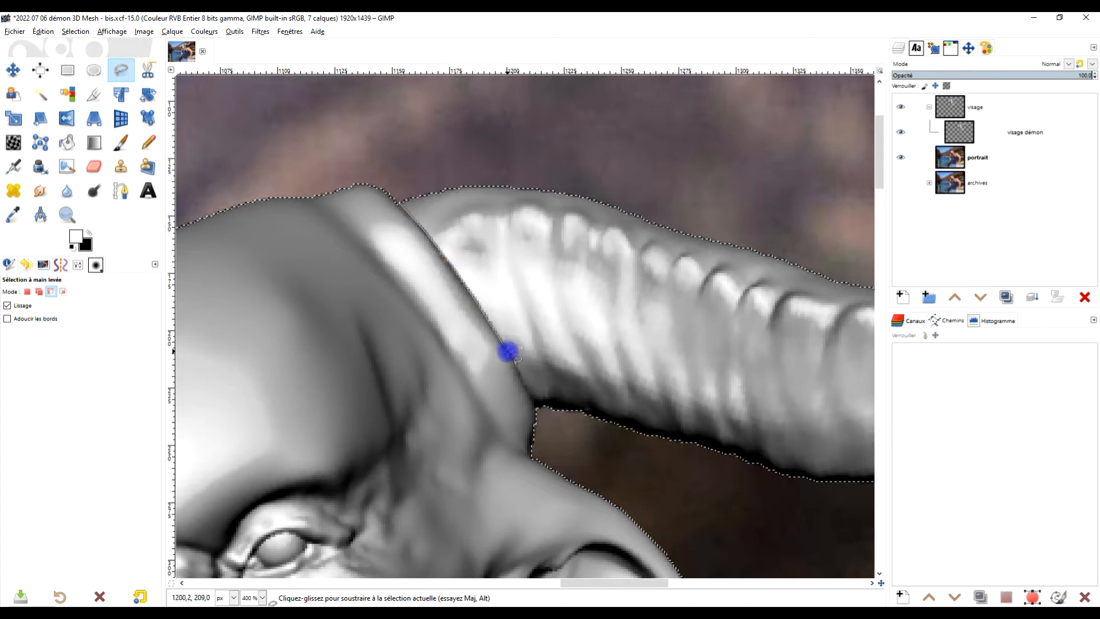
left_click(530, 398)
left_click(553, 432)
Step: Loop the Free Select outline loosely around the whole remaining horn, close it and subtract the horn from the selection
scroll(650, 467, "down", 2)
scroll(650, 466, "down", 3)
left_click(657, 407)
scroll(475, 390, "up", 3)
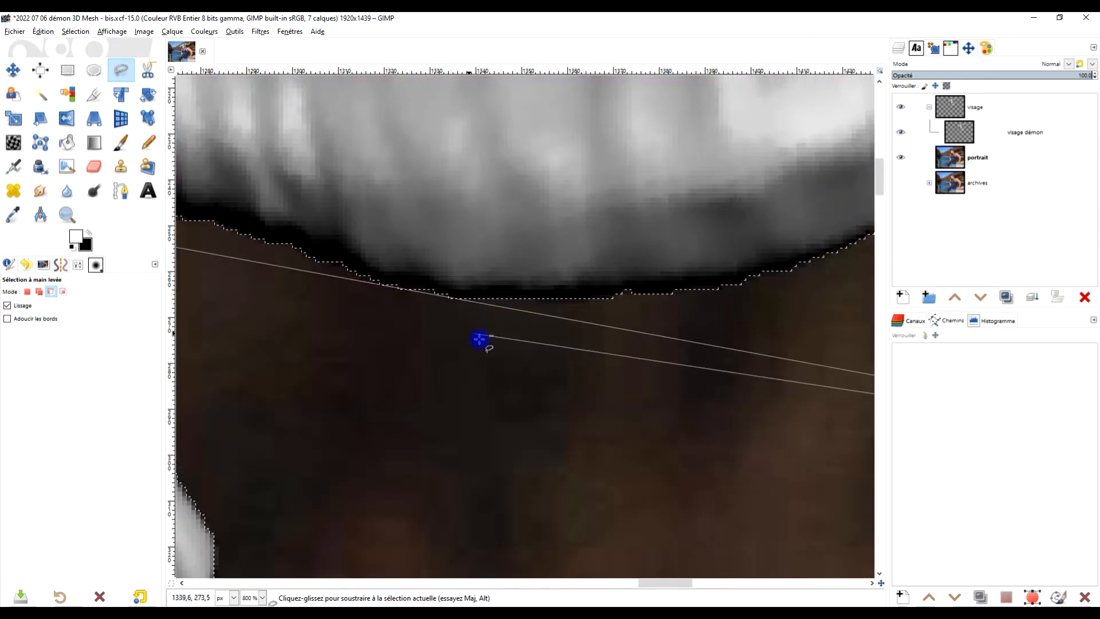
scroll(516, 349, "down", 2)
scroll(816, 170, "up", 4)
left_click(756, 166)
left_click(392, 214)
left_click(238, 245)
left_click(219, 296)
left_click(245, 318)
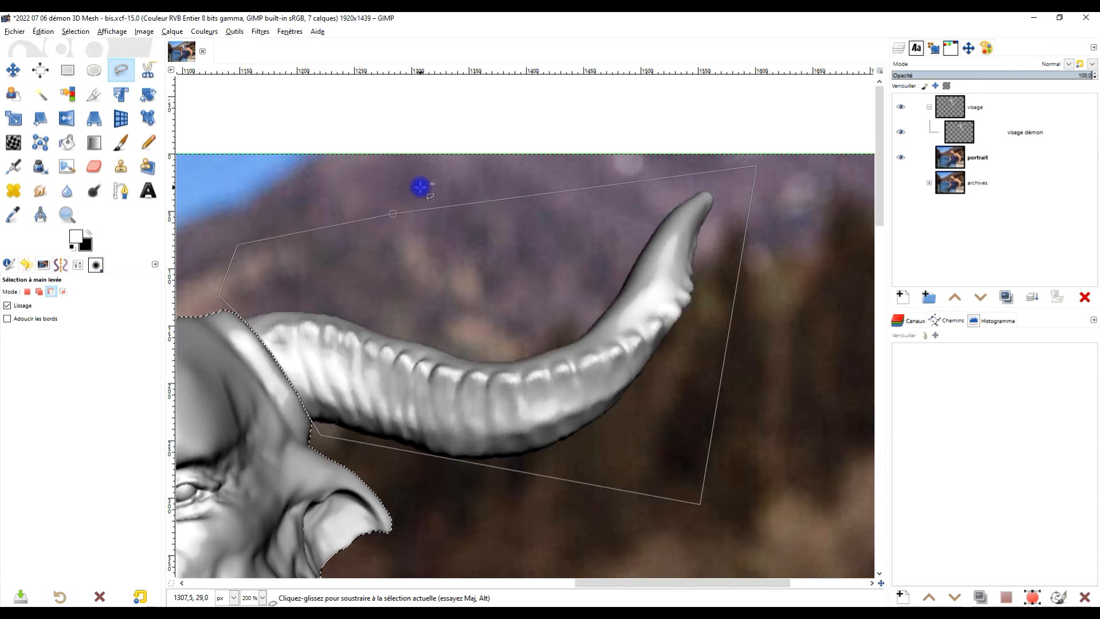
key("Return")
Step: Make the visage démon layer mask active and invert the selection so that everything outside the demon's face is selected
left_click_drag(425, 373, 751, 155)
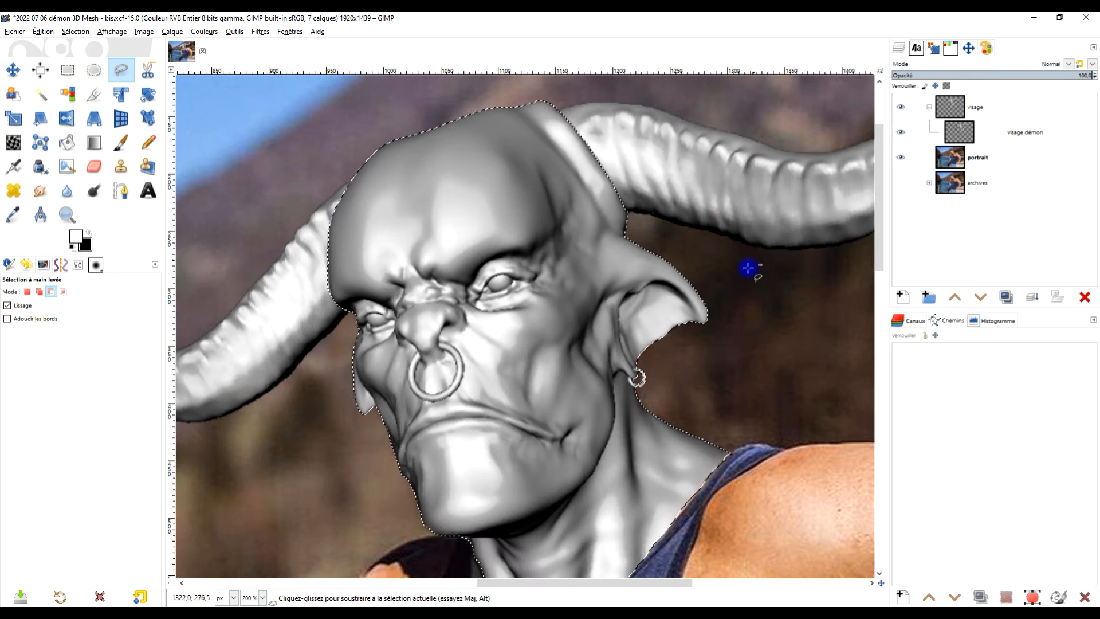
scroll(730, 279, "down", 3)
left_click_drag(695, 333, 506, 341)
scroll(505, 341, "up", 1)
left_click(994, 132)
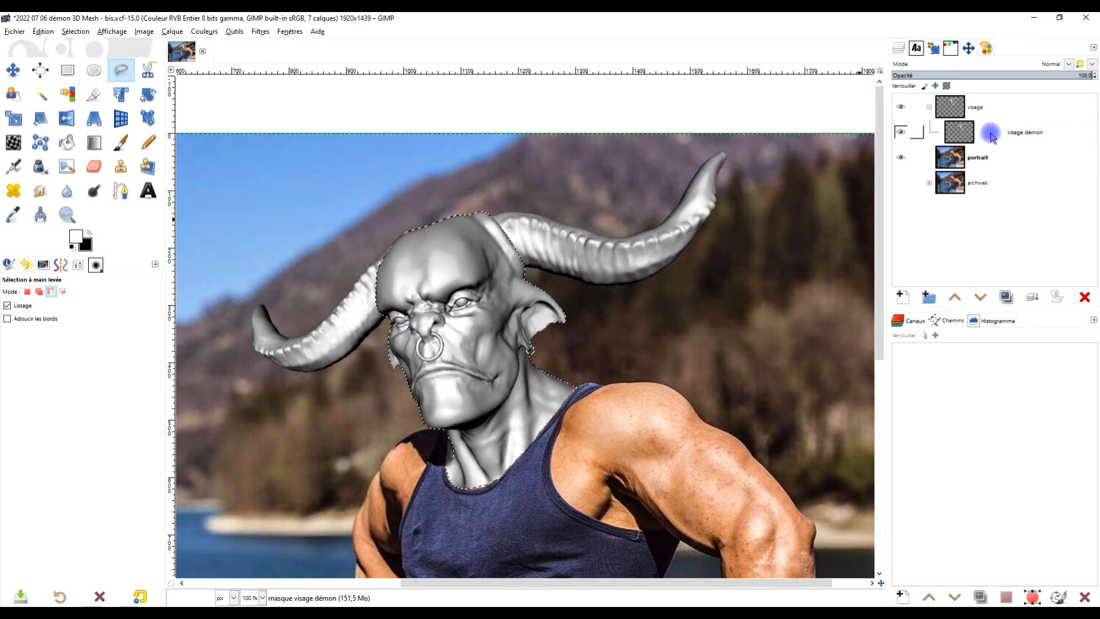
left_click(992, 136)
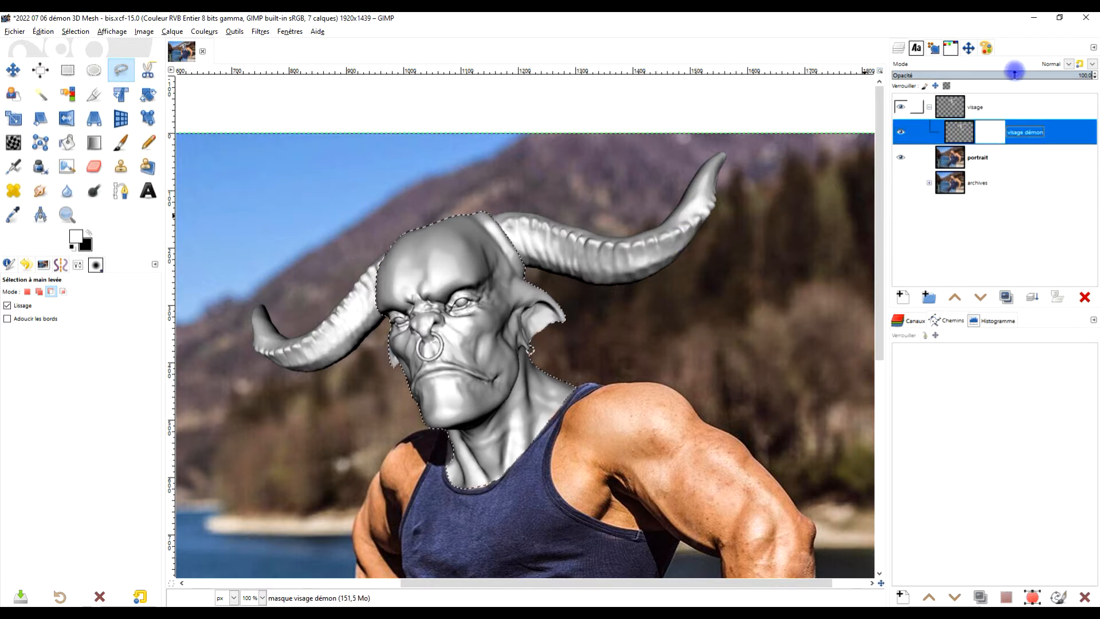
left_click(69, 33)
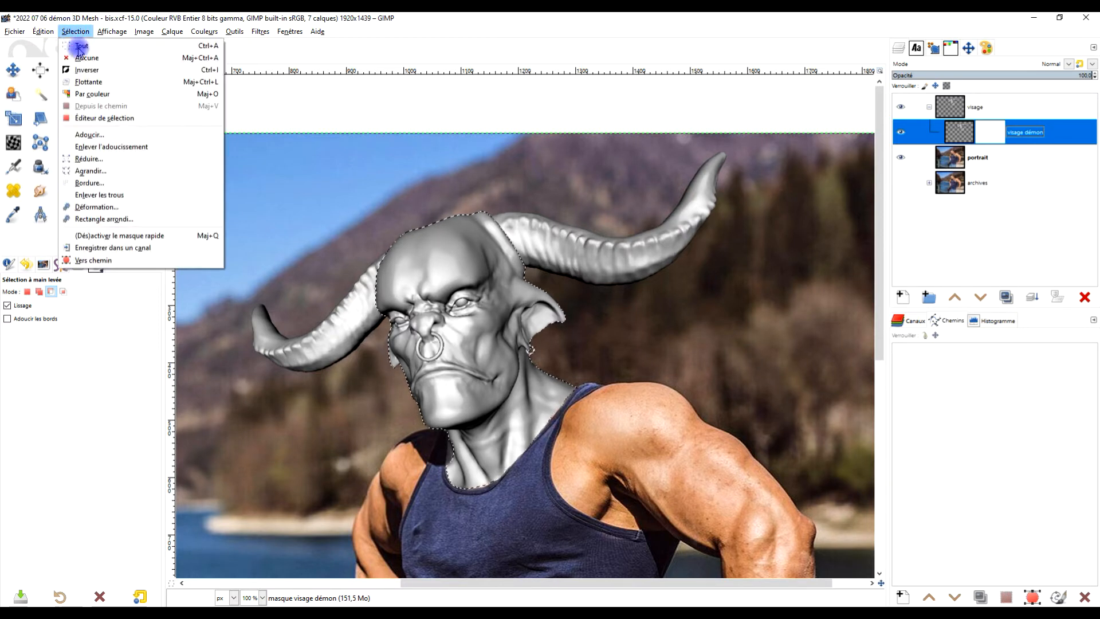
left_click(107, 75)
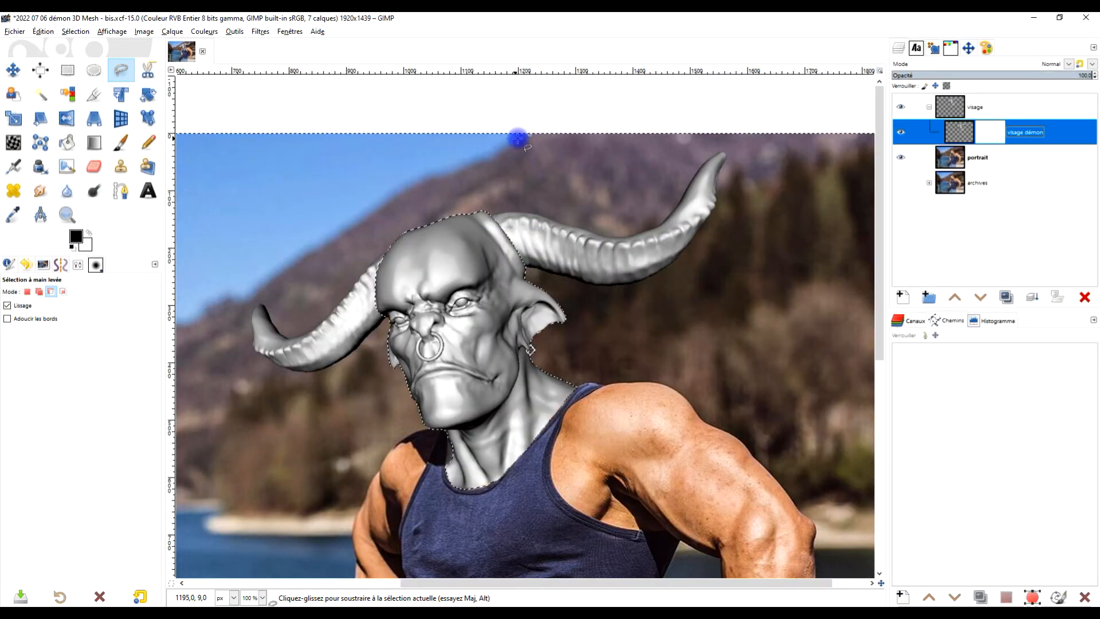
Step: Check the selection's coverage around the demon's head by switching the quick mask on and off
scroll(491, 163, "up", 3, "ctrl")
scroll(491, 164, "down", 1, "ctrl")
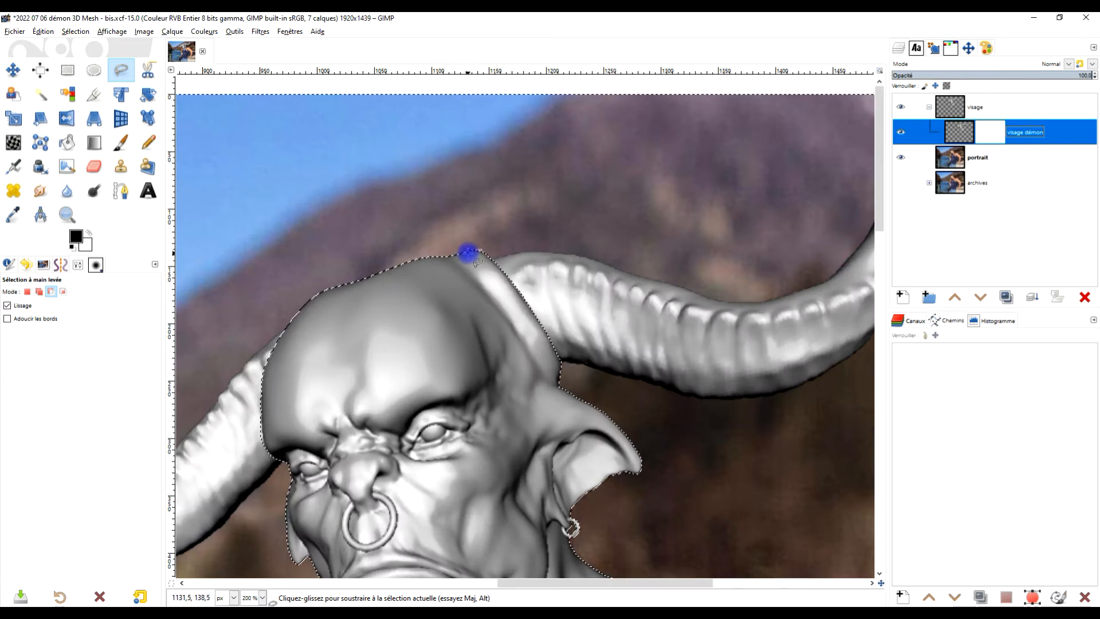
scroll(468, 252, "down", 4, "ctrl")
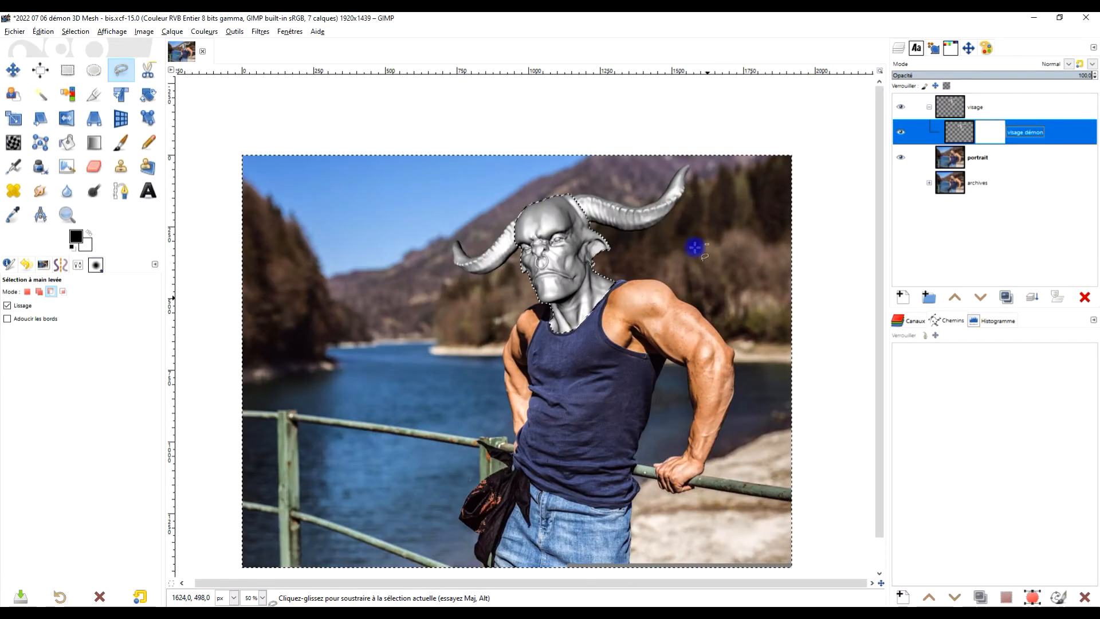
left_click(174, 582)
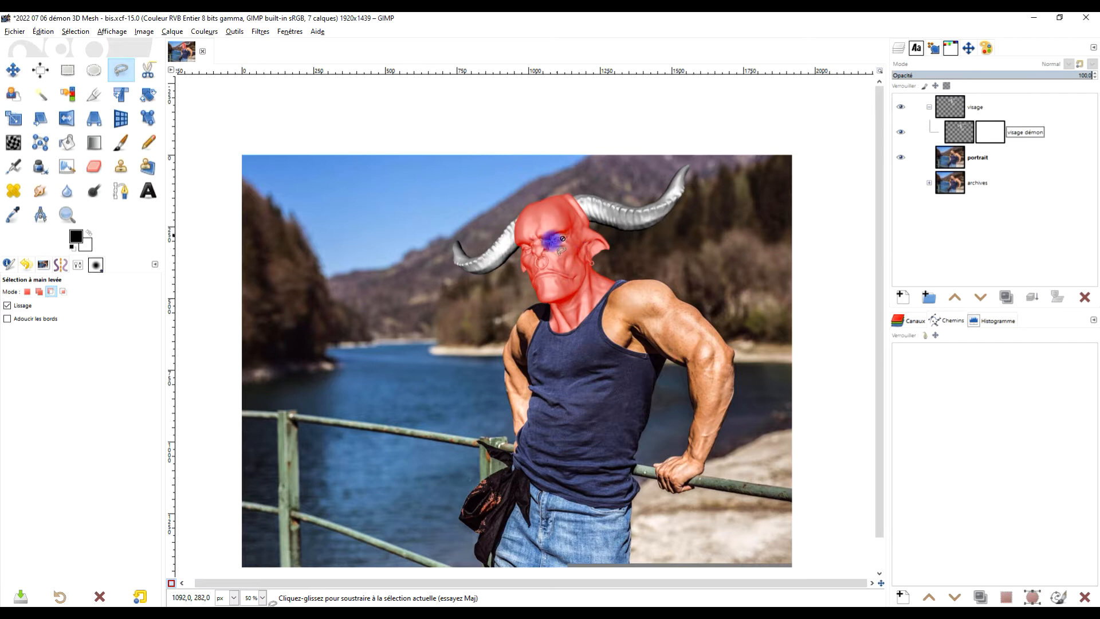
scroll(622, 253, "up", 1)
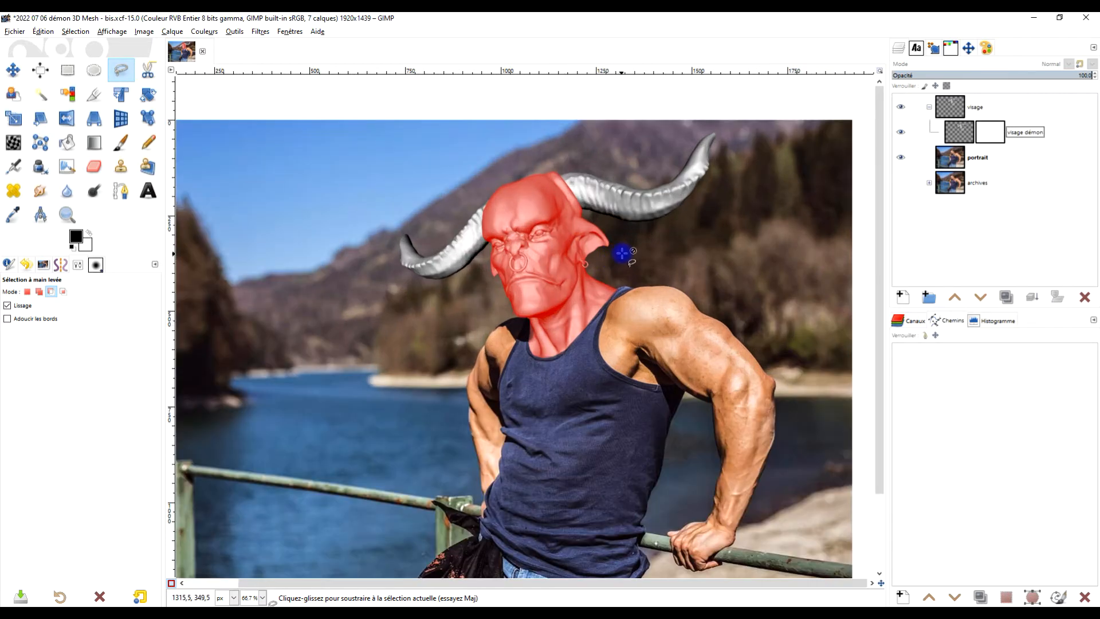
left_click(171, 582)
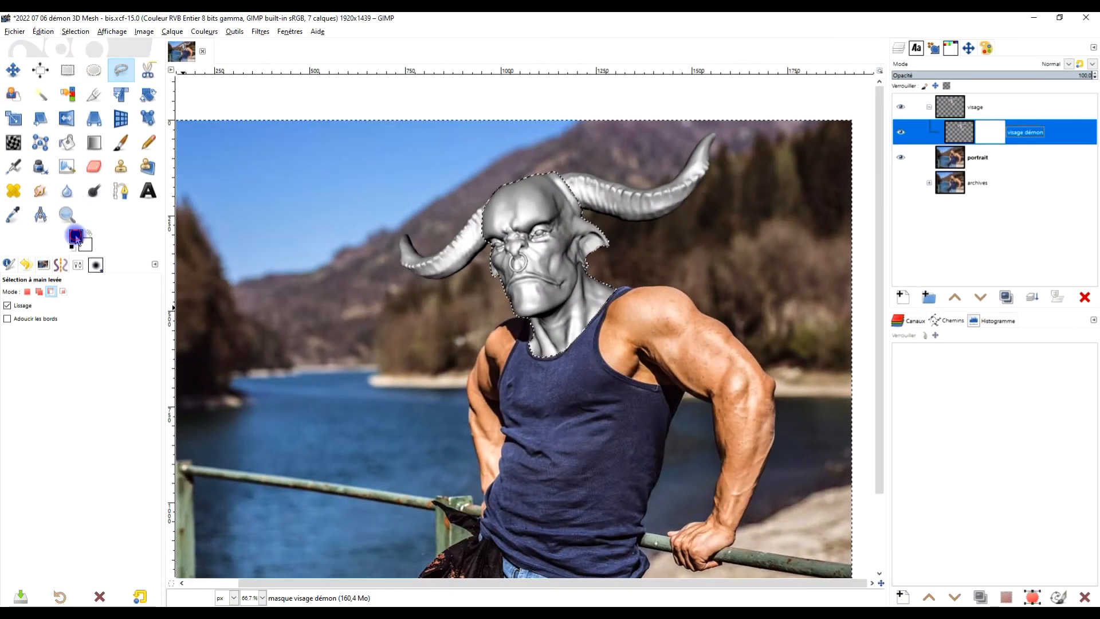
Step: Fill the selected area of the visage démon layer mask with the black foreground colour to hide the horns
left_click_drag(76, 236, 344, 136)
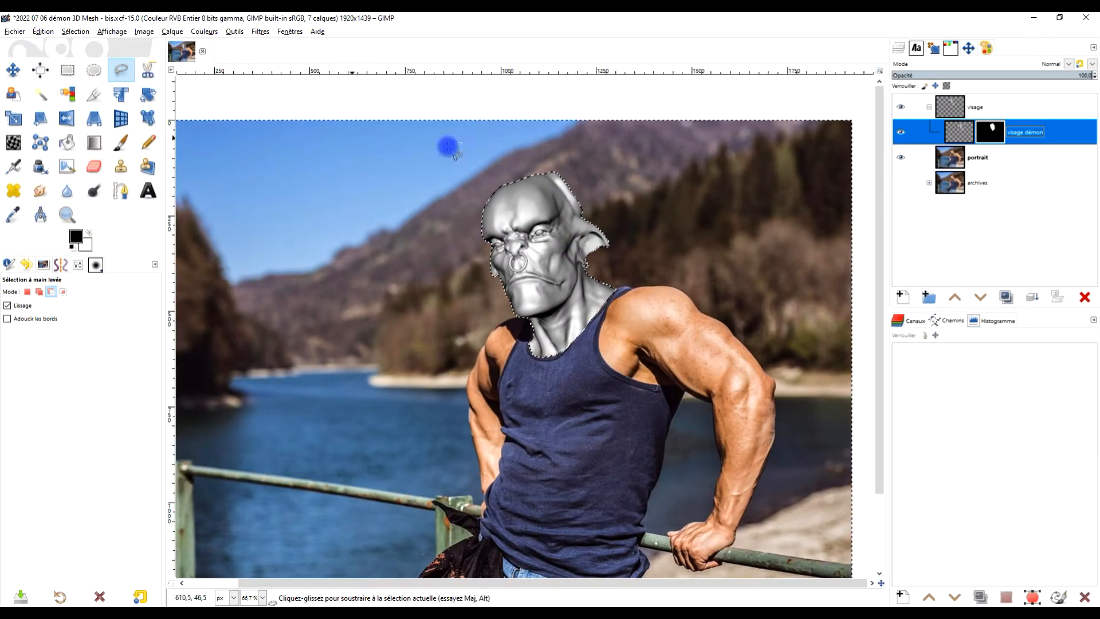
left_click_drag(744, 251, 677, 257)
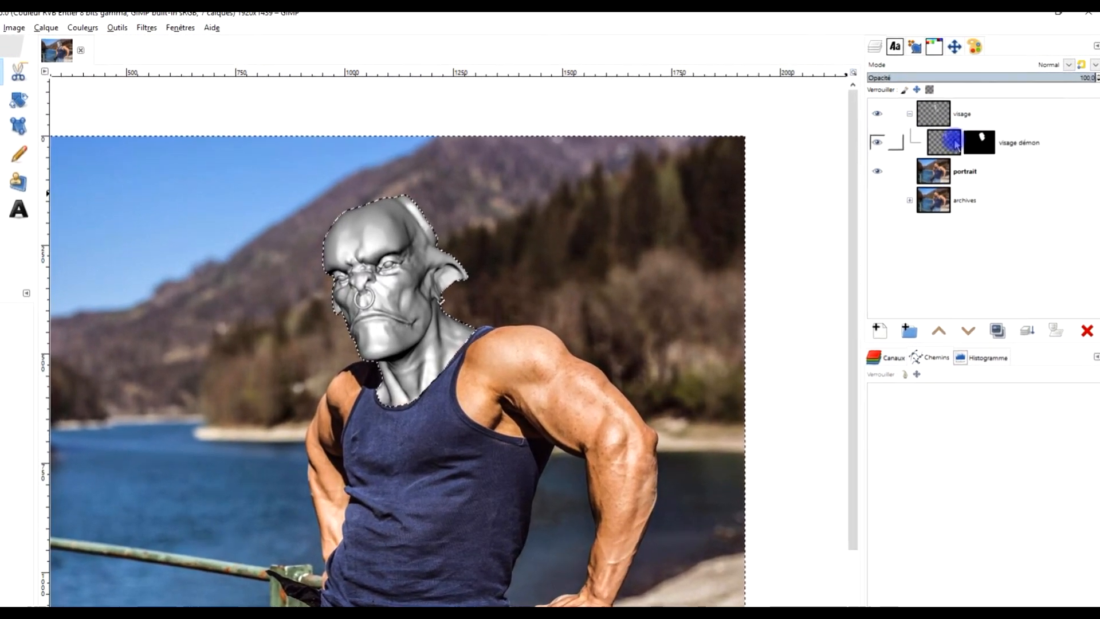
Step: Duplicate the visage group and rename the copy CORNE
left_click(977, 114)
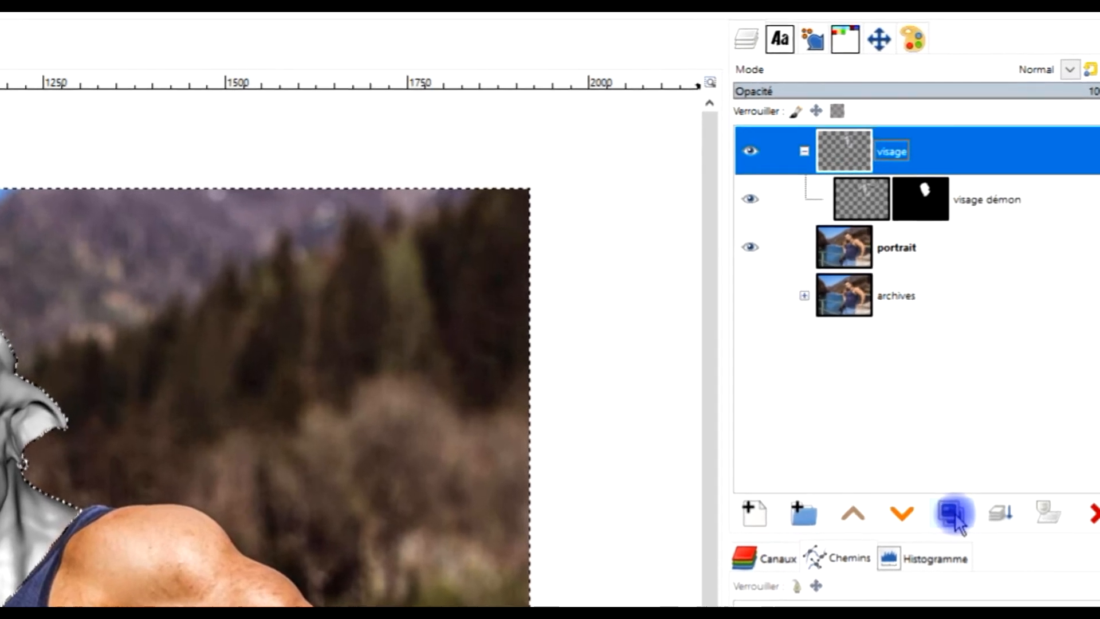
left_click(954, 515)
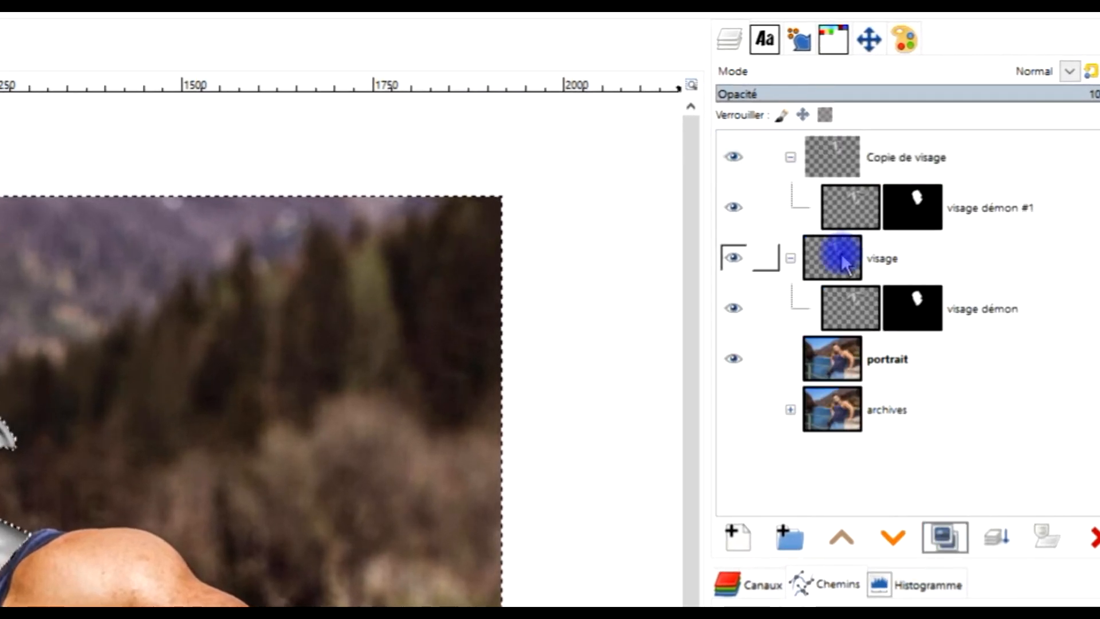
left_click(895, 154)
double_click(906, 152)
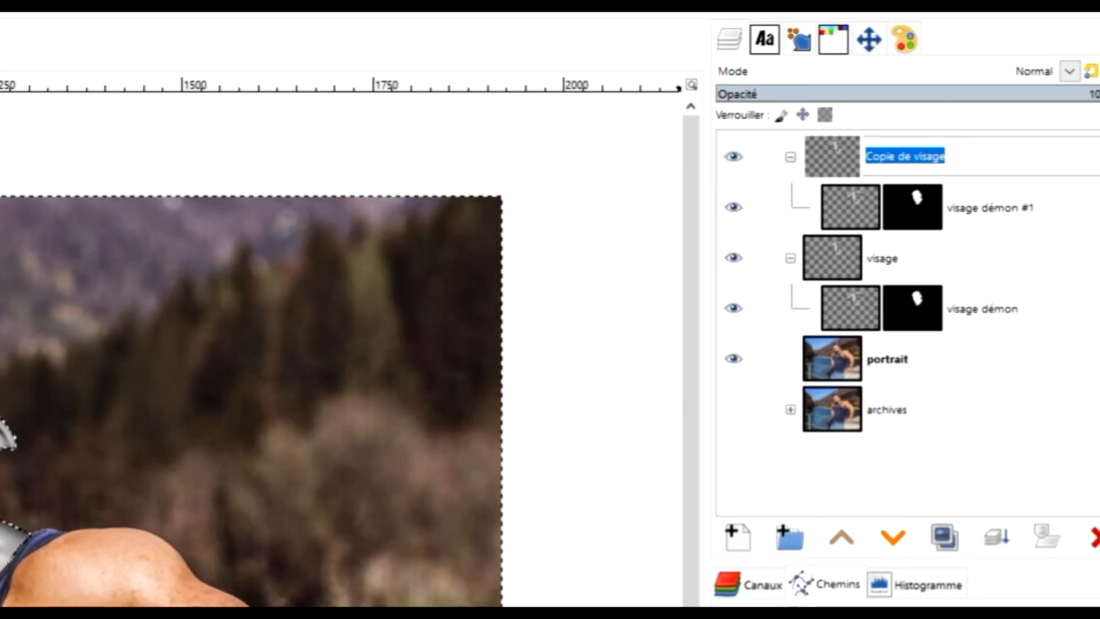
type("CORNE")
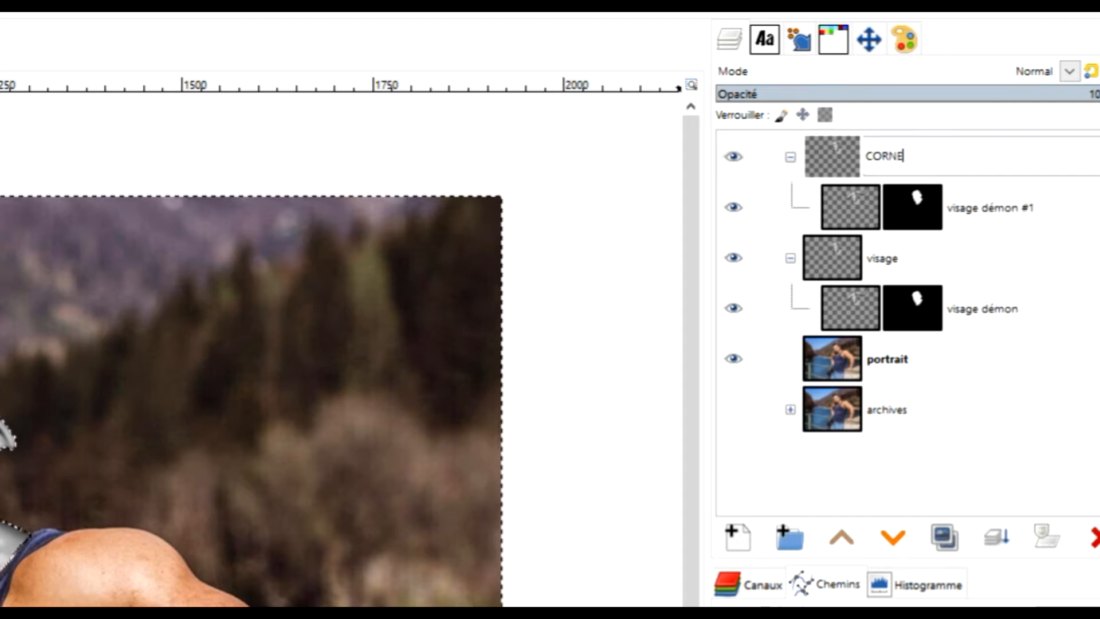
key("Return")
Step: Rename the duplicated layer inside the CORNE group corne démon #1
left_click(982, 209)
double_click(960, 211)
double_click(959, 207)
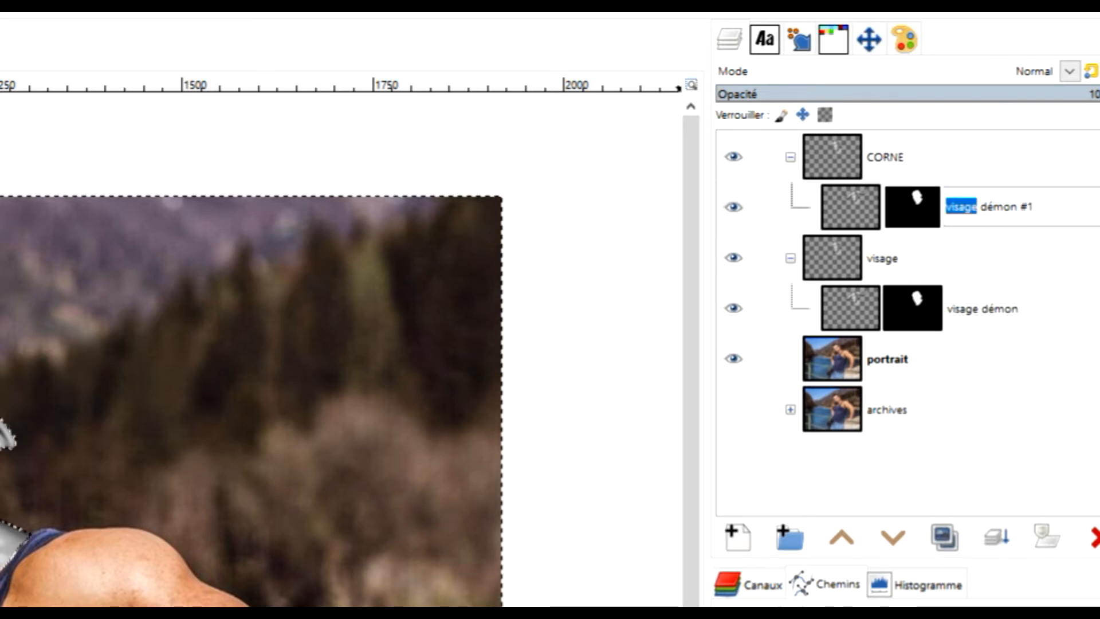
type("corne")
key("Return")
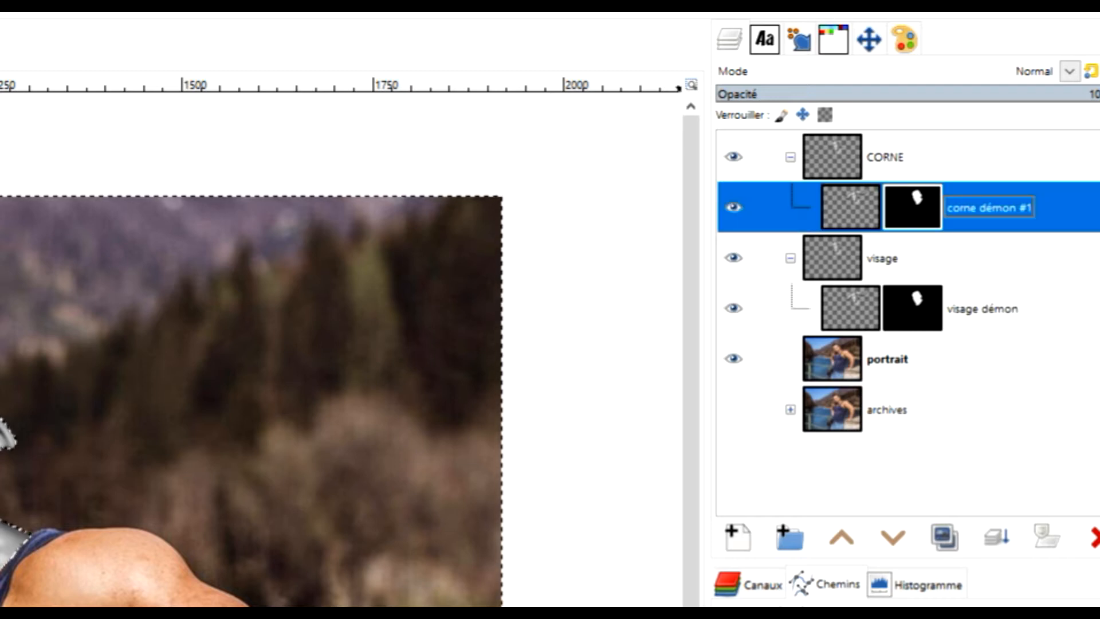
Step: Rename the original visage group VISAGE and collapse it in the layer list
double_click(871, 258)
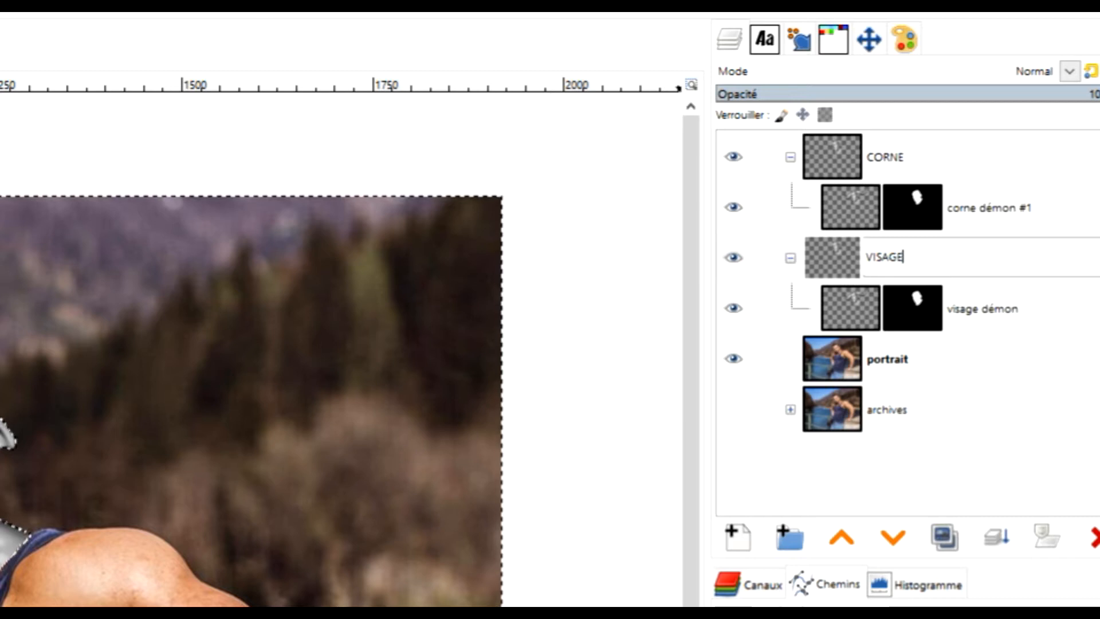
key("Return")
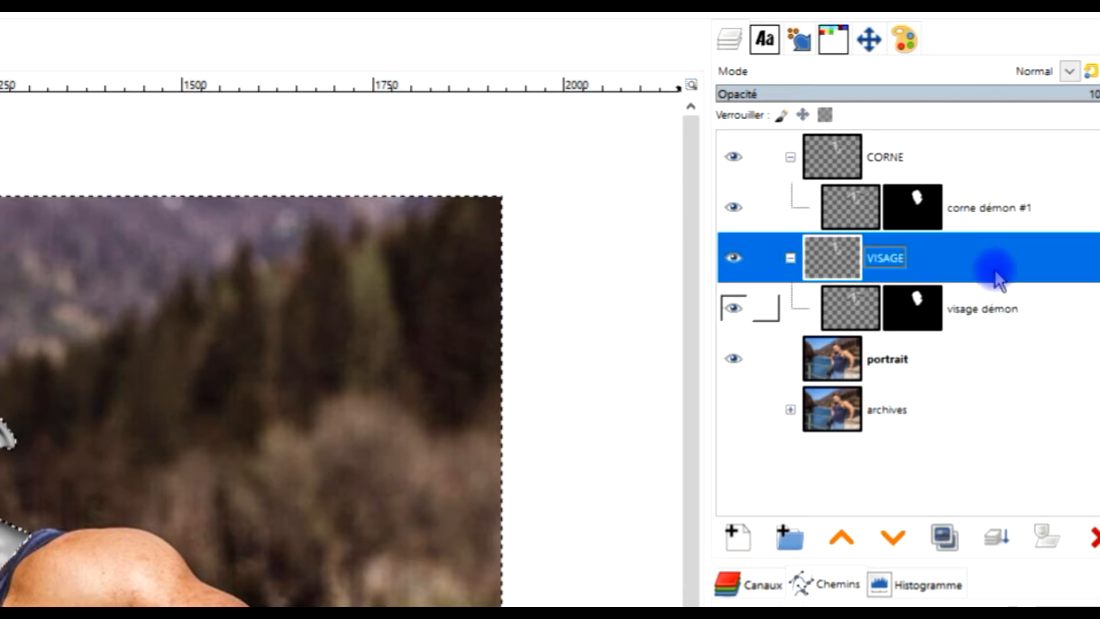
left_click(905, 206)
left_click(790, 258)
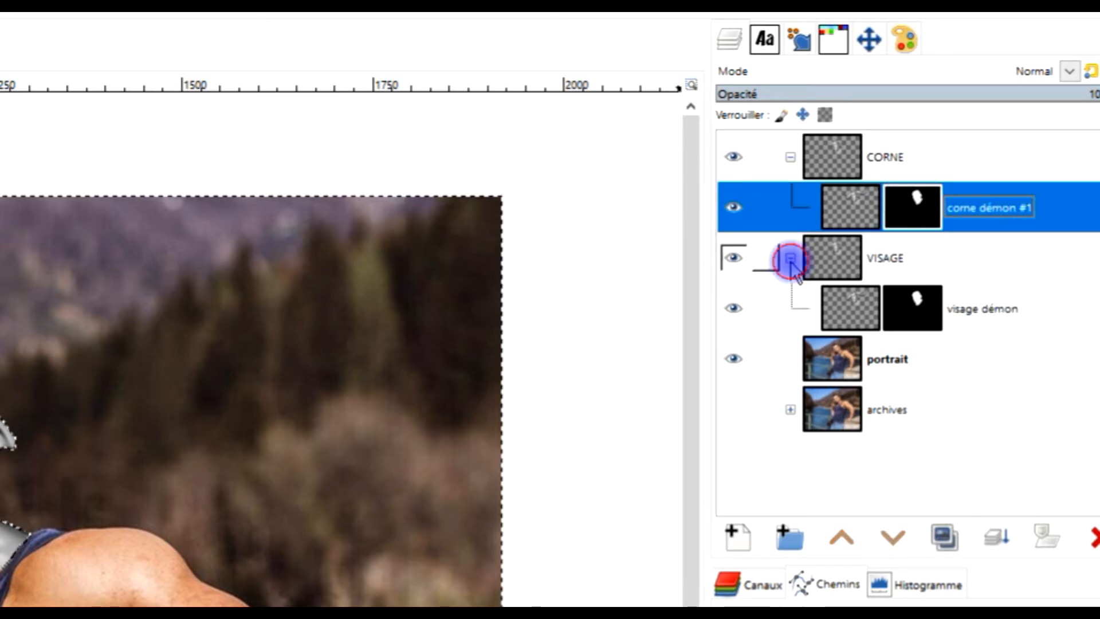
Step: Make the corne démon #1 layer mask active, clear the selection and invert the mask's colours to show only the horns
left_click(826, 156)
left_click(916, 213)
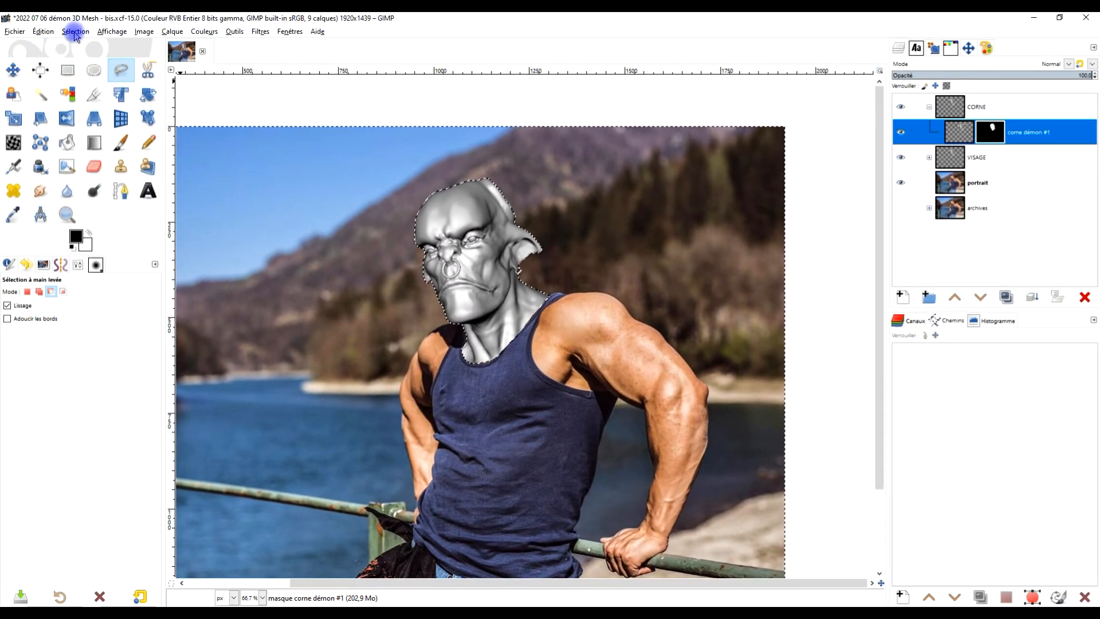
left_click(74, 32)
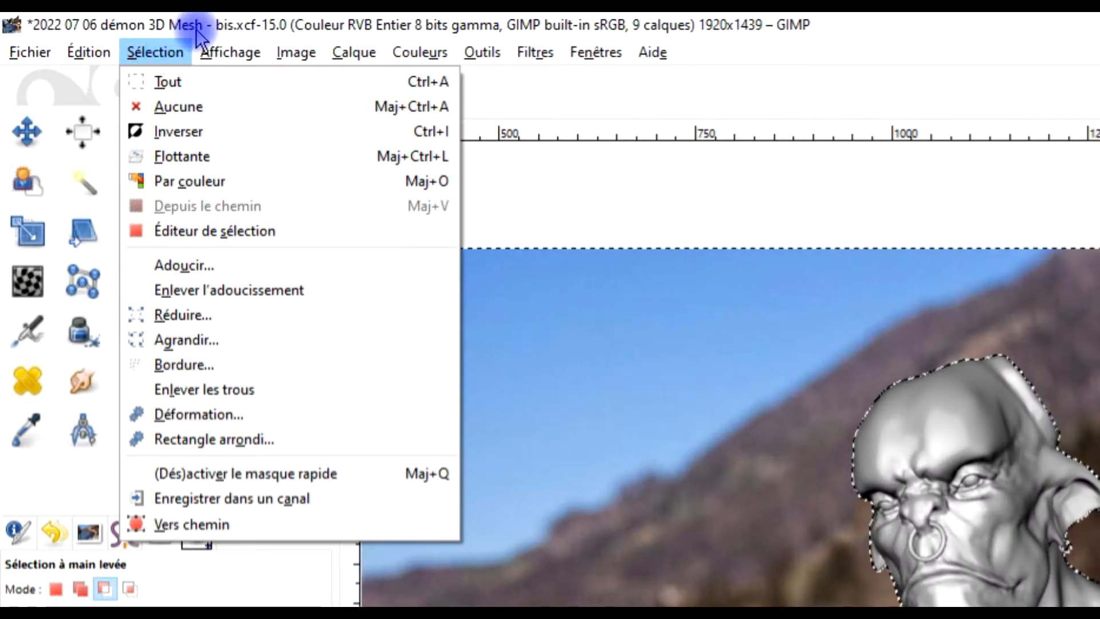
left_click(177, 107)
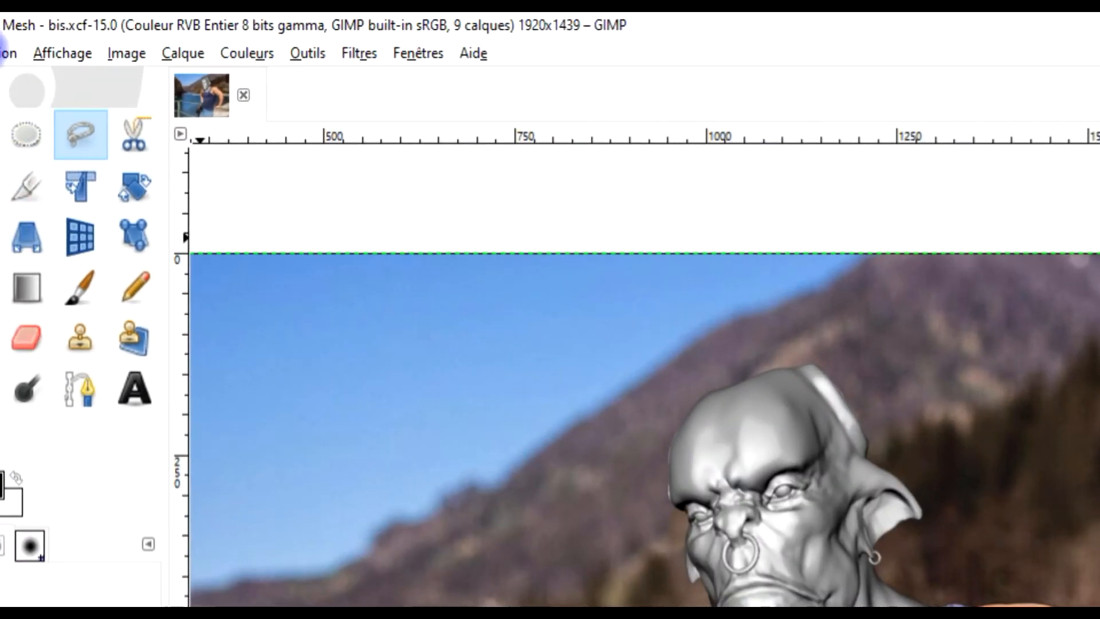
left_click(246, 52)
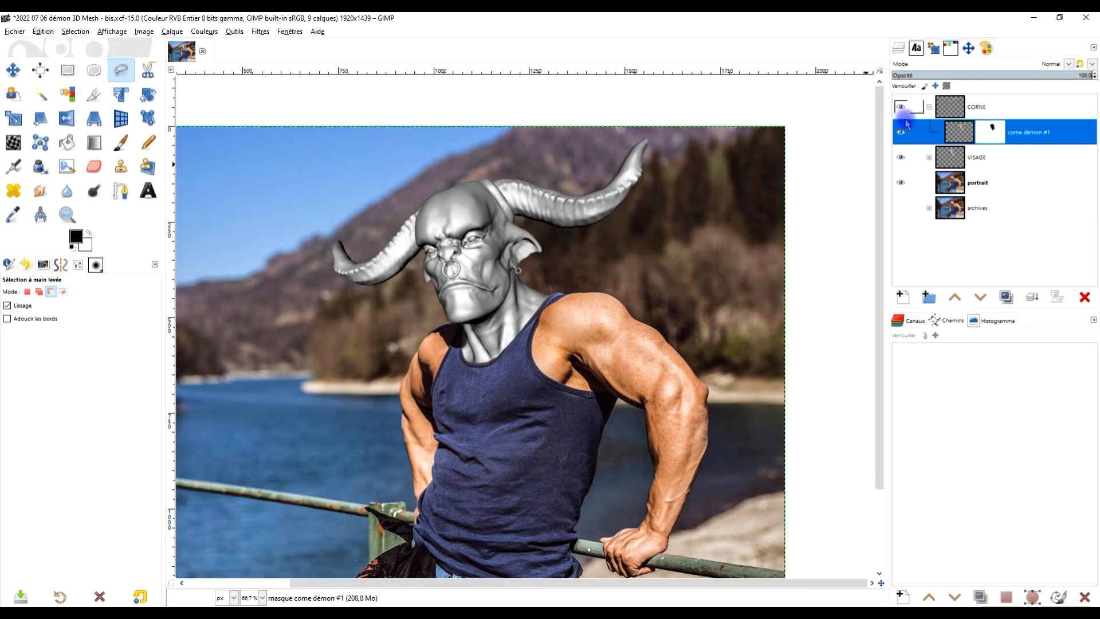
Step: Collapse the CORNE group, check the face and horn separation by toggling the VISAGE and CORNE groups' visibility, and reopen CORNE
left_click(928, 108)
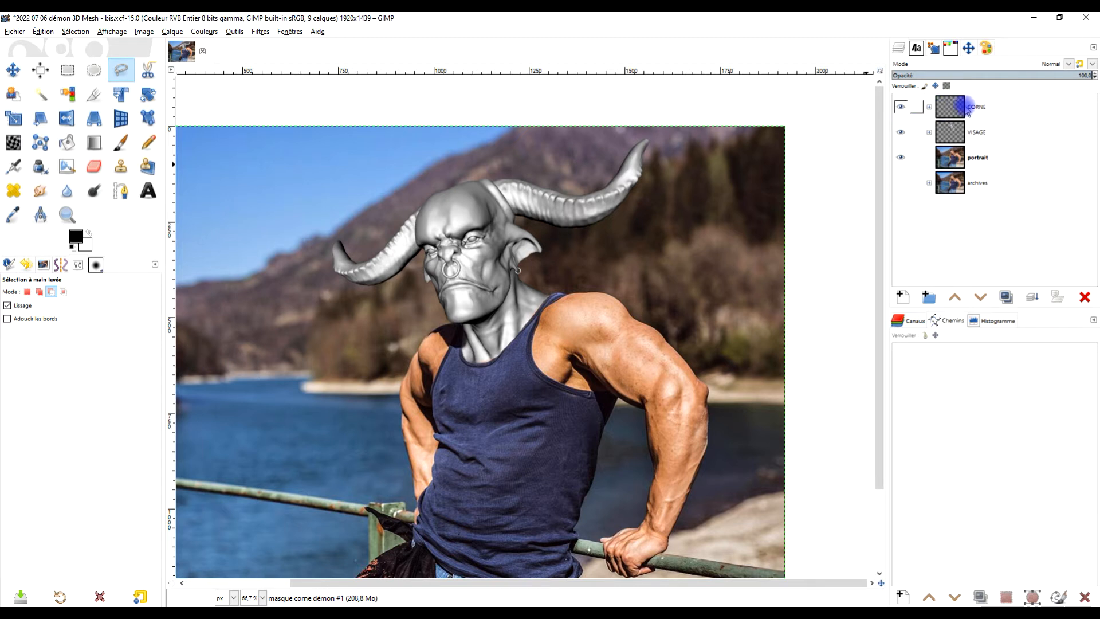
left_click(900, 133)
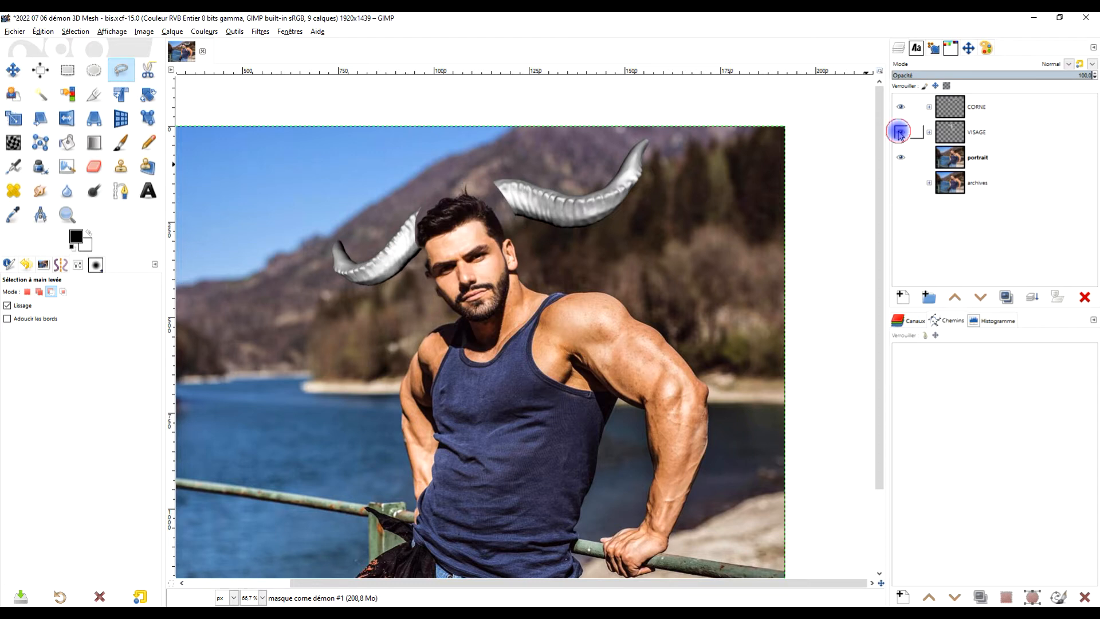
left_click(900, 133)
left_click(900, 106)
left_click(900, 107)
left_click(951, 106)
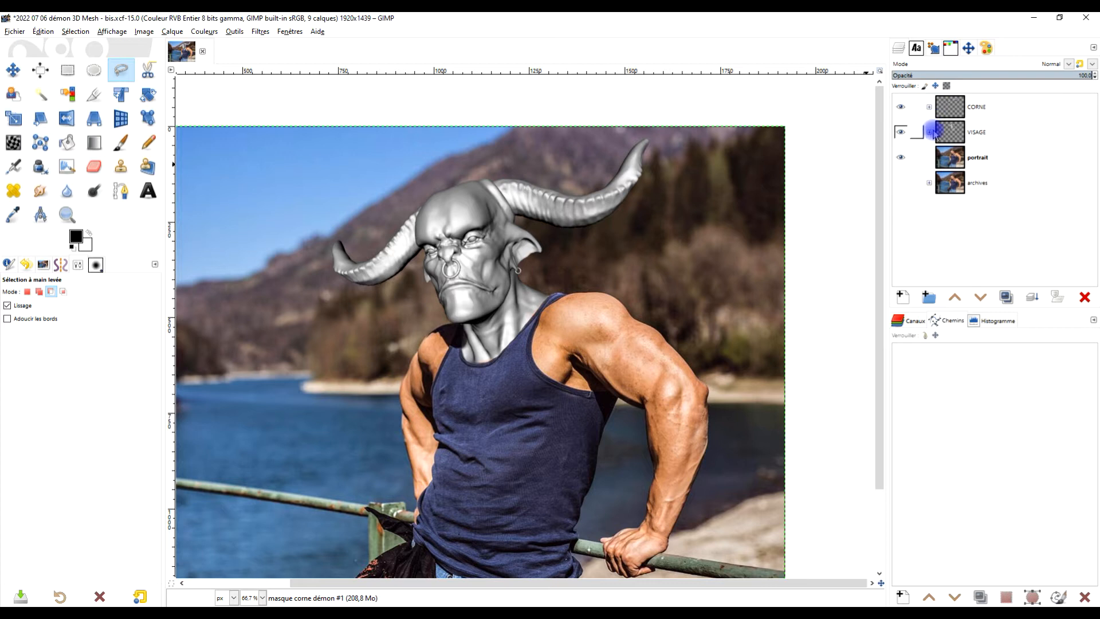
left_click(929, 107)
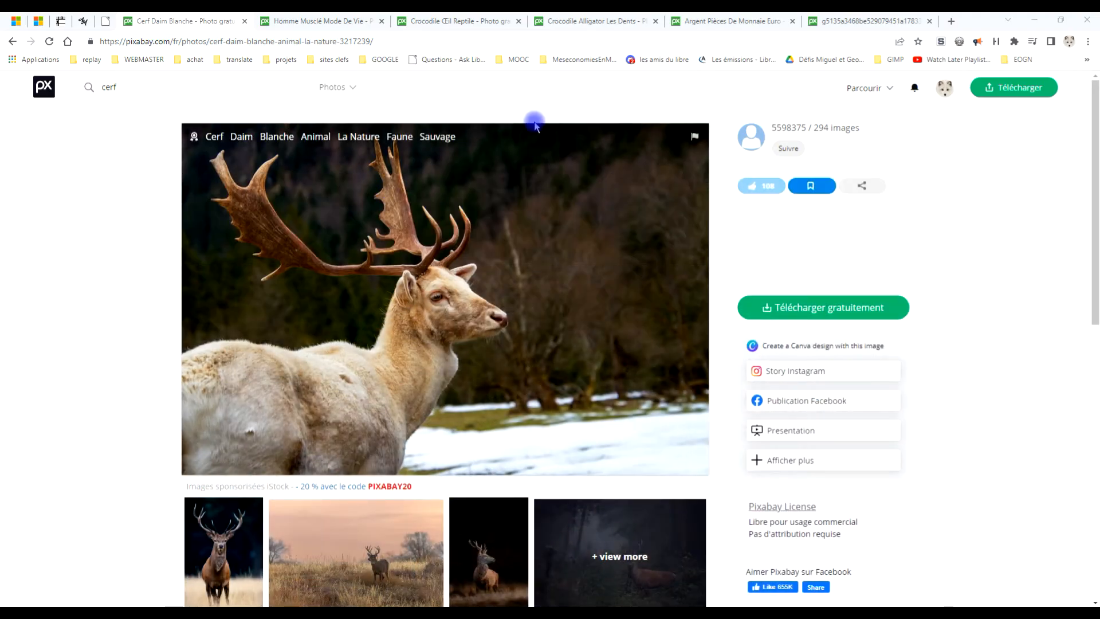
Step: Switch to the browser and view the Cerf Daim Blanche deer photo on Pixabay
left_click(179, 24)
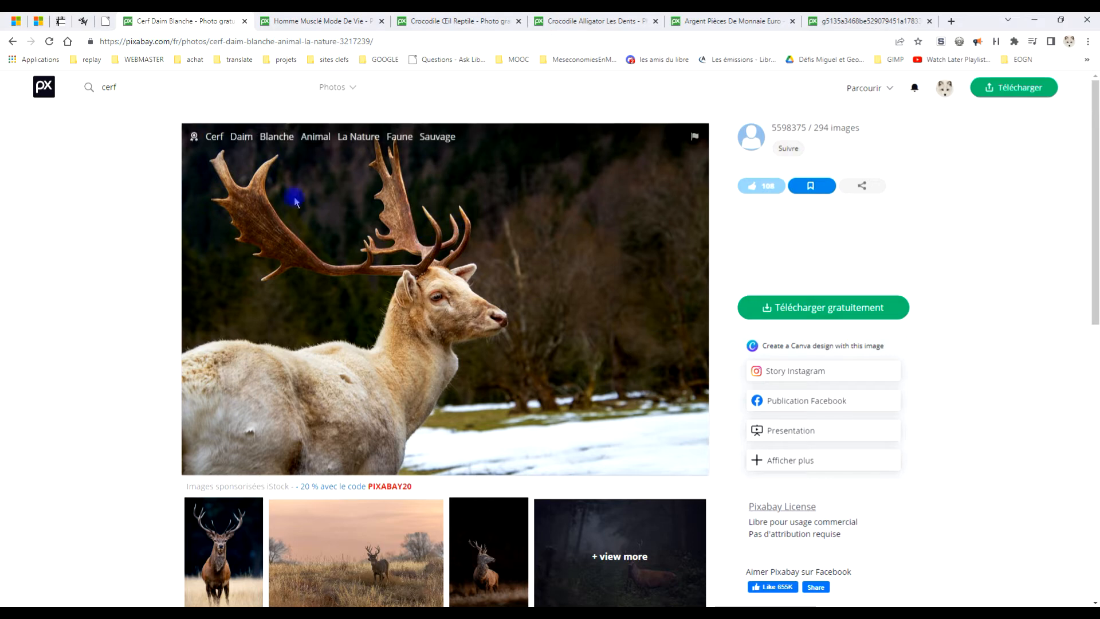
Step: Open the deer photo at 5184×3456 in its own browser tab and copy the image
left_click(811, 307)
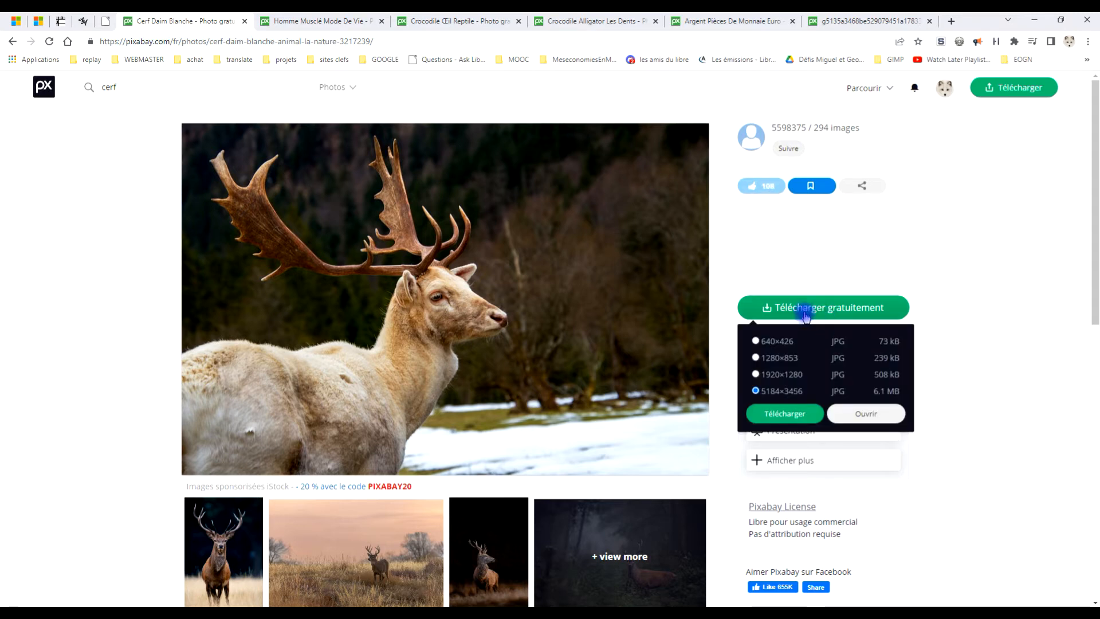
left_click(866, 413)
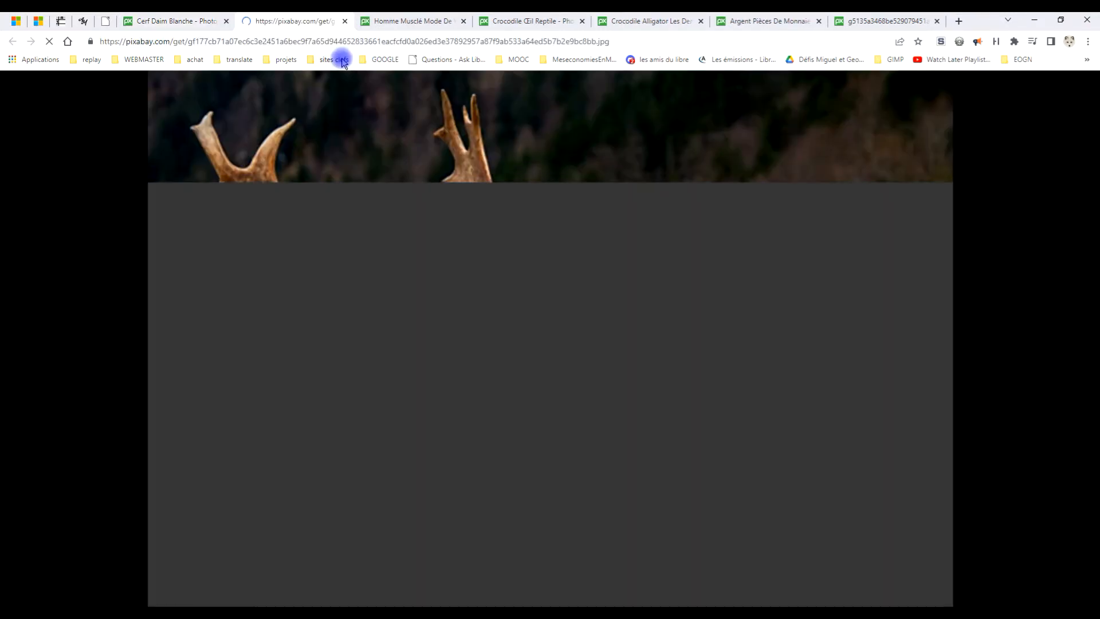
right_click(469, 199)
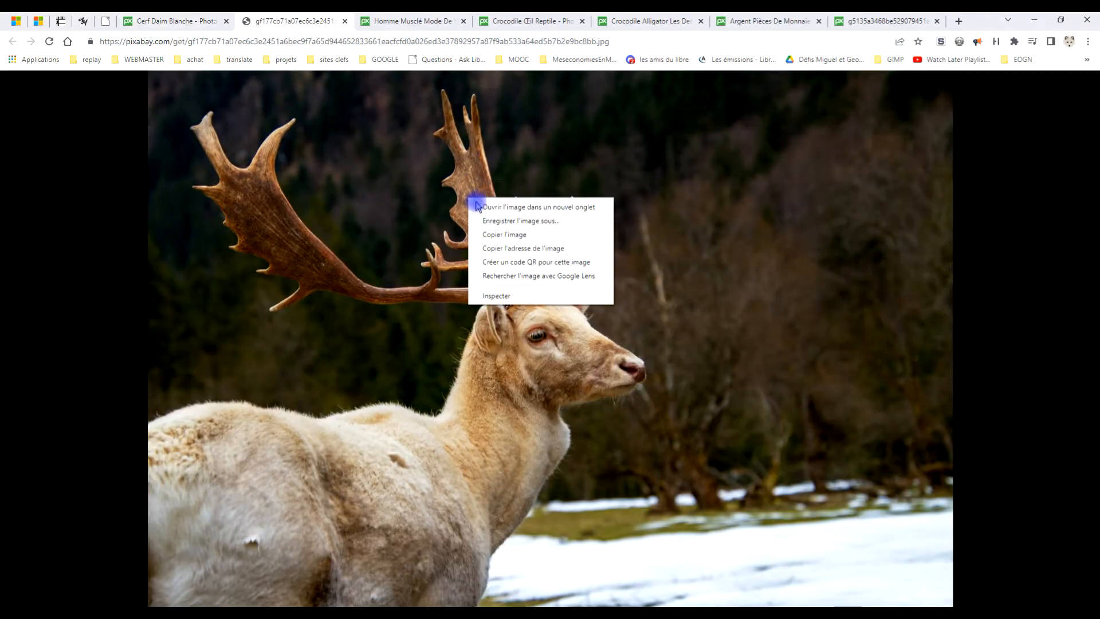
left_click(517, 235)
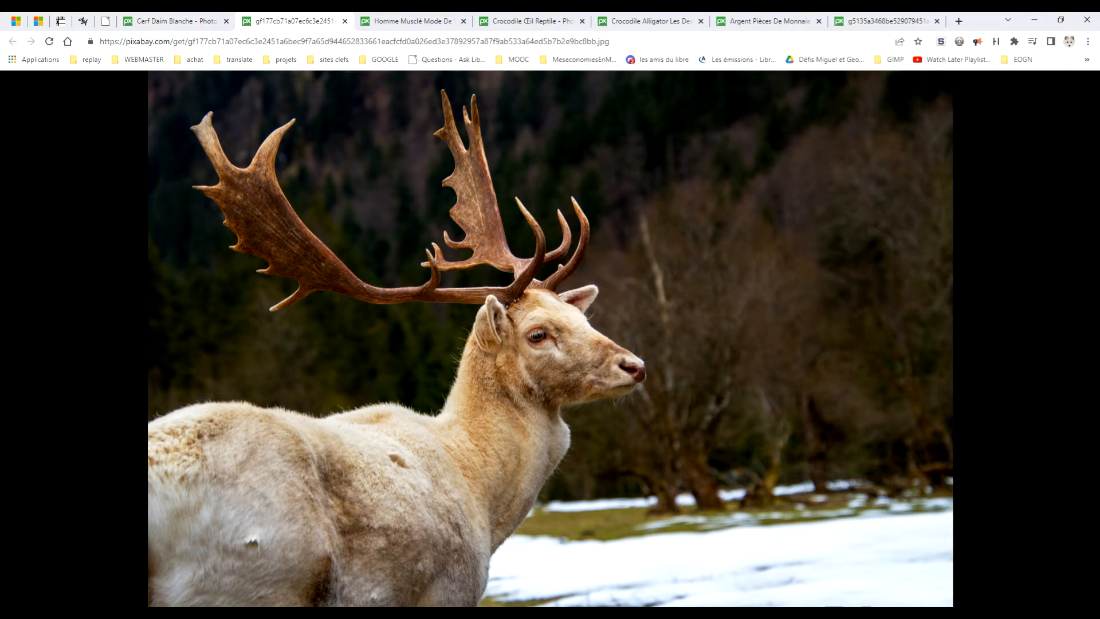
Step: Switch to GIMP and paste the copied deer photo as a new layer
left_click(383, 609)
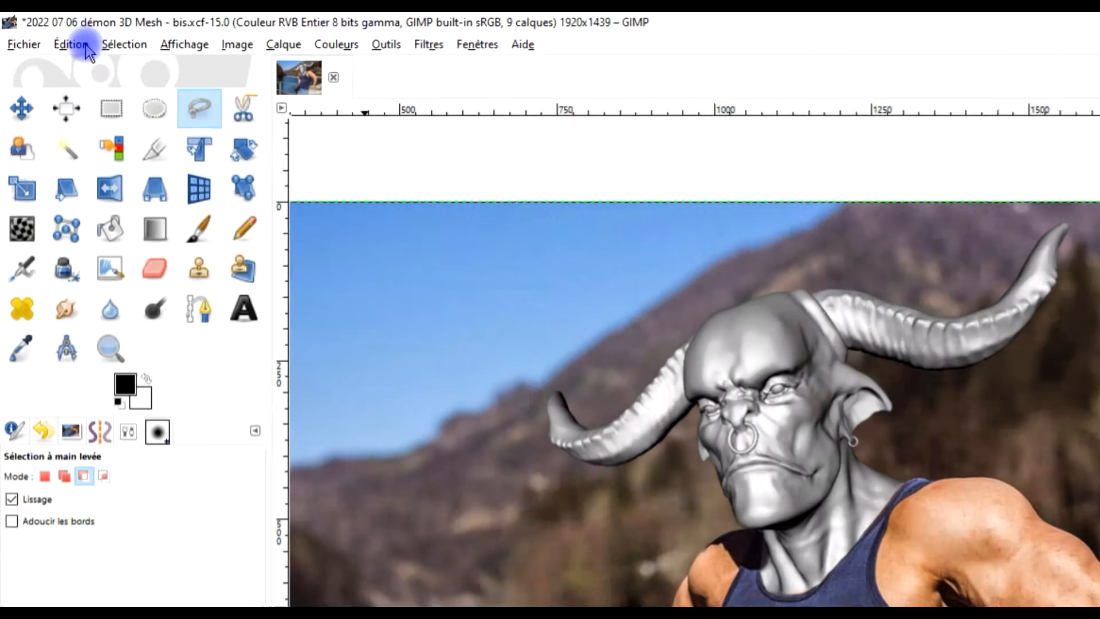
left_click(43, 31)
mouse_move(245, 342)
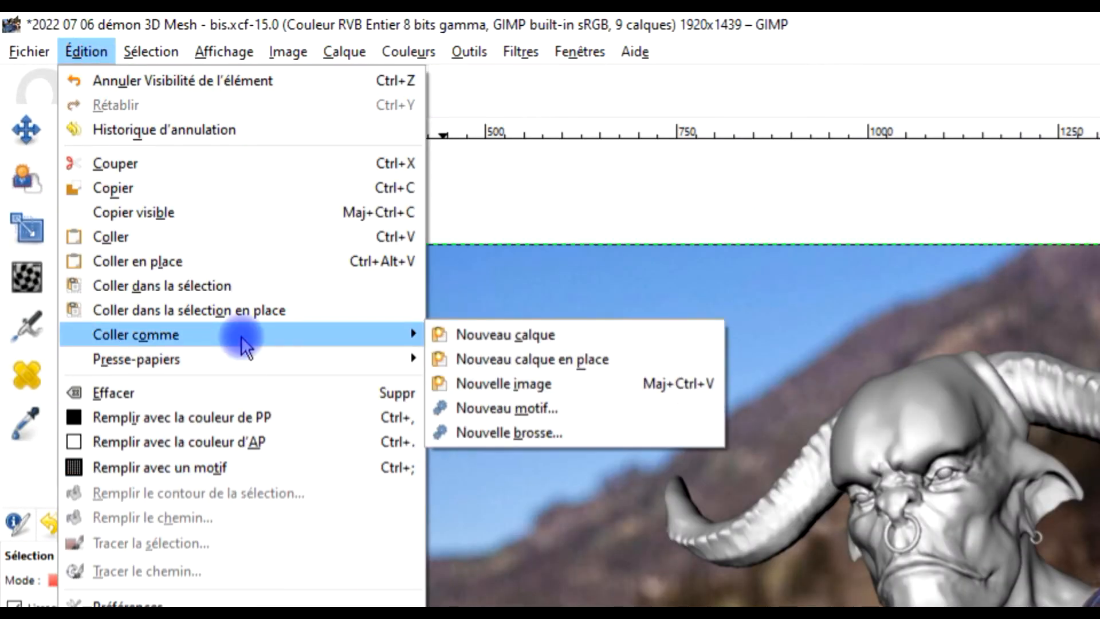
left_click(579, 337)
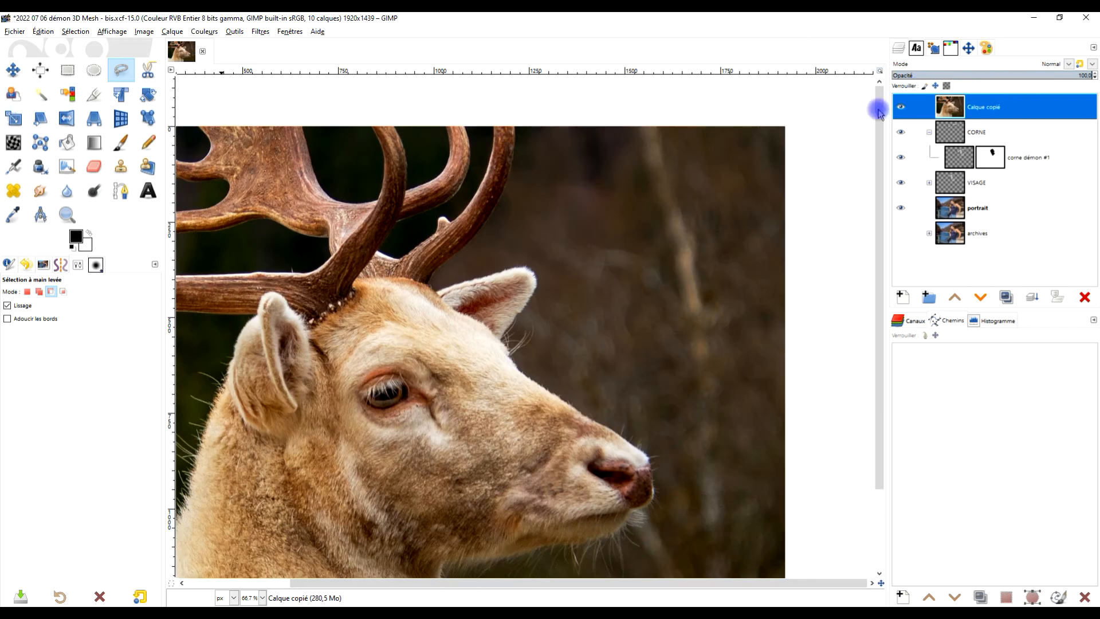
scroll(629, 260, "down", 1)
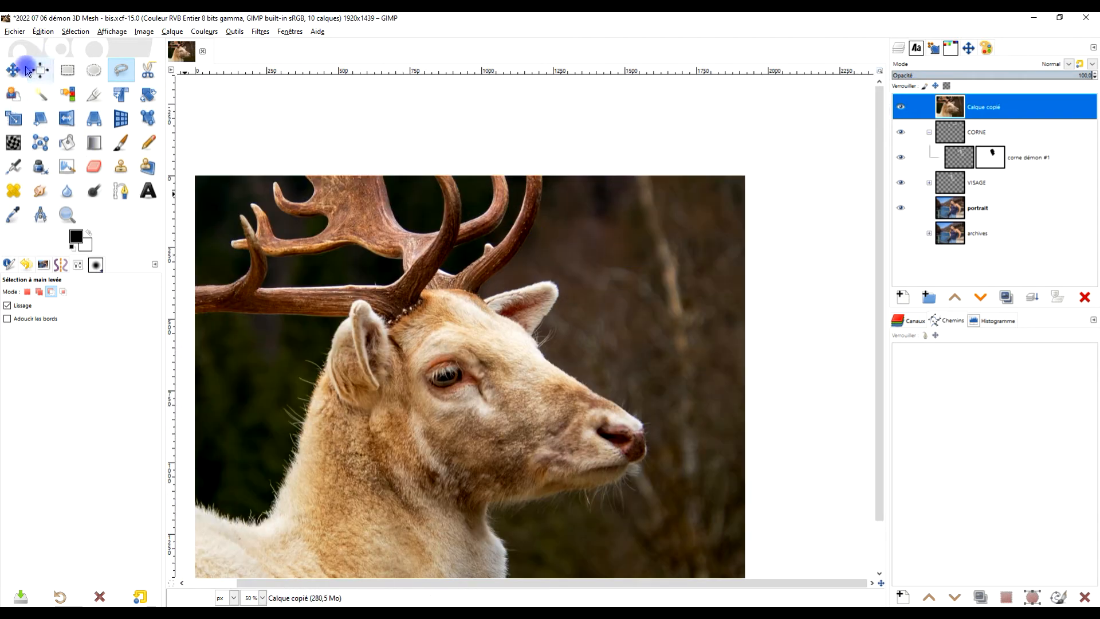
Step: Move the pasted deer layer into the CORNE group above corne démon #1 and lower its opacity to about 61%
left_click(27, 71)
left_click_drag(425, 248, 565, 376)
double_click(982, 106)
mouse_move(1002, 119)
left_mouse_down()
mouse_move(994, 154)
mouse_move(1000, 133)
left_mouse_up()
left_click_drag(1026, 74, 1015, 75)
scroll(629, 273, "up", 1)
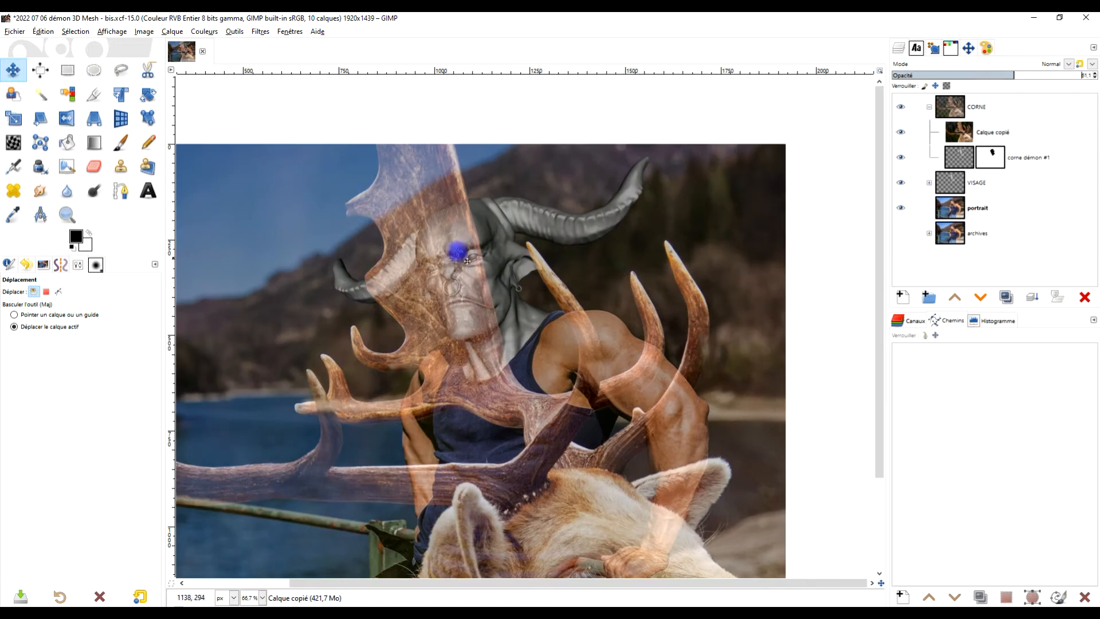
Step: Reposition the semi-transparent deer layer so its flat antler overlaps the demon's right-hand horn
left_click(999, 125)
left_click_drag(457, 287, 596, 223)
left_click_drag(668, 218, 622, 326)
mouse_move(517, 379)
left_mouse_down()
mouse_move(560, 378)
mouse_move(577, 541)
mouse_move(562, 412)
mouse_move(536, 384)
left_mouse_up()
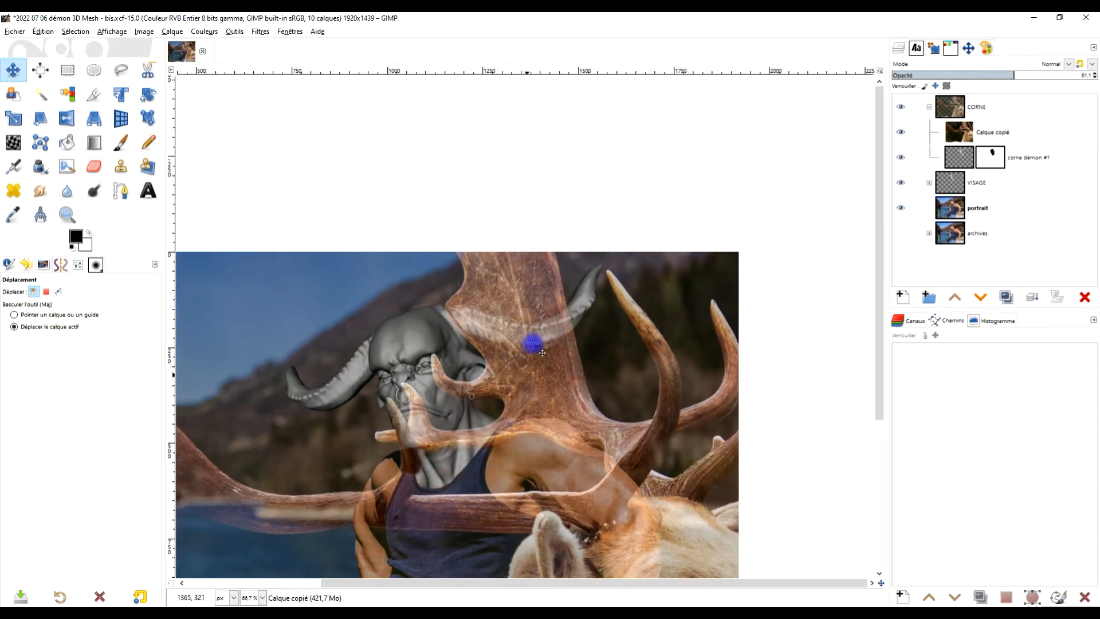
scroll(532, 344, "up", 3)
scroll(548, 330, "down", 1)
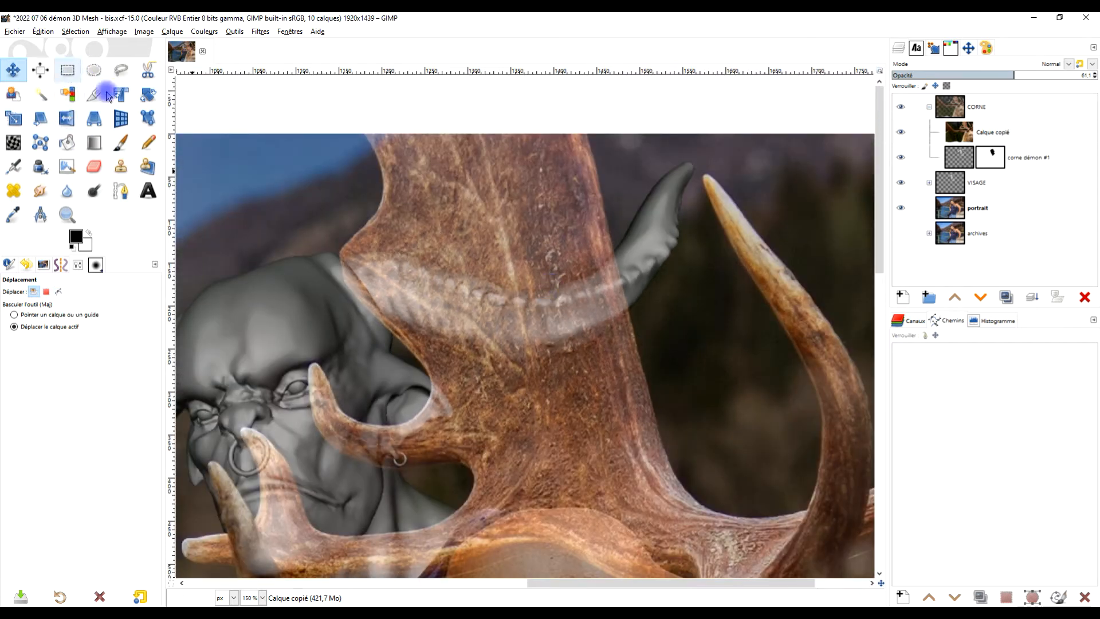
Step: Restore the deer layer's opacity to 100% and move it downward to bring more of the flat antler onto the canvas
left_click(68, 70)
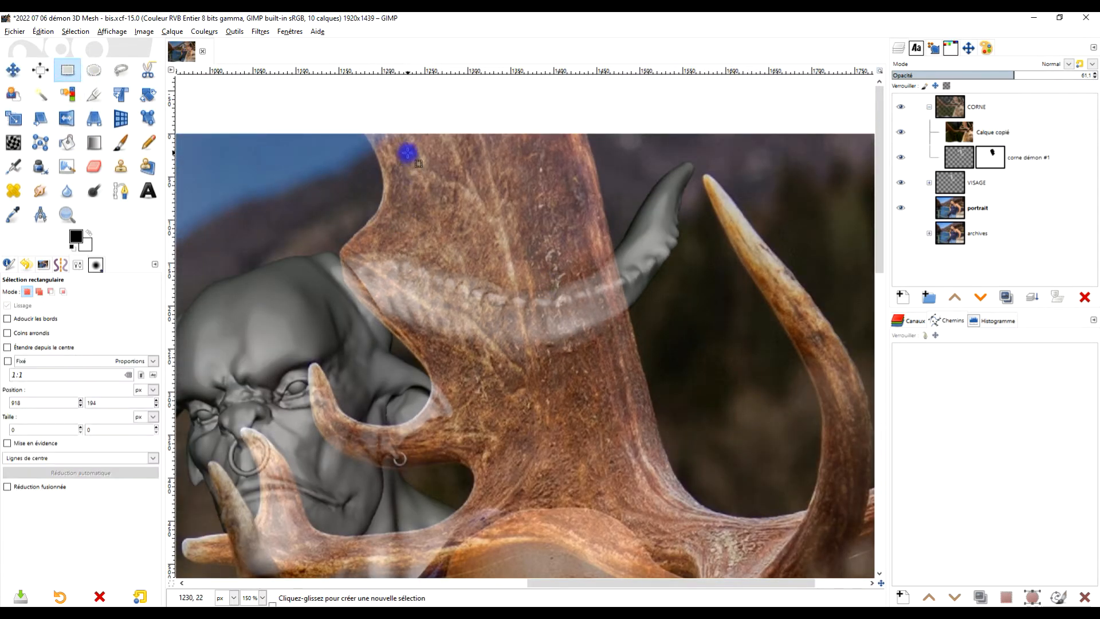
left_click_drag(1027, 73, 1091, 75)
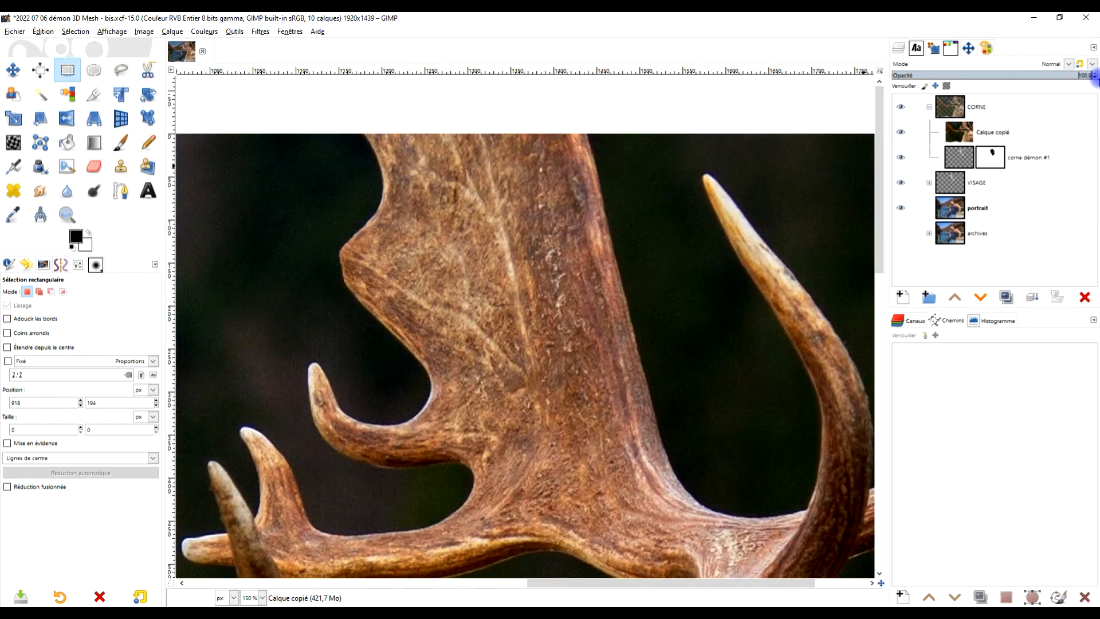
scroll(584, 307, "down", 3)
key("m")
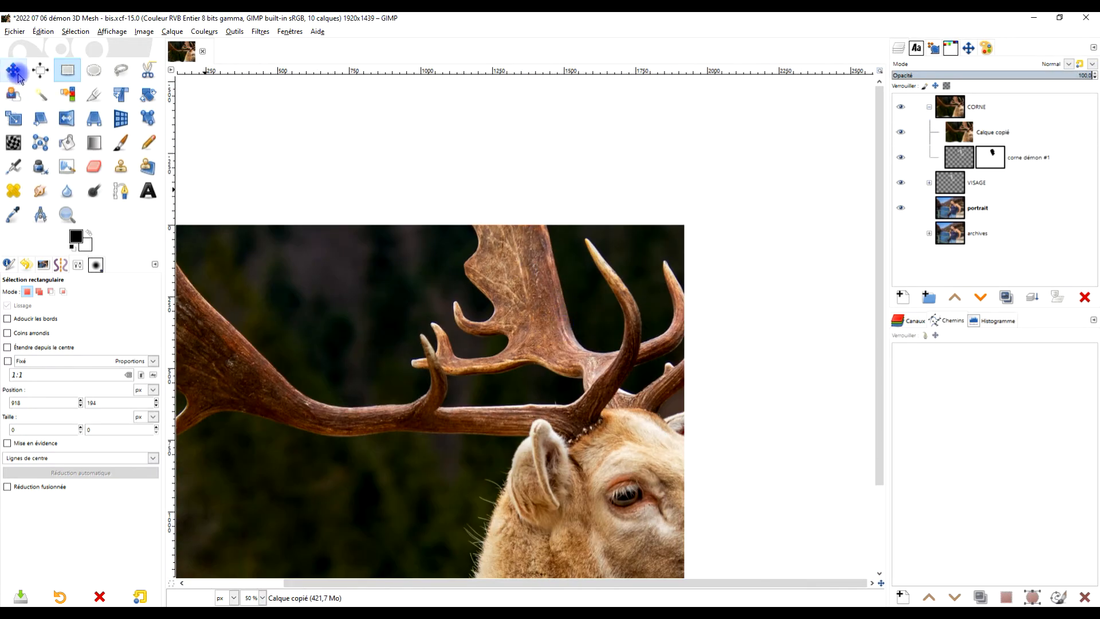
scroll(521, 307, "up", 3)
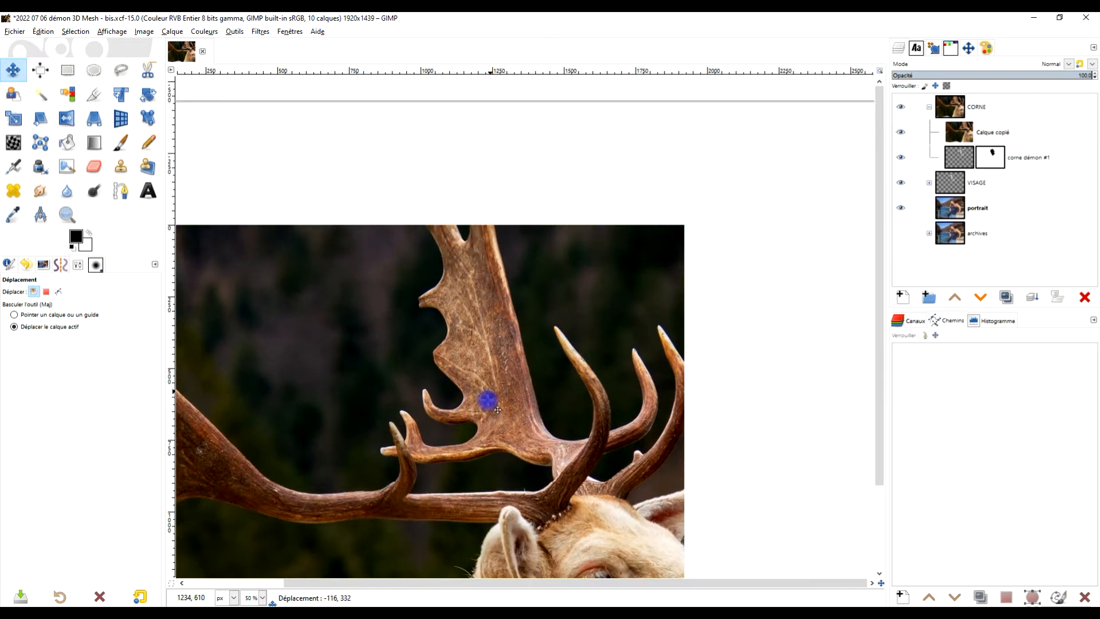
Step: Draw a rectangular selection of about 184 × 355 px over the textured flat part of the antler
left_click(67, 70)
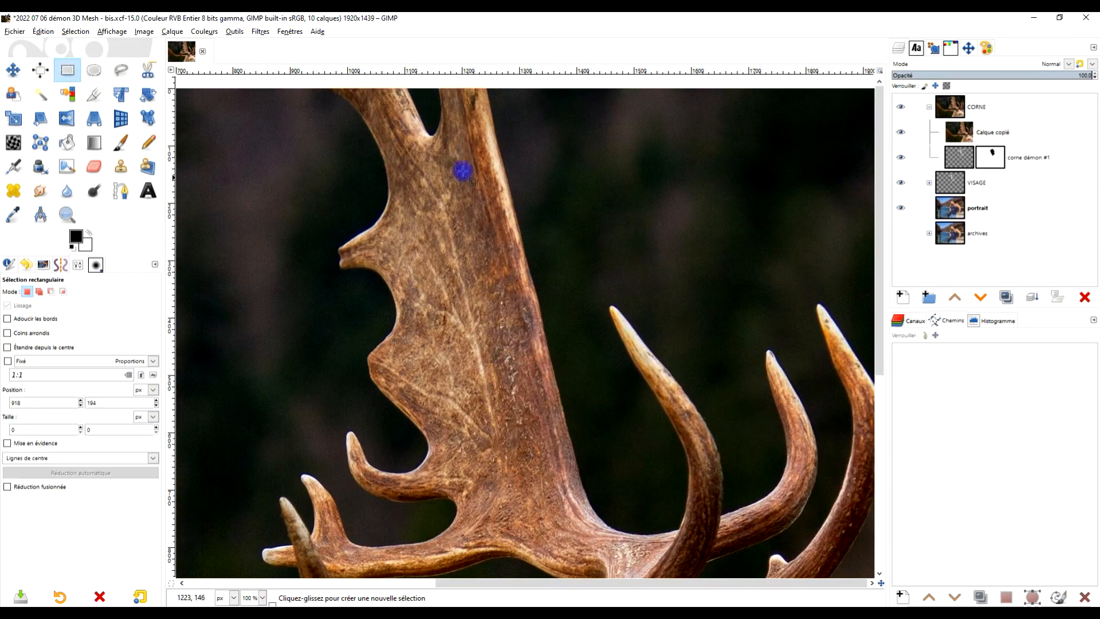
left_click_drag(398, 206, 510, 411)
left_click_drag(405, 321, 413, 326)
left_click_drag(458, 407, 460, 406)
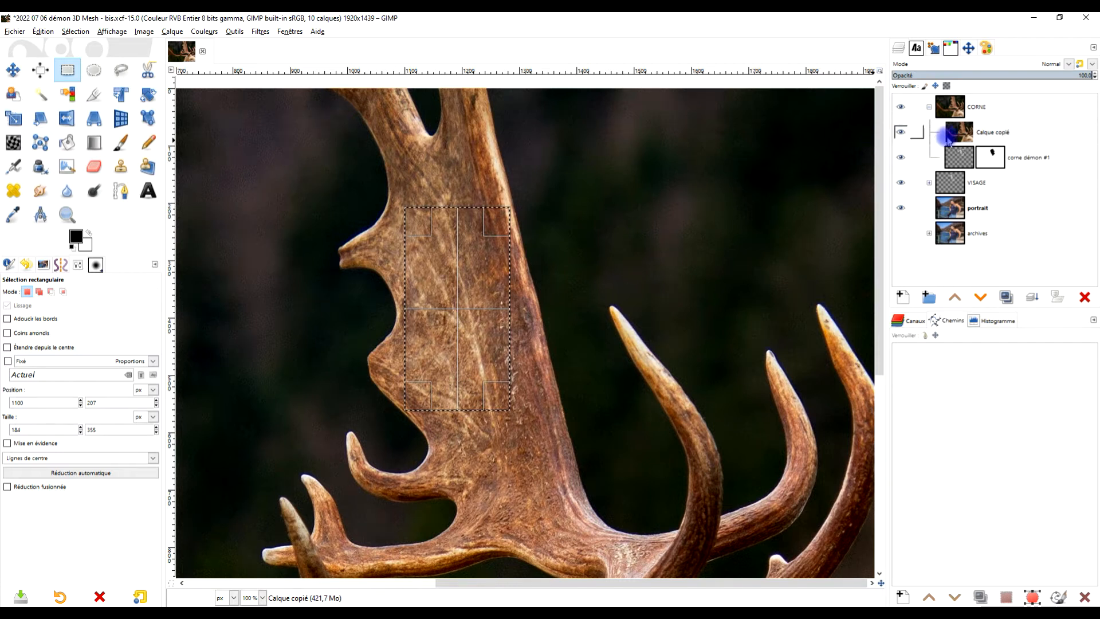
Step: Rename the pasted deer layer cerf
double_click(985, 137)
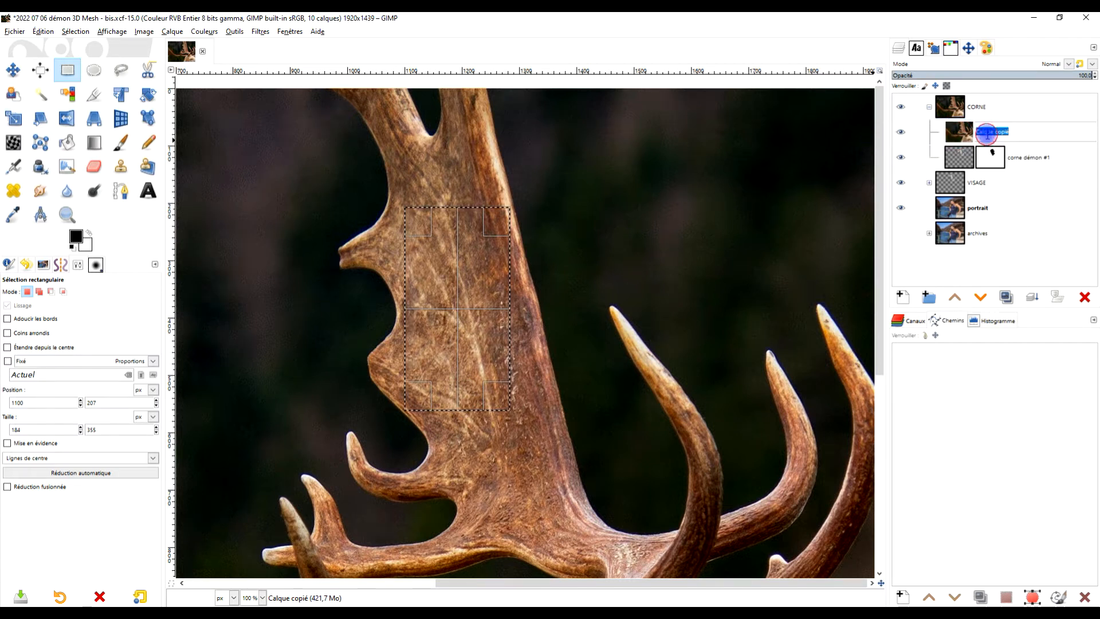
key("Caps_Lock")
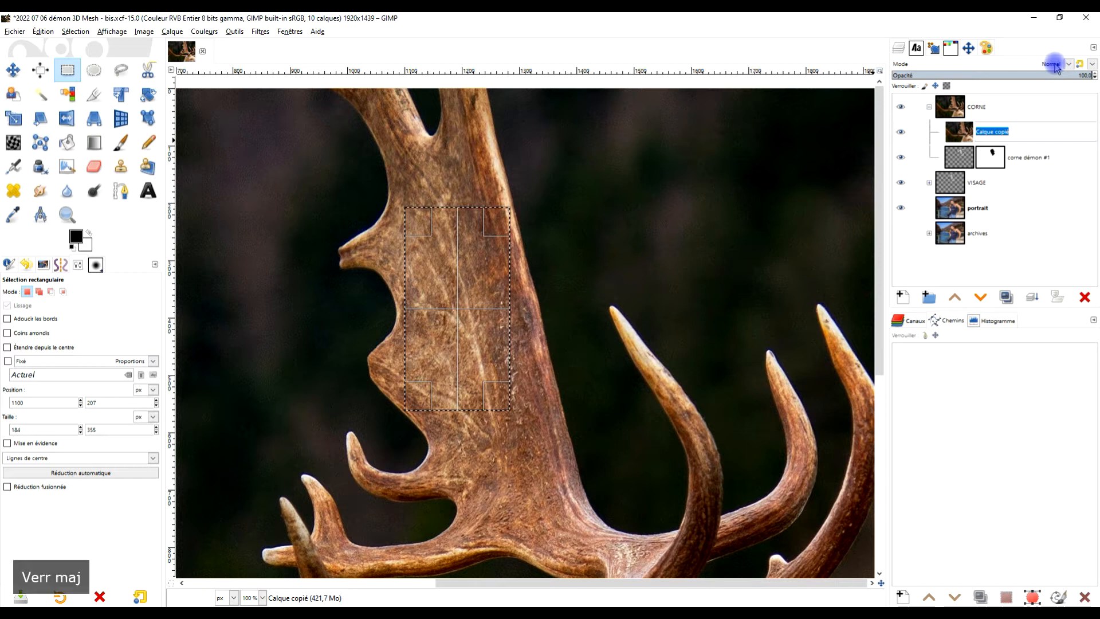
type("C")
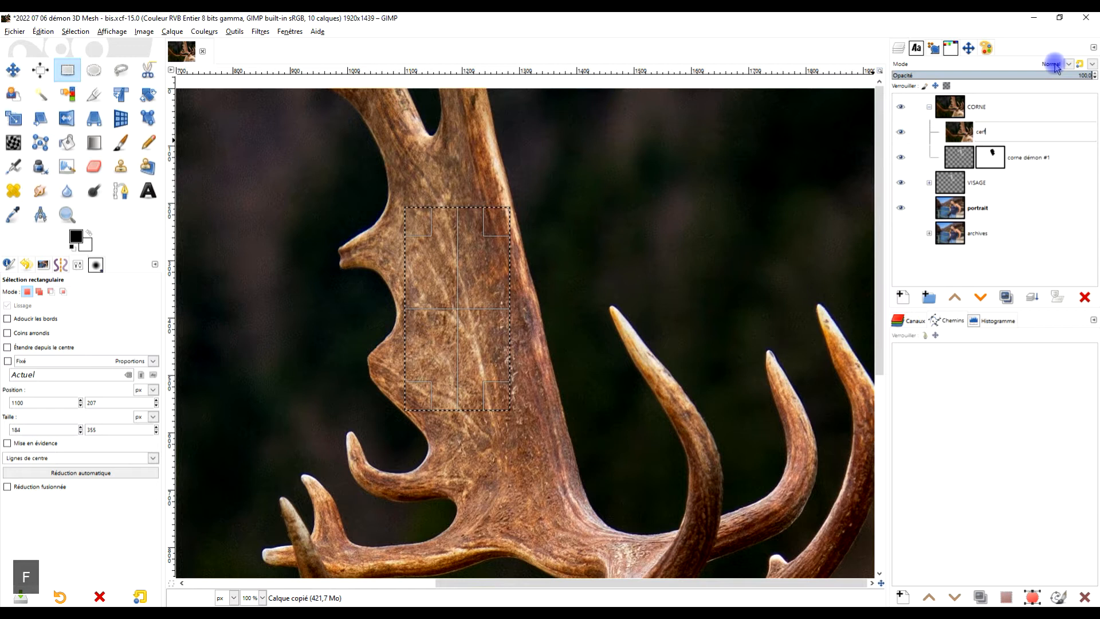
key("Return")
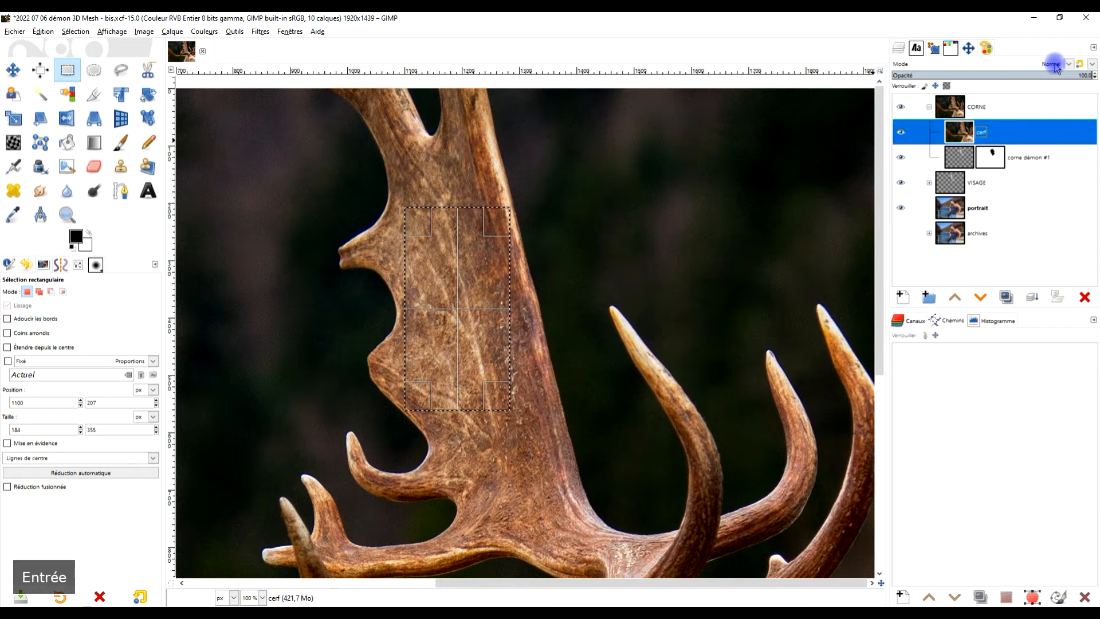
Step: Crop the cerf layer to the rectangular selection and clear the selection
left_click(173, 31)
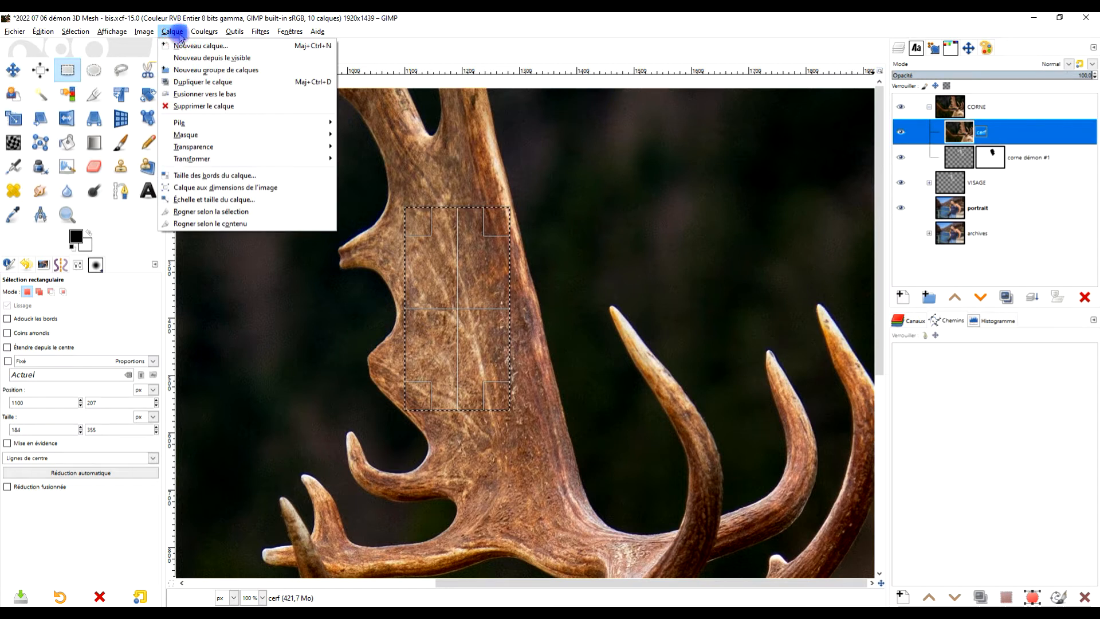
left_click(223, 213)
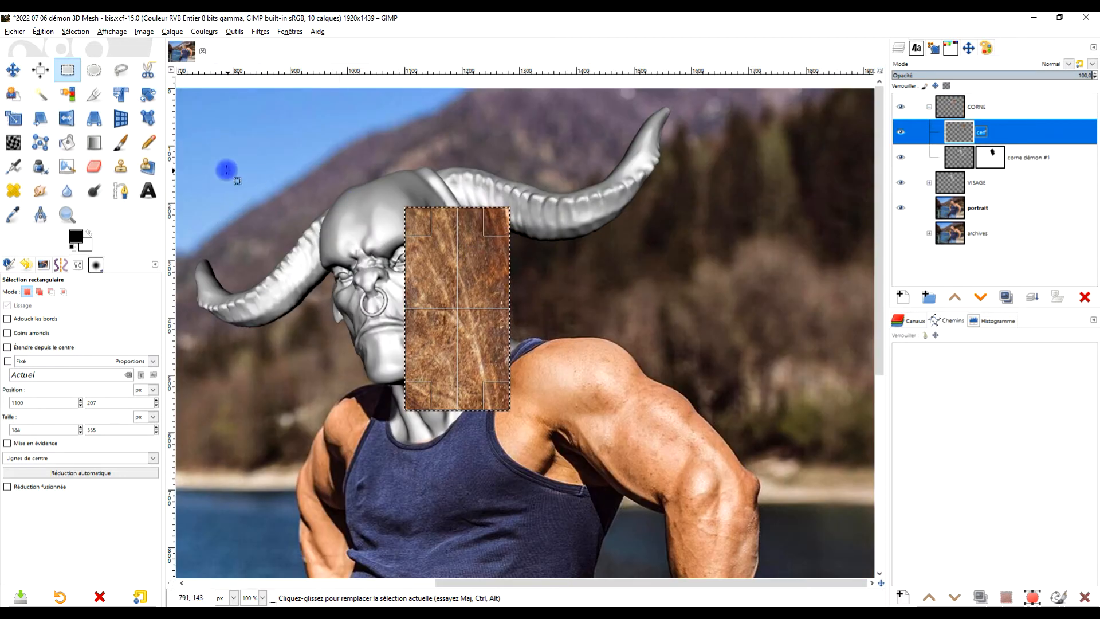
left_click(357, 177)
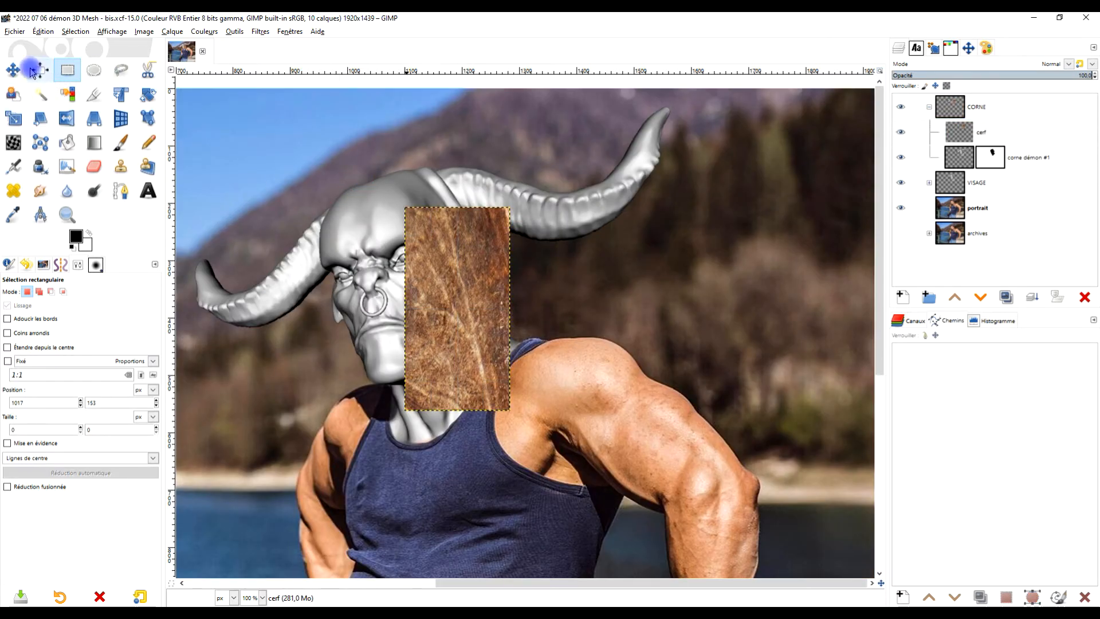
Step: Rotate the antler texture patch 90° counterclockwise and place it over the demon's right-hand horn
left_click(12, 69)
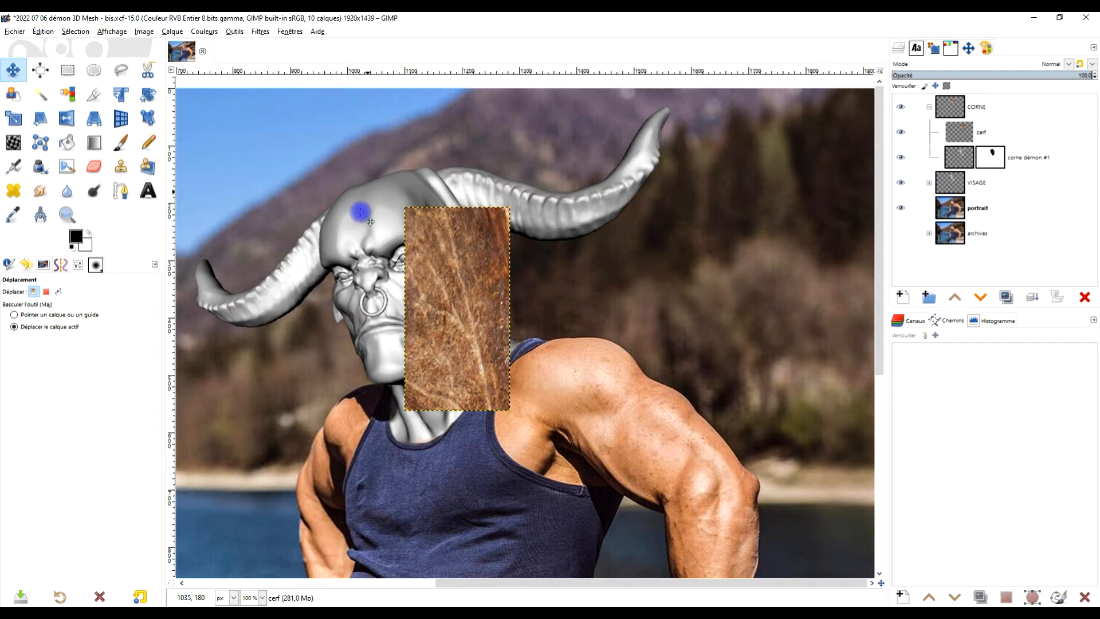
left_click_drag(428, 324, 464, 271)
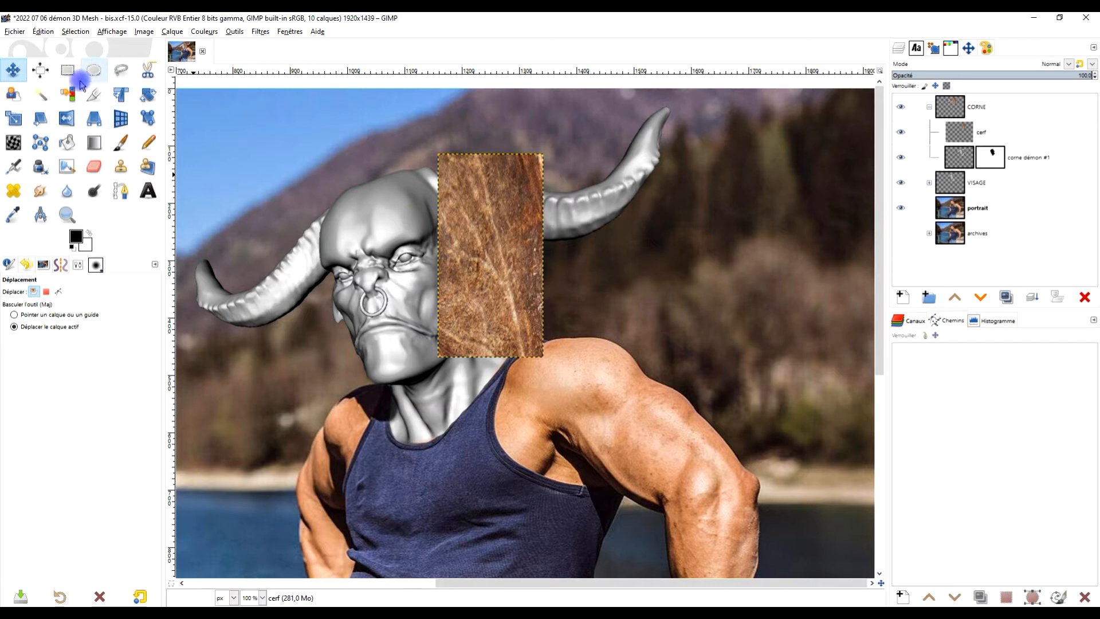
left_click(180, 34)
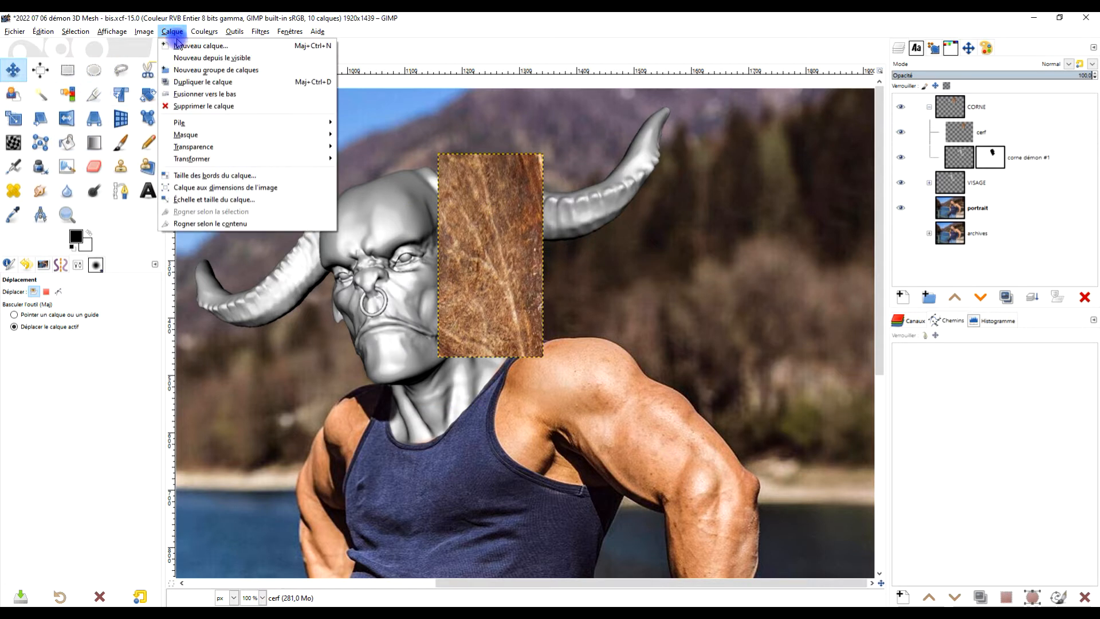
mouse_move(249, 165)
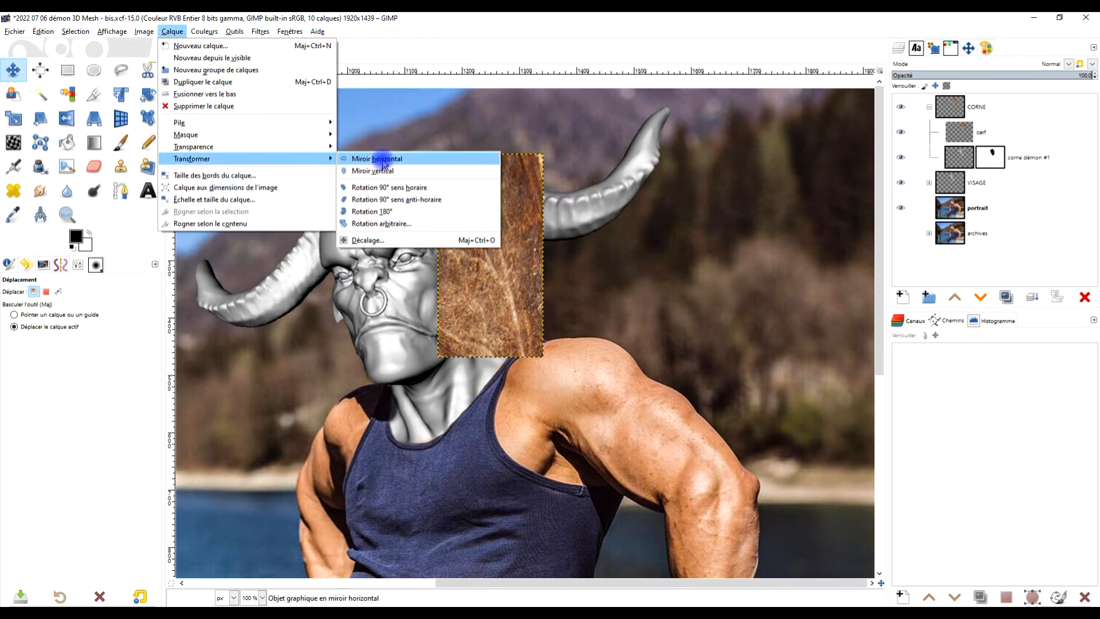
left_click(421, 206)
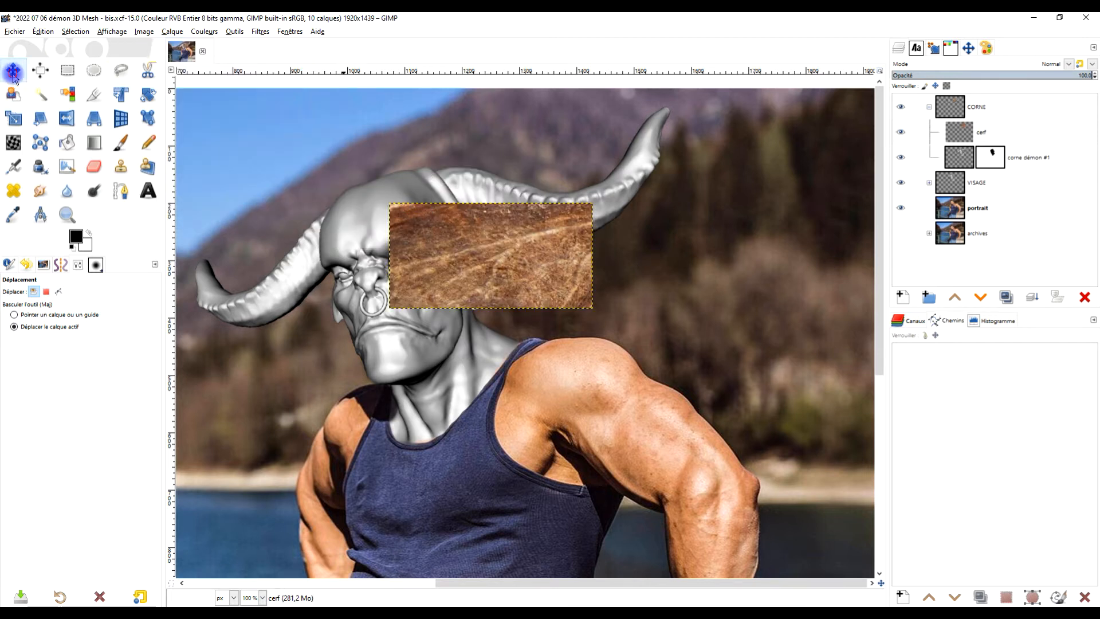
left_click_drag(544, 276, 586, 207)
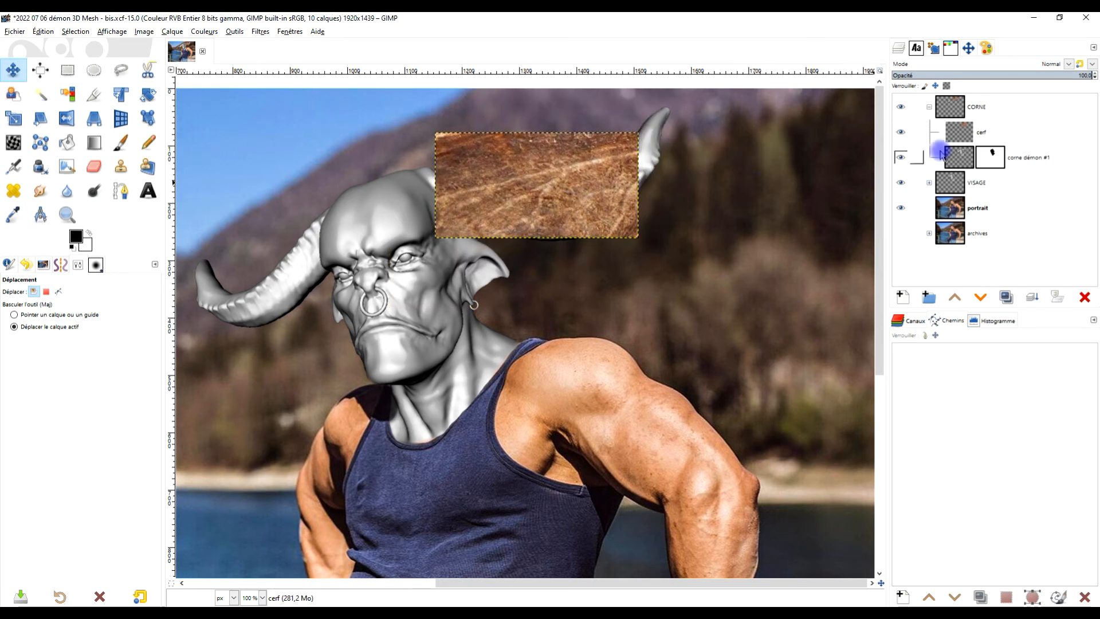
Step: Duplicate the cerf layer and move the copy over the demon's left-hand horn
left_click(1000, 135)
left_click(1007, 297)
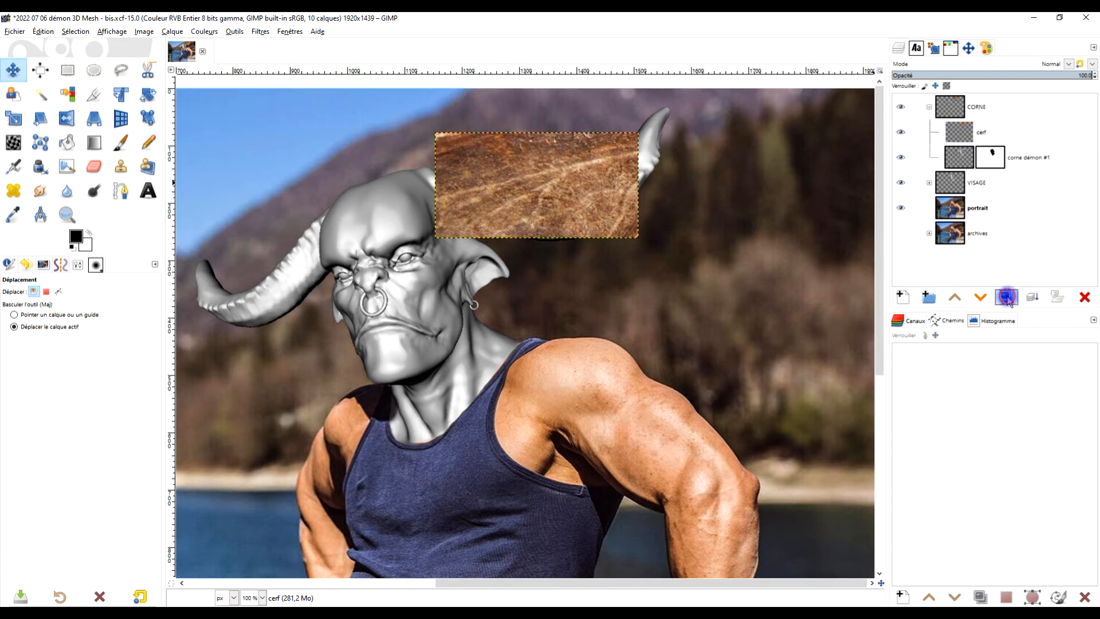
left_click_drag(569, 205, 262, 275)
left_click_drag(290, 355, 446, 363)
Step: Rotate the copied antler patch by about -12.66° and shift it to cover the left-hand horn
left_click_drag(342, 275, 323, 291)
left_click(148, 94)
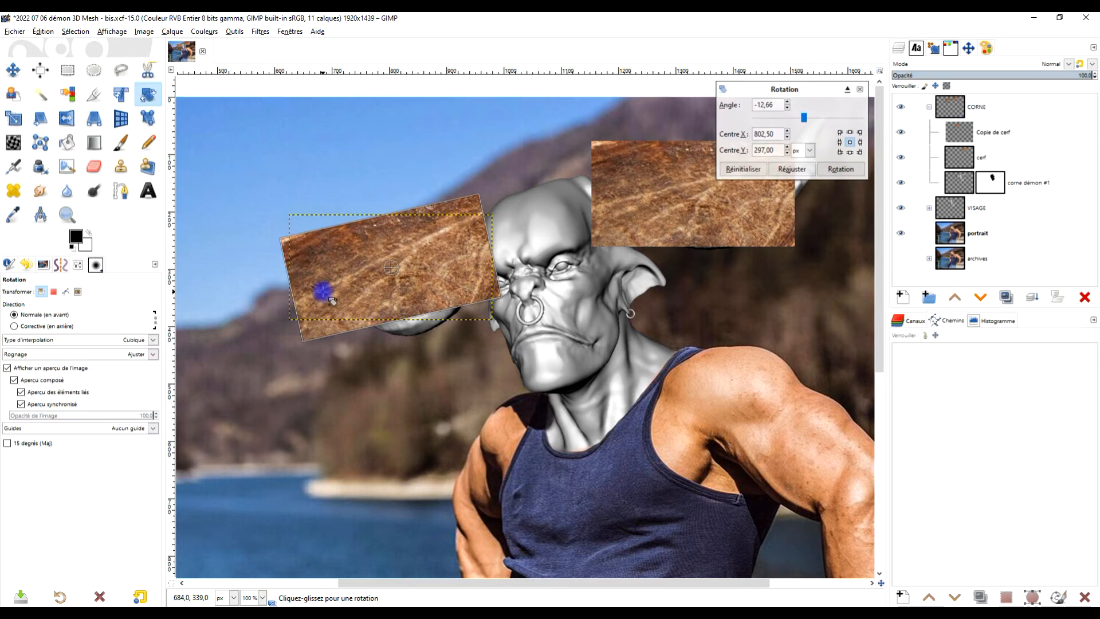
left_click(838, 168)
key("m")
left_click_drag(422, 277, 433, 308)
Step: Shift the cerf antler patch up and outward along the demon's right-hand horn
left_click_drag(634, 322, 413, 374)
mouse_move(457, 278)
left_mouse_down()
mouse_move(494, 289)
mouse_move(460, 284)
left_mouse_up()
left_click(959, 139)
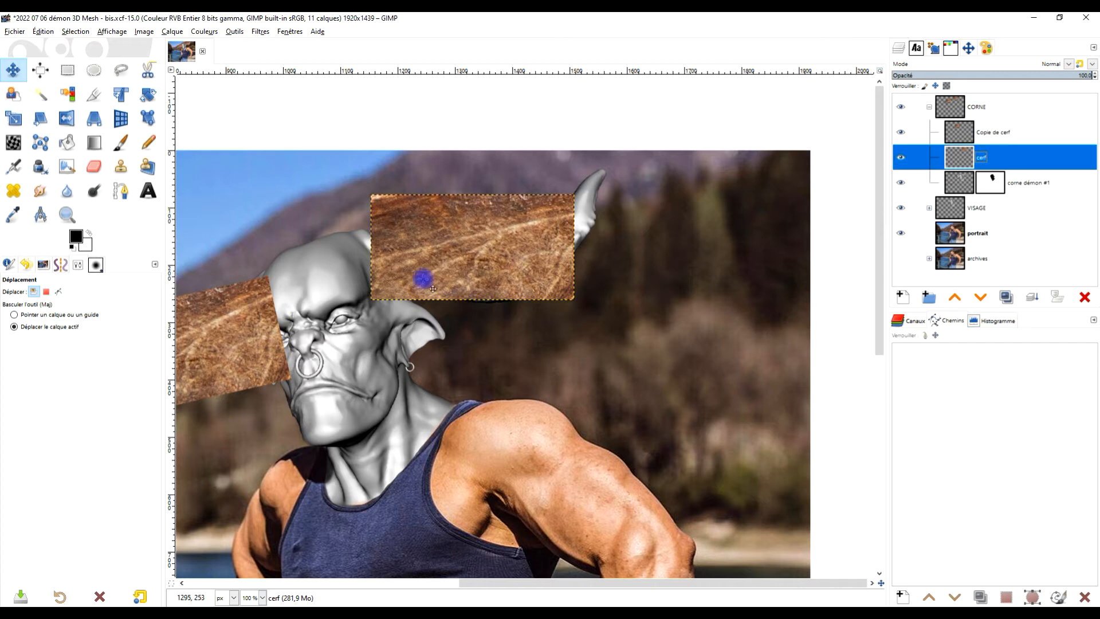
left_click_drag(469, 245, 507, 217)
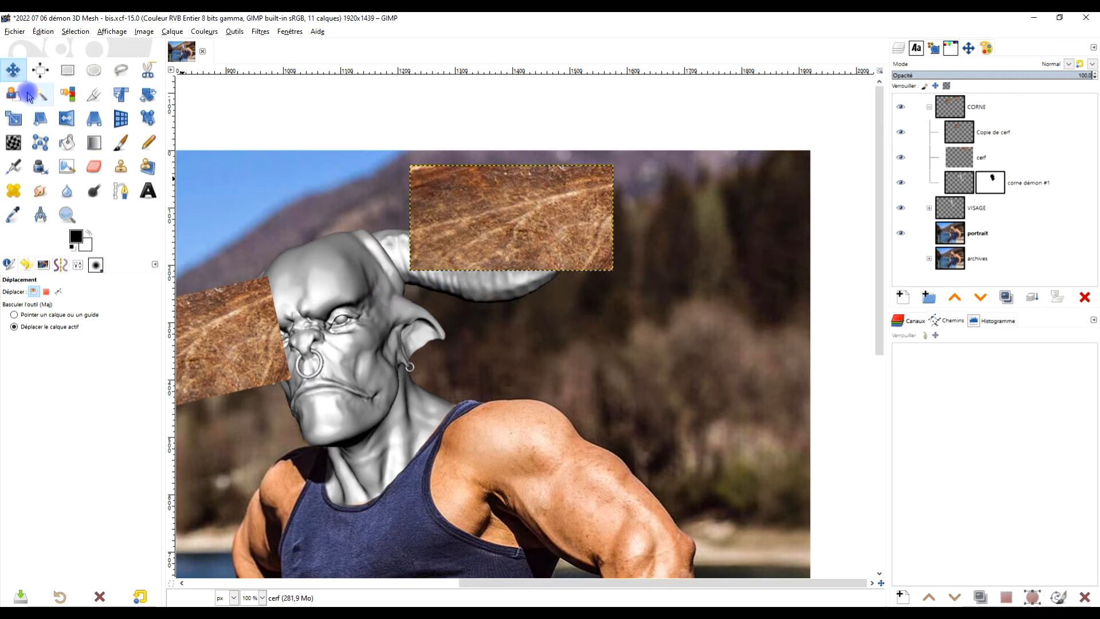
Step: Rotate the cerf patch by -18.44° and move it down over the outer part of the right-hand horn
left_click(148, 94)
left_click_drag(470, 222, 441, 248)
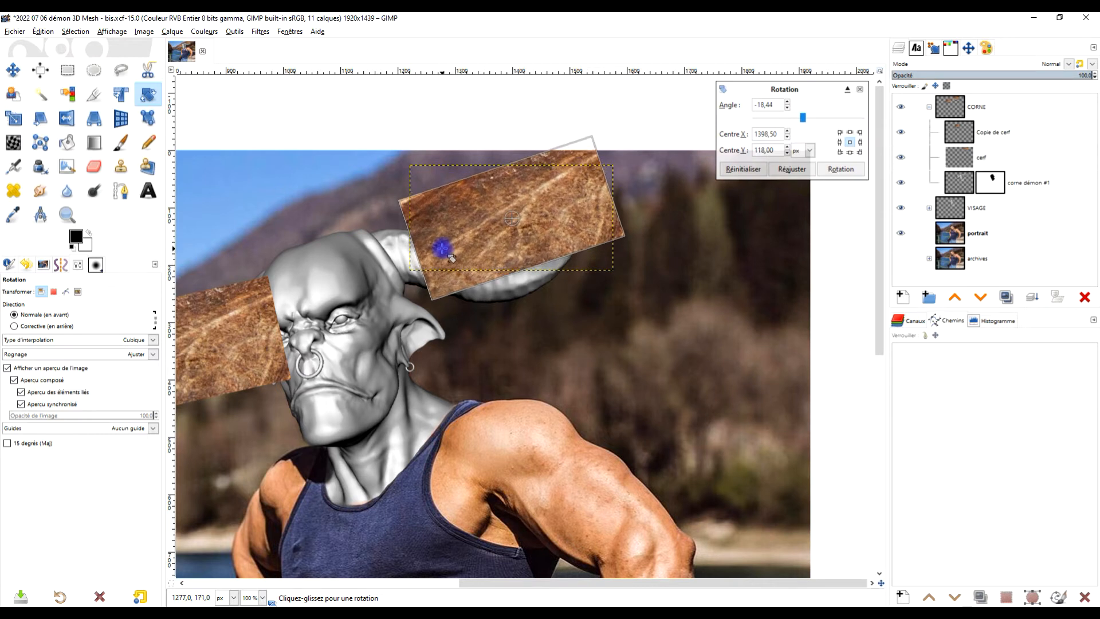
left_click(849, 175)
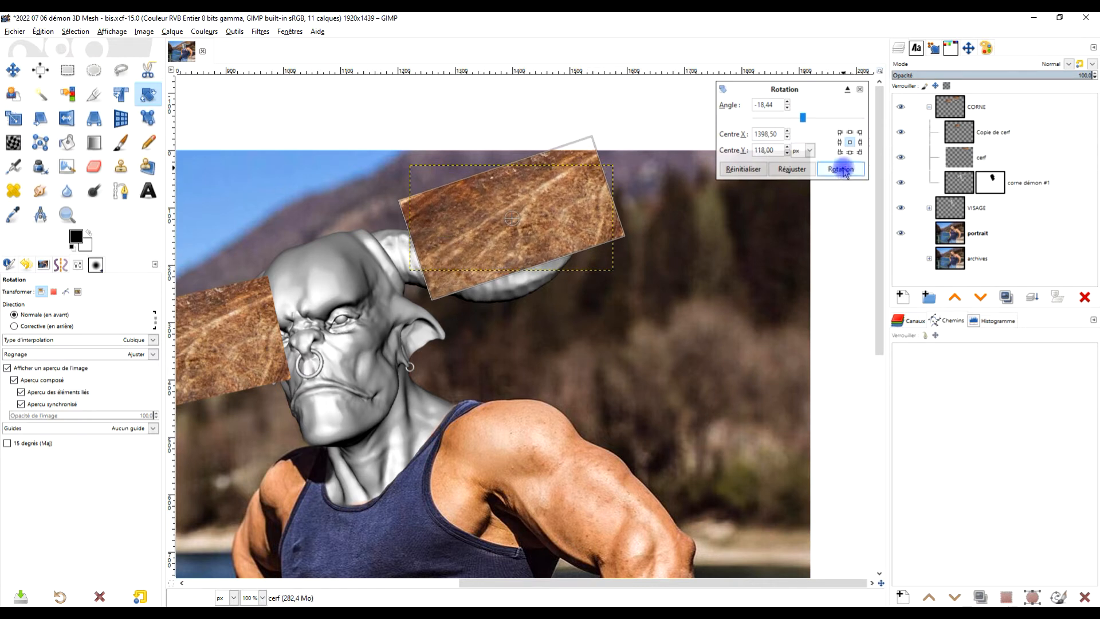
left_click(250, 147)
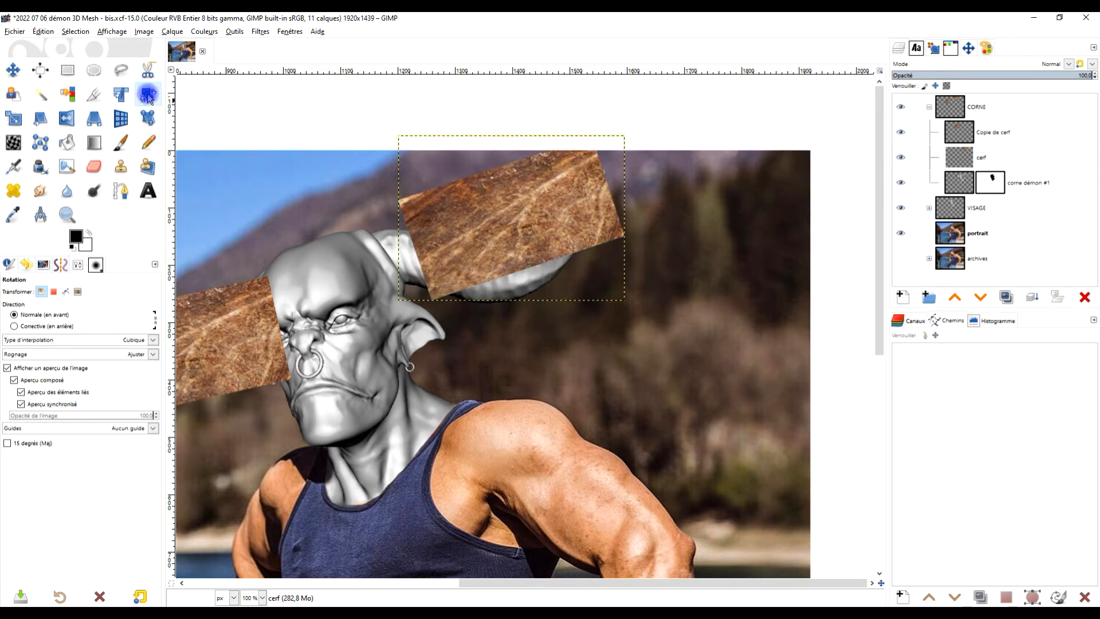
left_click(11, 71)
left_click_drag(570, 252, 586, 282)
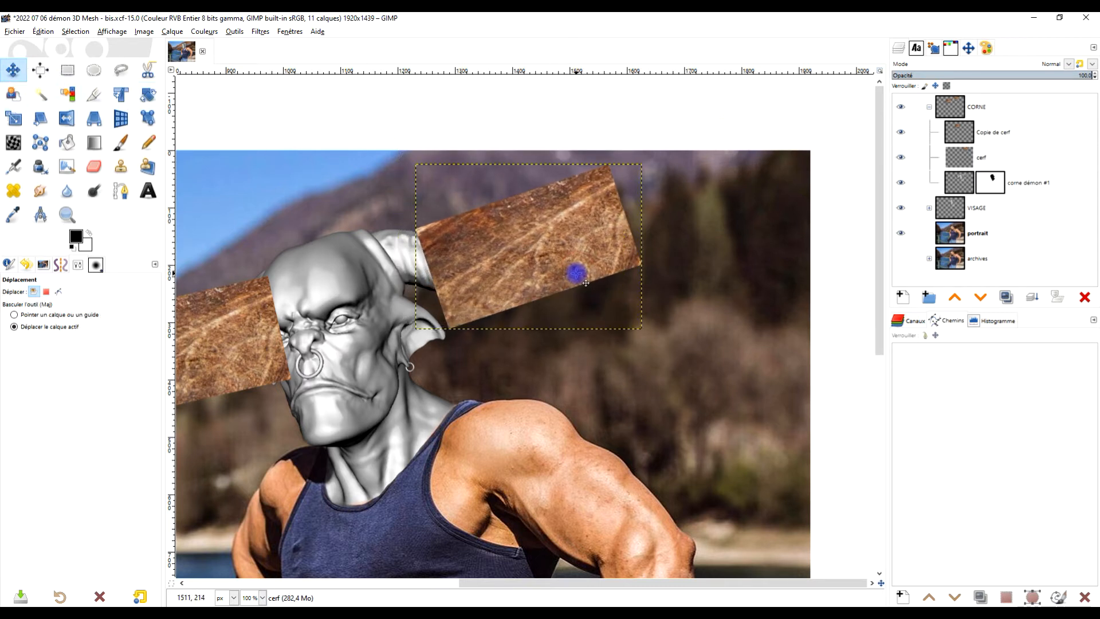
Step: Duplicate the cerf layer and flip the copy horizontally
left_click(1000, 159)
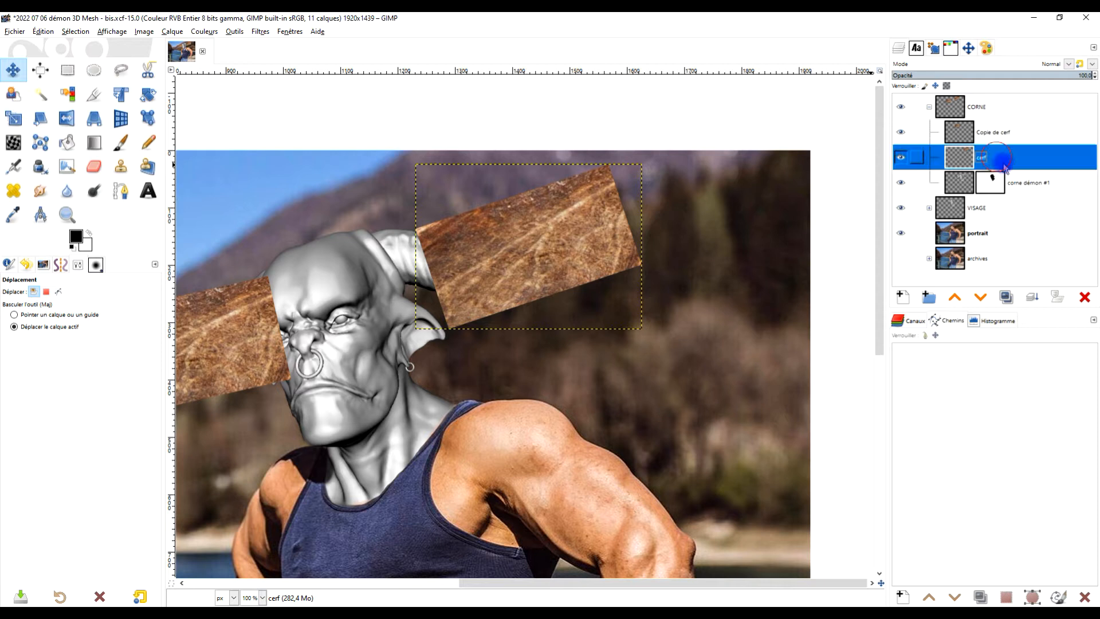
left_click(1010, 298)
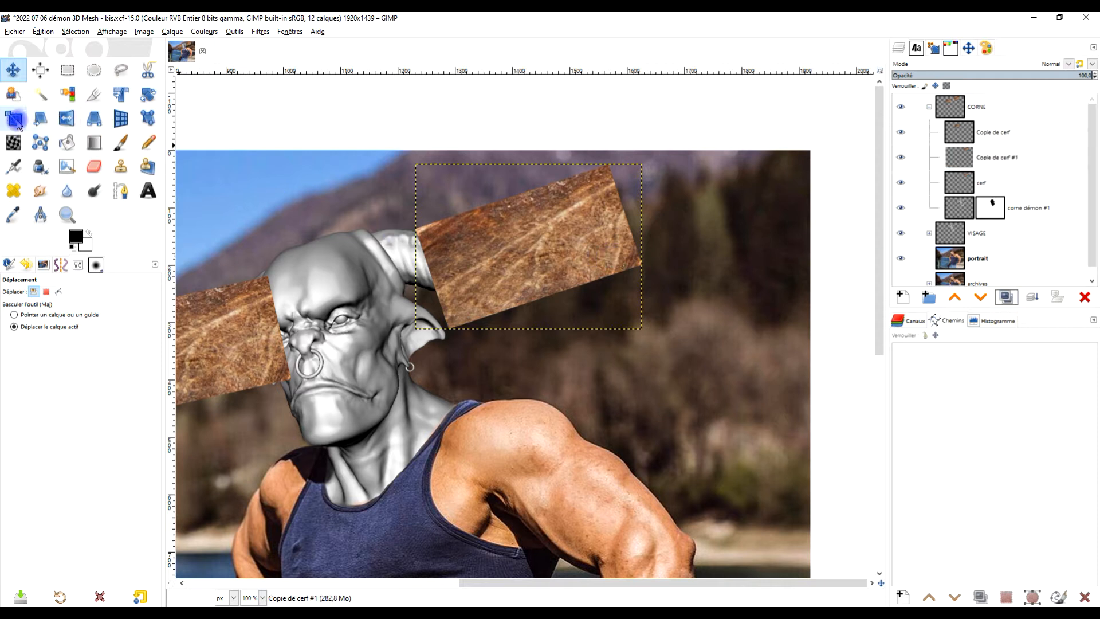
left_click(120, 98)
left_click(67, 118)
left_click(528, 253)
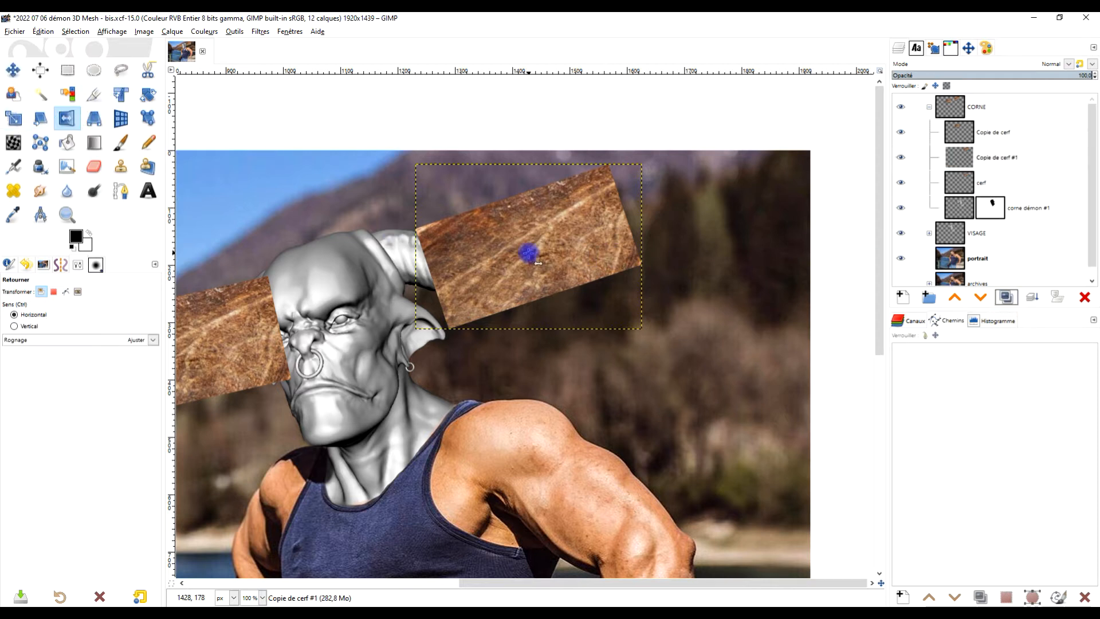
Step: Move the flipped copy over the base of the right-hand horn and merge it down into the cerf layer
left_click(12, 69)
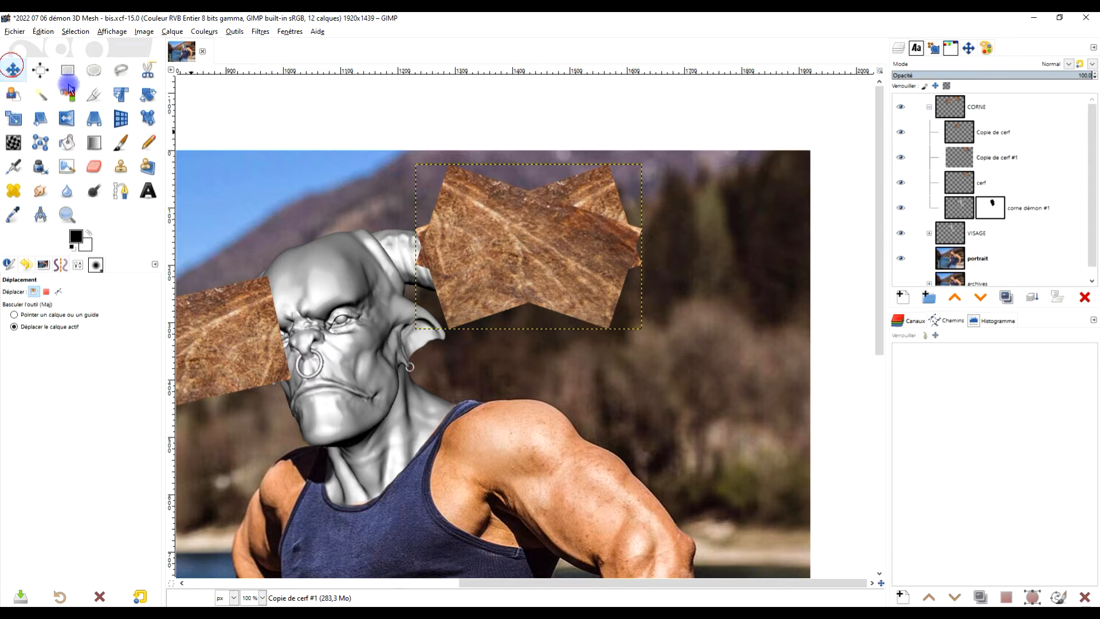
left_click_drag(573, 269, 411, 291)
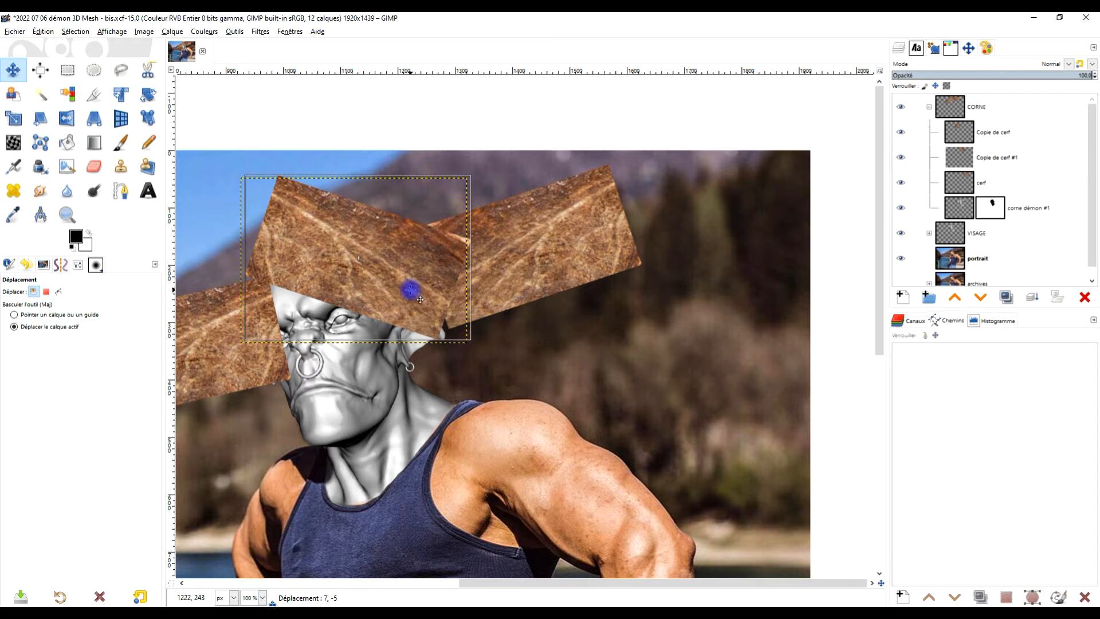
left_click(1043, 160)
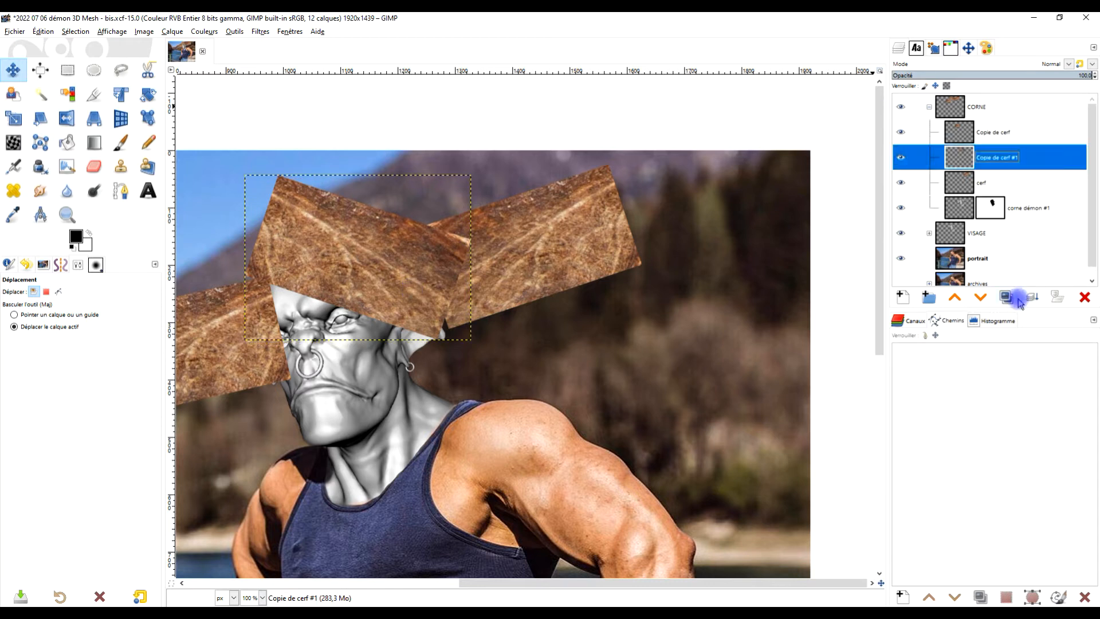
left_click(1033, 299)
Step: Hide the Copie de cerf layer and set the cerf layer's blend mode to Fusion de grain
left_click(959, 159)
left_click(901, 135)
left_click(901, 135)
left_click(902, 135)
left_click(968, 157)
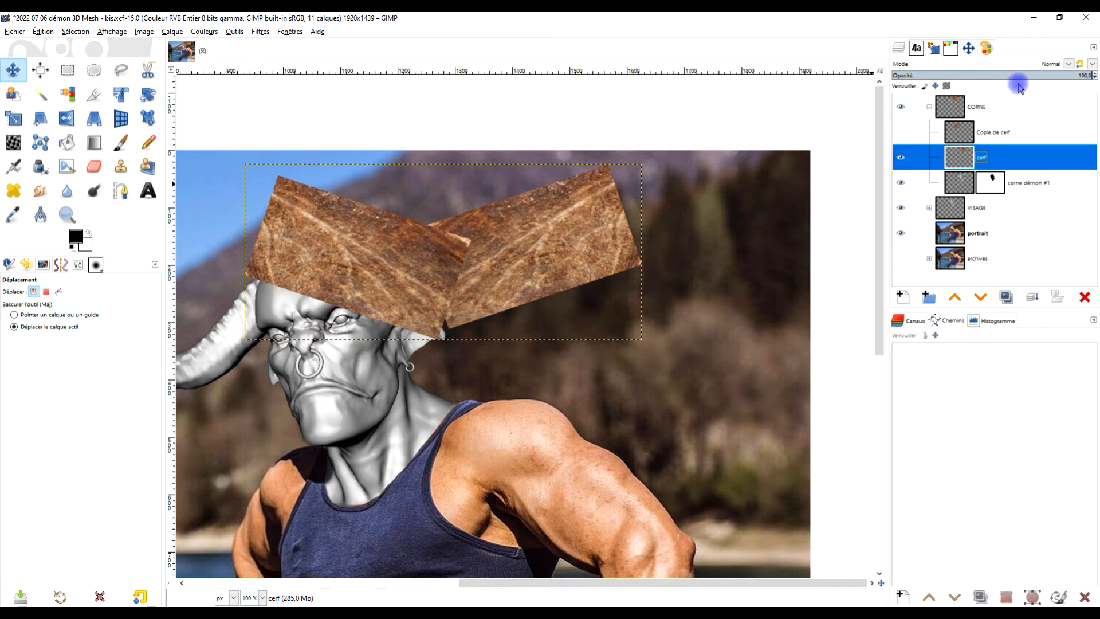
left_click(1057, 65)
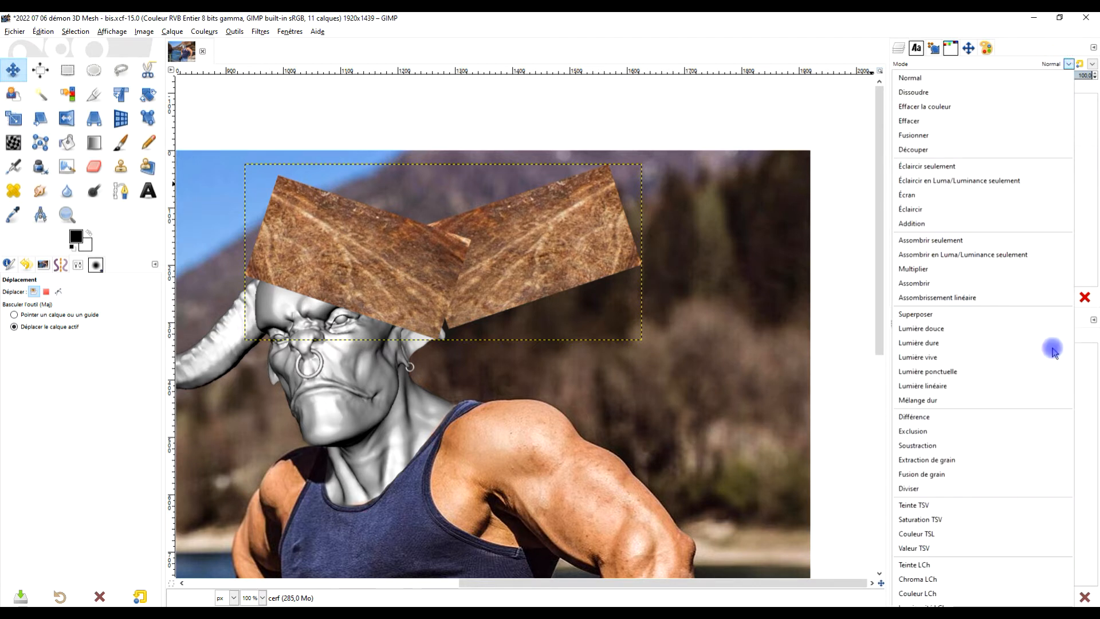
left_click(999, 476)
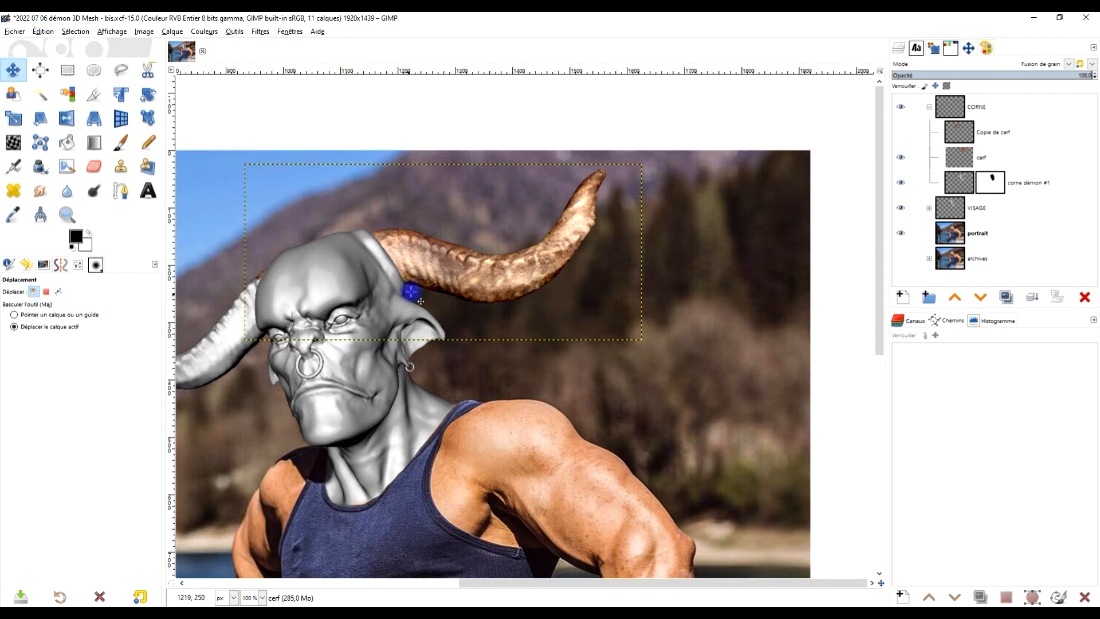
Step: Show the Copie de cerf layer over the left-hand horn and set its blend mode to Fusion de grain
left_click(963, 131)
scroll(491, 377, "left", 5)
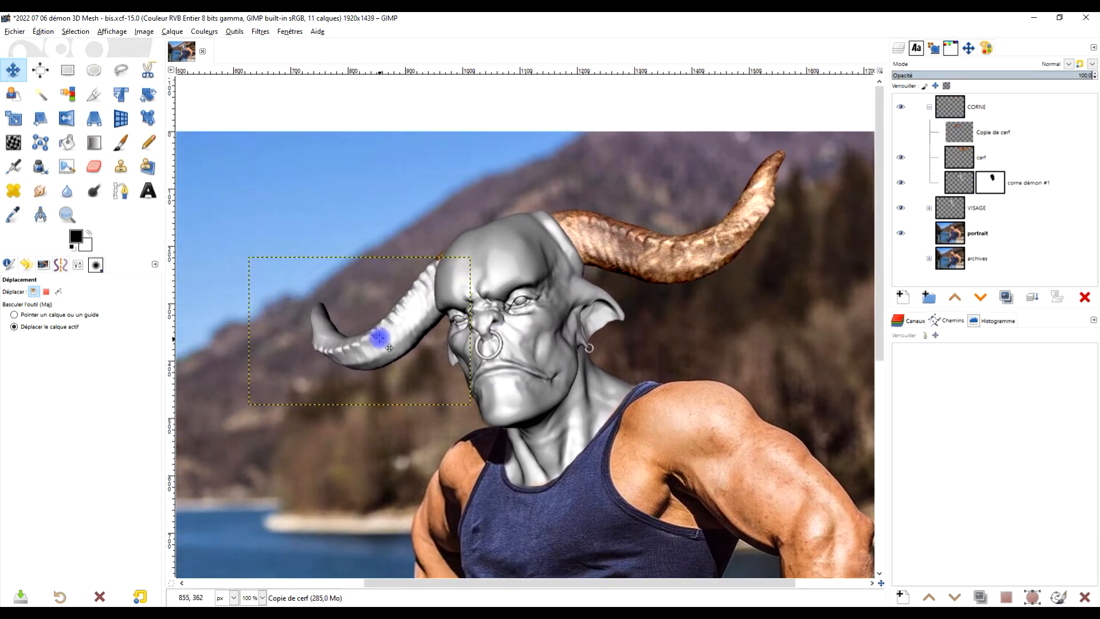
scroll(434, 253, "up", 2)
left_click_drag(415, 386, 426, 373)
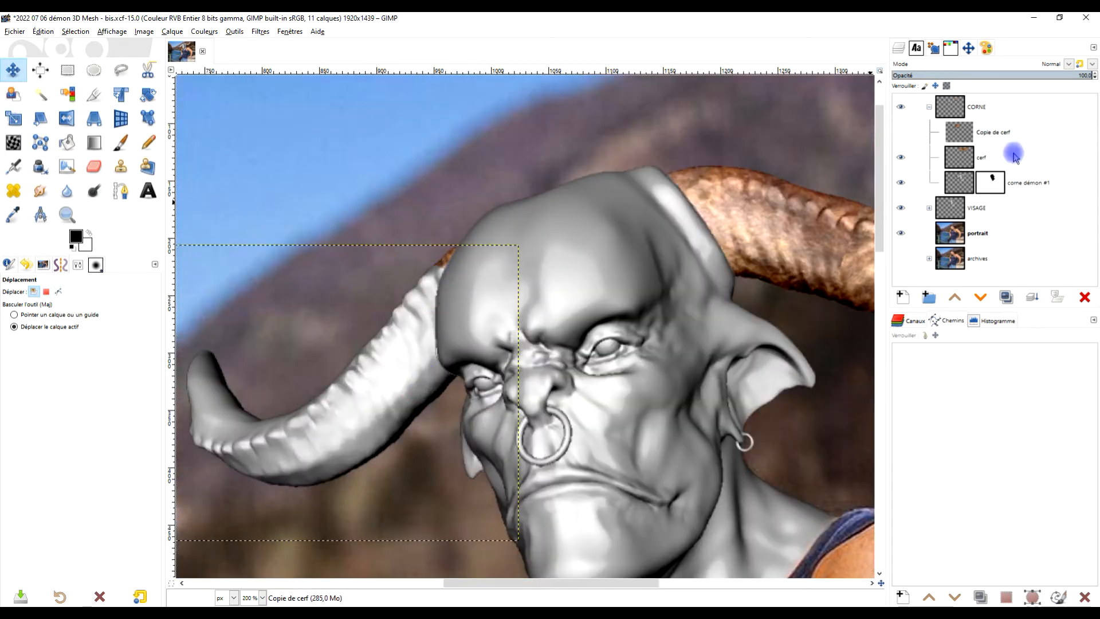
left_click(989, 159)
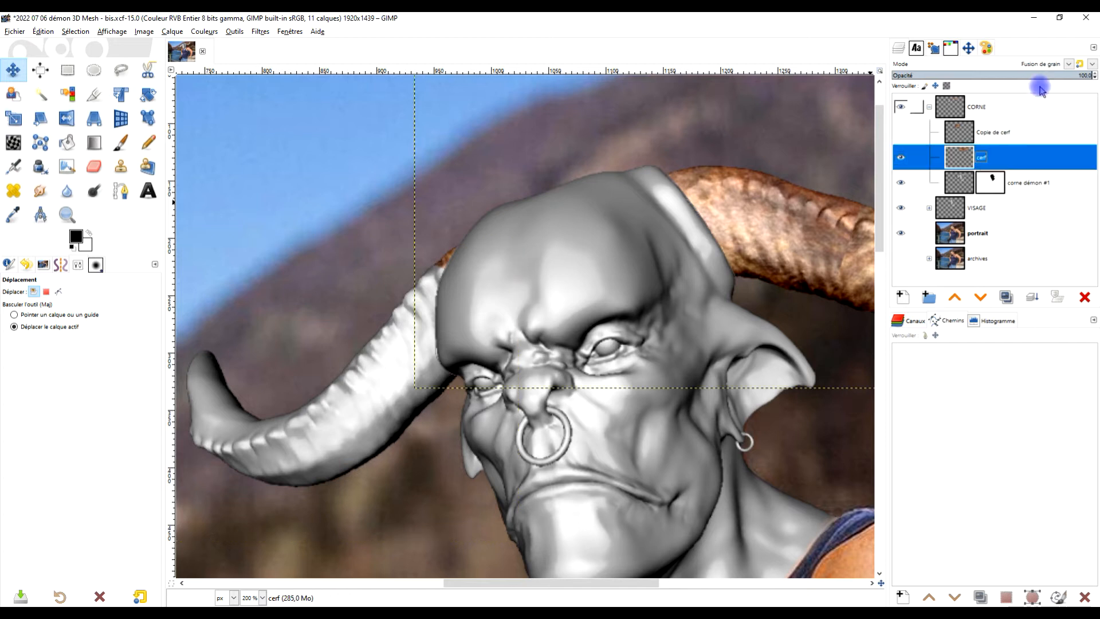
left_click(997, 133)
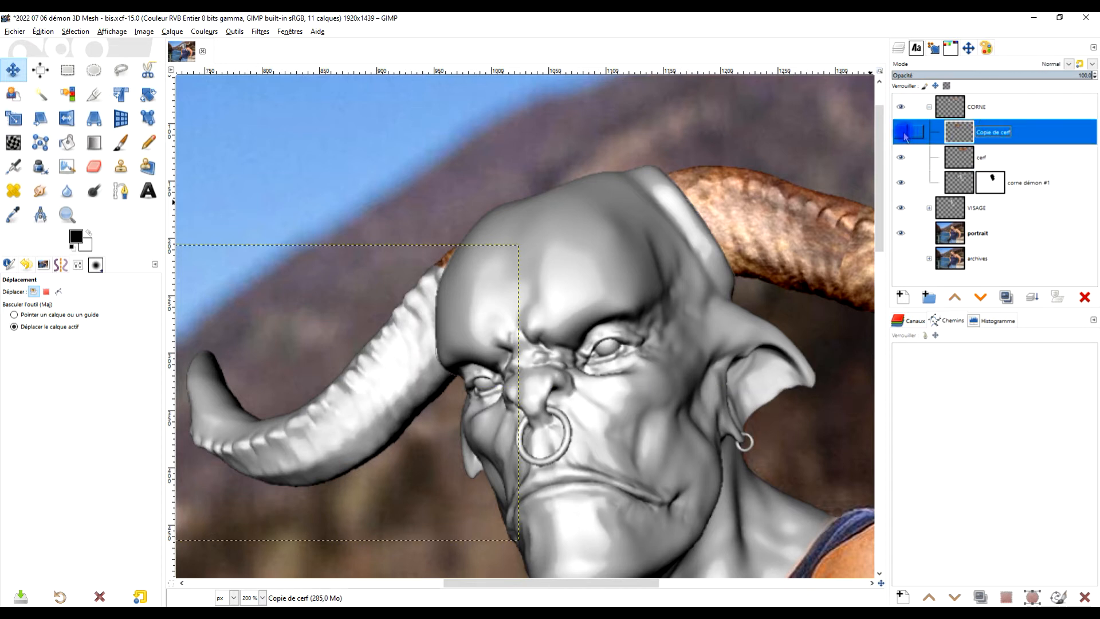
left_click(904, 136)
left_click(1068, 64)
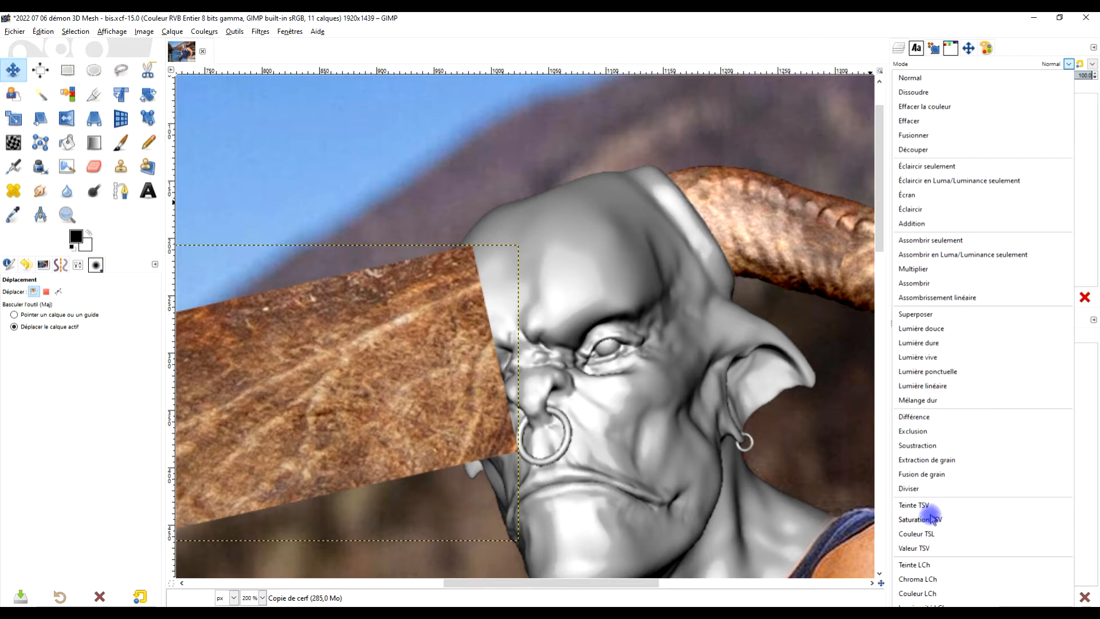
left_click(940, 475)
scroll(554, 424, "down", 3)
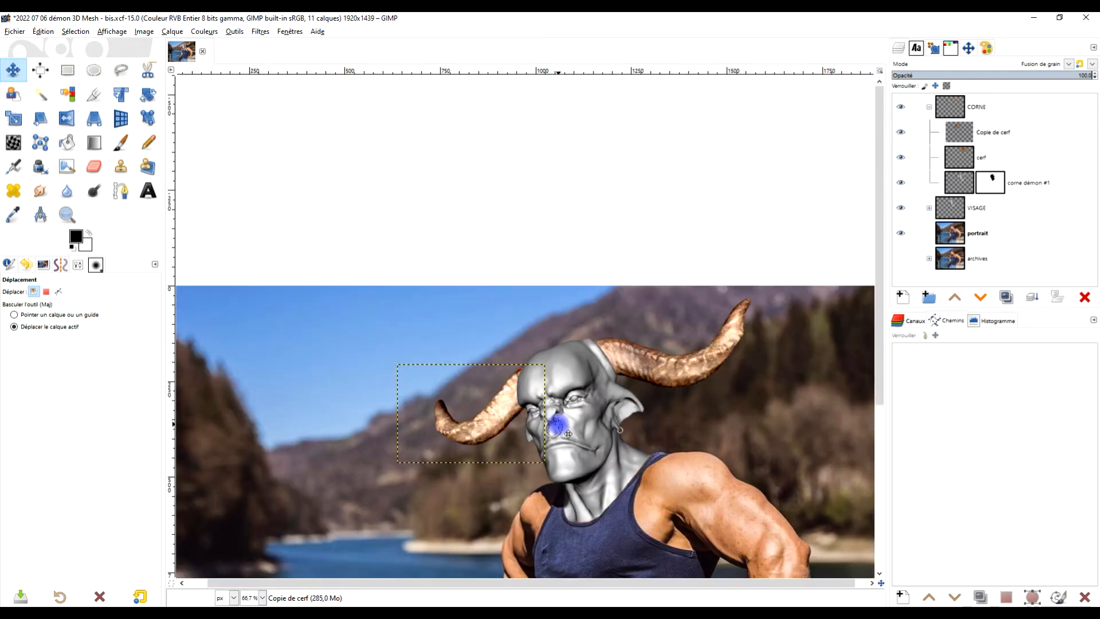
scroll(555, 424, "up", 2)
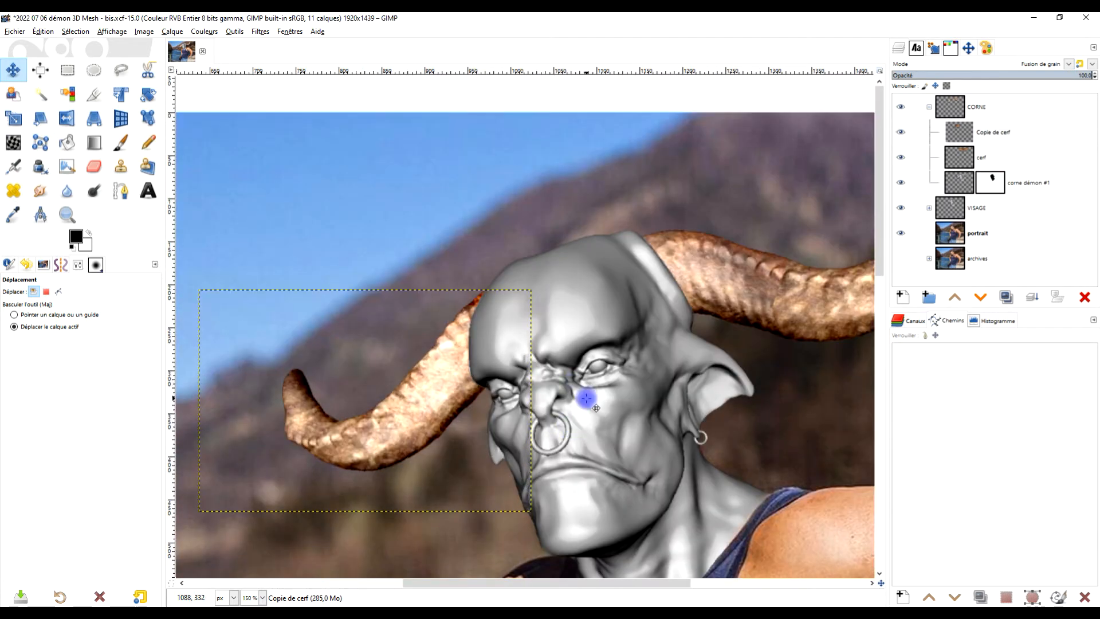
scroll(579, 396, "down", 3)
scroll(567, 378, "up", 2)
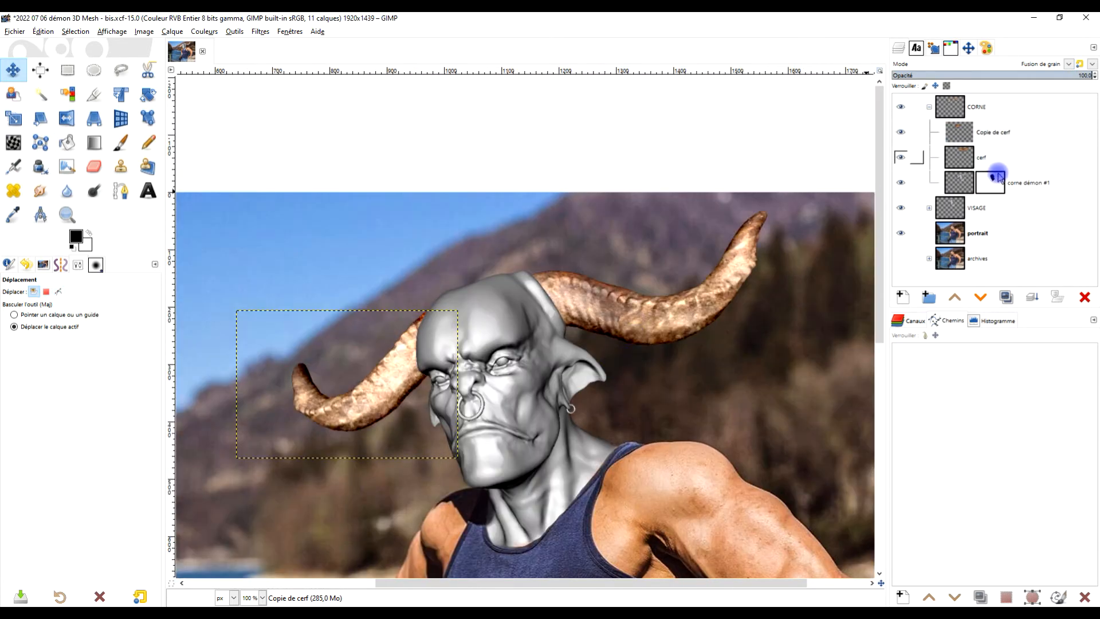
Step: Erase the part of the cerf texture that spills onto the left-hand horn's base beside the forehead
left_click(1045, 182)
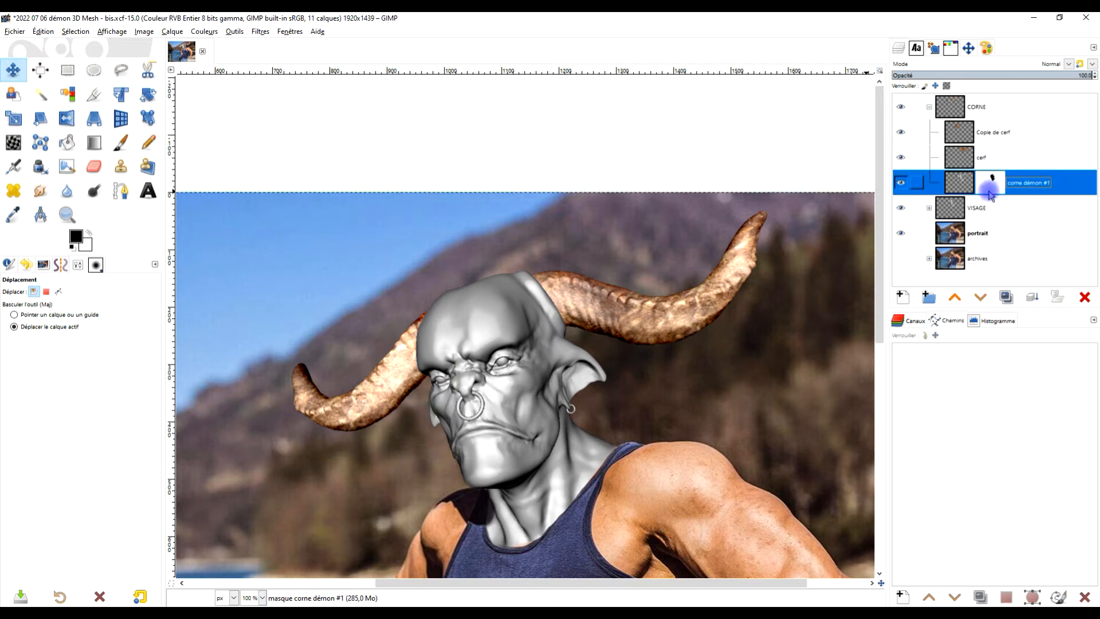
scroll(430, 325, "up", 3)
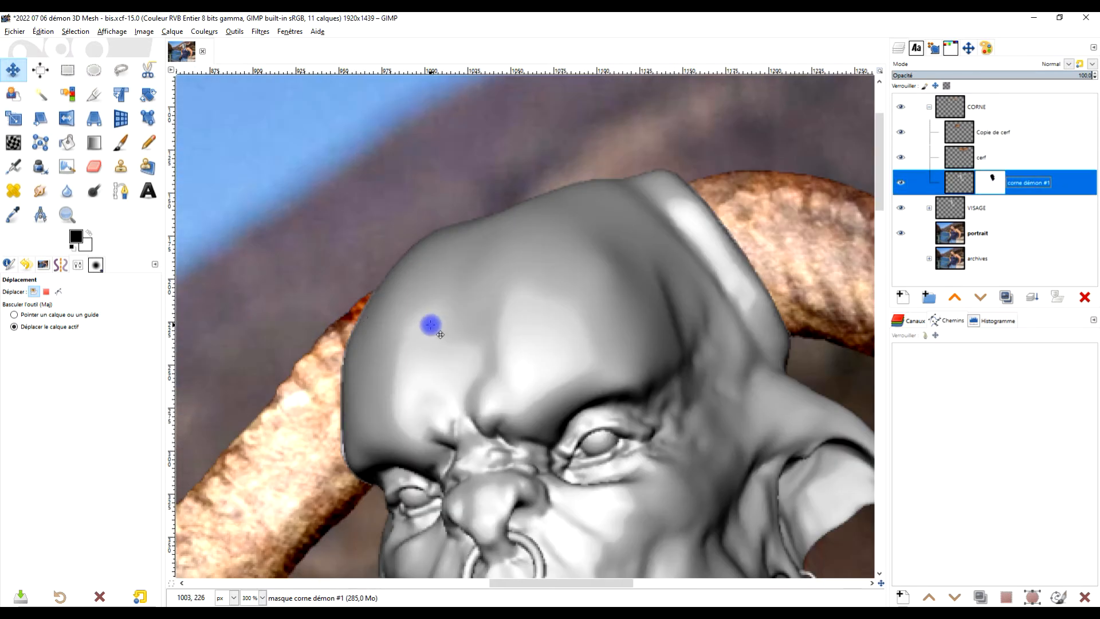
left_click(901, 135)
left_click(901, 135)
left_click(901, 158)
left_click(901, 157)
left_click(991, 157)
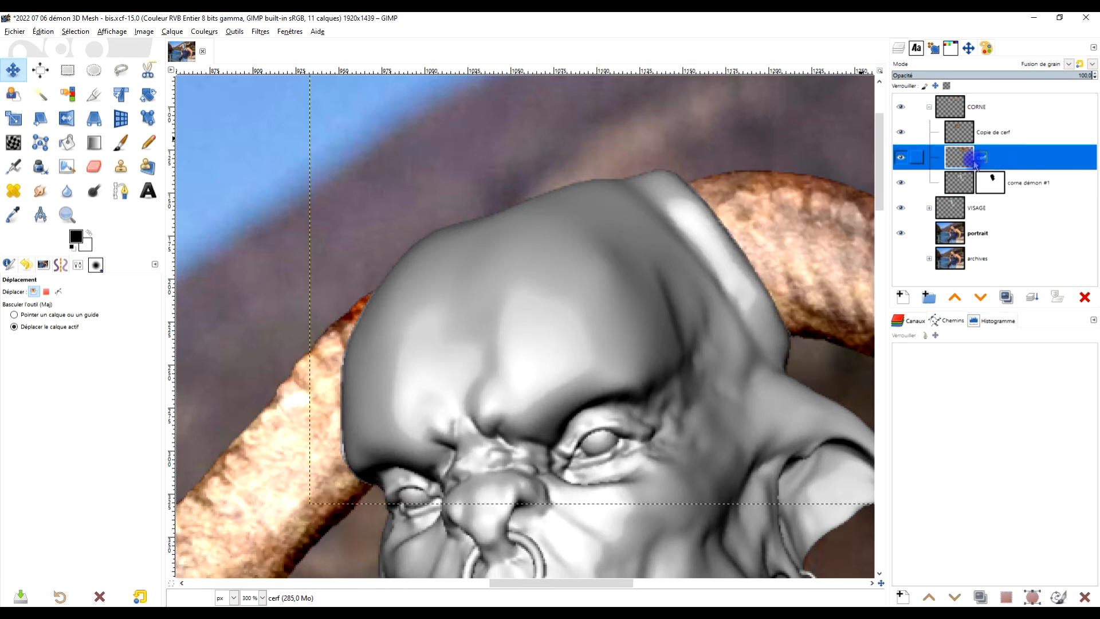
key("shift+e")
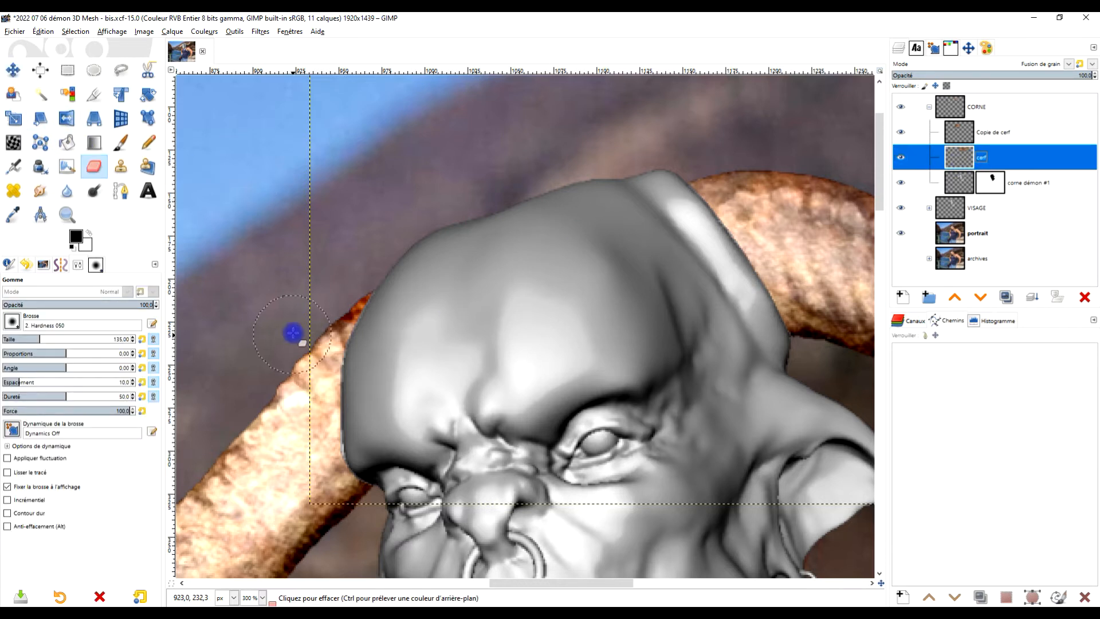
left_click(316, 321)
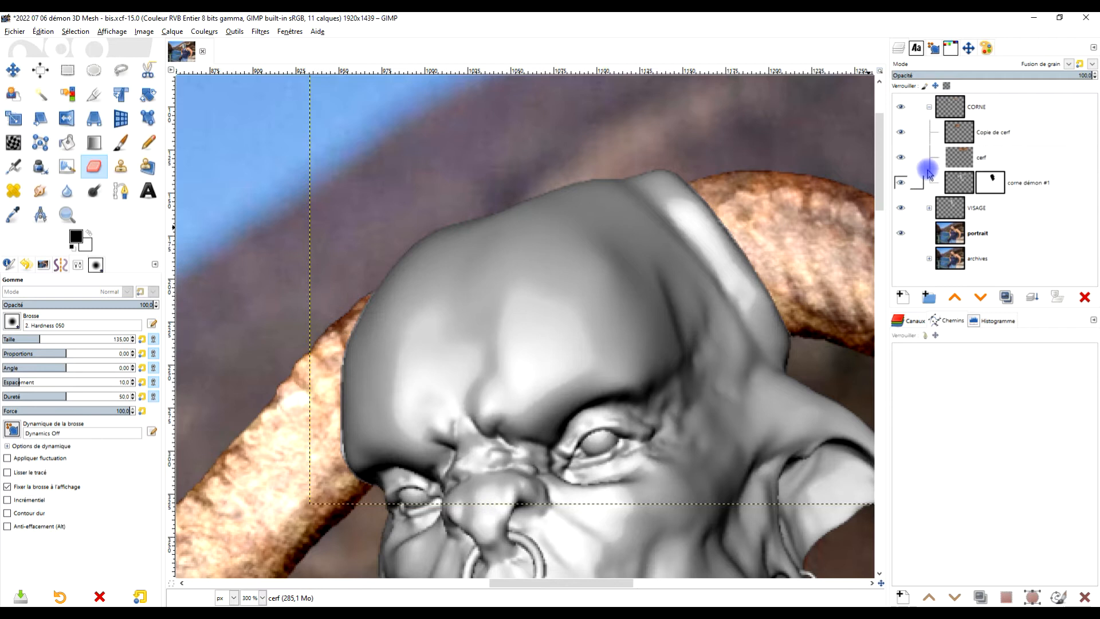
left_click(906, 157)
left_click(906, 157)
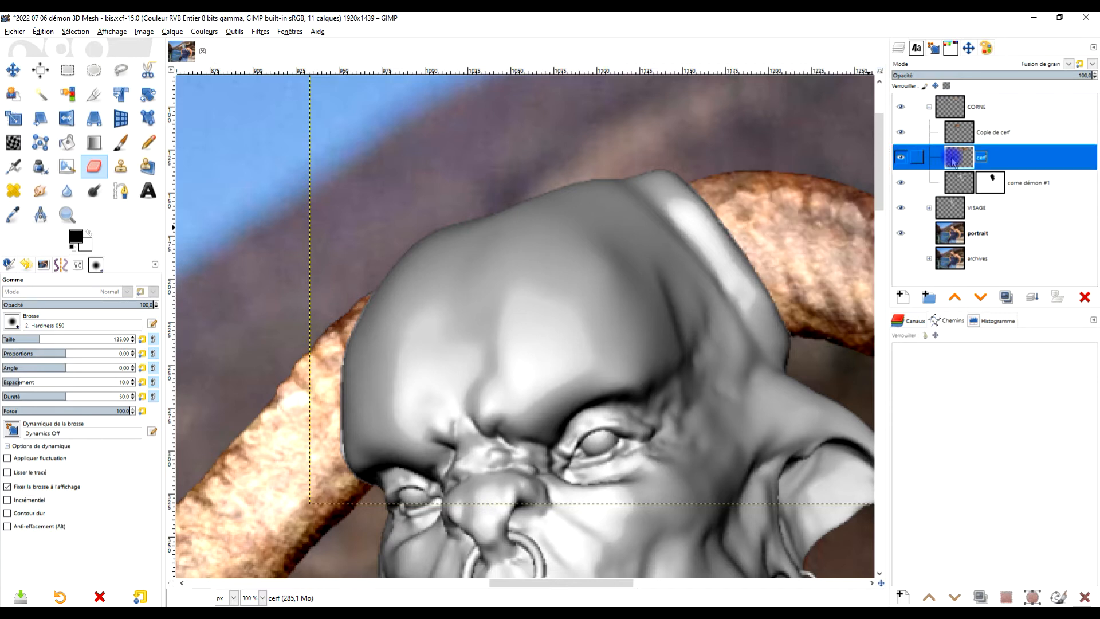
Step: Rename the cerf layer to "droite" and the Copie de cerf layer to "gauche"
double_click(981, 160)
type("roite")
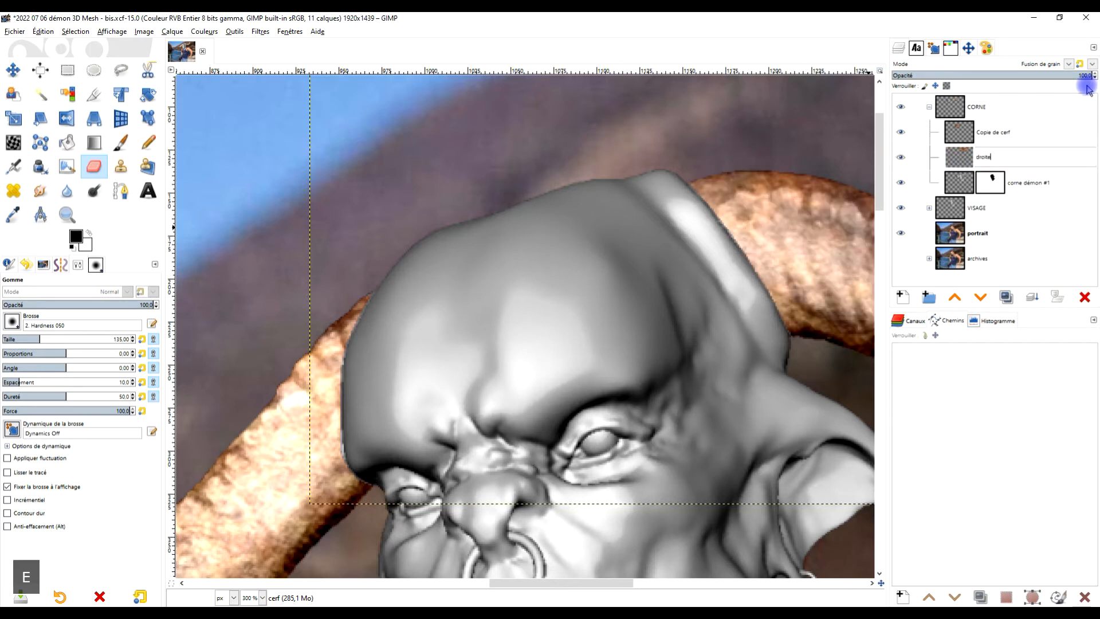
key("Return")
key("Up")
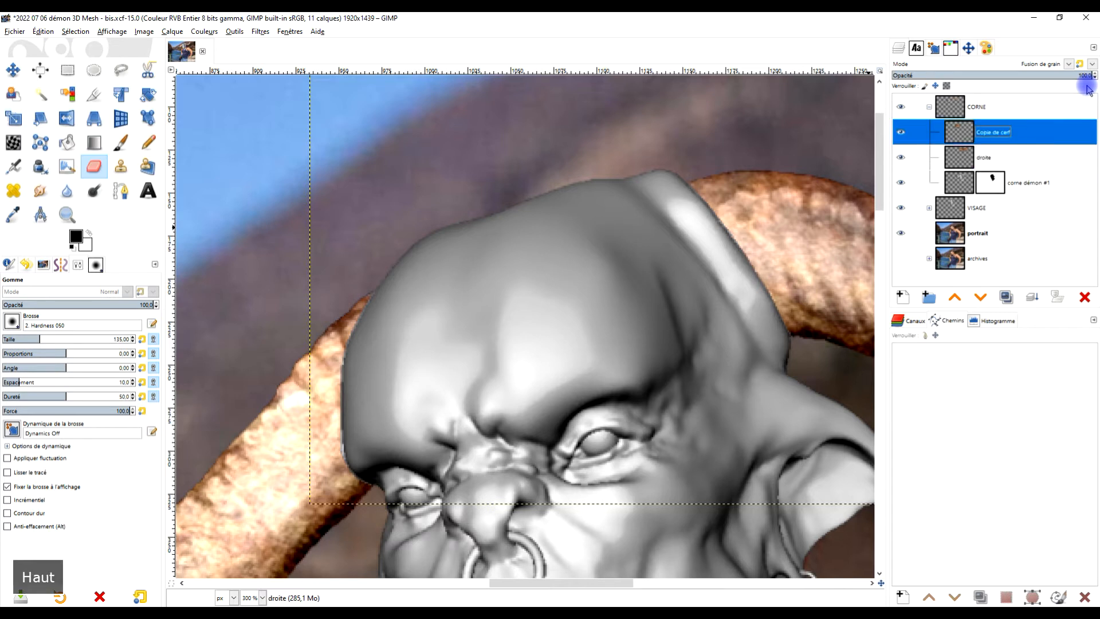
key("F2")
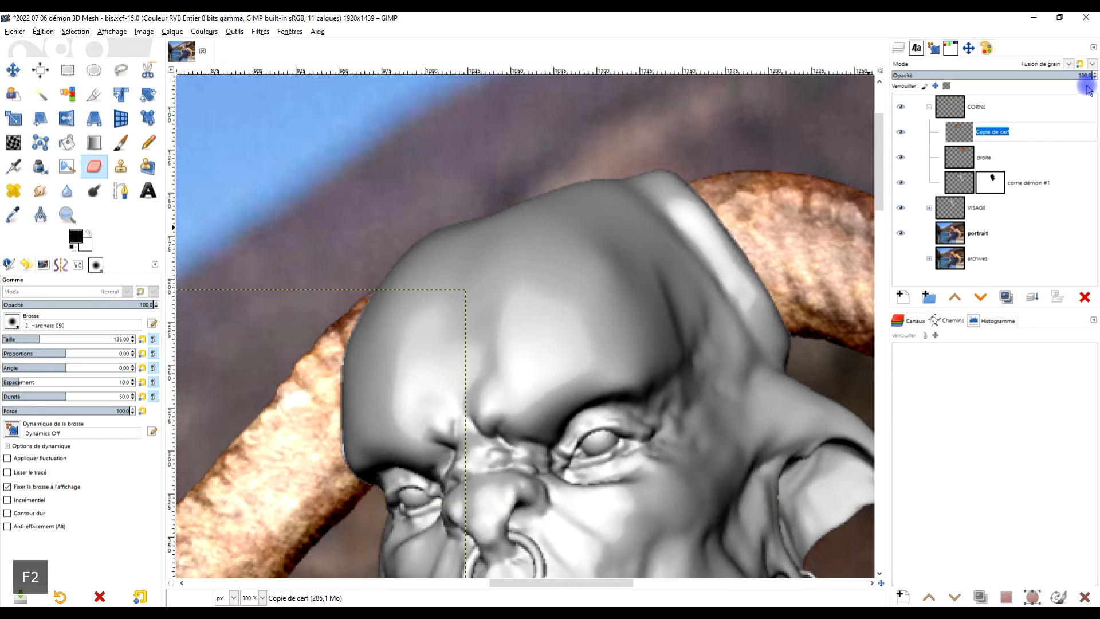
type("g")
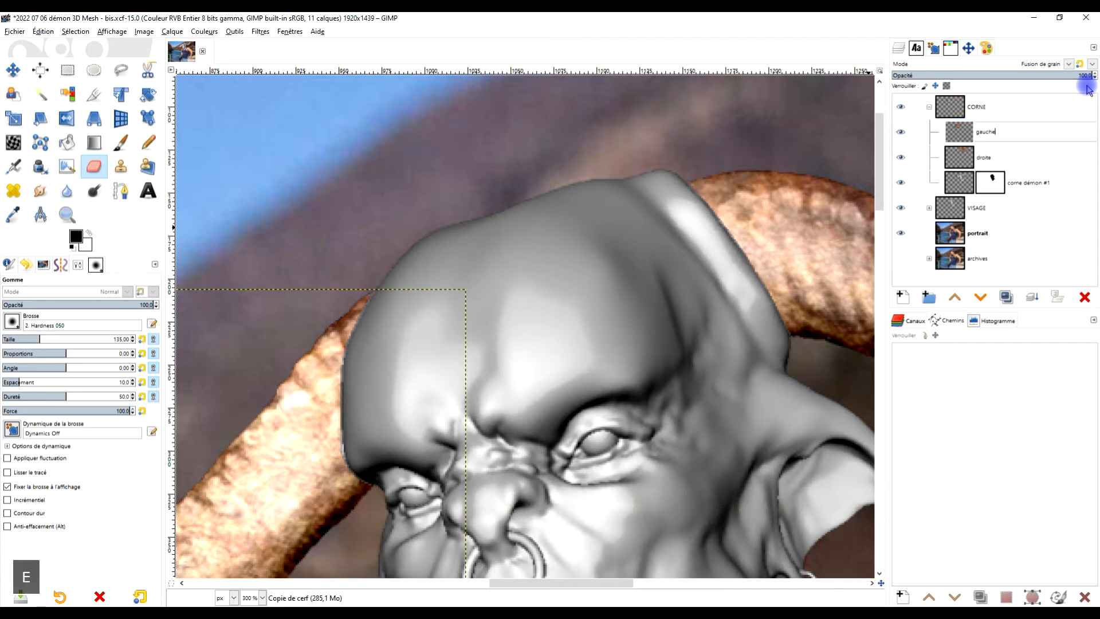
type("auche")
key("Return")
scroll(594, 375, "down", 3)
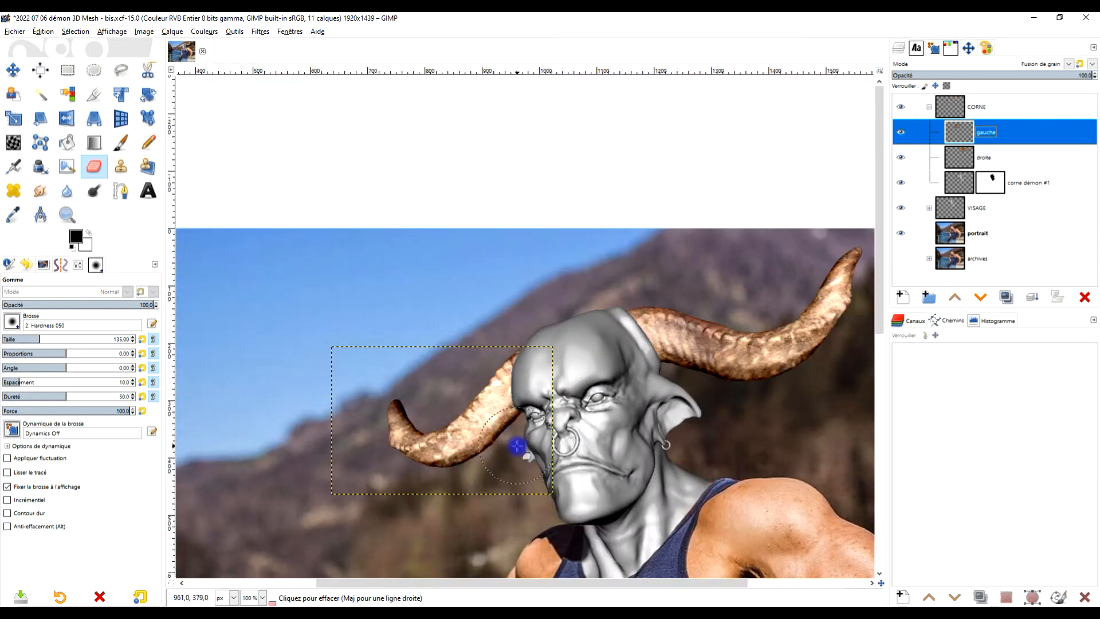
scroll(508, 440, "up", 2)
left_click_drag(290, 455, 417, 405)
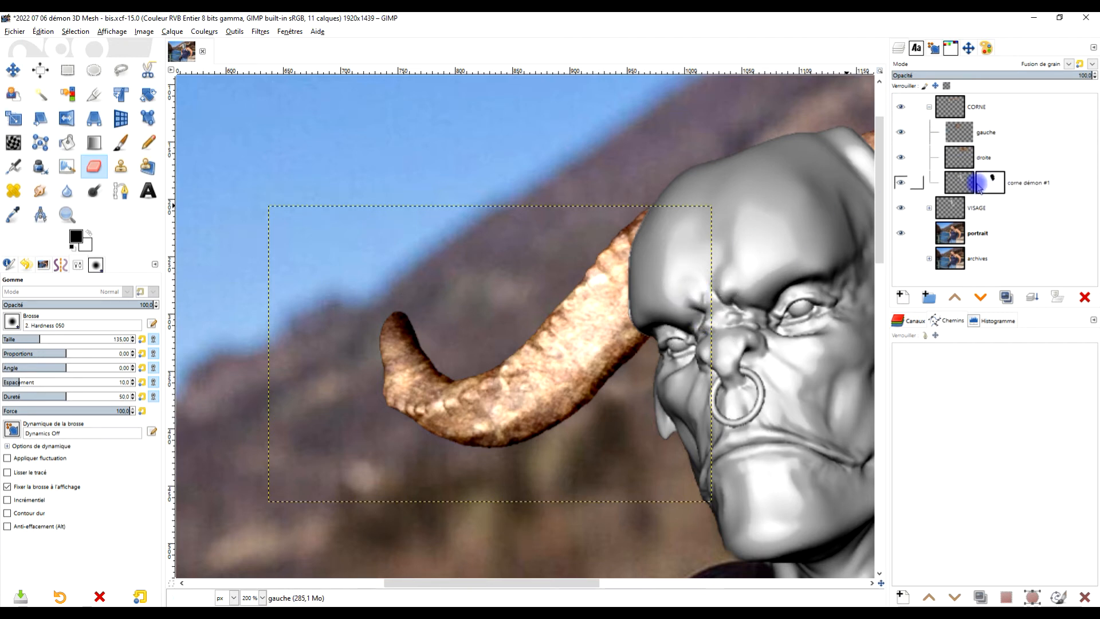
Step: Turn the layer mask of corne démon #1 into a selection and make the gauche layer active
right_click(958, 186)
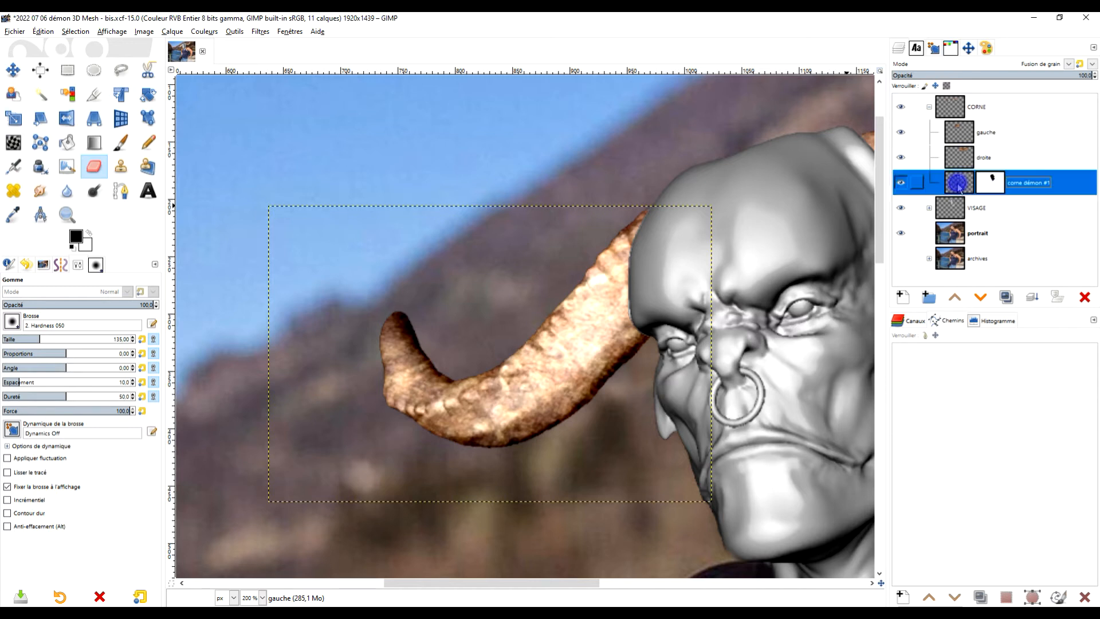
left_click(865, 452)
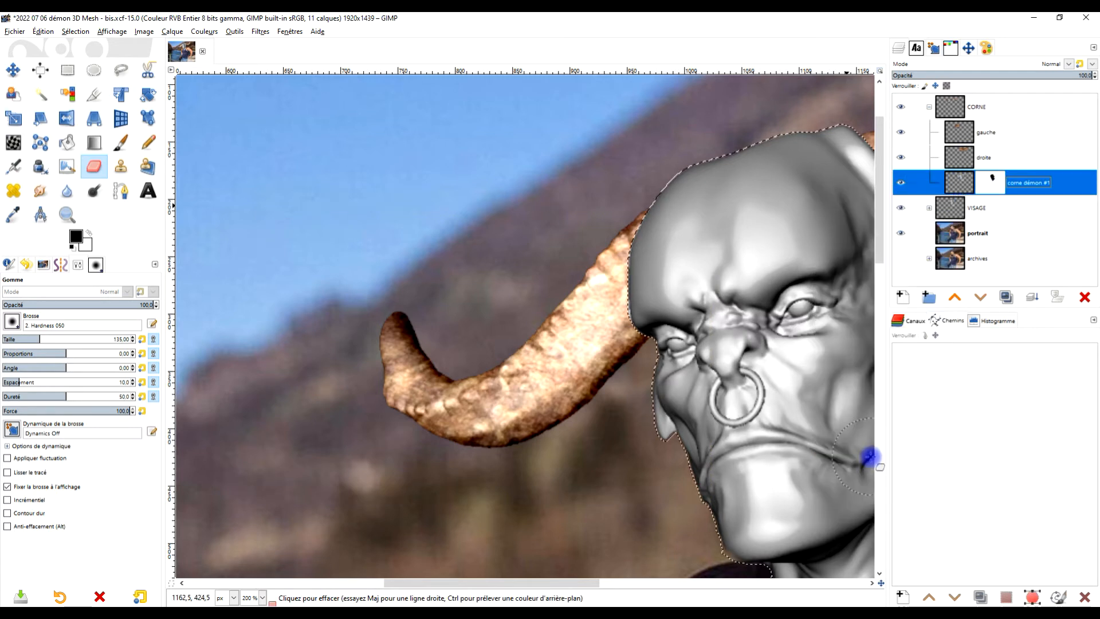
scroll(776, 369, "down", 3, "ctrl")
scroll(723, 358, "up", 2, "ctrl")
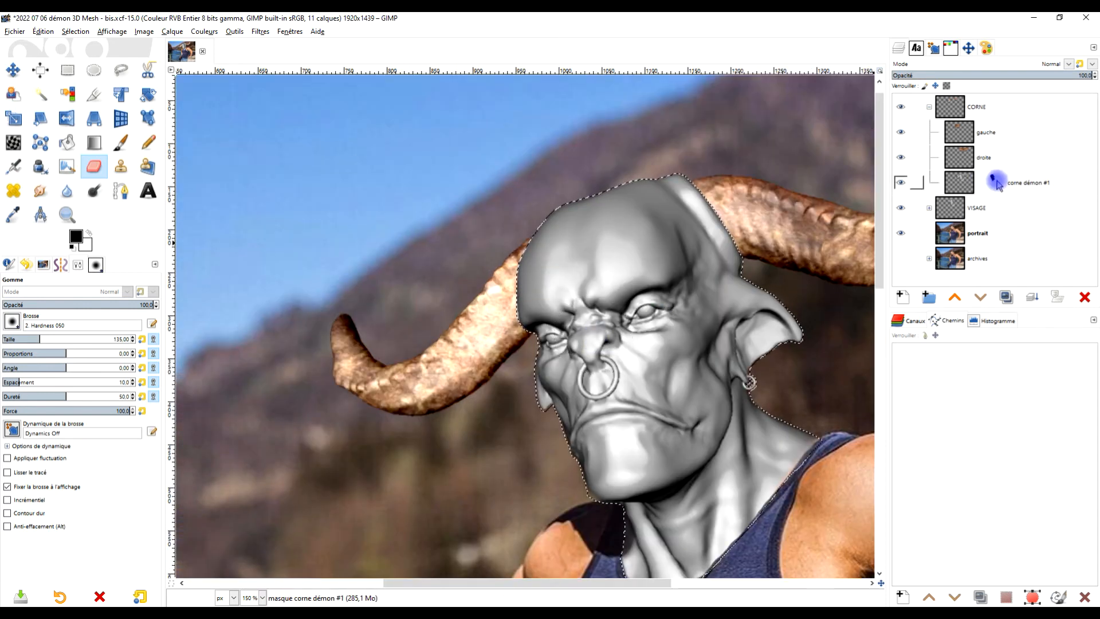
scroll(637, 232, "down", 2, "ctrl")
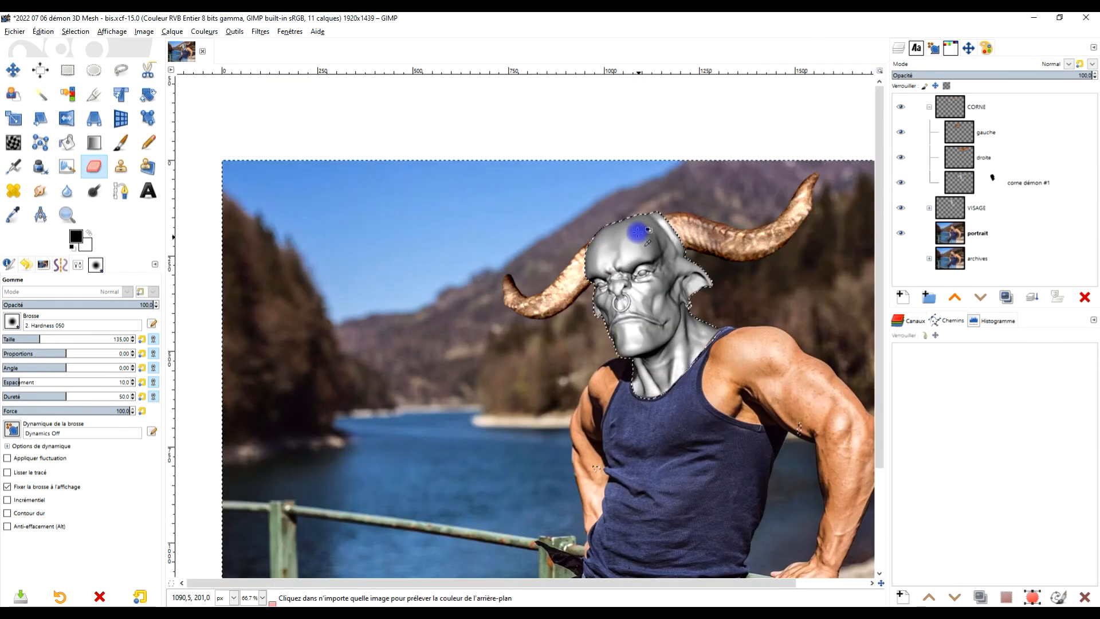
scroll(598, 267, "up", 3, "ctrl")
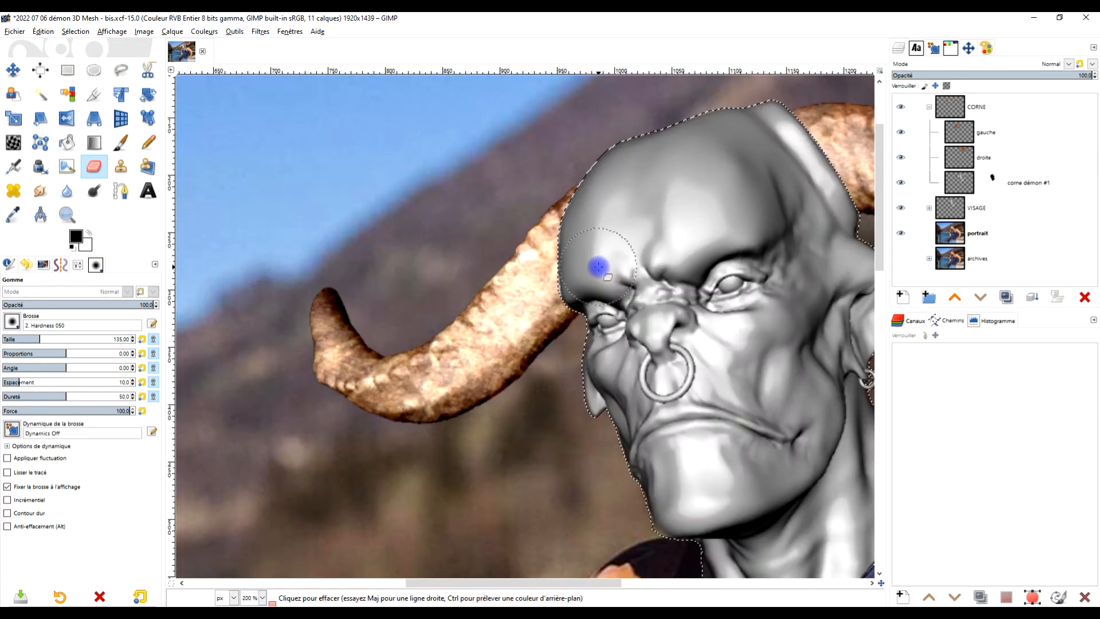
left_click(965, 159)
left_click(968, 131)
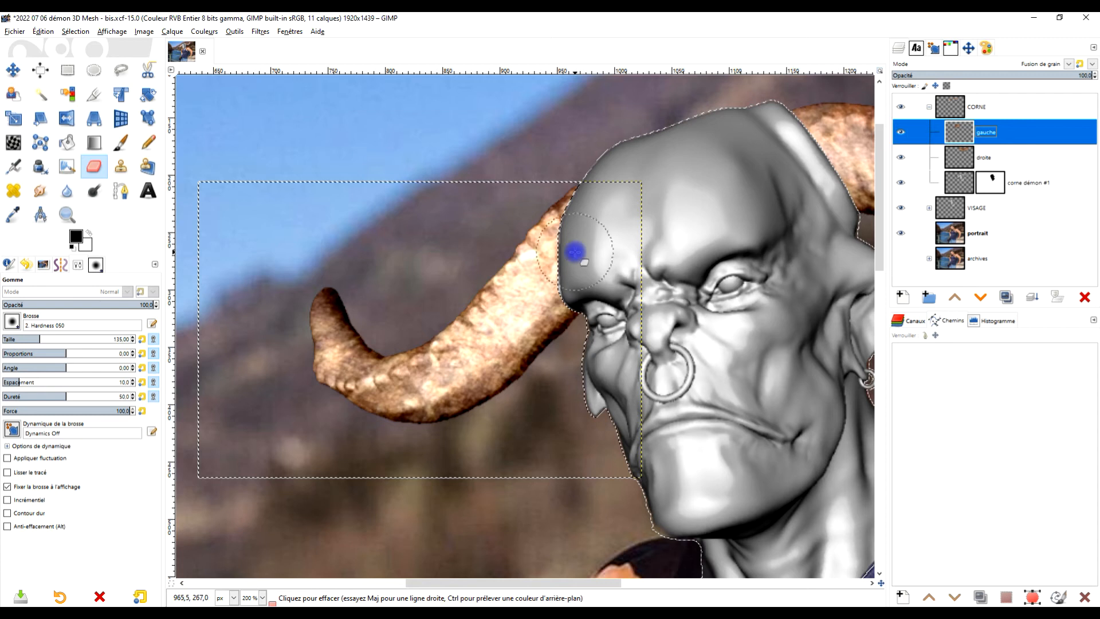
Step: Examine the mask-based selection around the head and left-hand horn, checking its coverage with the quick mask
left_click_drag(534, 276, 609, 319)
scroll(589, 180, "down", 2)
scroll(589, 199, "up", 2)
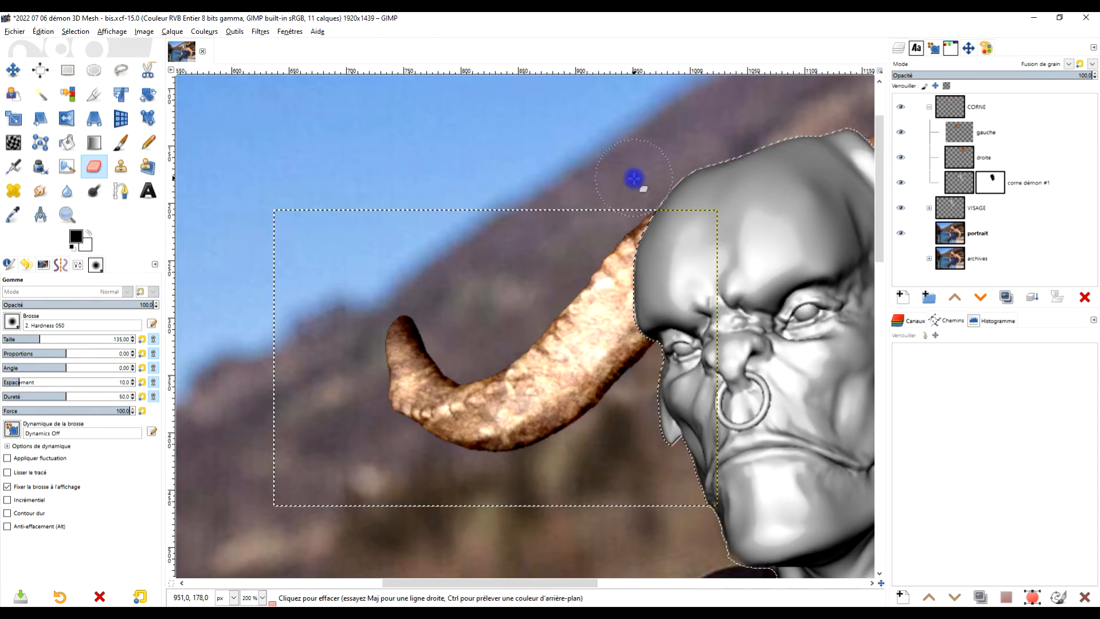
left_click_drag(634, 179, 603, 274)
left_click_drag(506, 256, 503, 370)
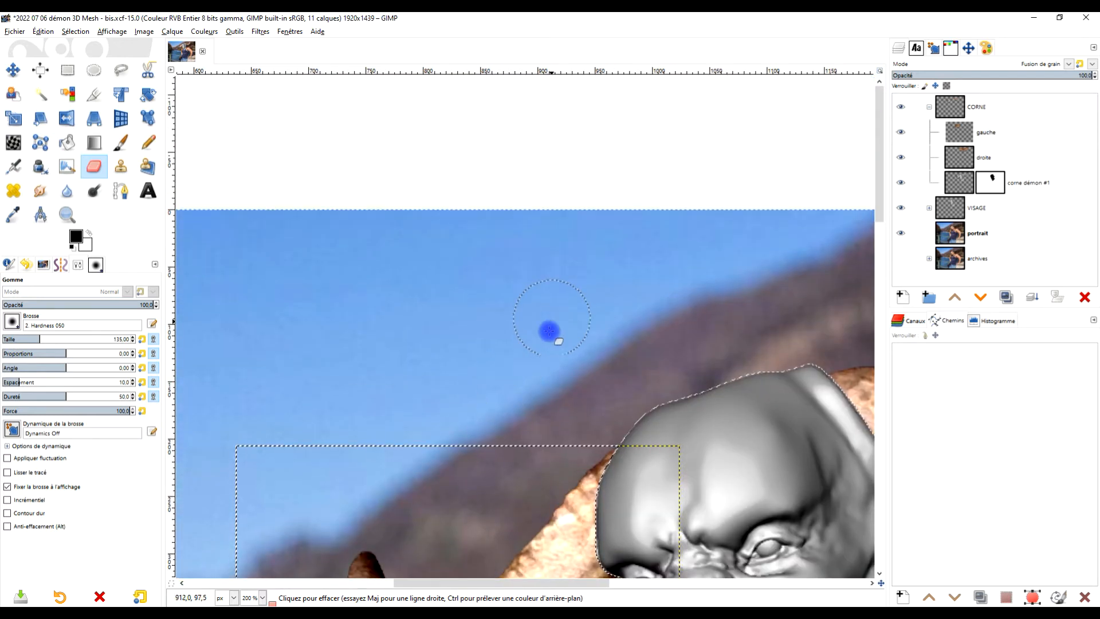
left_click_drag(552, 338, 555, 143)
scroll(635, 297, "up", 2)
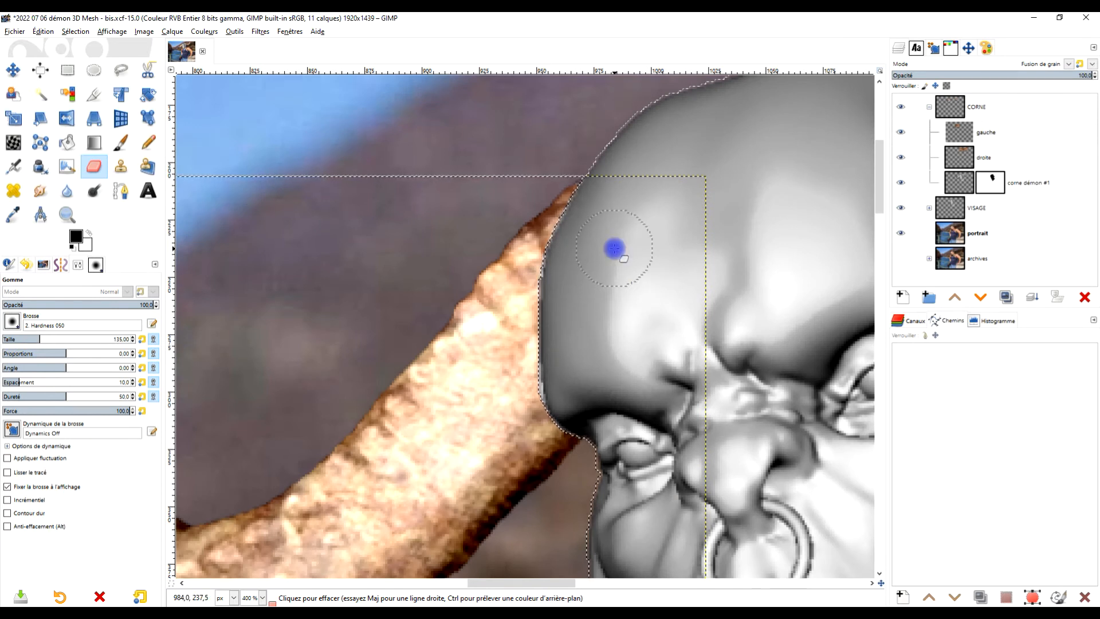
scroll(612, 257, "down", 3)
scroll(612, 257, "up", 2)
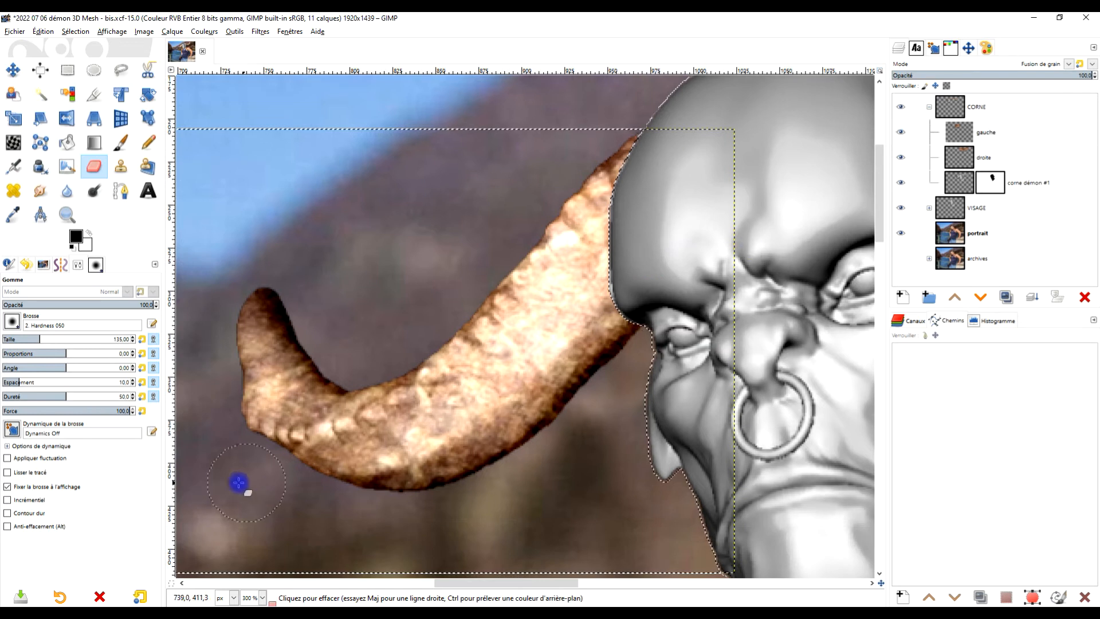
left_click(170, 583)
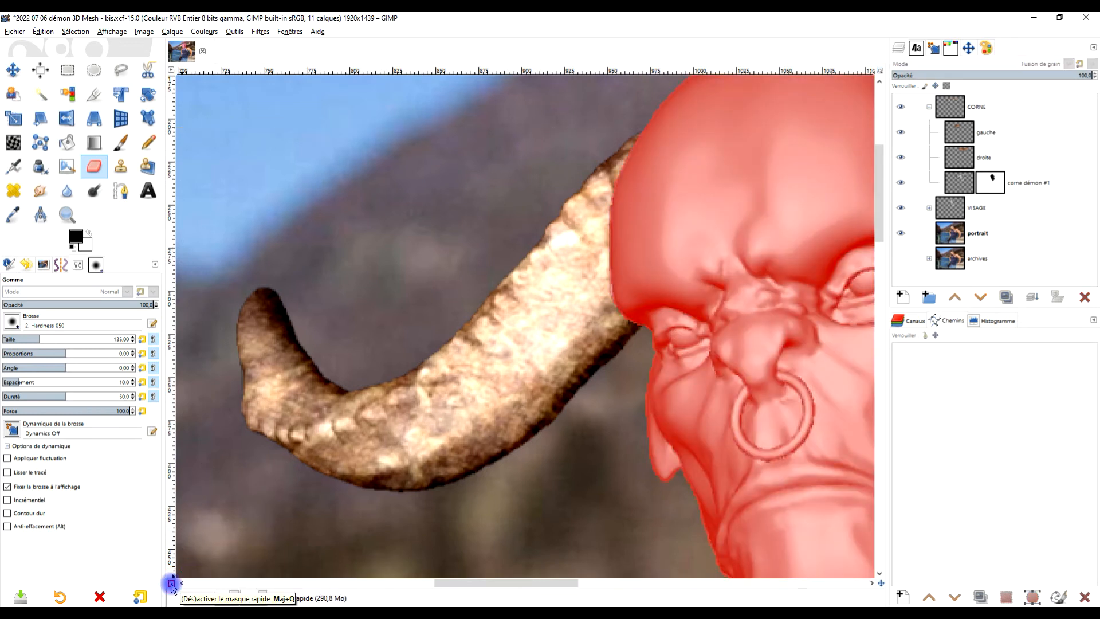
left_click(171, 583)
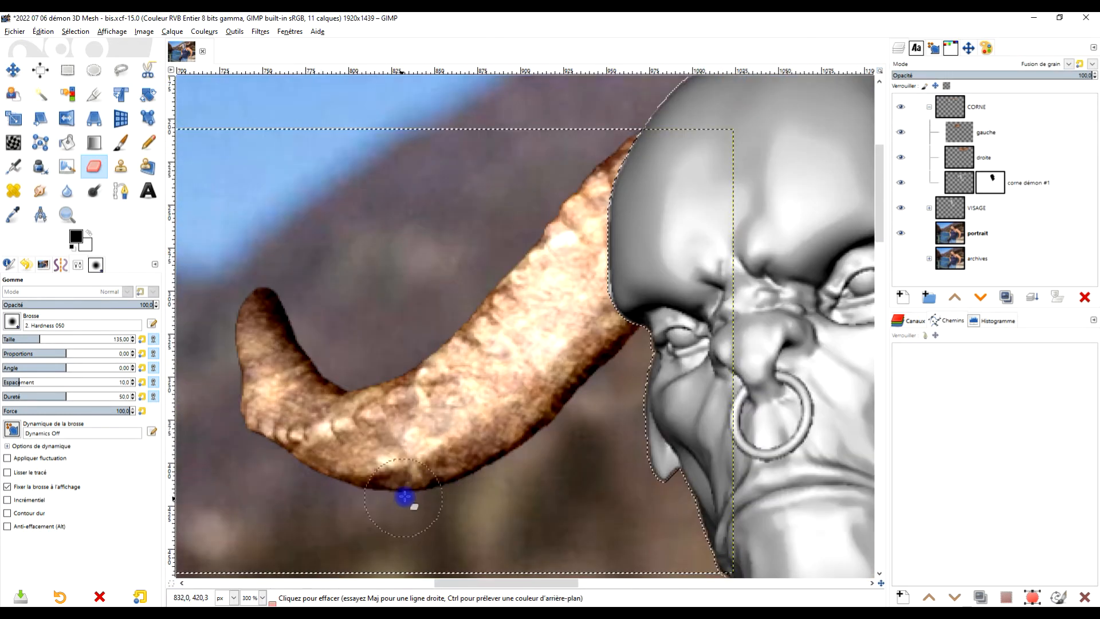
left_click_drag(405, 496, 485, 452)
scroll(518, 423, "down", 2)
scroll(518, 423, "up", 2)
scroll(518, 422, "down", 1)
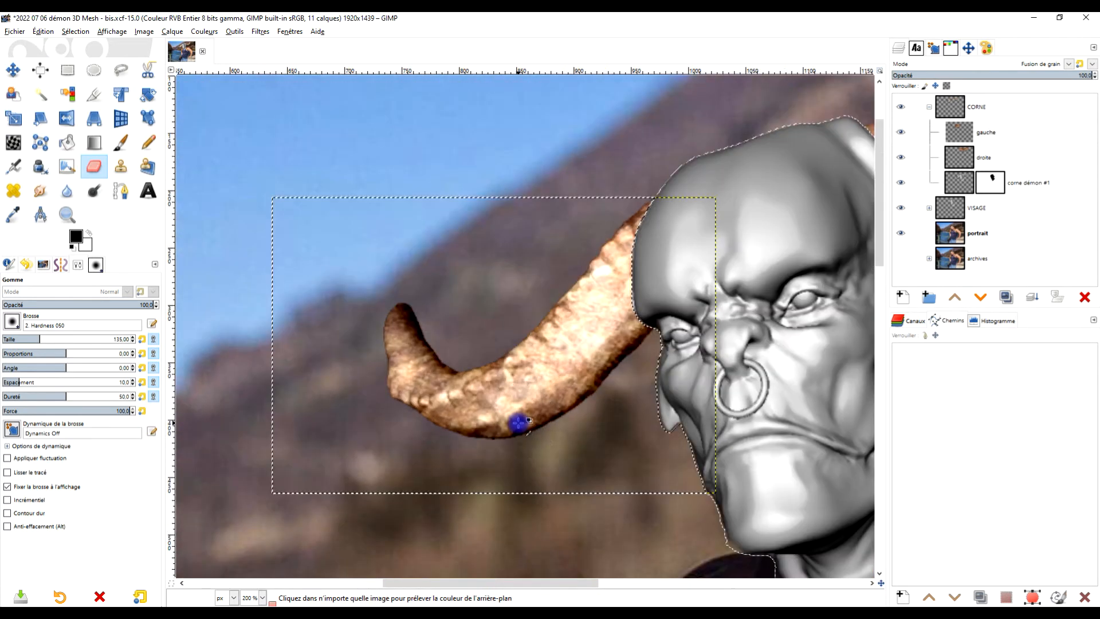
left_click(172, 583)
left_click(172, 584)
scroll(660, 344, "down", 2)
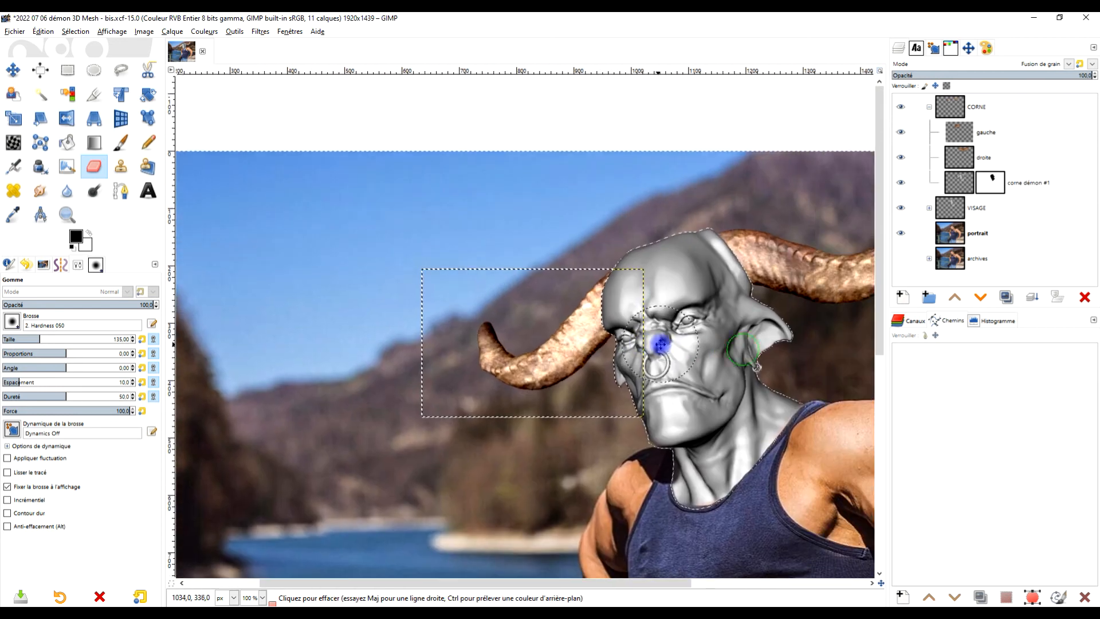
Step: Clear the mask-based selection and select the opaque area of corne démon #1 from its alpha channel
left_click(67, 70)
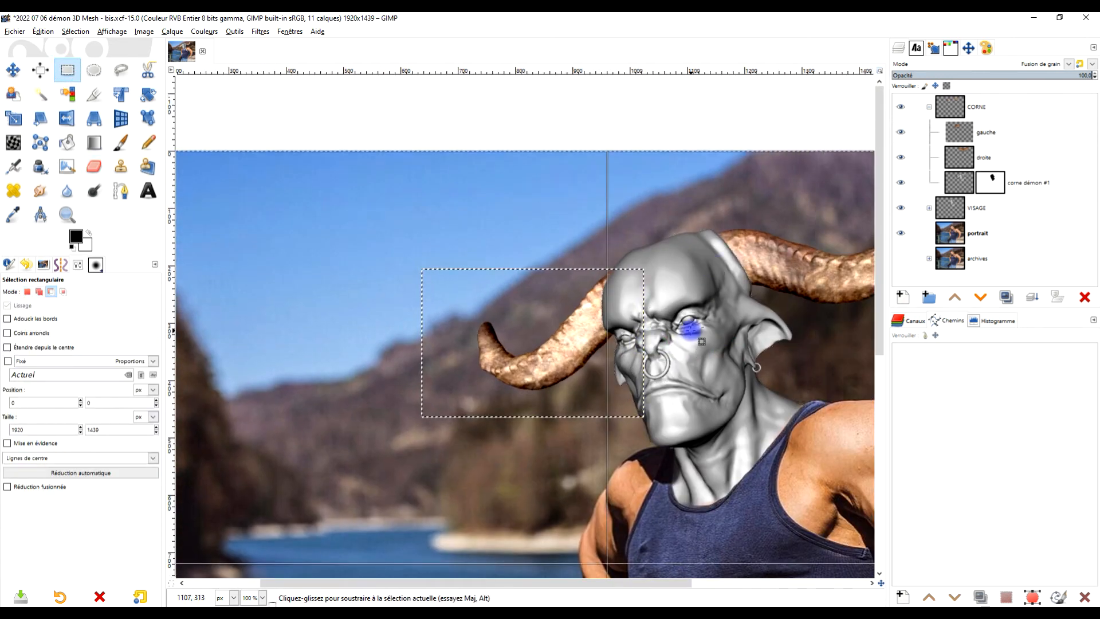
scroll(701, 341, "up", 1)
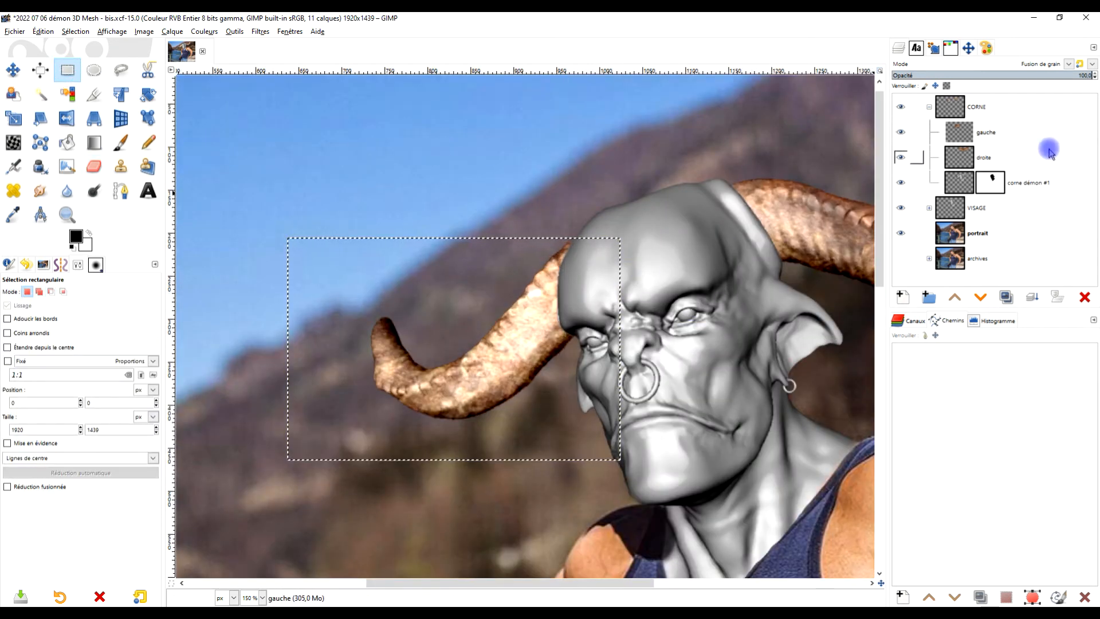
right_click(974, 182)
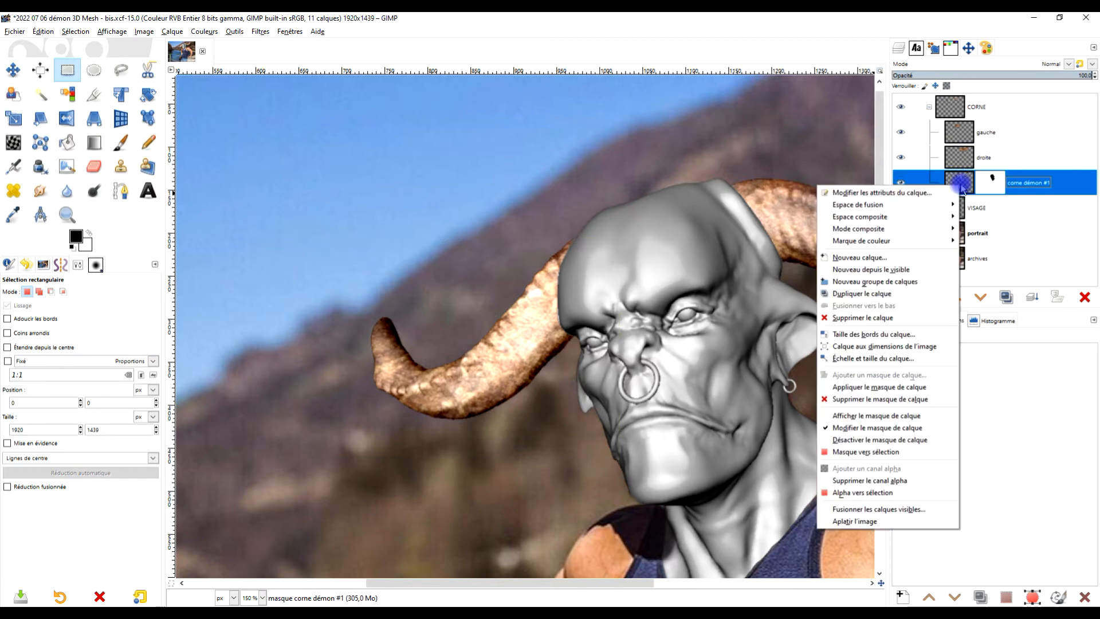
left_click(852, 494)
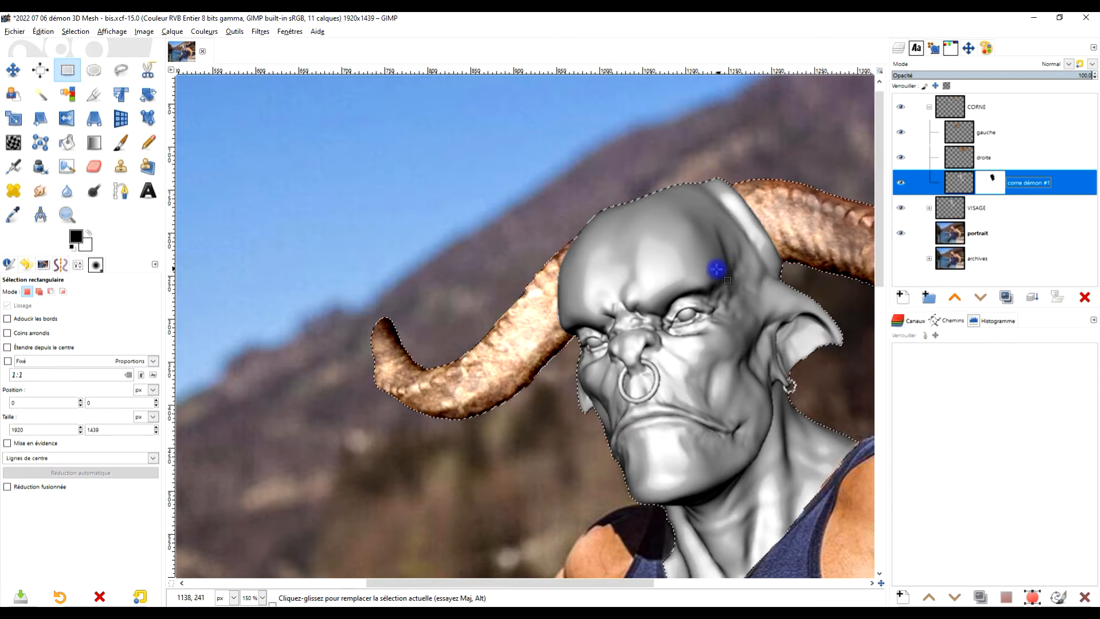
key("1")
key("2")
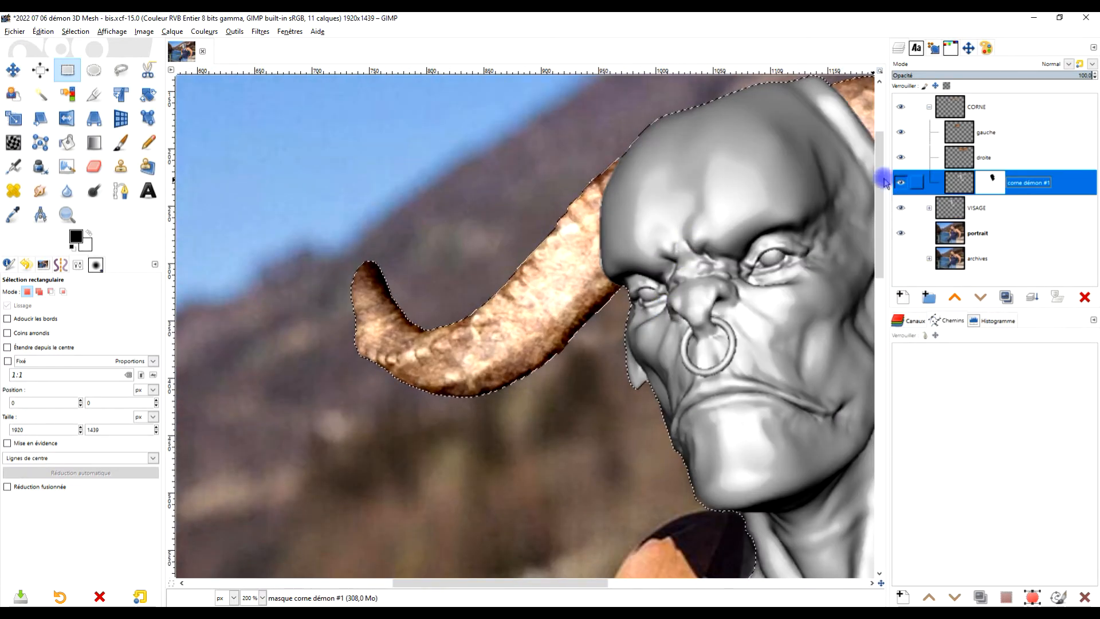
Step: Invert the selection and delete the gauche layer's texture outside the left-hand horn
scroll(646, 217, "down", 2)
scroll(645, 218, "up", 2)
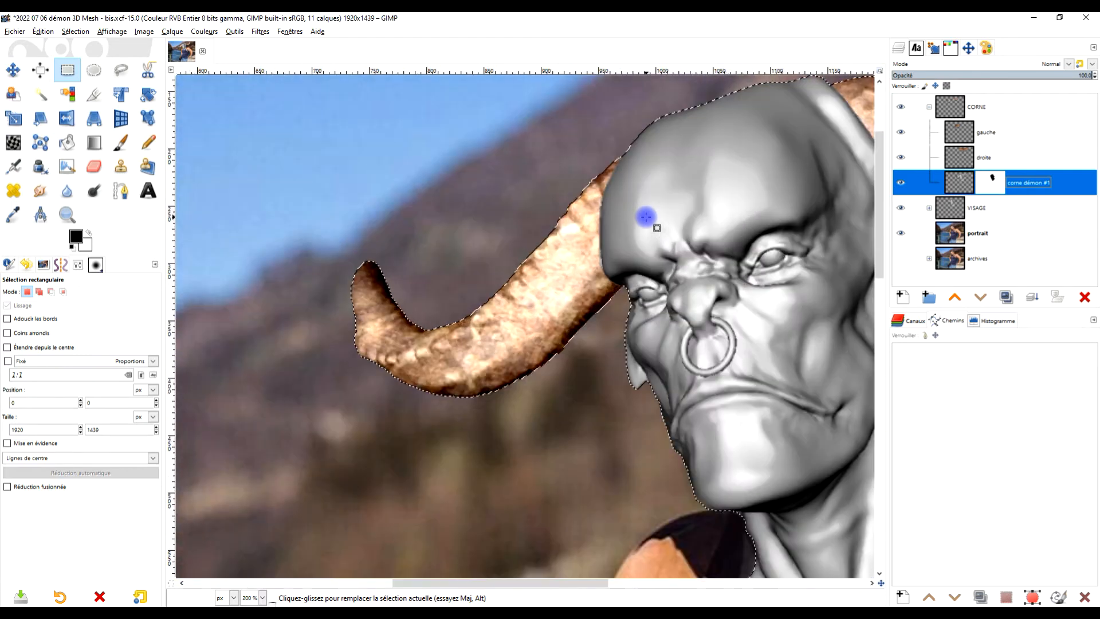
left_click(960, 132)
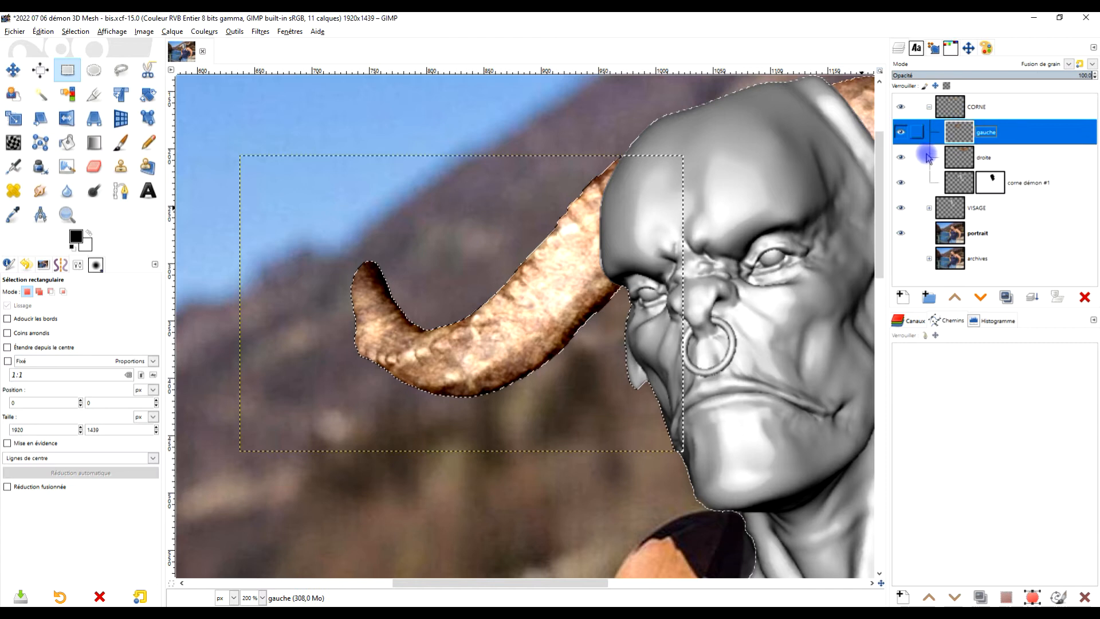
scroll(592, 204, "down", 1)
scroll(574, 215, "up", 1)
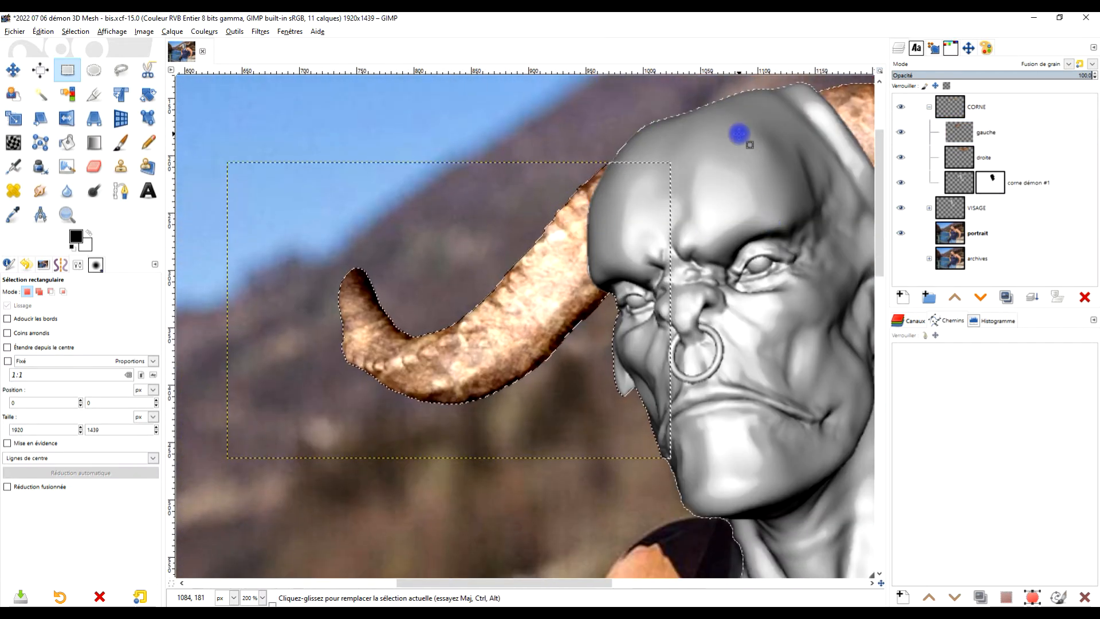
left_click(74, 32)
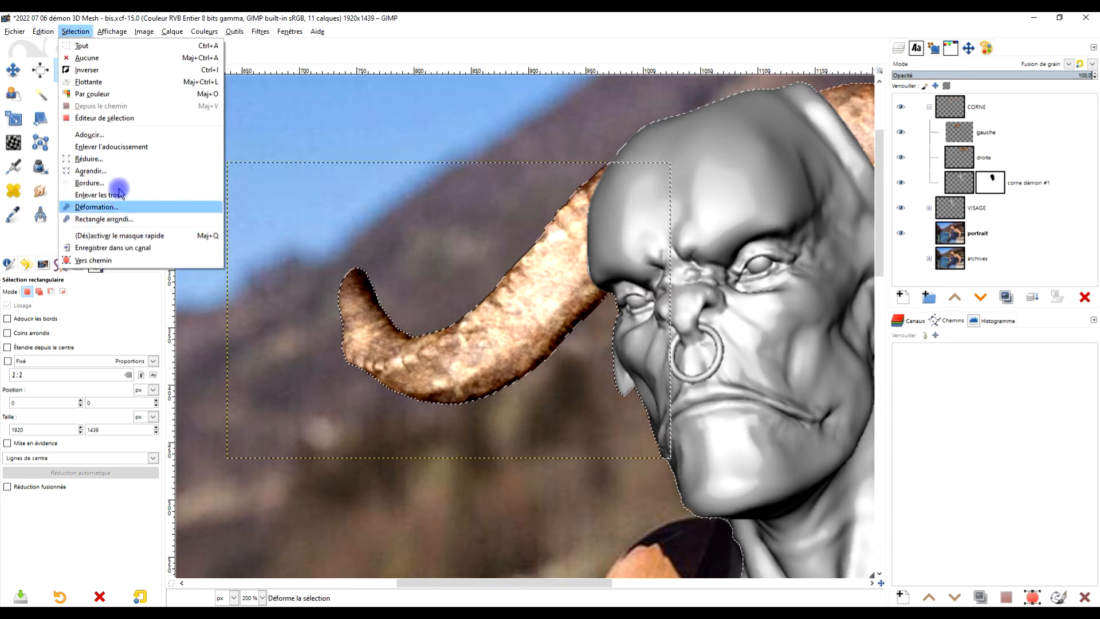
left_click(86, 70)
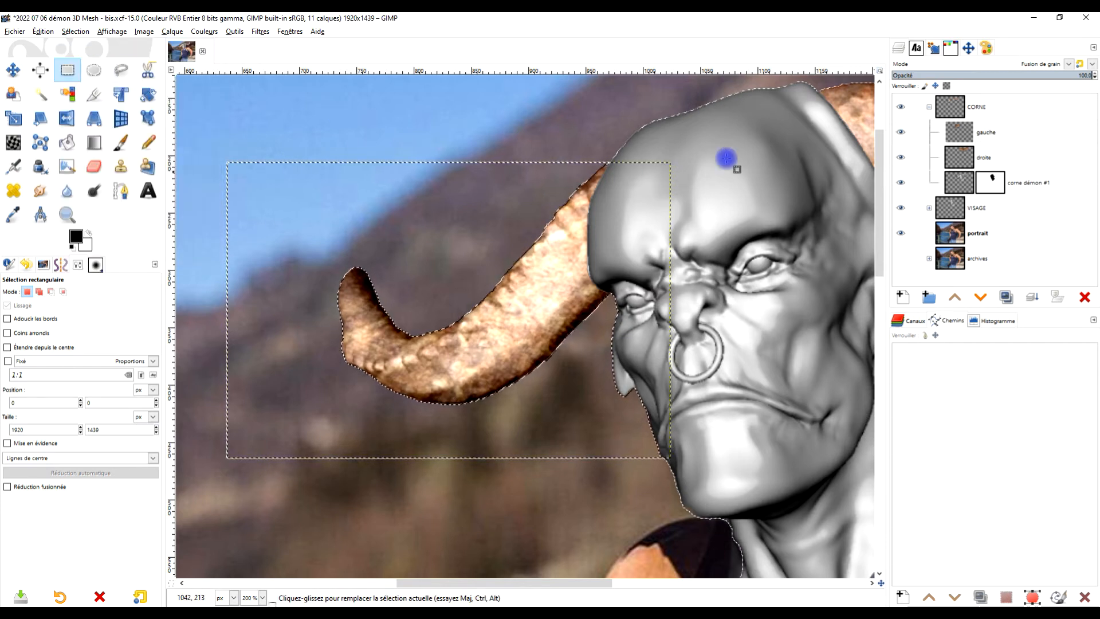
left_click(982, 133)
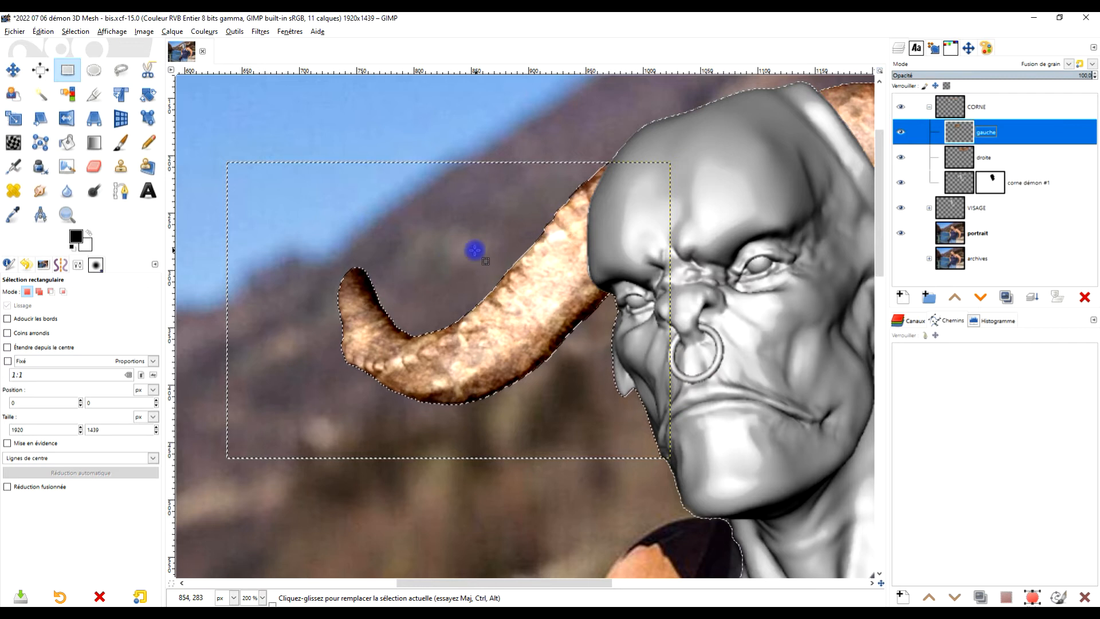
key("Delete")
Step: Set the droite layer to Normal mode to inspect its full texture patch, and restore Fusion de grain
left_click_drag(700, 264, 351, 353)
left_click(961, 158)
left_click_drag(635, 308, 491, 460)
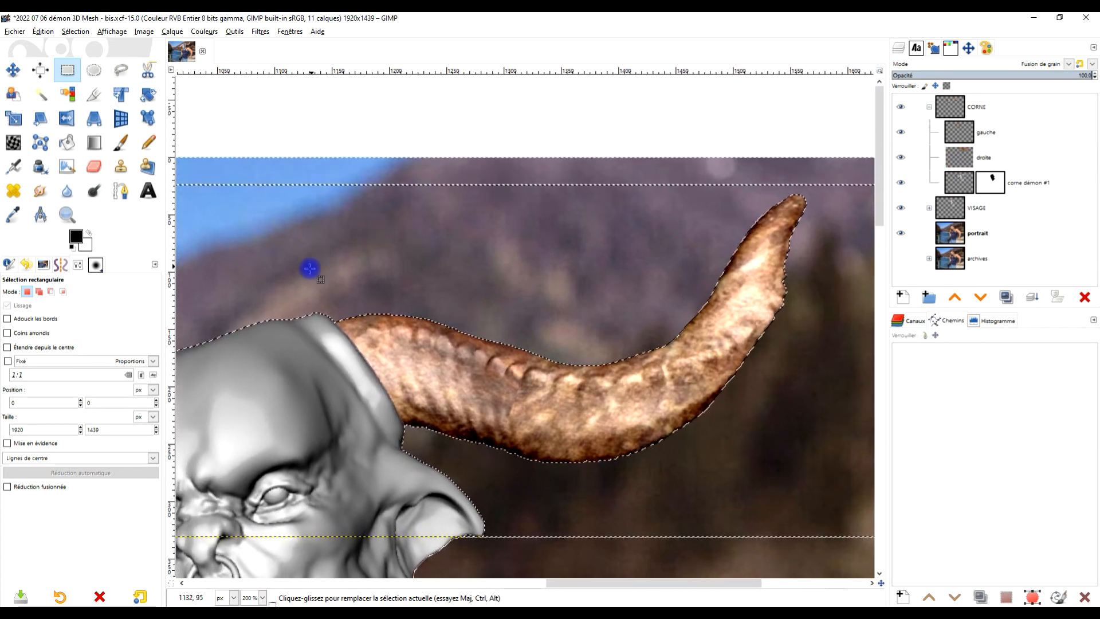
left_click(1069, 64)
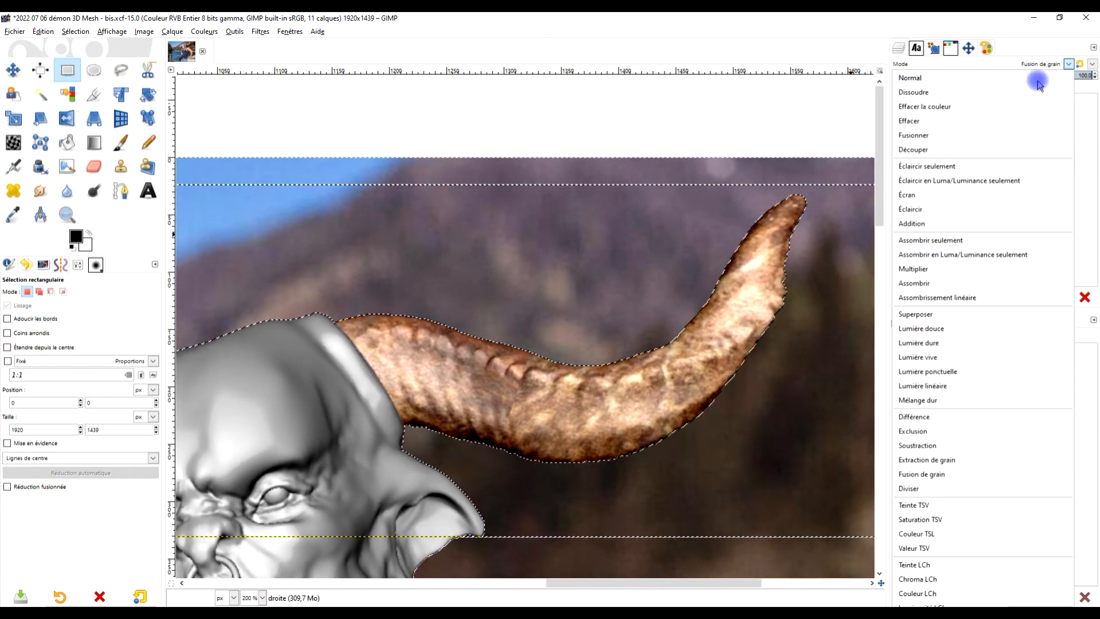
left_click(964, 78)
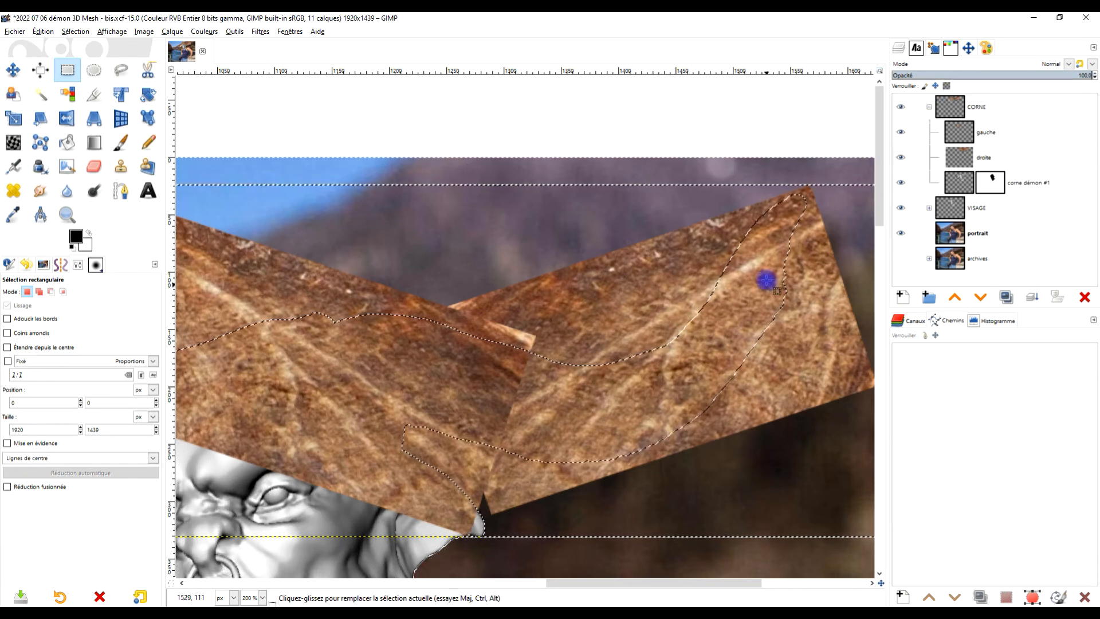
scroll(729, 205, "up", 2)
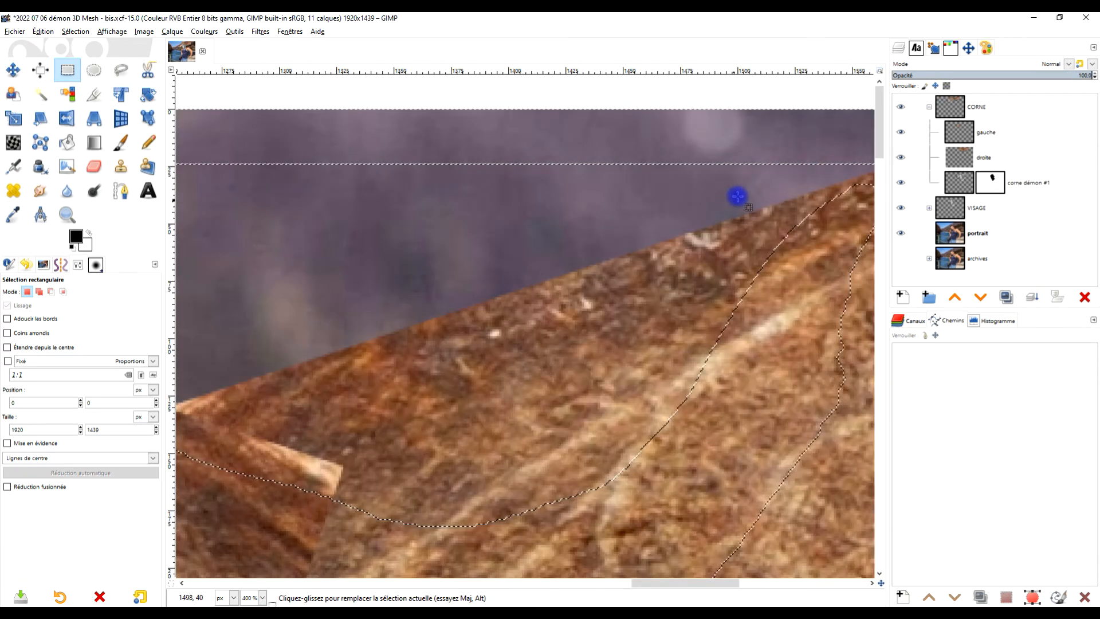
key("1")
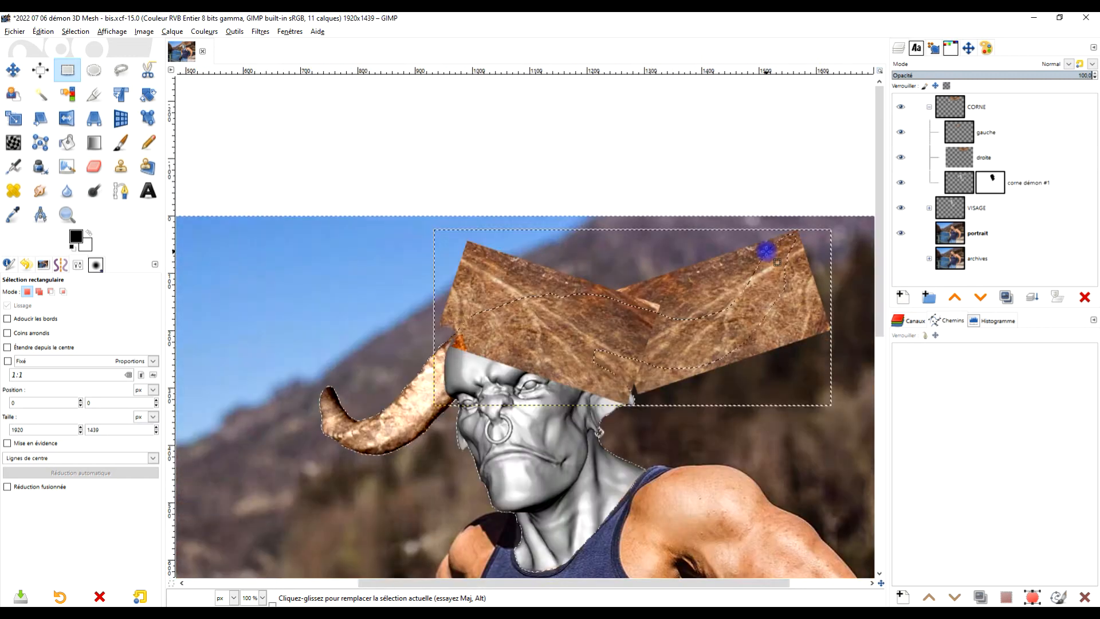
left_click(1057, 64)
left_click(923, 475)
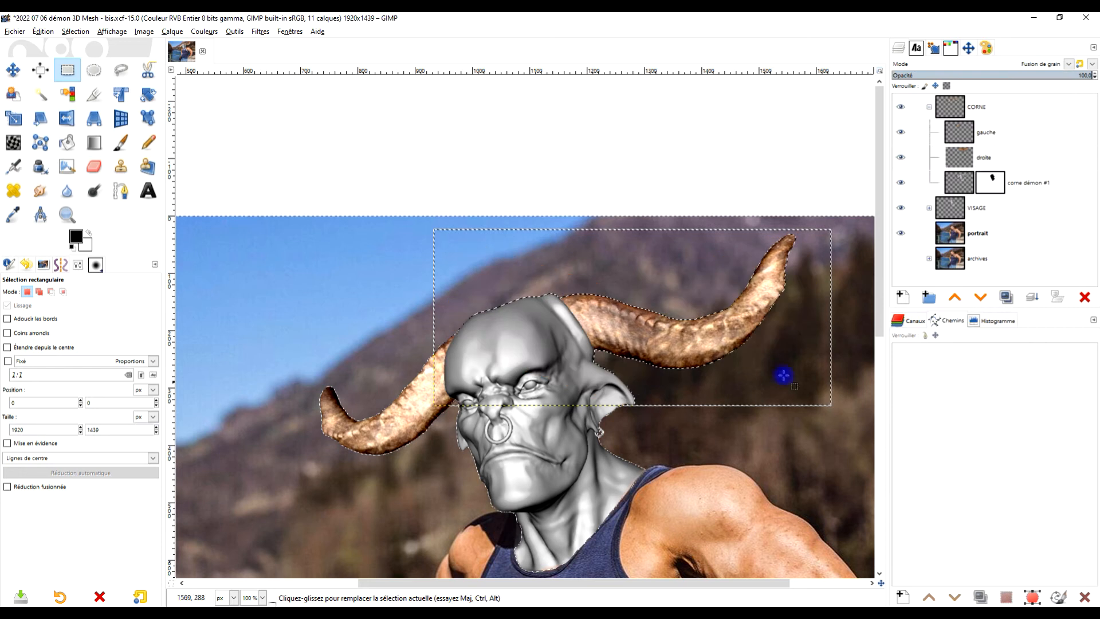
Step: Delete the droite layer's texture outside the right-hand horn using the inverted selection
scroll(718, 332, "up", 1)
left_click_drag(749, 331, 677, 361)
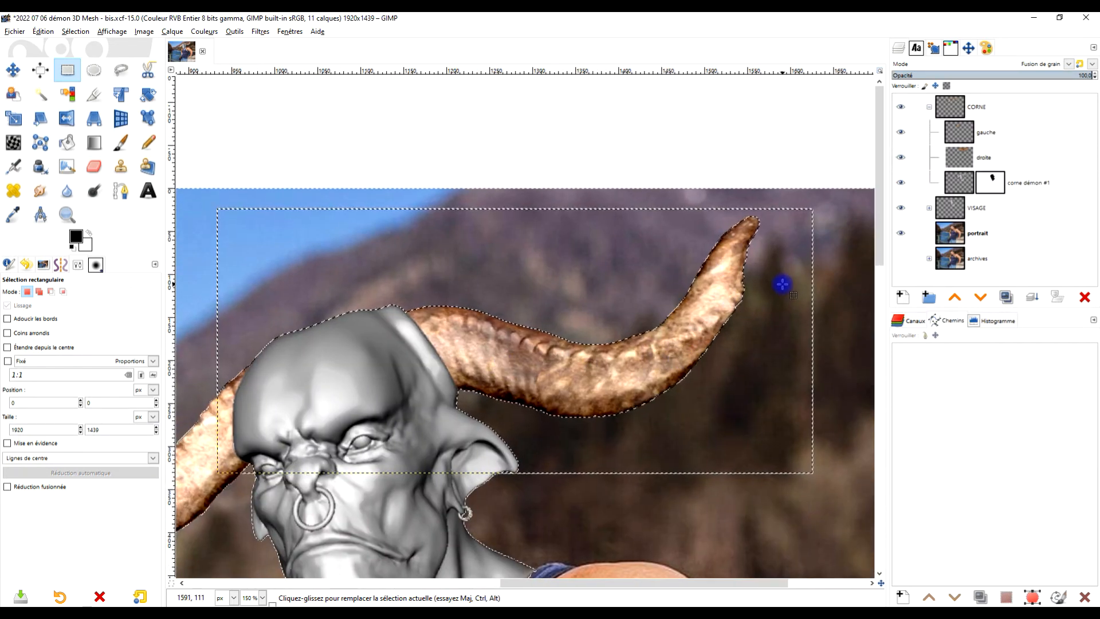
left_click(961, 159)
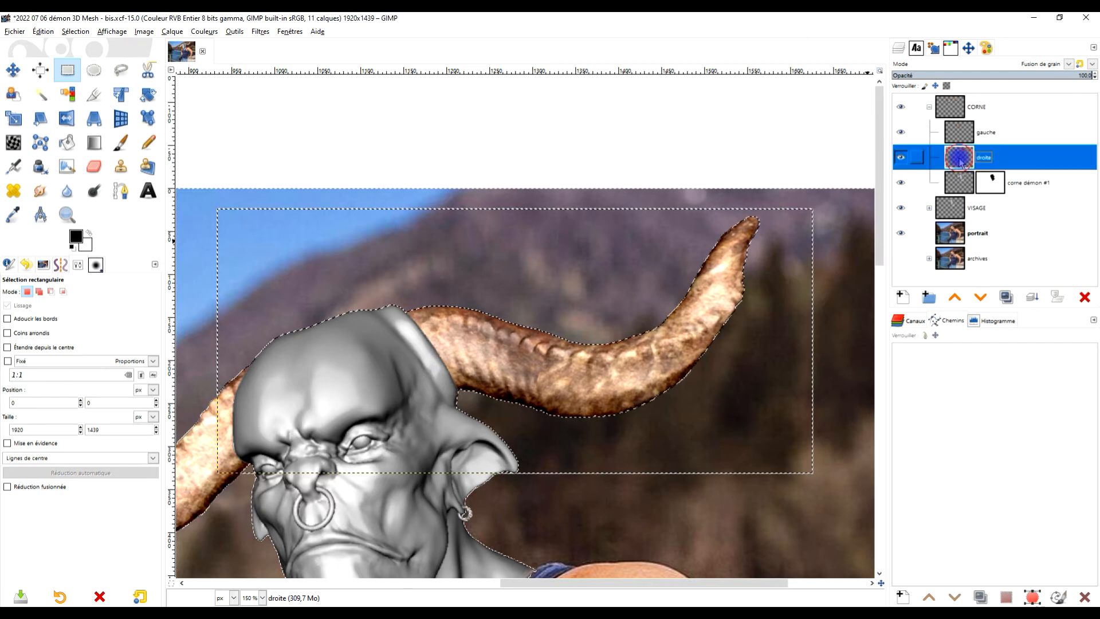
key("Delete")
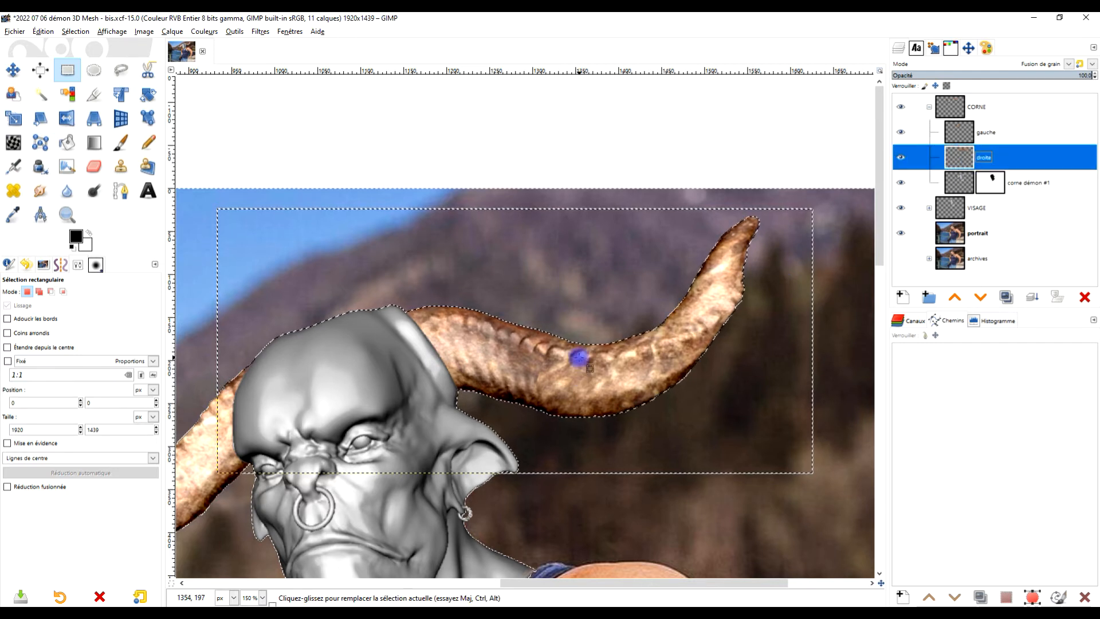
scroll(597, 362, "down", 1)
left_click_drag(581, 470, 651, 423)
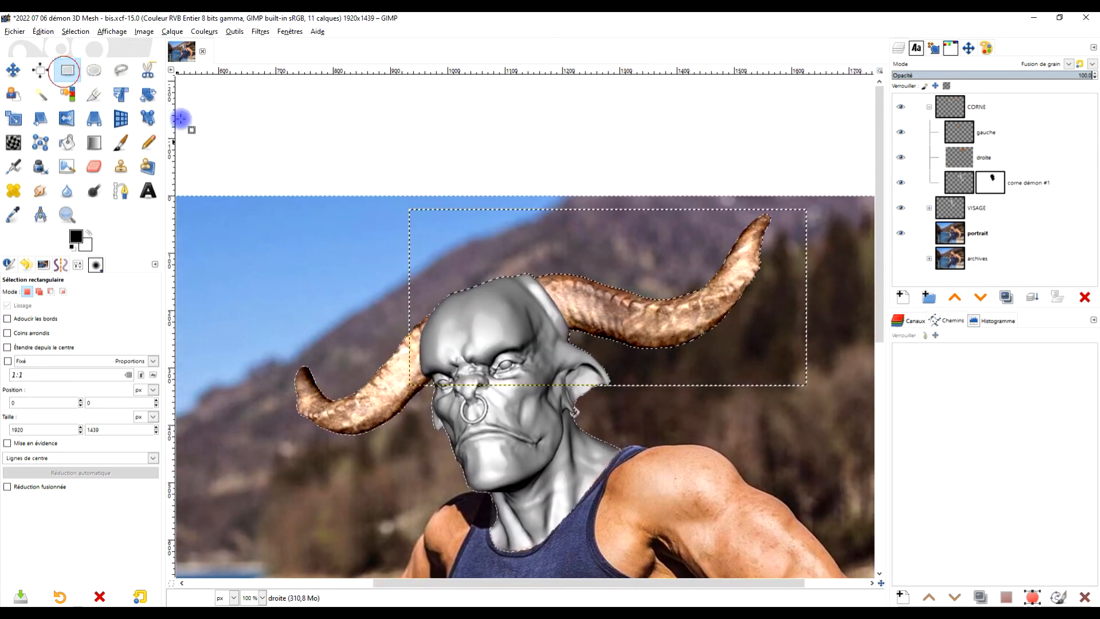
Step: Clear the selection and enlarge the droite and gauche layers to the image dimensions
left_click(488, 157)
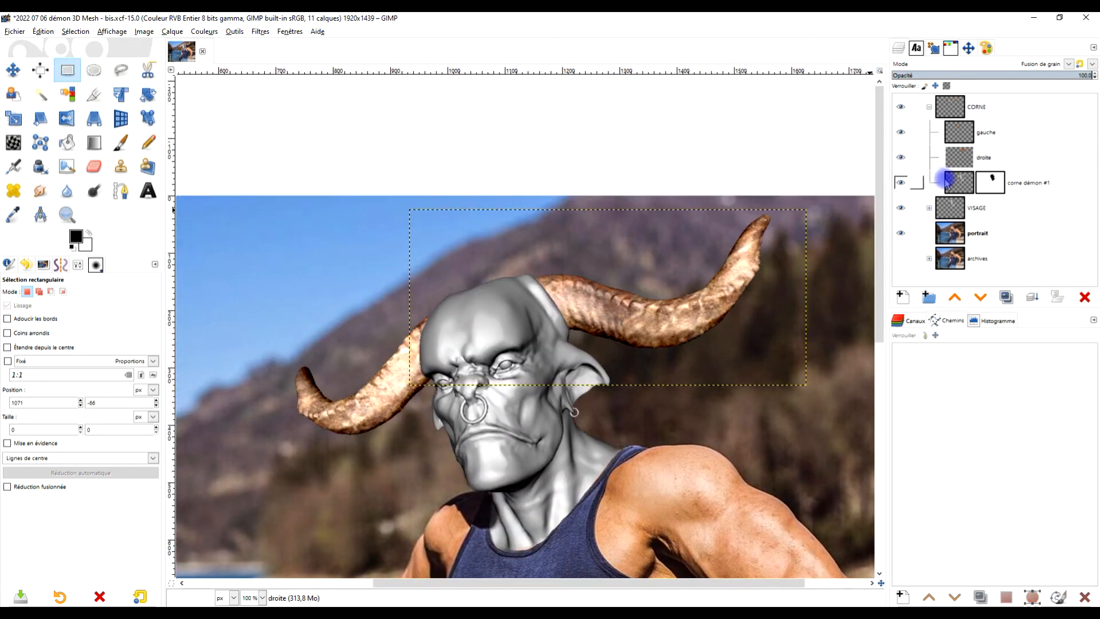
right_click(963, 158)
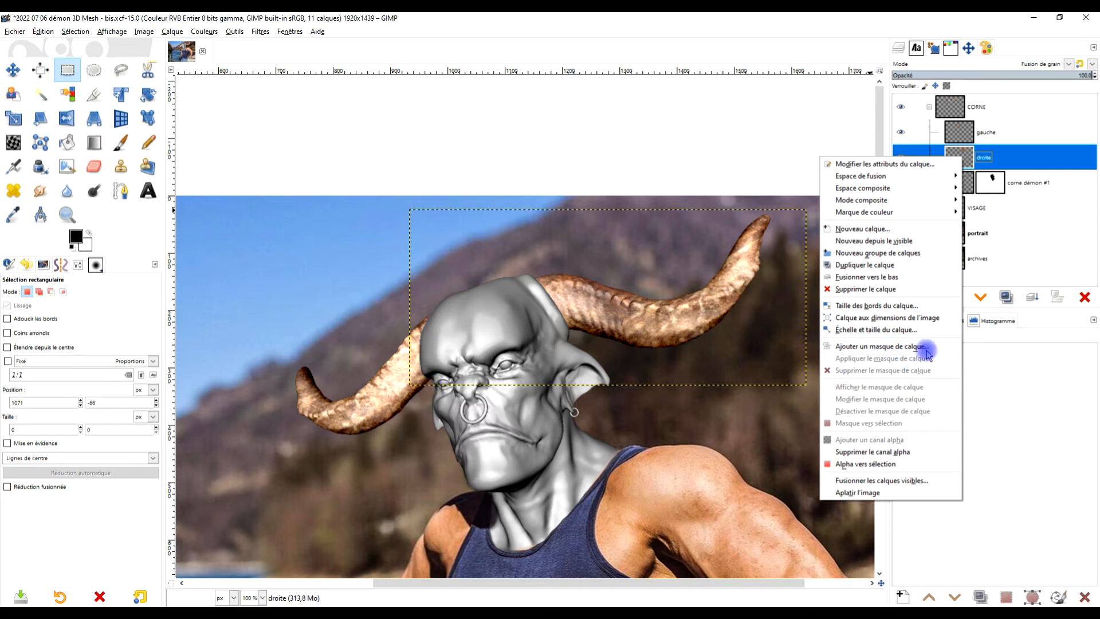
left_click(933, 319)
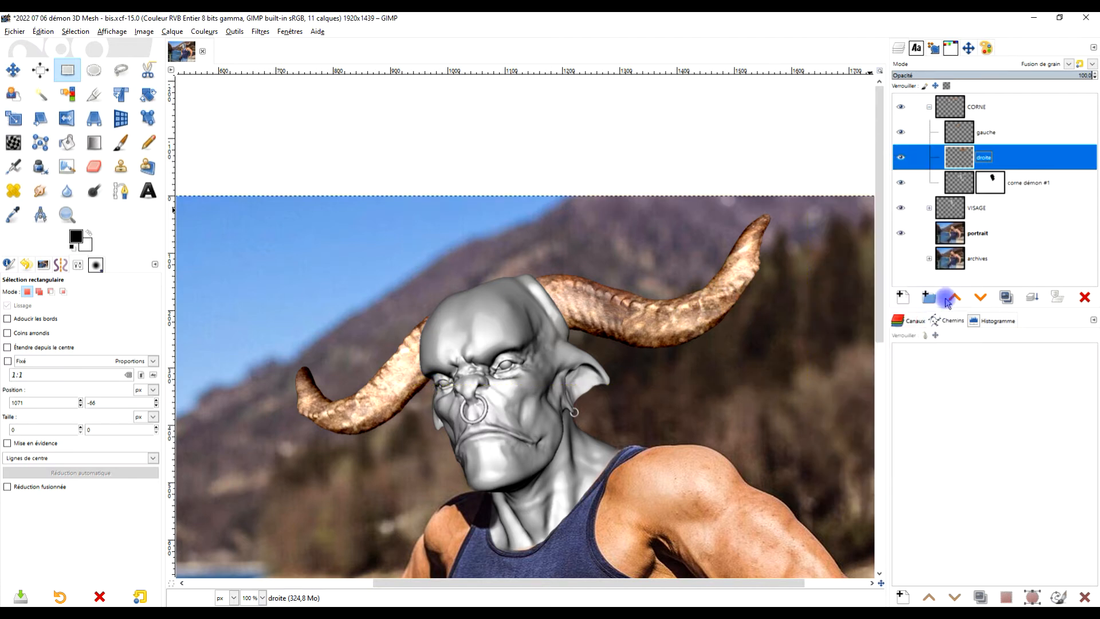
left_click(970, 139)
right_click(967, 139)
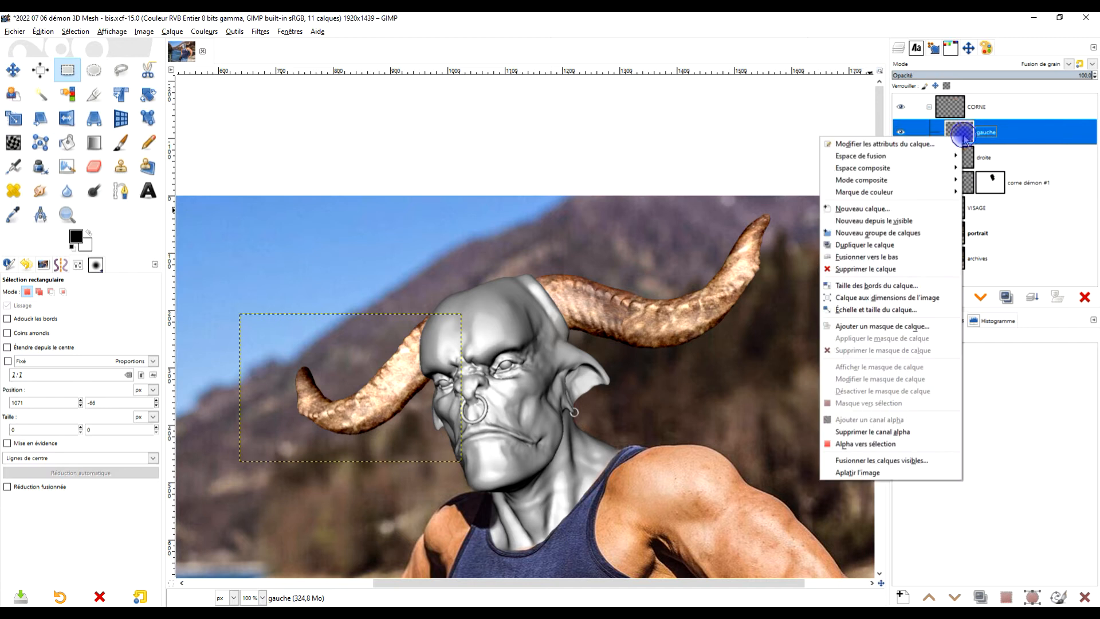
left_click(935, 298)
scroll(597, 306, "down", 2)
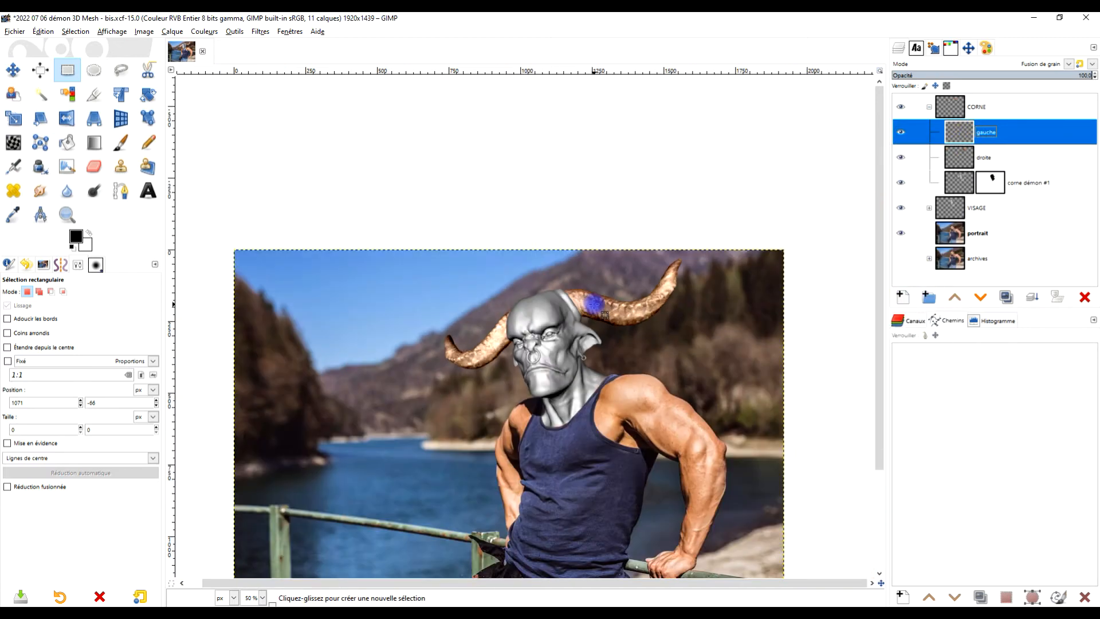
scroll(567, 343, "up", 3)
left_click_drag(612, 360, 575, 349)
scroll(594, 317, "down", 1)
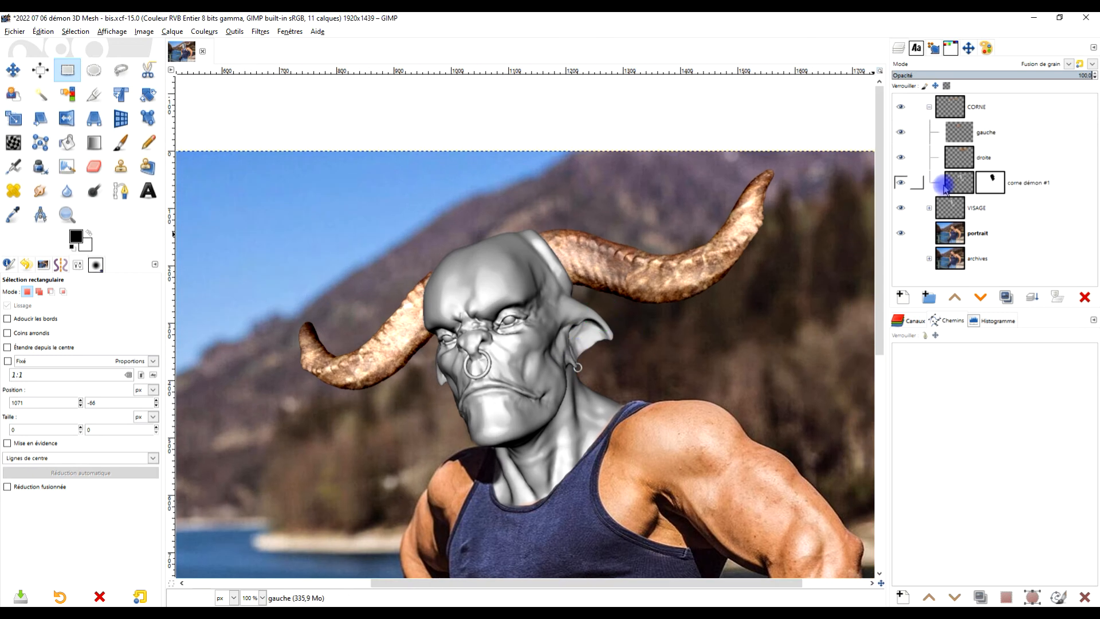
Step: Collapse the CORNE layer group and rename it CORNES
left_click(929, 107)
double_click(977, 107)
key("Caps_Lock")
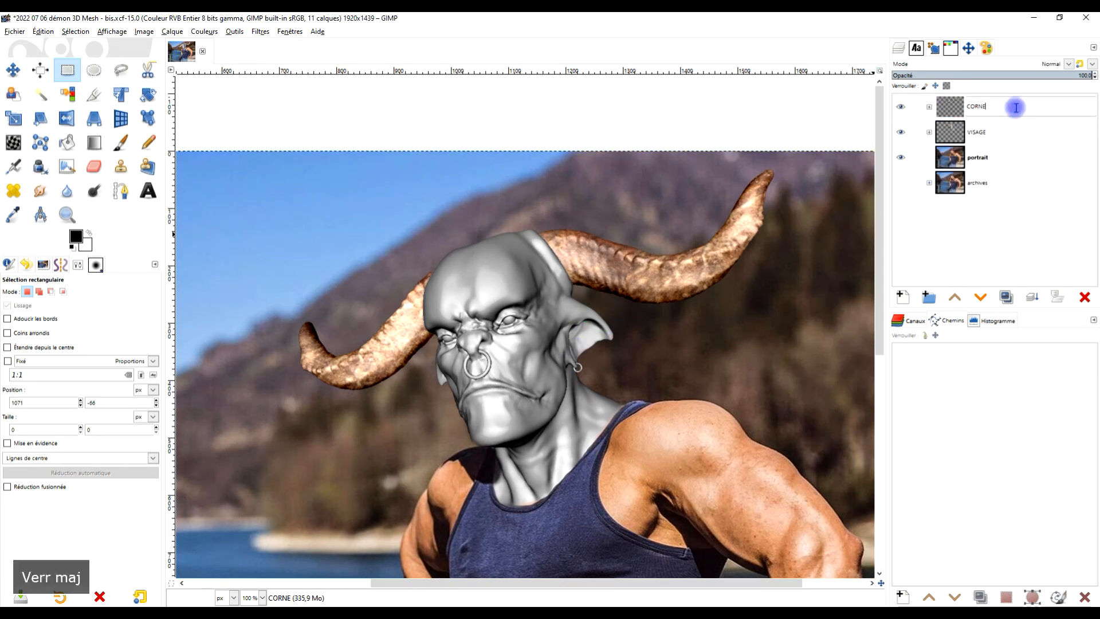
type("S")
left_click(986, 136)
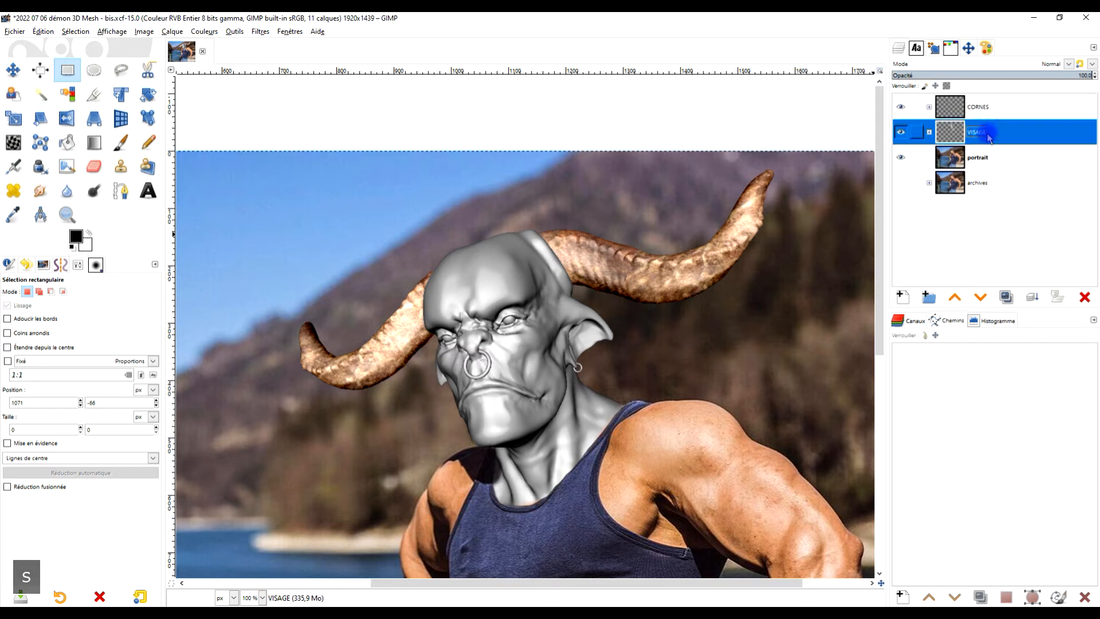
Step: Expand the VISAGE group and make the portrait layer active
left_click(929, 132)
scroll(714, 324, "up", 2)
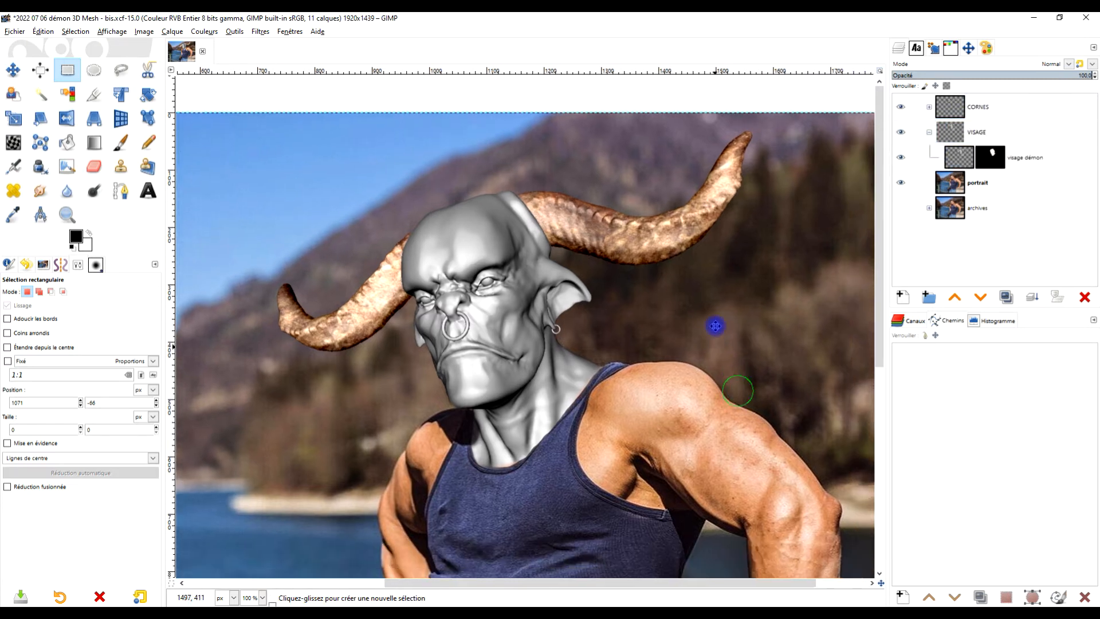
scroll(625, 407, "up", 2)
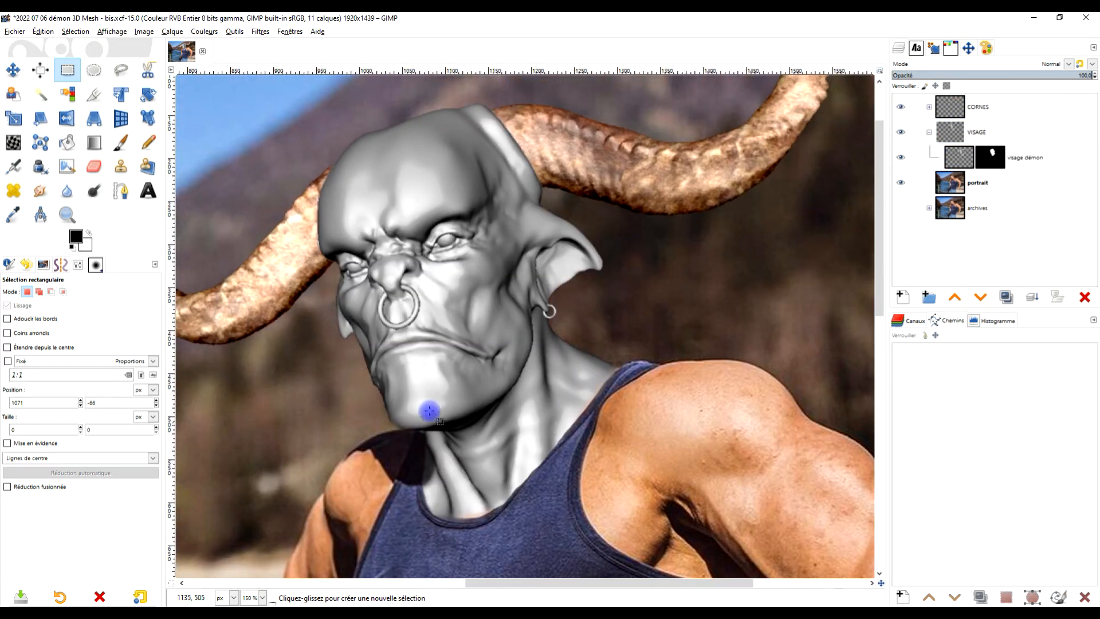
left_click_drag(659, 425, 637, 411)
left_click_drag(739, 368, 730, 398)
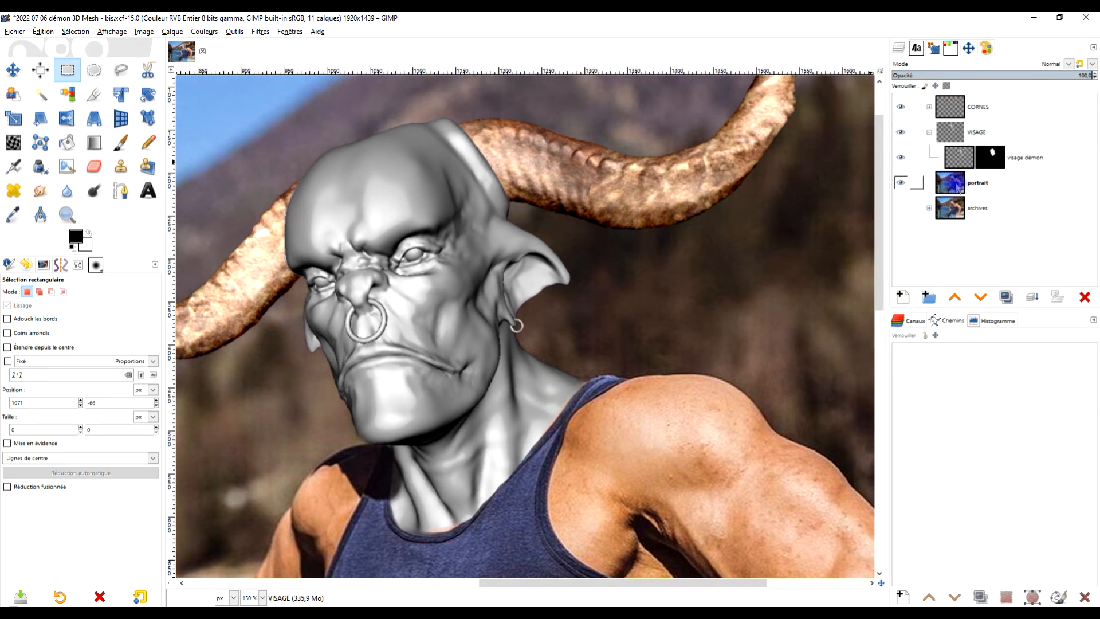
left_click(958, 188)
left_click_drag(769, 368, 707, 319)
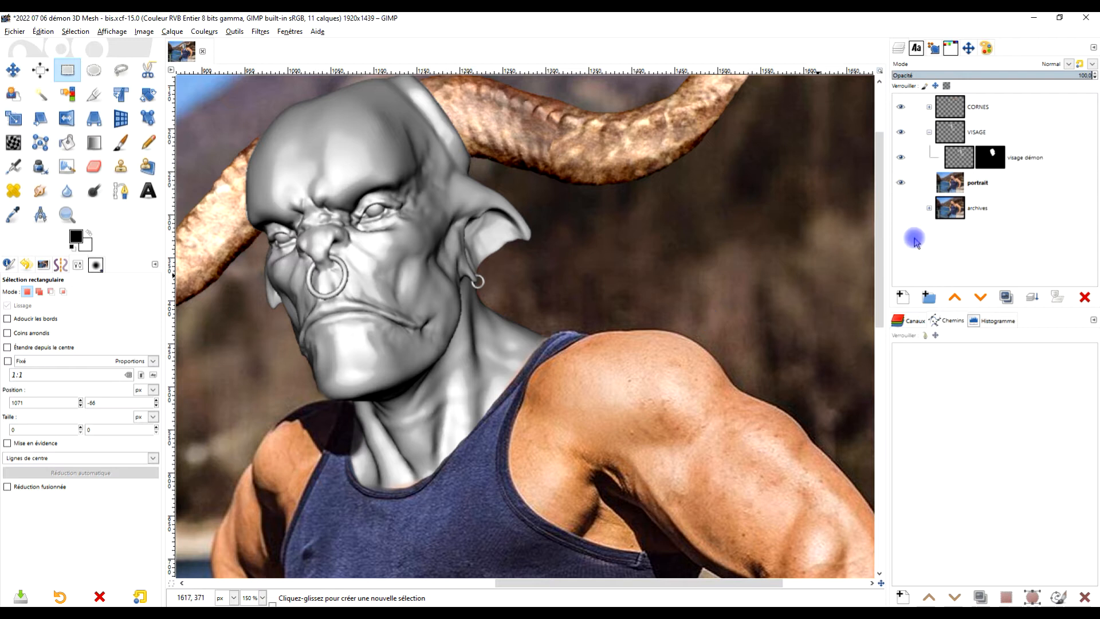
left_click(952, 183)
Step: Examine the skin of the man's upper arm as a texture source and choose the Free Select tool
left_click_drag(724, 397, 612, 270)
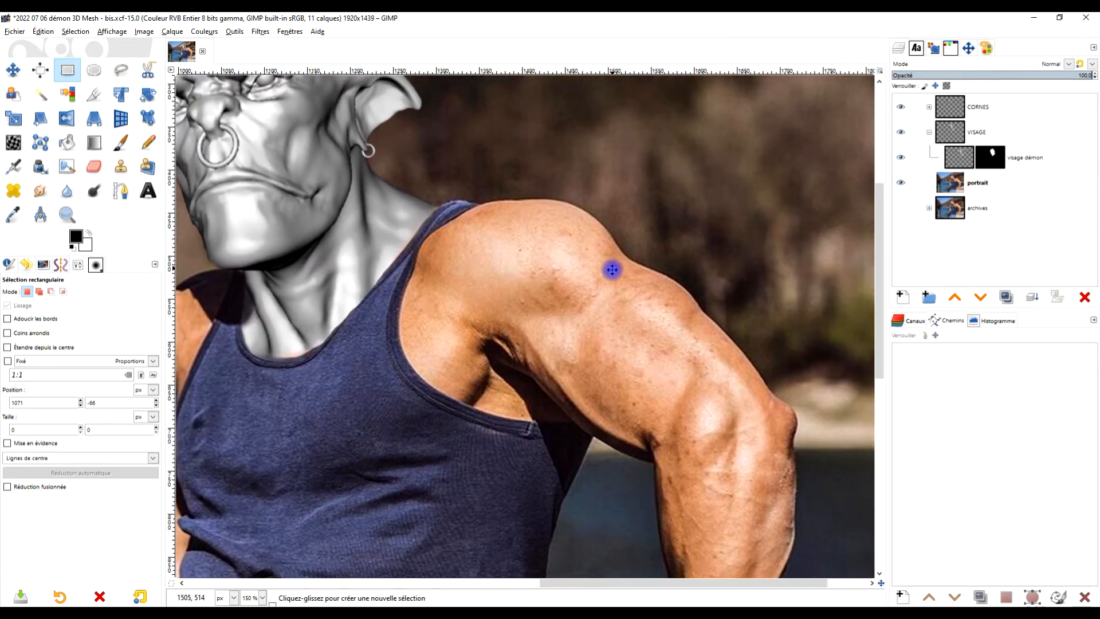
scroll(615, 343, "up", 1)
left_click_drag(647, 383, 590, 331)
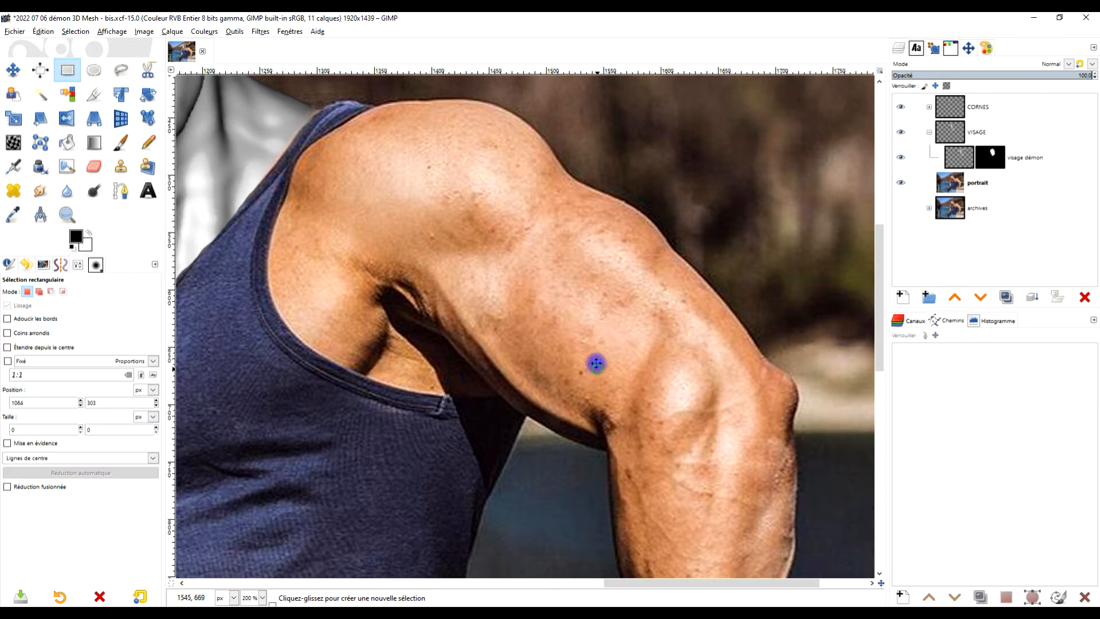
left_click_drag(597, 363, 581, 271)
left_click_drag(637, 318, 682, 429)
scroll(536, 362, "up", 1)
left_click_drag(628, 347, 560, 355)
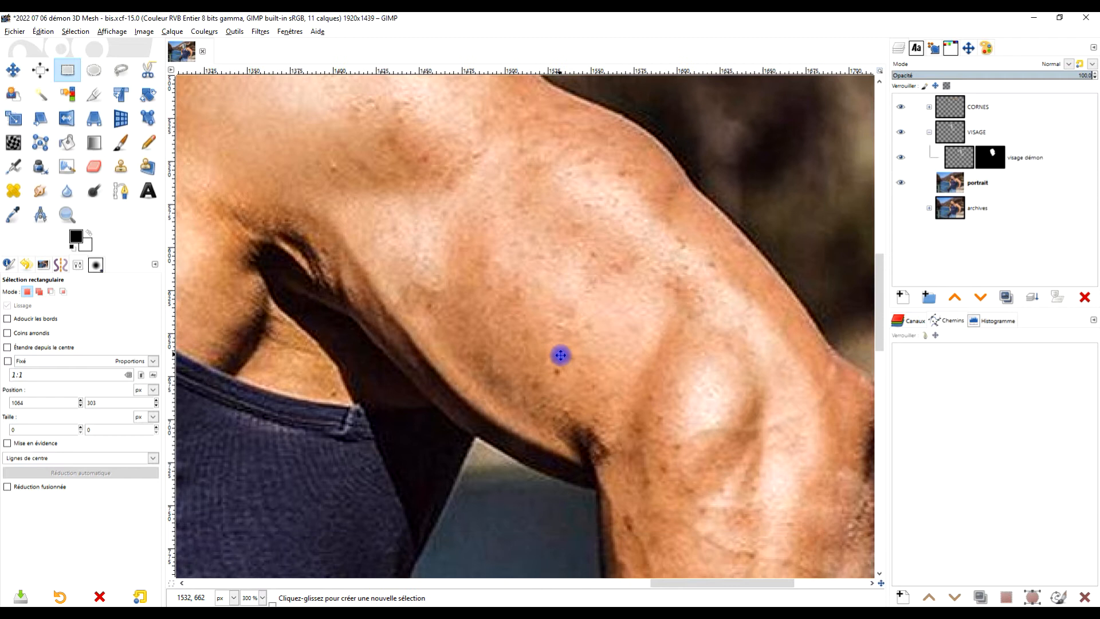
left_click(120, 70)
left_click_drag(499, 246, 499, 316)
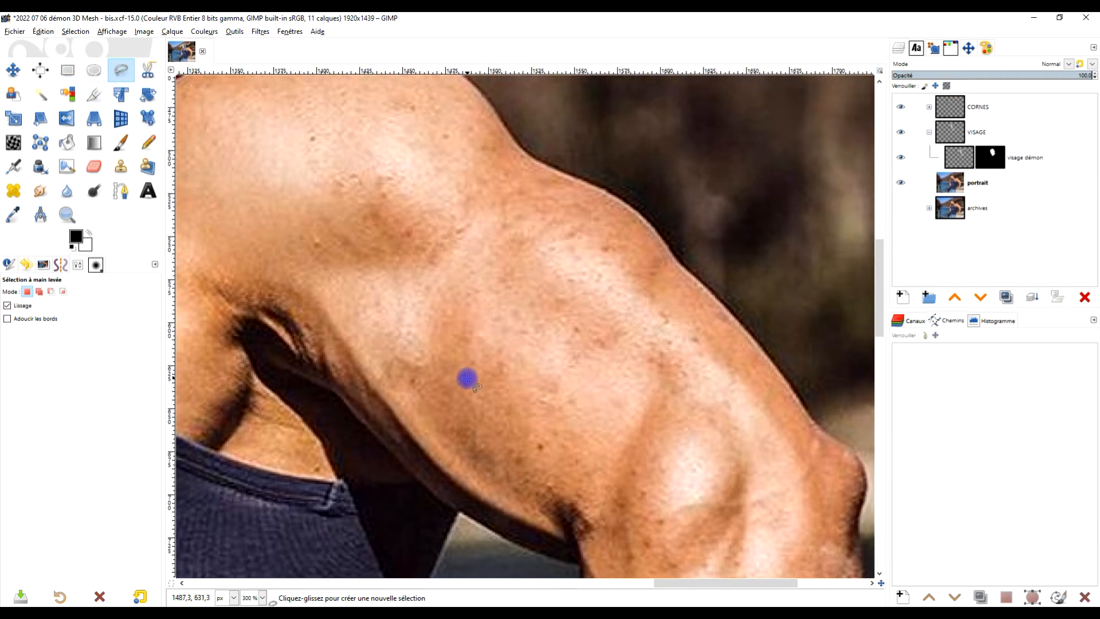
left_click_drag(467, 378, 421, 310)
left_click_drag(408, 225, 385, 277)
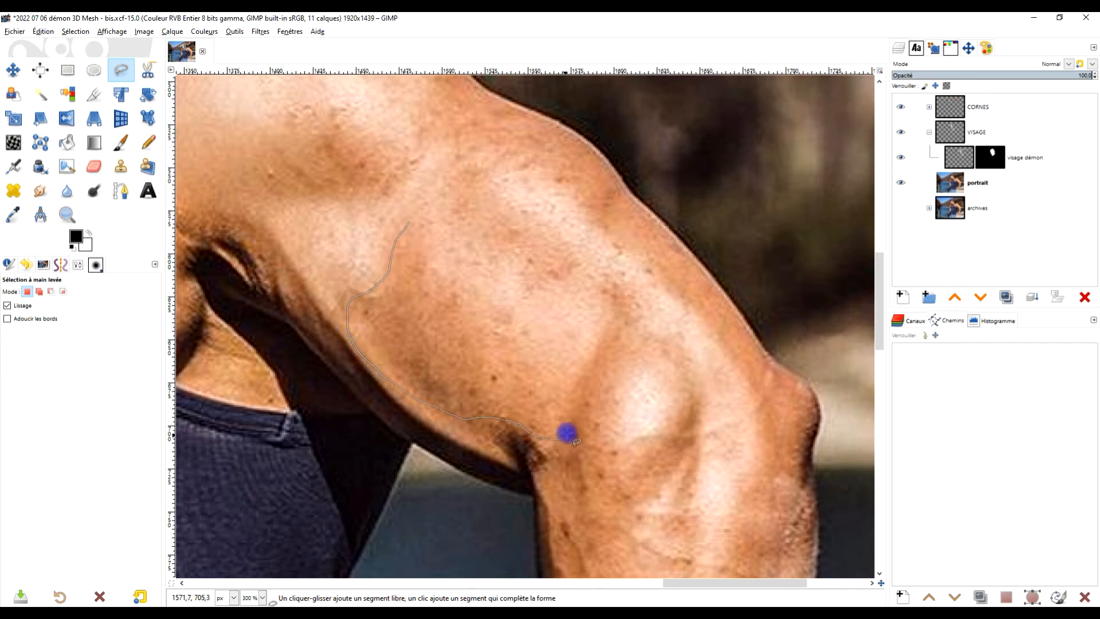
left_click_drag(547, 370, 545, 365)
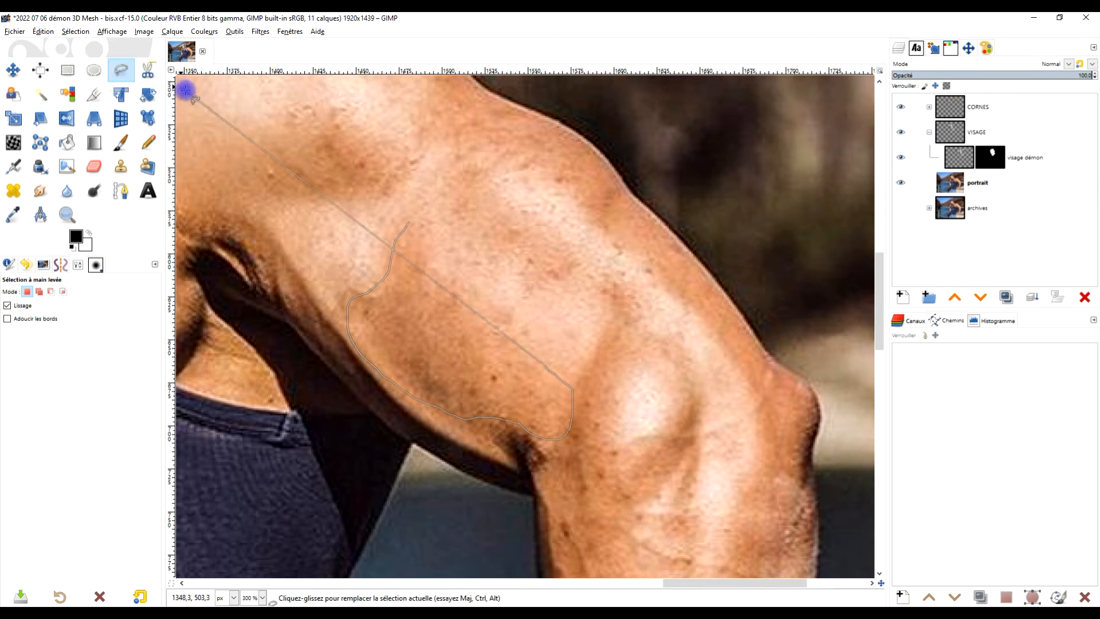
key("Escape")
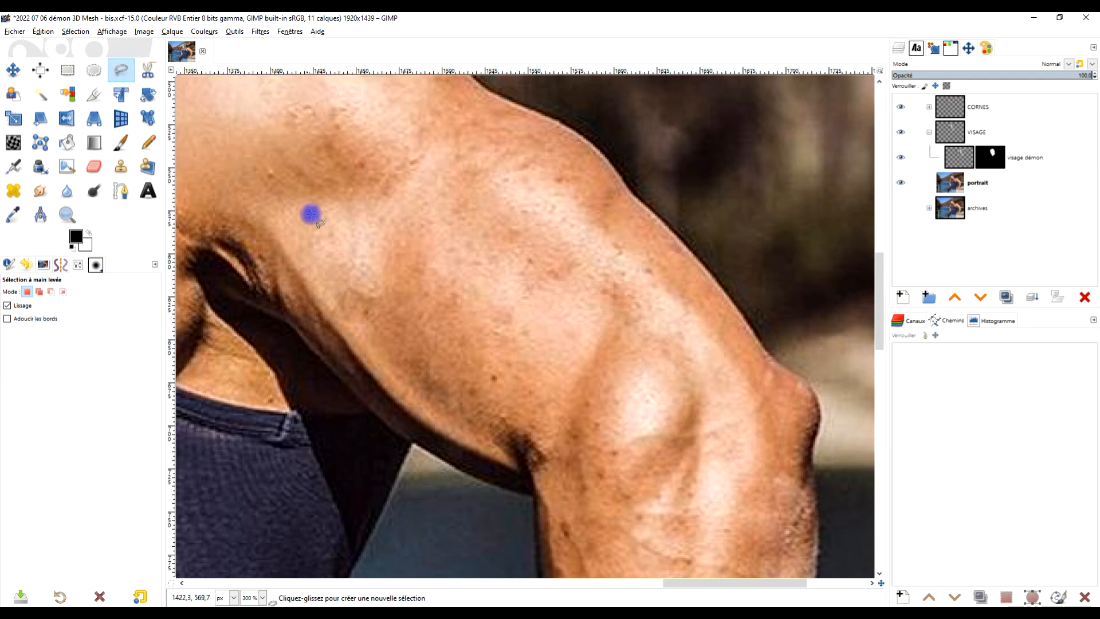
Step: Make a freehand selection around the shaded skin along the underside of the upper arm, between the armpit and the elbow
scroll(435, 320, "down", 1)
left_click_drag(394, 182, 373, 229)
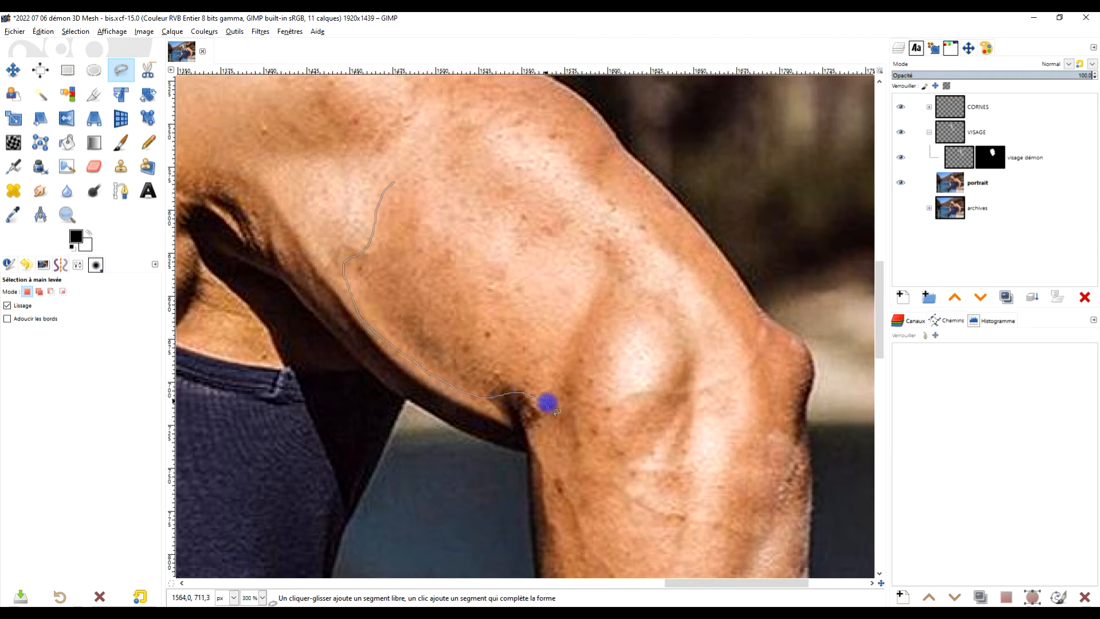
mouse_move(600, 386)
left_mouse_down()
mouse_move(658, 366)
mouse_move(597, 367)
mouse_move(610, 365)
mouse_move(607, 334)
left_mouse_up()
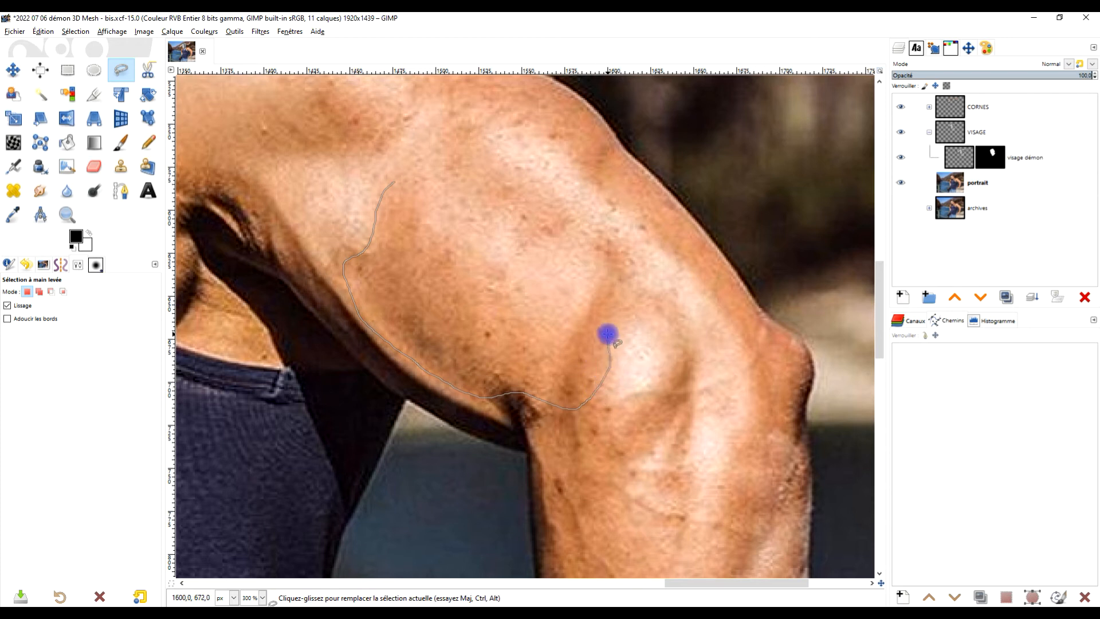
left_click_drag(547, 307, 503, 273)
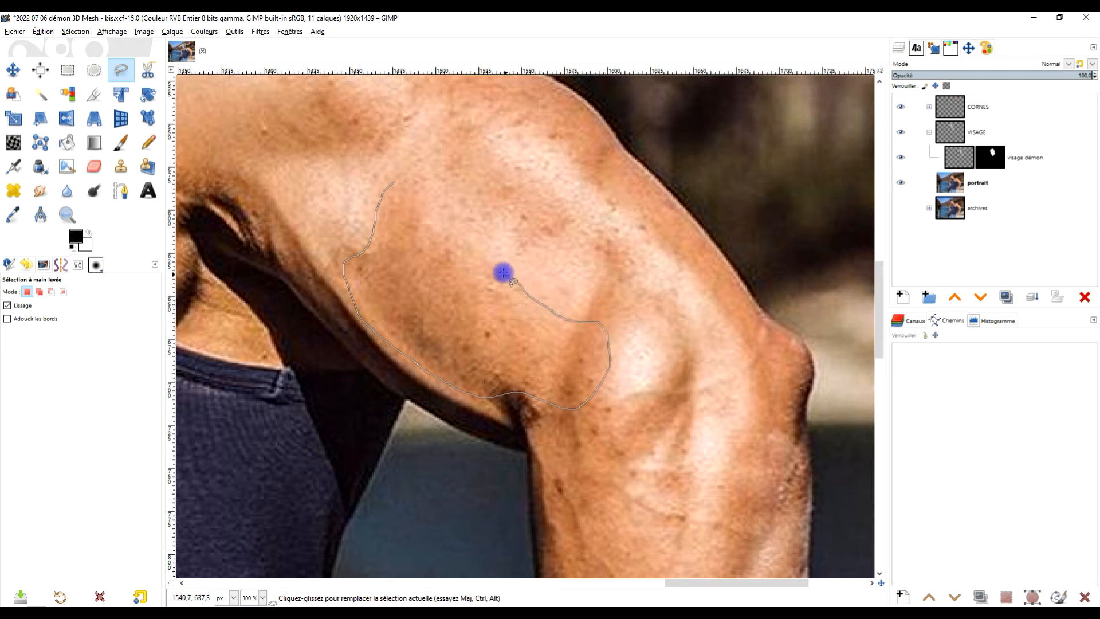
mouse_move(477, 191)
left_mouse_down()
mouse_move(465, 135)
mouse_move(403, 154)
mouse_move(395, 178)
left_mouse_up()
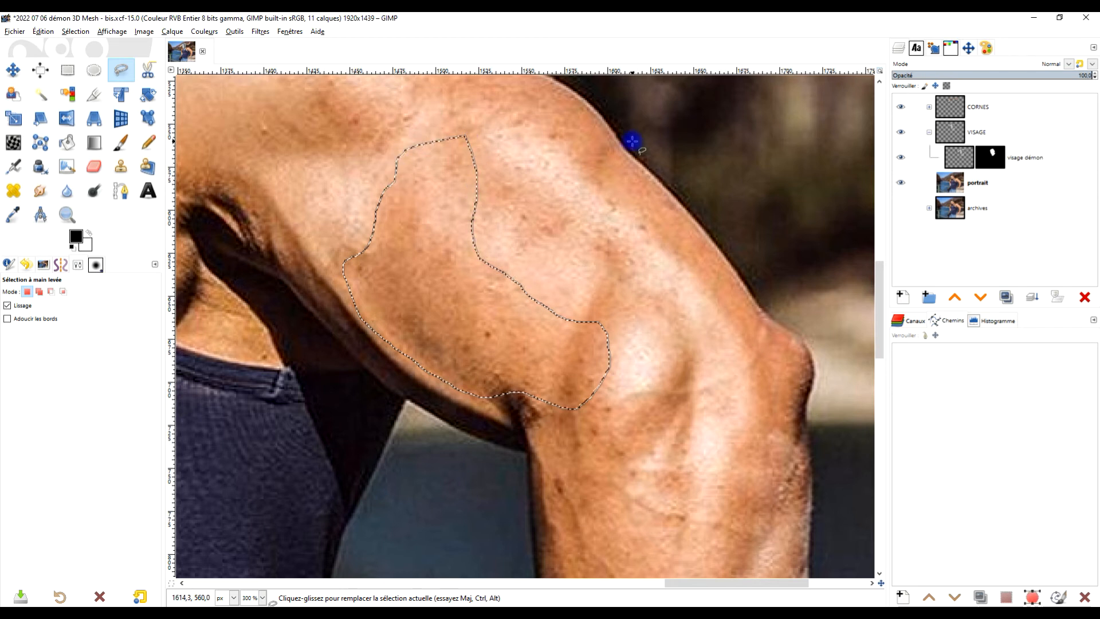
key("Return")
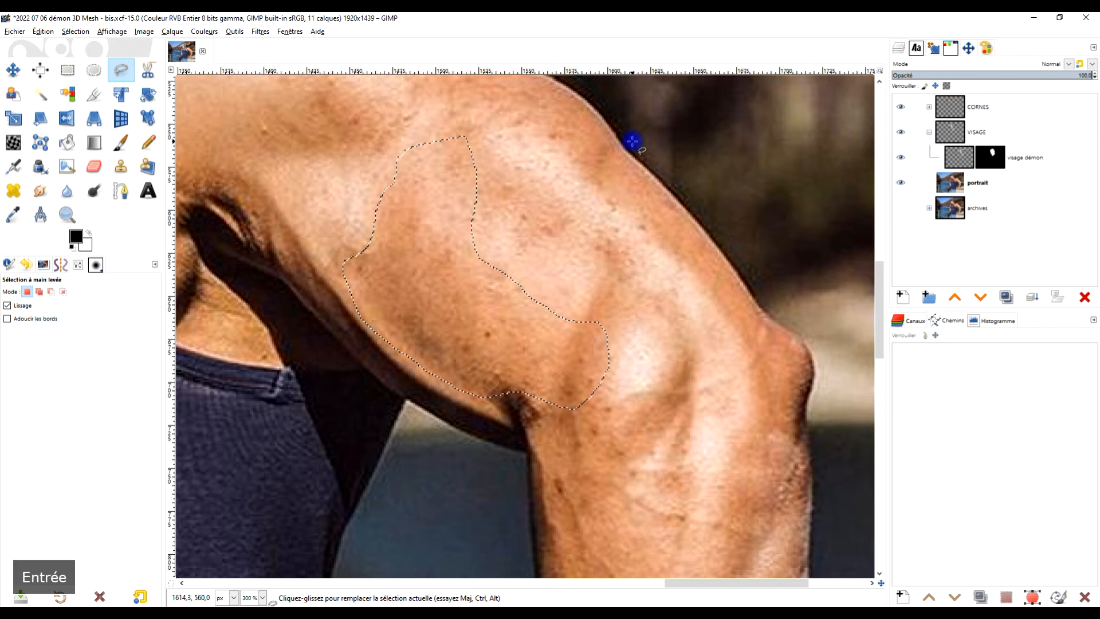
Step: Copy the selected arm skin to a new layer and place it in the VISAGE group above visage démon
key("ctrl+c")
key("ctrl+v")
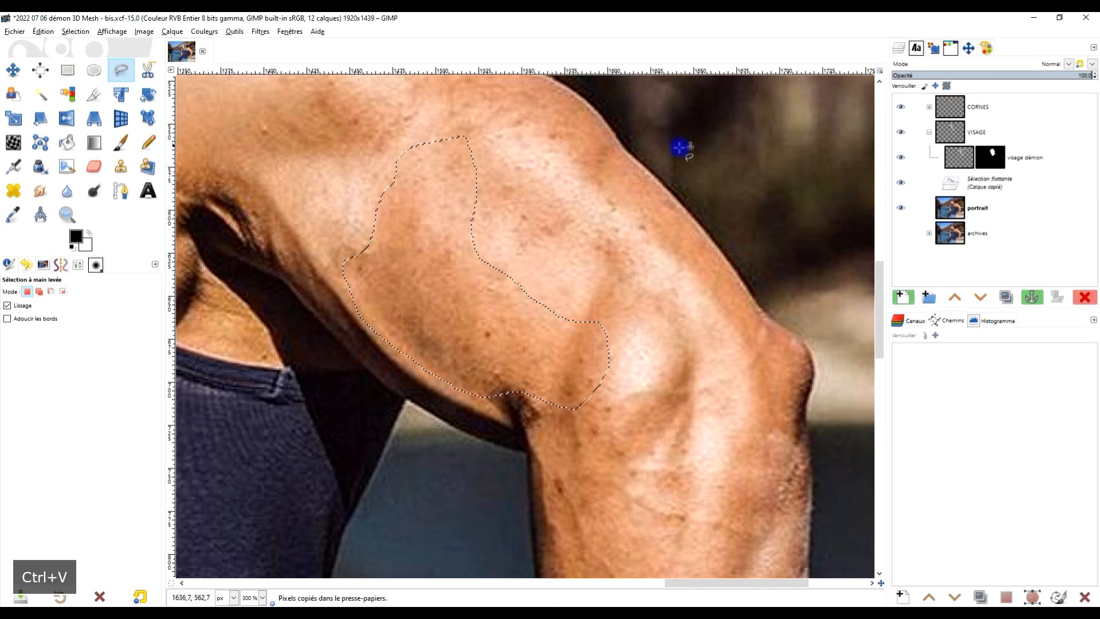
left_click(904, 298)
left_click_drag(953, 182, 981, 131)
Step: Move the copied skin patch over the demon's neck below the earring and set its layer mode to Fusion de grain
key("1")
left_click_drag(451, 268, 526, 286)
left_click(13, 70)
scroll(486, 254, "up", 3)
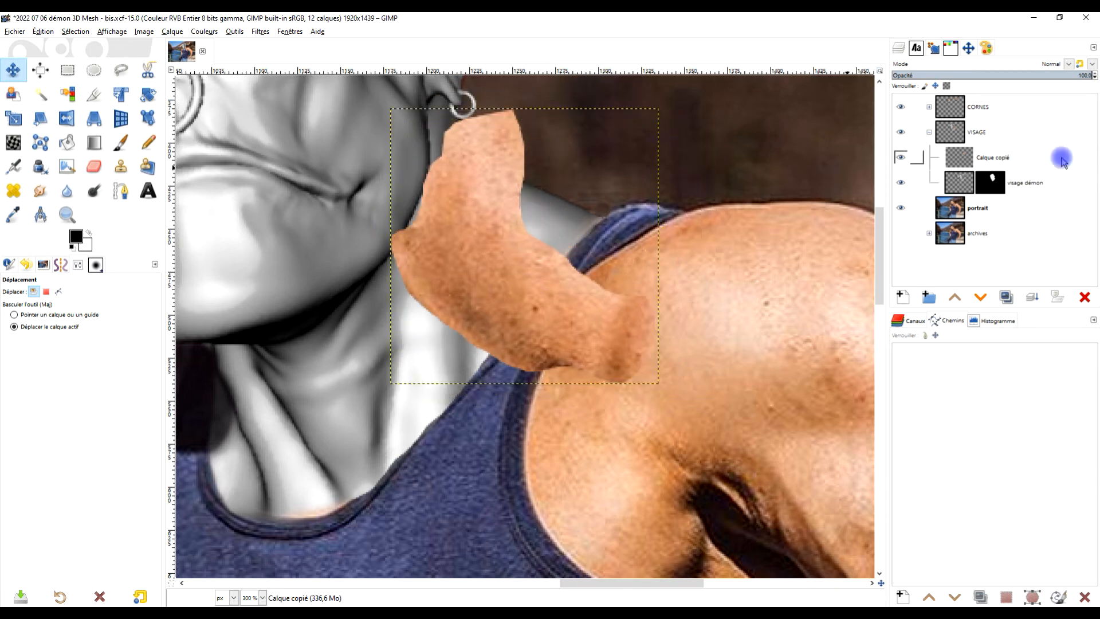
left_click(1053, 65)
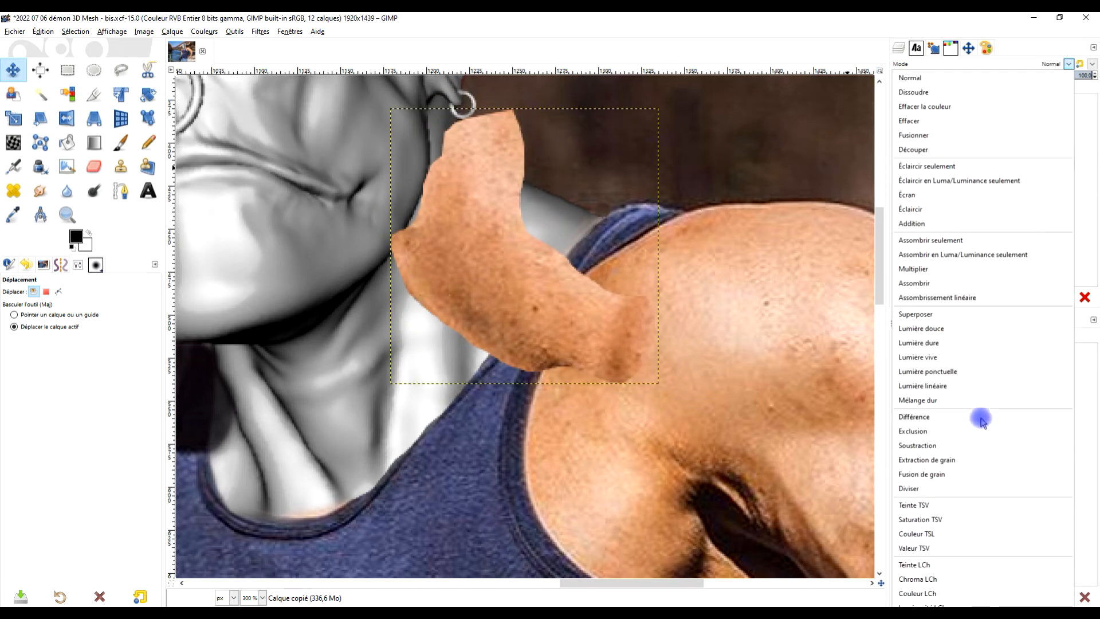
left_click(948, 474)
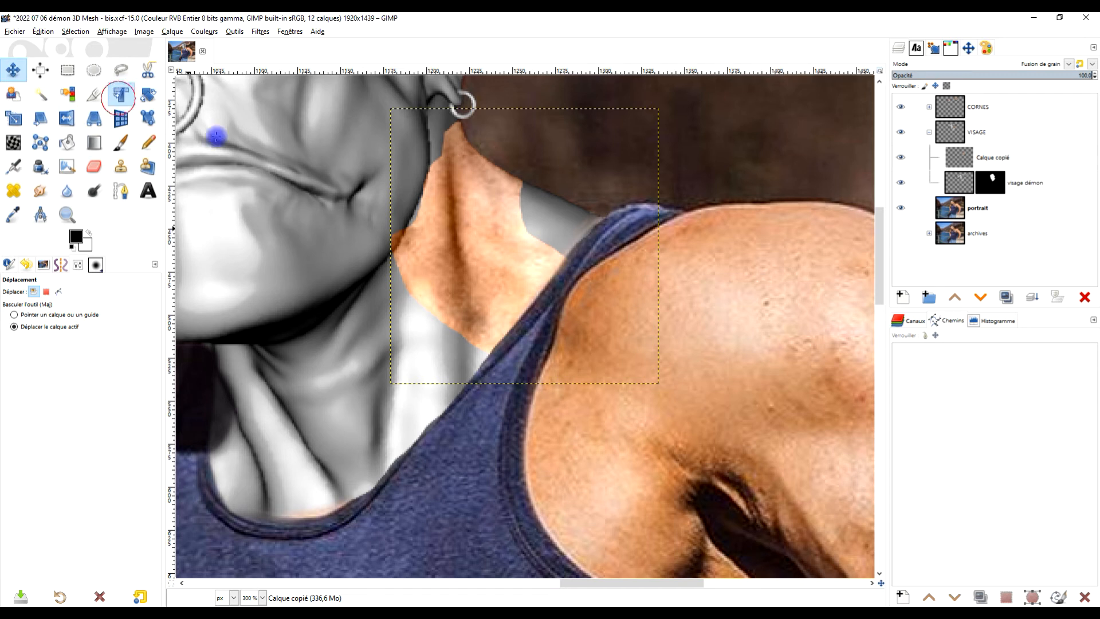
Step: Rotate the skin patch about 180° with Unified Transform, fit it along the neck's outer edge down to the tank-top strap, and apply
left_click(496, 263)
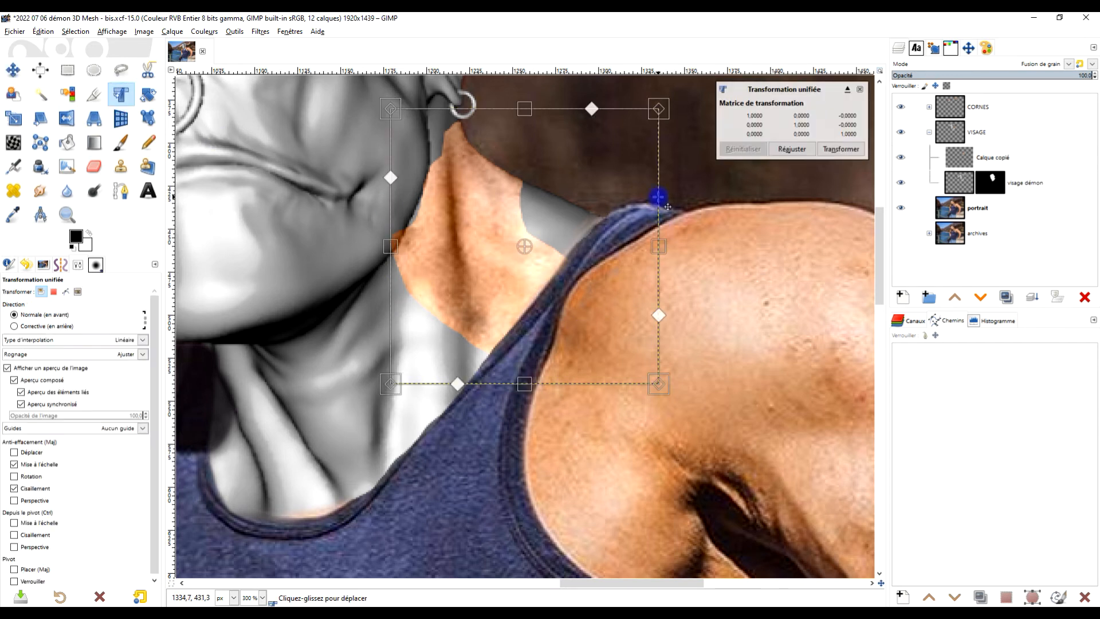
left_click_drag(660, 197, 152, 379)
left_click_drag(554, 234, 508, 203)
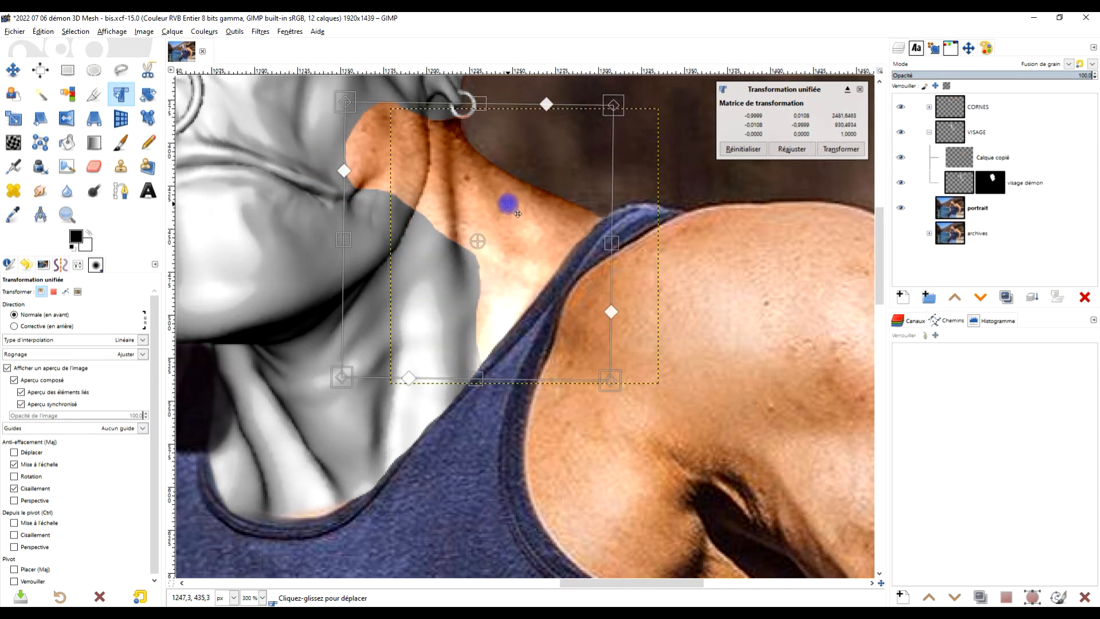
left_click(839, 148)
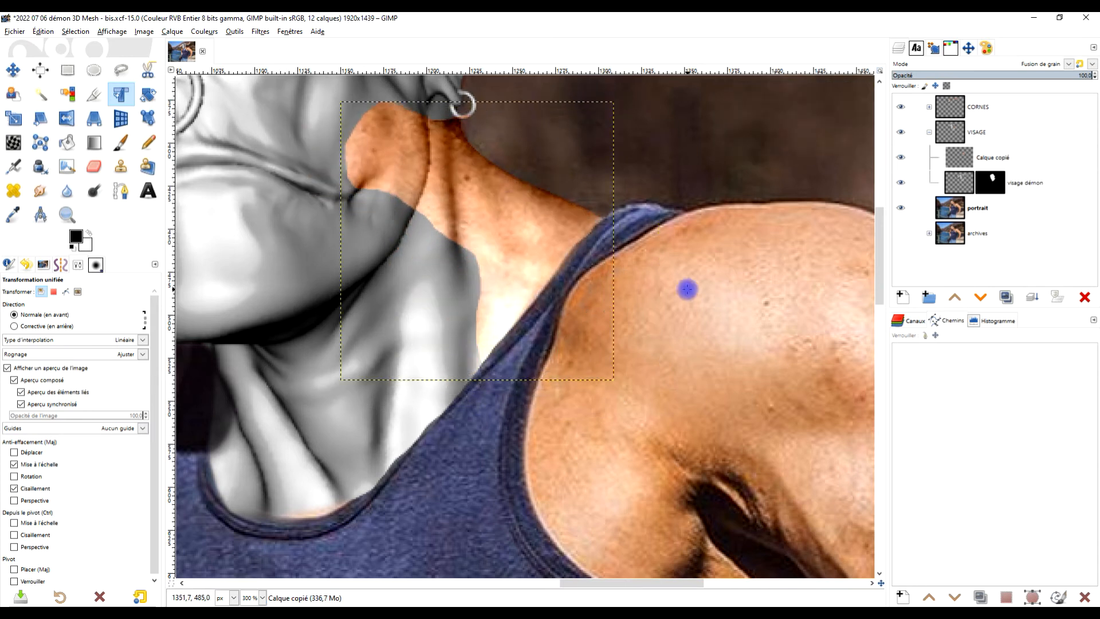
Step: Inspect the blended skin patch on the neck, keep its layer selected, and look over the shoulder and arm for more source skin
scroll(687, 290, "down", 4)
scroll(686, 286, "up", 4)
left_click_drag(695, 289, 641, 341)
scroll(639, 340, "down", 2)
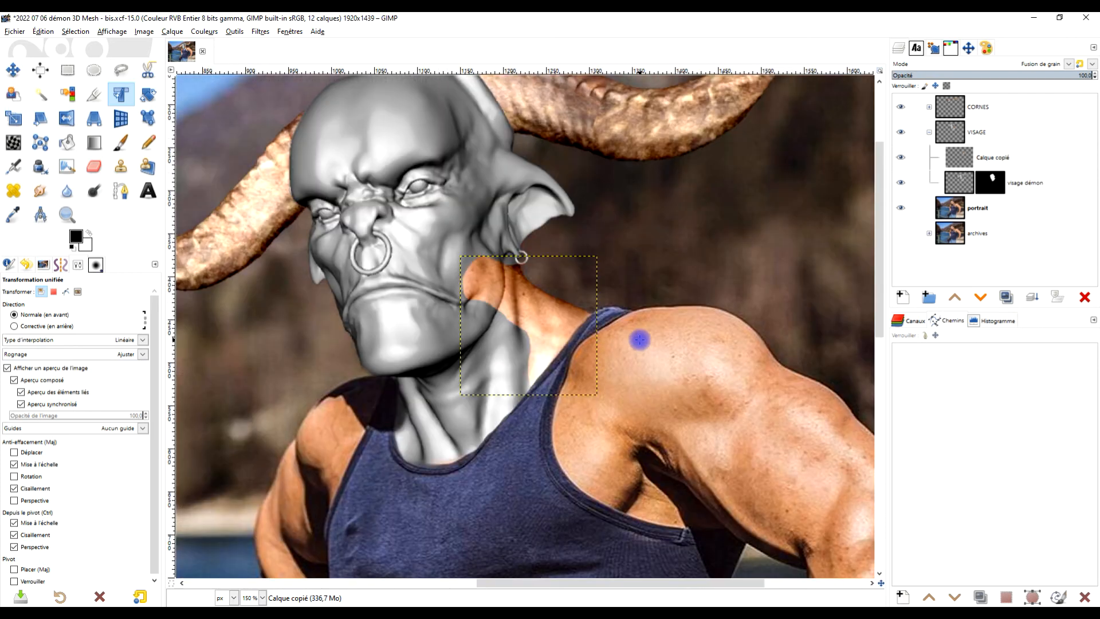
scroll(639, 340, "up", 1)
left_click(986, 153)
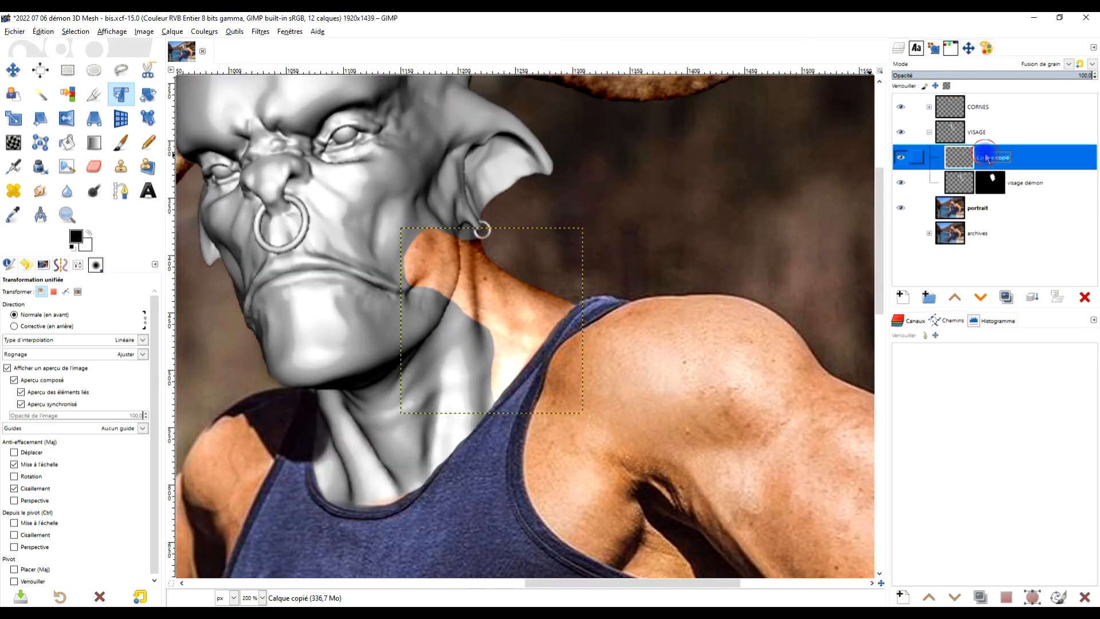
scroll(665, 329, "down", 2)
scroll(662, 341, "up", 2)
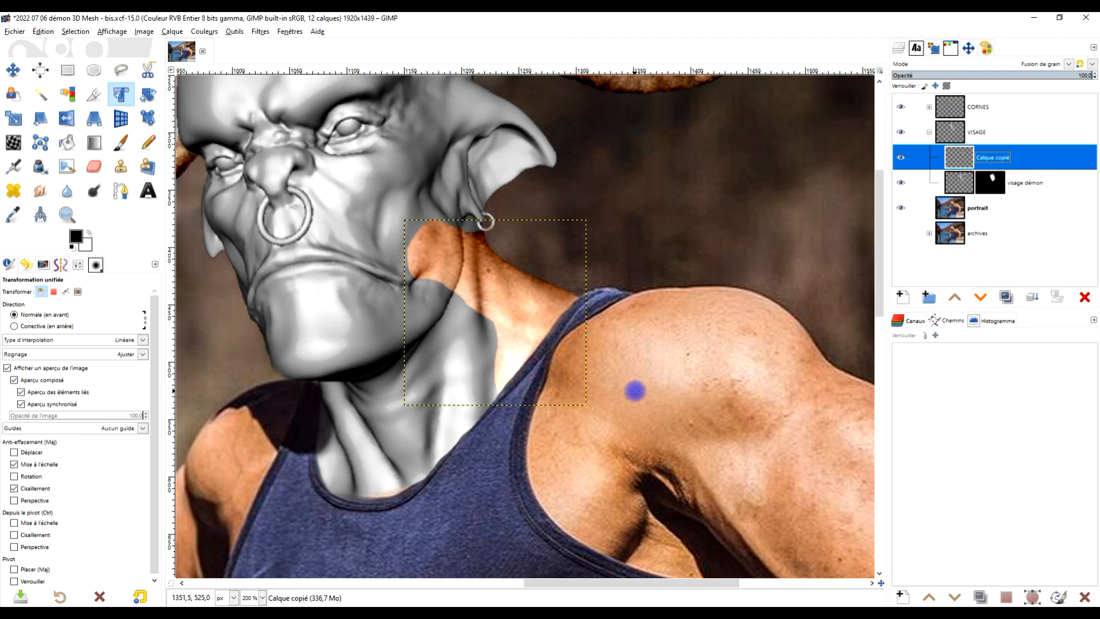
left_click_drag(634, 391, 591, 310)
left_click_drag(690, 361, 666, 296)
left_click_drag(728, 335, 698, 290)
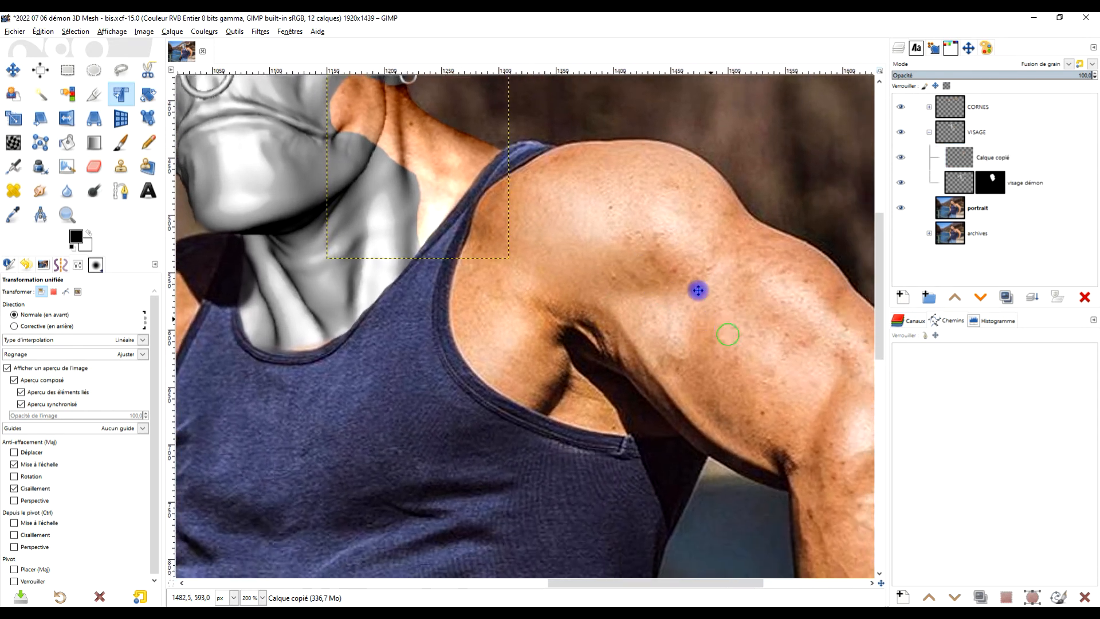
Step: Draw a closed freehand selection around the arm skin, from above the inner elbow down along the forearm
left_click_drag(759, 392, 665, 295)
scroll(712, 327, "down", 3)
scroll(695, 371, "up", 3)
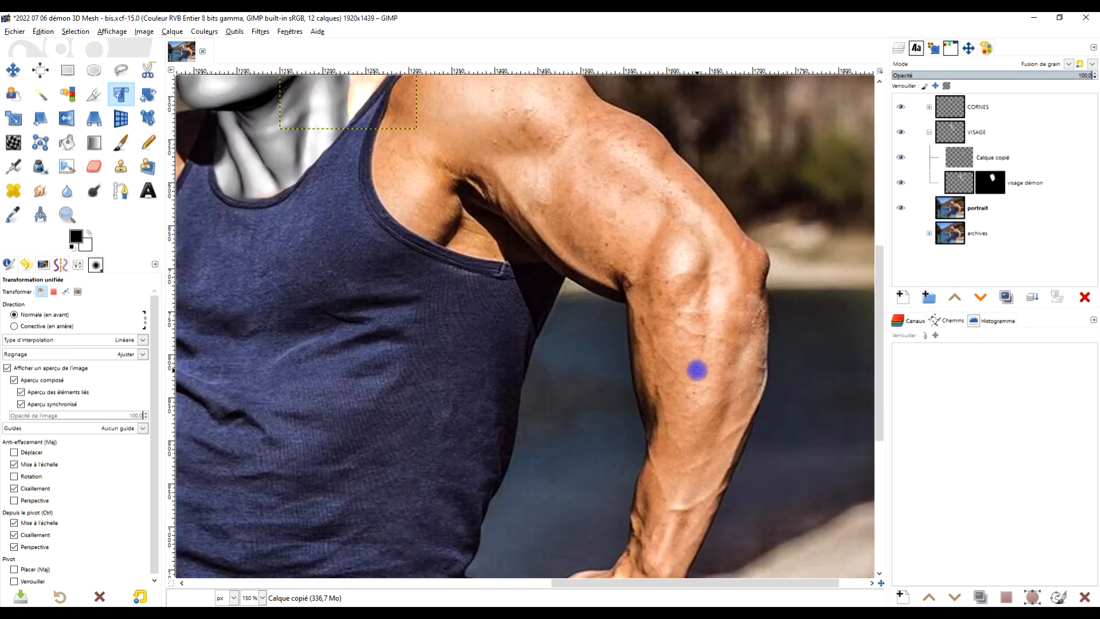
scroll(756, 291, "up", 1)
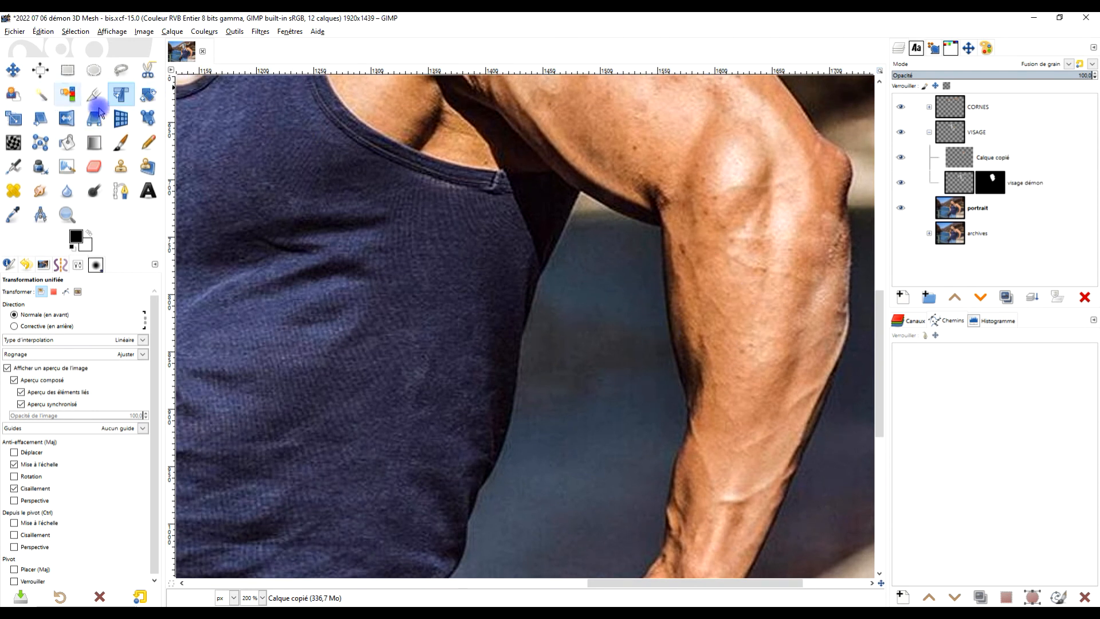
left_click(127, 72)
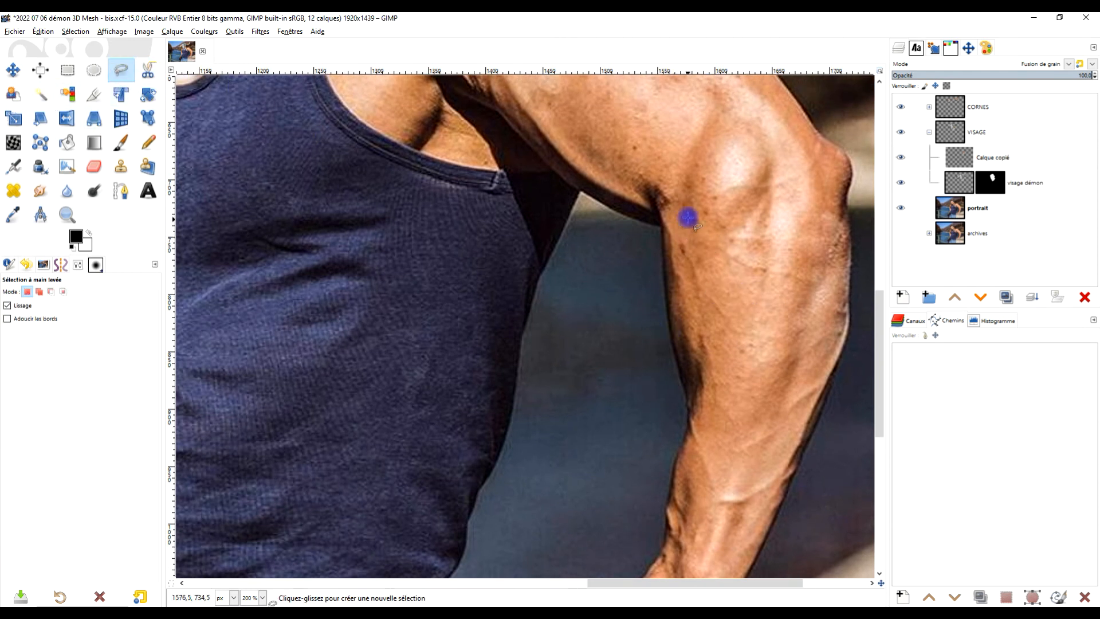
scroll(687, 217, "up", 2)
left_click(673, 186)
left_click(673, 342)
mouse_move(692, 404)
left_mouse_down()
mouse_move(697, 348)
mouse_move(531, 179)
left_mouse_up()
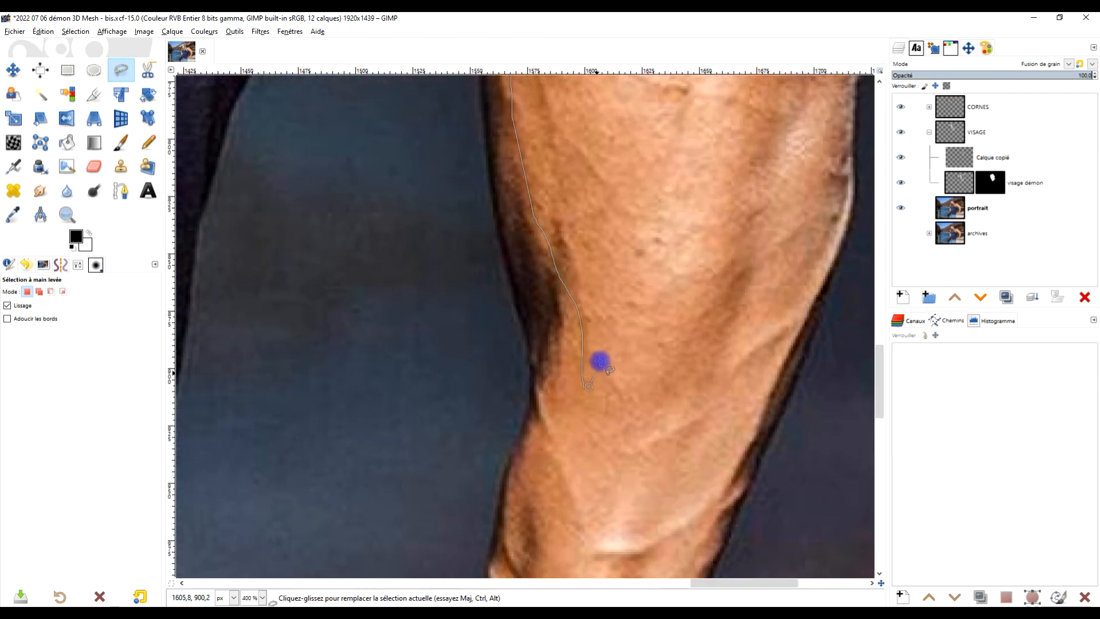
left_click_drag(615, 321, 598, 436)
left_click_drag(624, 483, 653, 399)
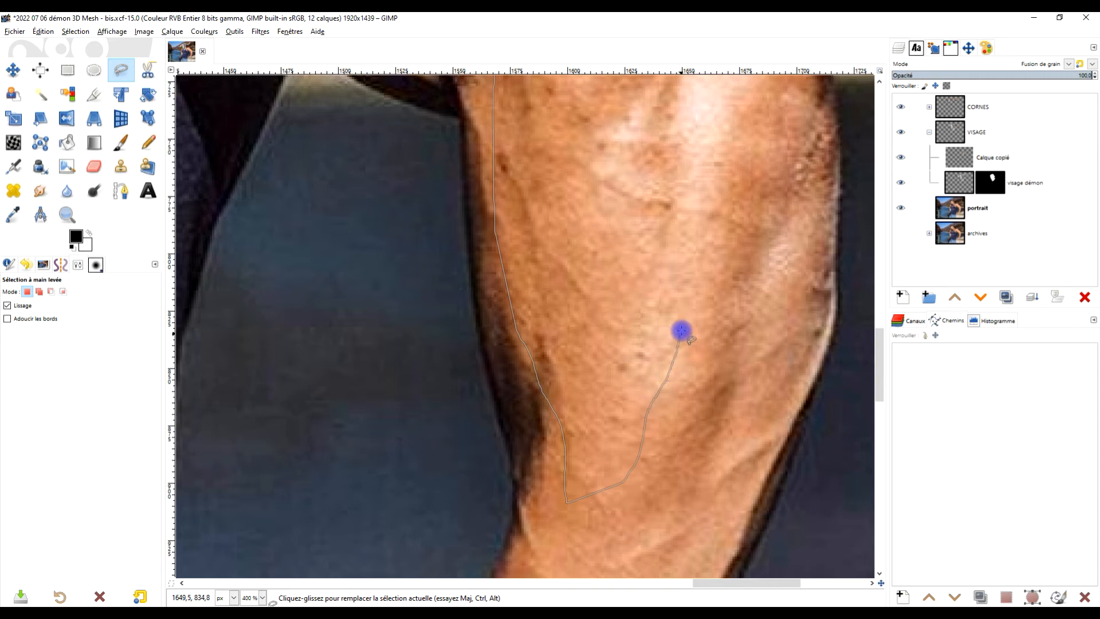
left_click_drag(707, 257, 692, 358)
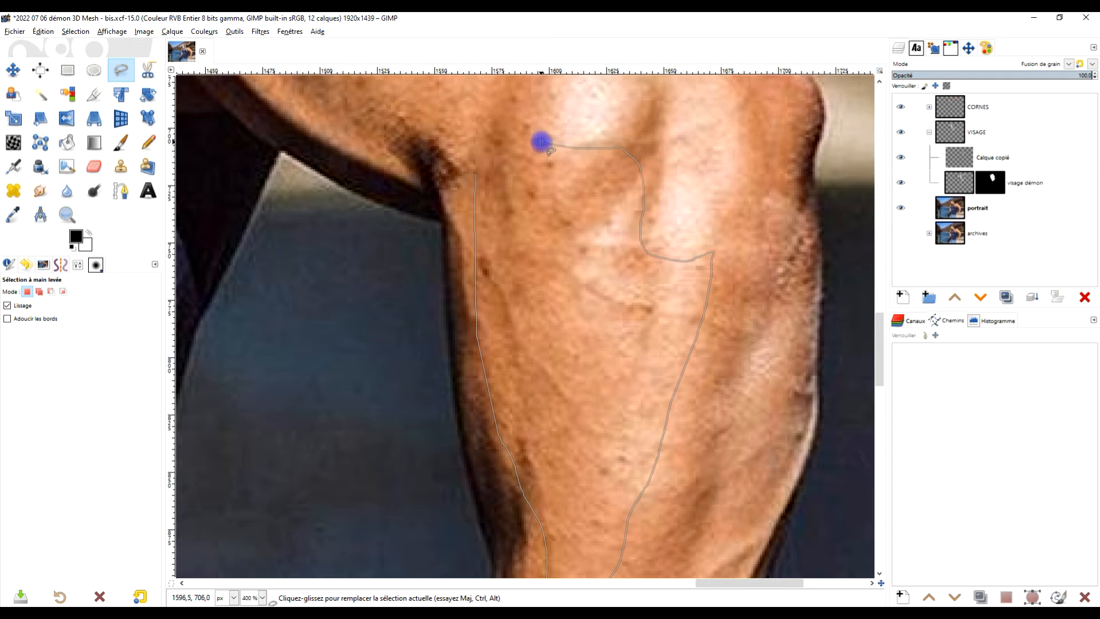
left_click_drag(541, 141, 583, 292)
mouse_move(608, 233)
left_mouse_down()
mouse_move(600, 173)
mouse_move(568, 133)
mouse_move(476, 180)
mouse_move(452, 250)
left_mouse_up()
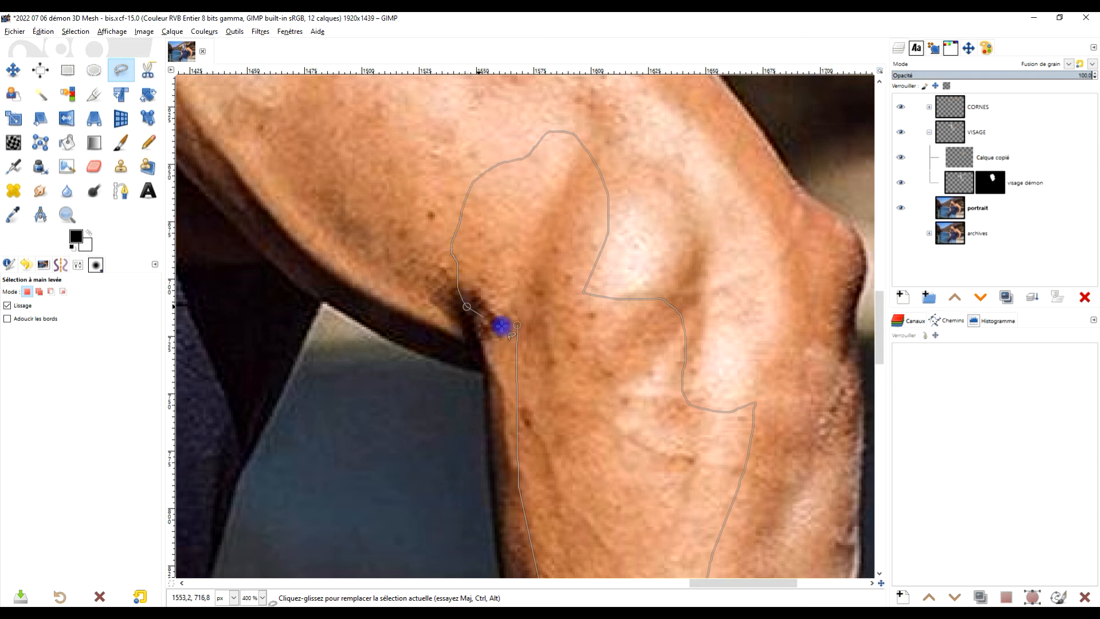
key("Return")
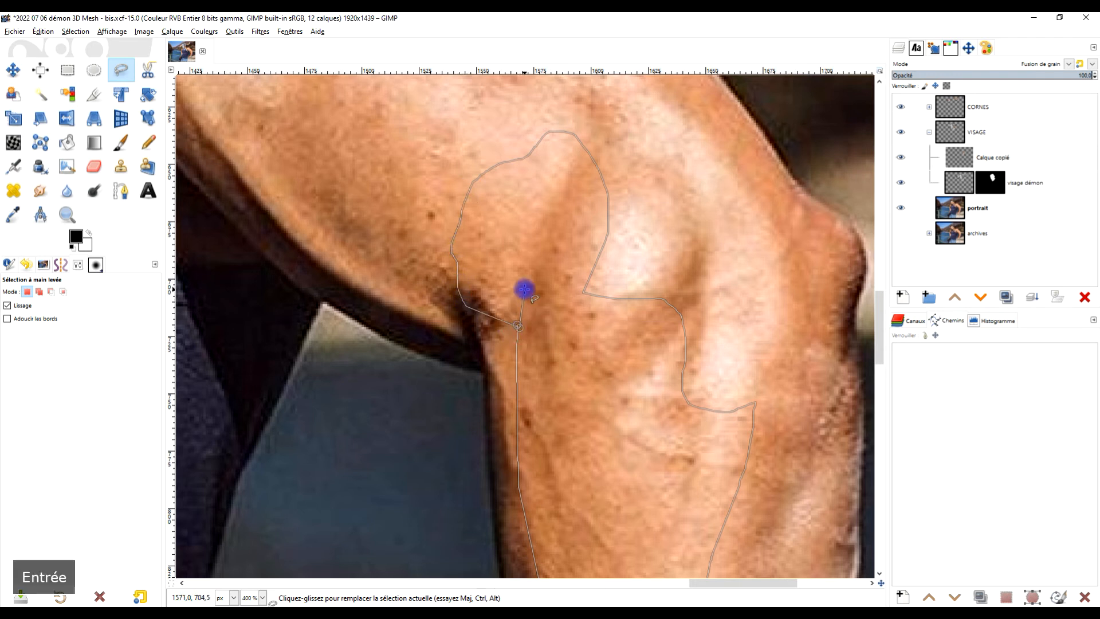
Step: Copy the selected arm skin from the portrait layer to a new layer and place it in the VISAGE group above Calque copié
key("ctrl+c")
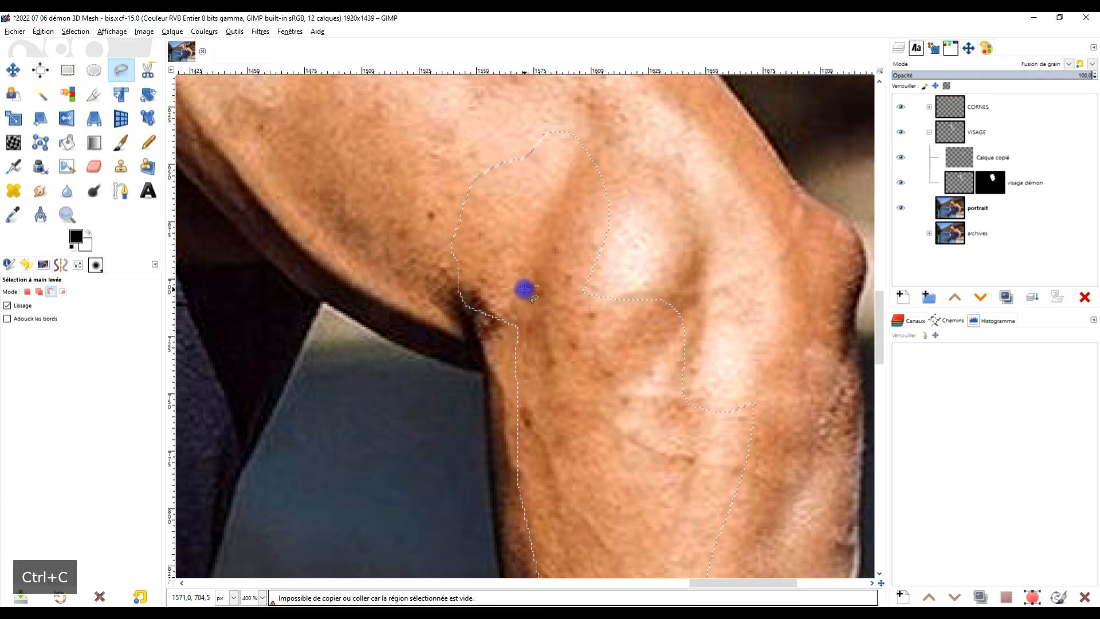
left_click(991, 156)
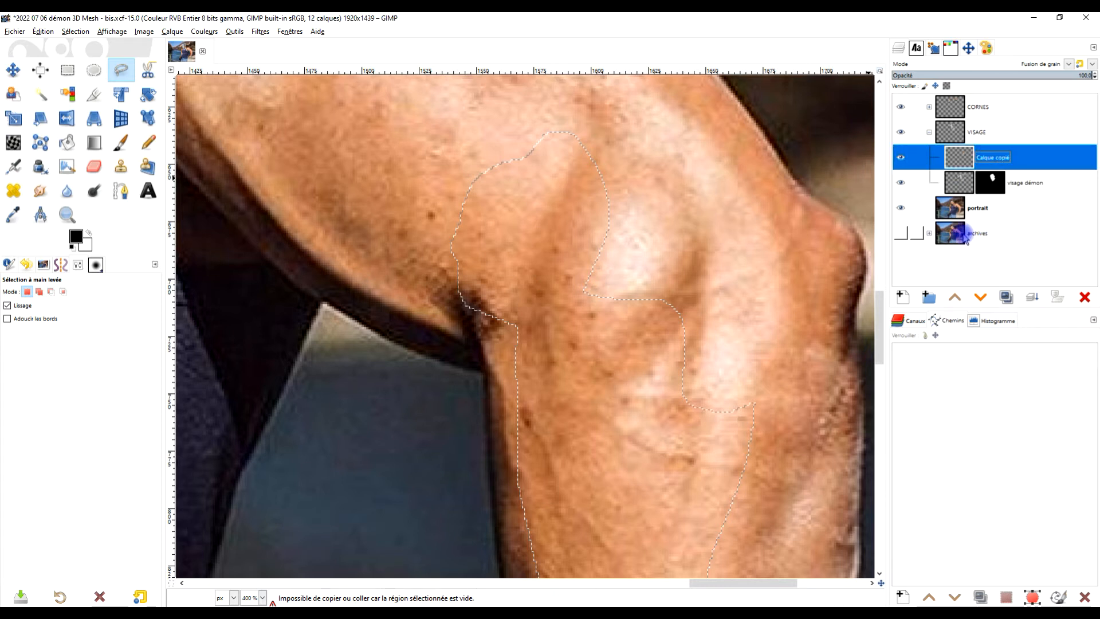
left_click(974, 209)
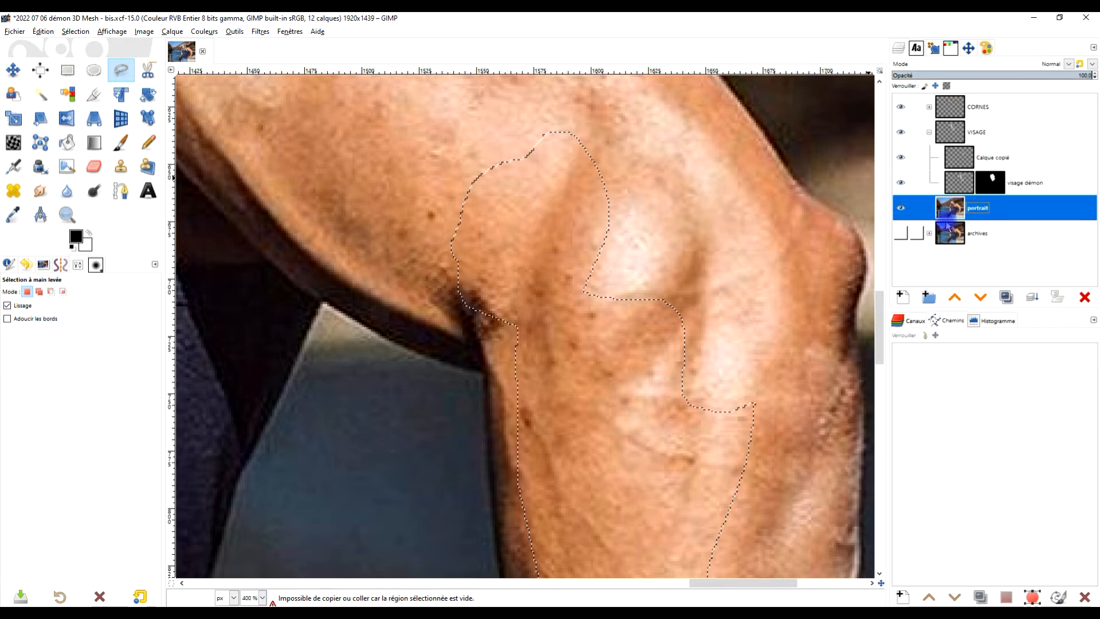
key("ctrl+c")
key("ctrl+v")
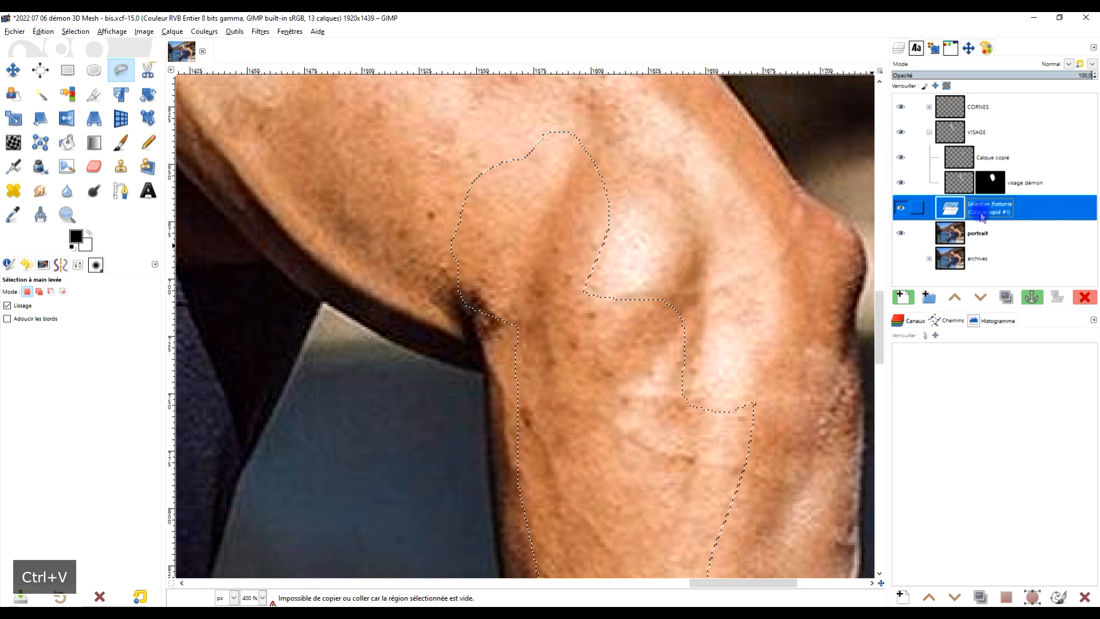
left_click(904, 298)
left_click_drag(955, 204, 967, 148)
Step: Move the new skin patch over the front of the demon's face, from the forehead down to the mouth
scroll(632, 286, "down", 4)
left_click_drag(596, 309, 470, 357)
left_click(18, 76)
scroll(353, 125, "up", 1)
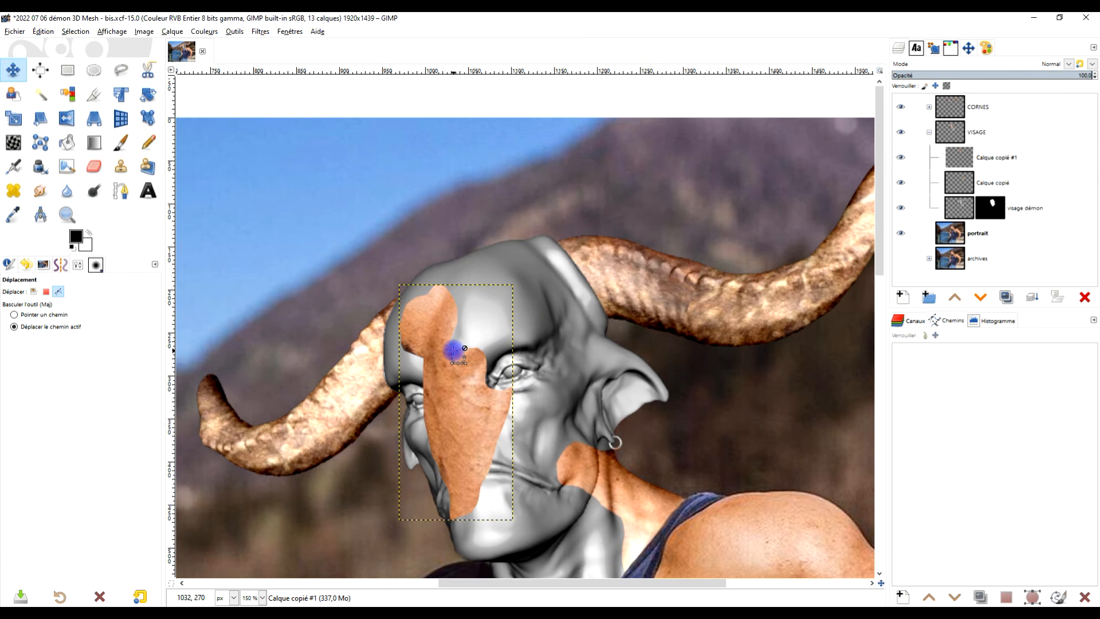
scroll(457, 351, "up", 1)
left_click_drag(453, 415, 444, 401)
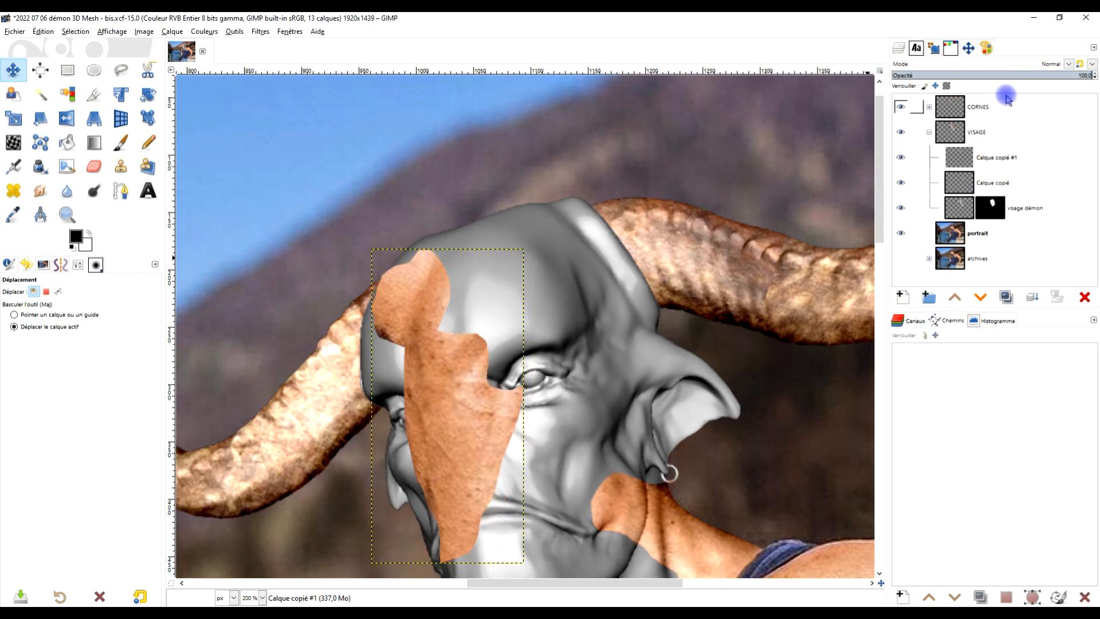
Step: Set the patch's layer mode to Fusion de grain and shift it over the face's outer side, from the brow to the chin
left_click(1030, 63)
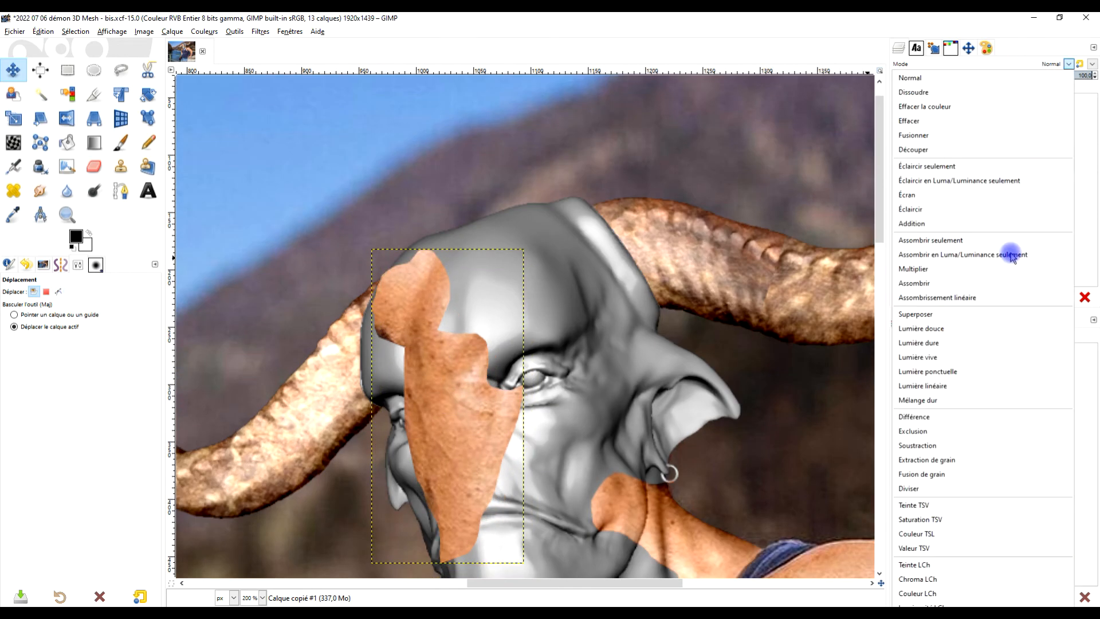
left_click(968, 474)
scroll(616, 435, "down", 3)
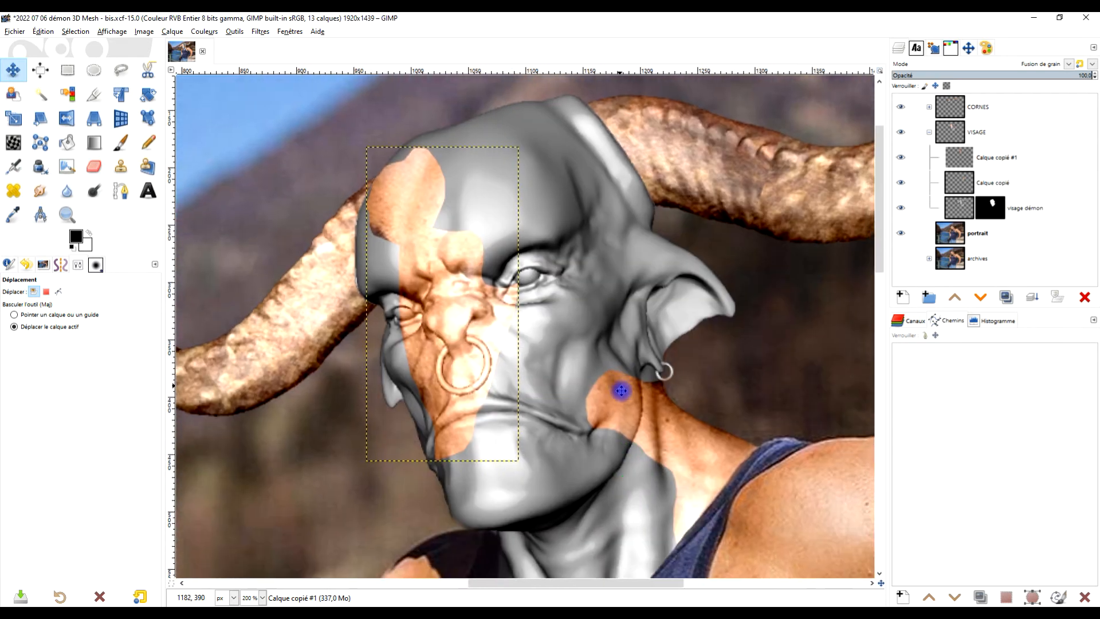
scroll(621, 391, "down", 2)
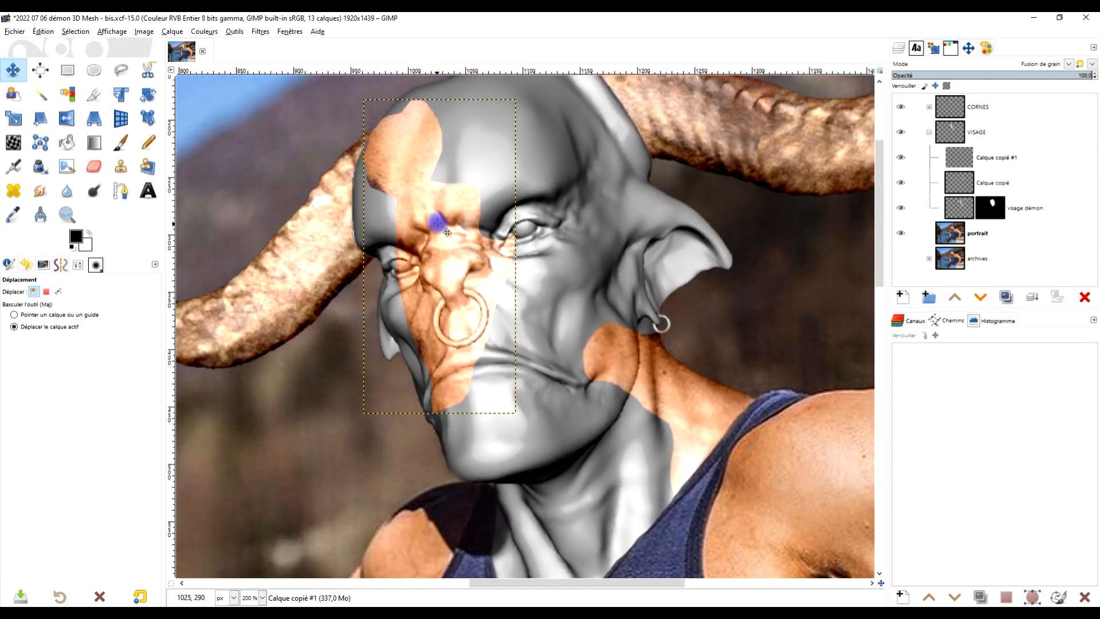
left_click_drag(443, 222, 465, 313)
left_click_drag(454, 309, 424, 294)
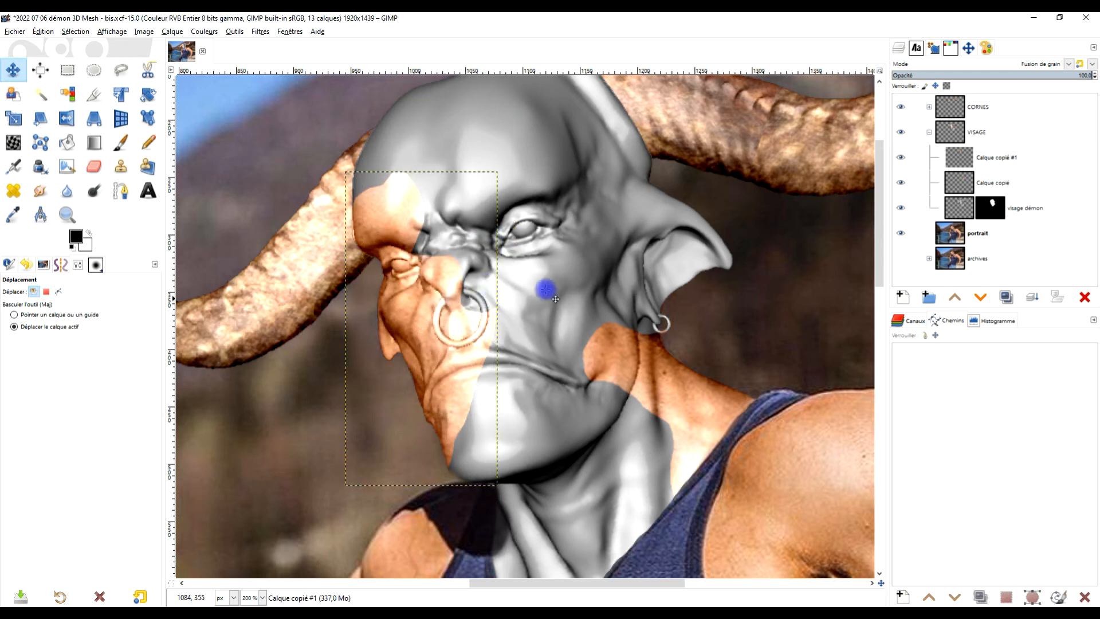
Step: Expand the Calque copié #1 layer to the image dimensions, and select the visage démon layer's image for colour correction
double_click(1025, 156)
right_click(976, 160)
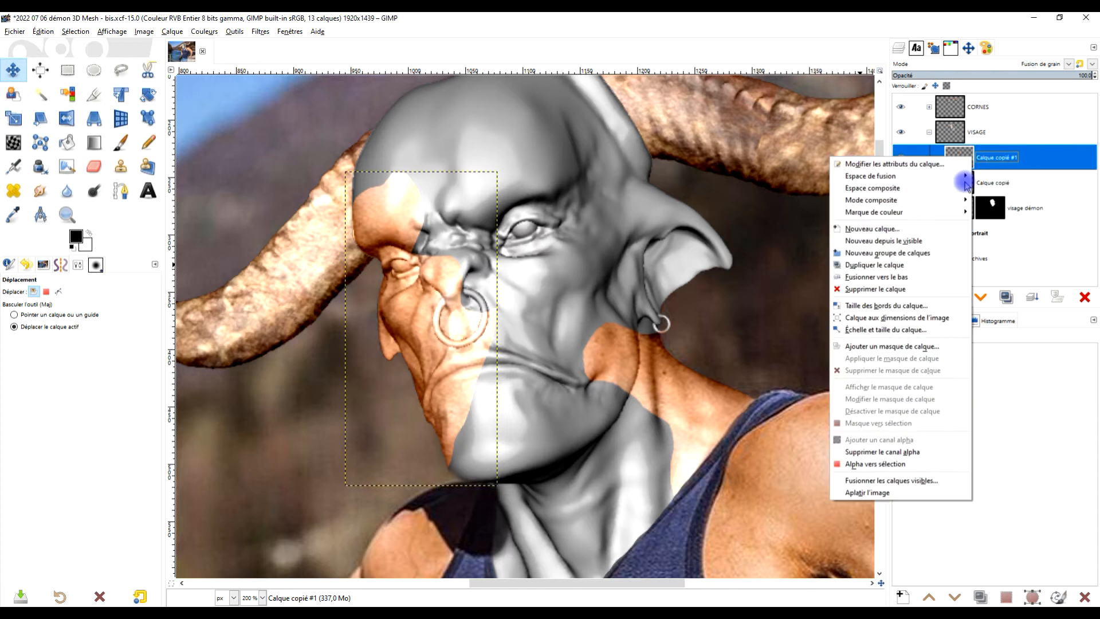
left_click(958, 315)
left_click_drag(705, 437, 572, 373)
left_click(985, 183)
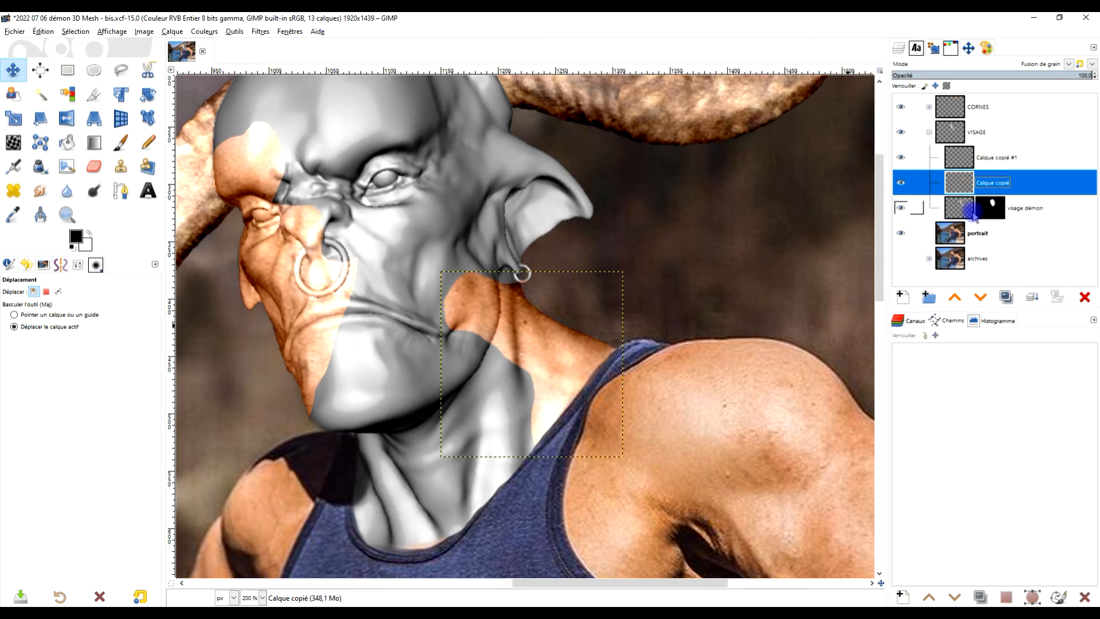
left_click(964, 210)
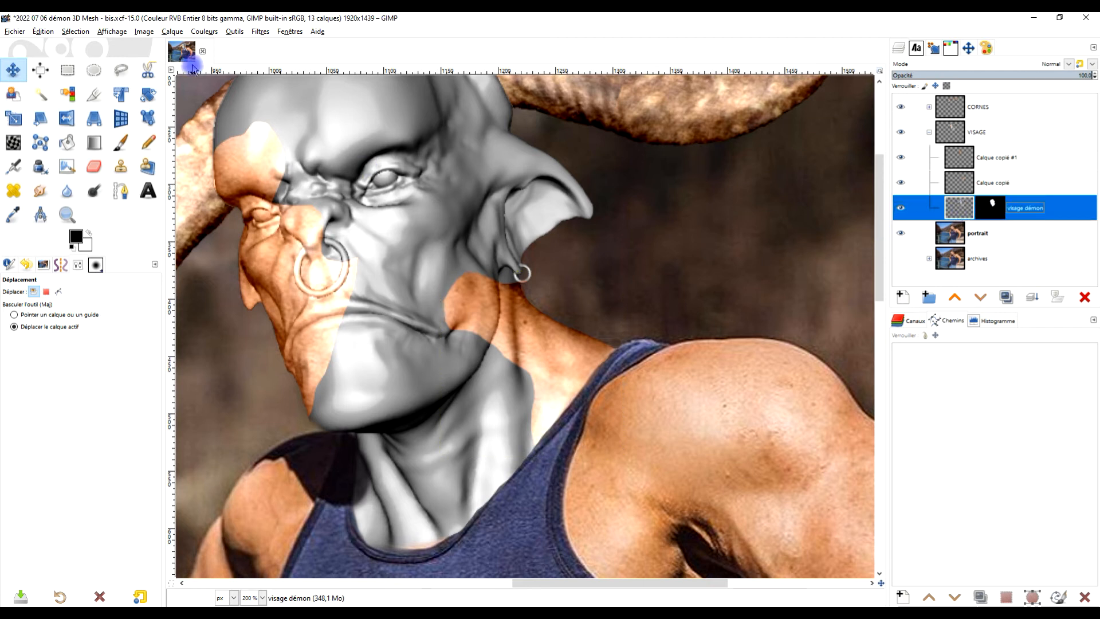
left_click(193, 32)
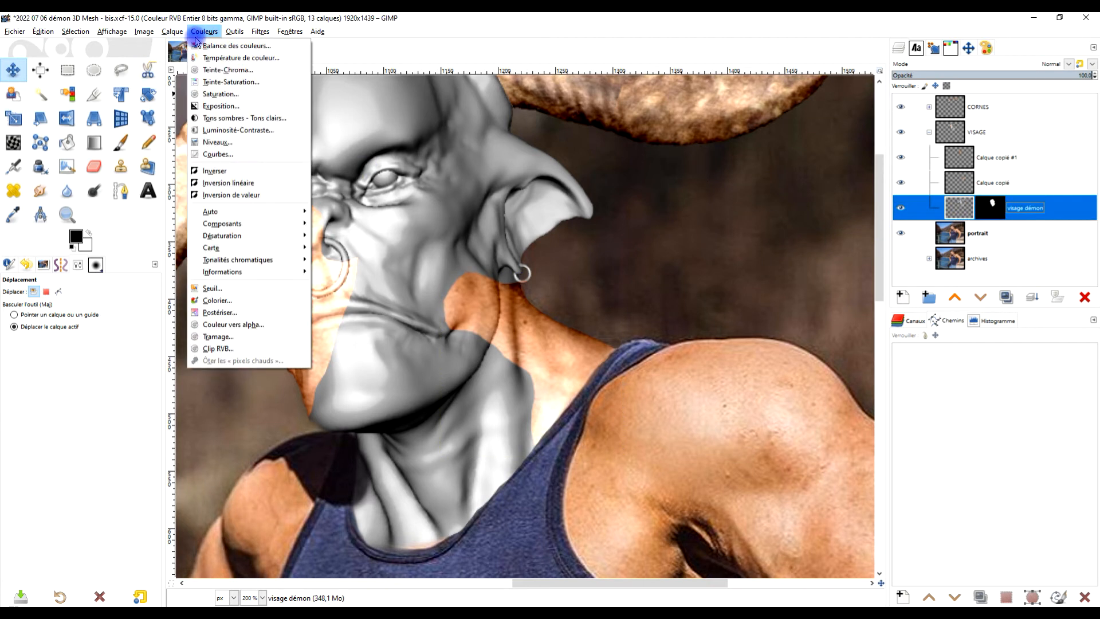
left_click(237, 151)
left_click_drag(130, 231, 128, 253)
mouse_move(180, 204)
left_mouse_down()
mouse_move(171, 195)
mouse_move(178, 205)
left_mouse_up()
left_click_drag(131, 256, 130, 265)
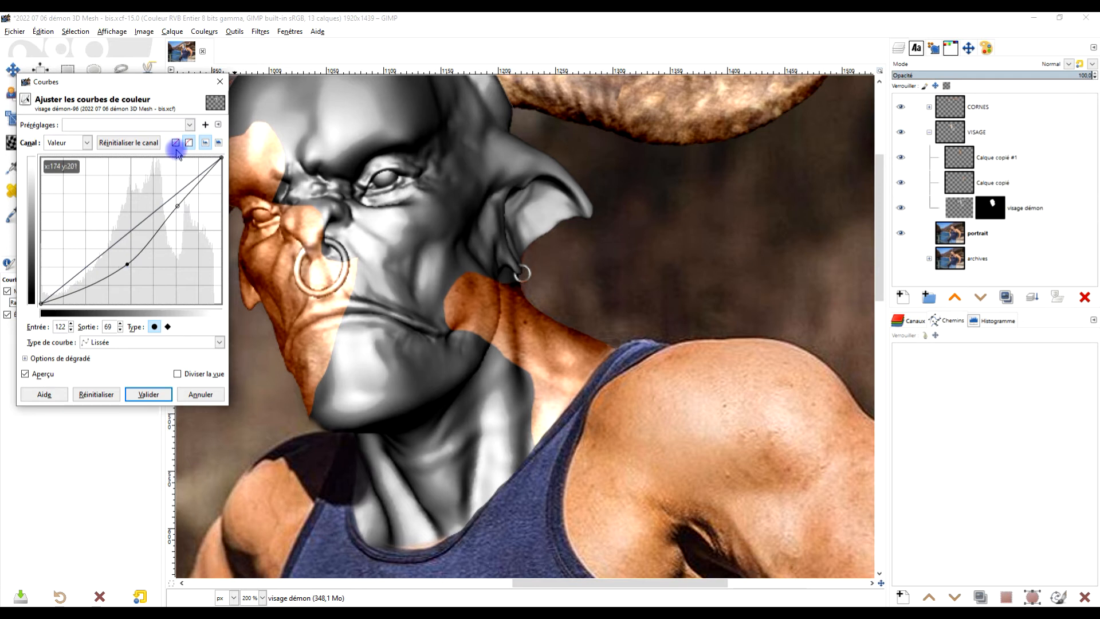
left_click(220, 82)
Step: Darken the visage démon layer with an Exposition adjustment, black level 0,023 and exposure -0,636, and keep its image selected
left_click(204, 31)
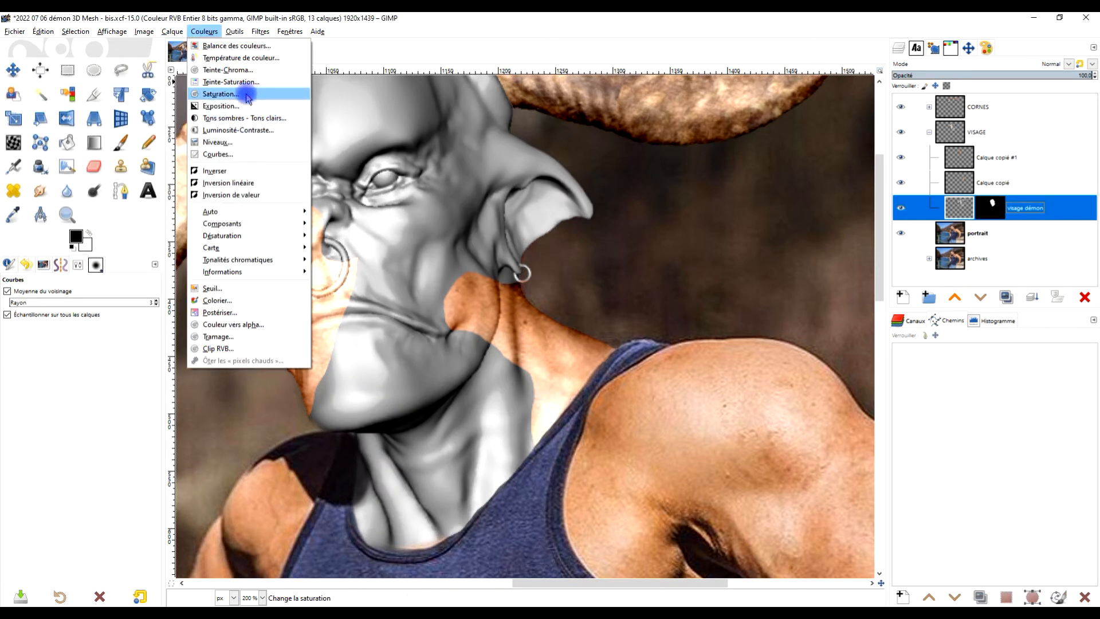
left_click(229, 106)
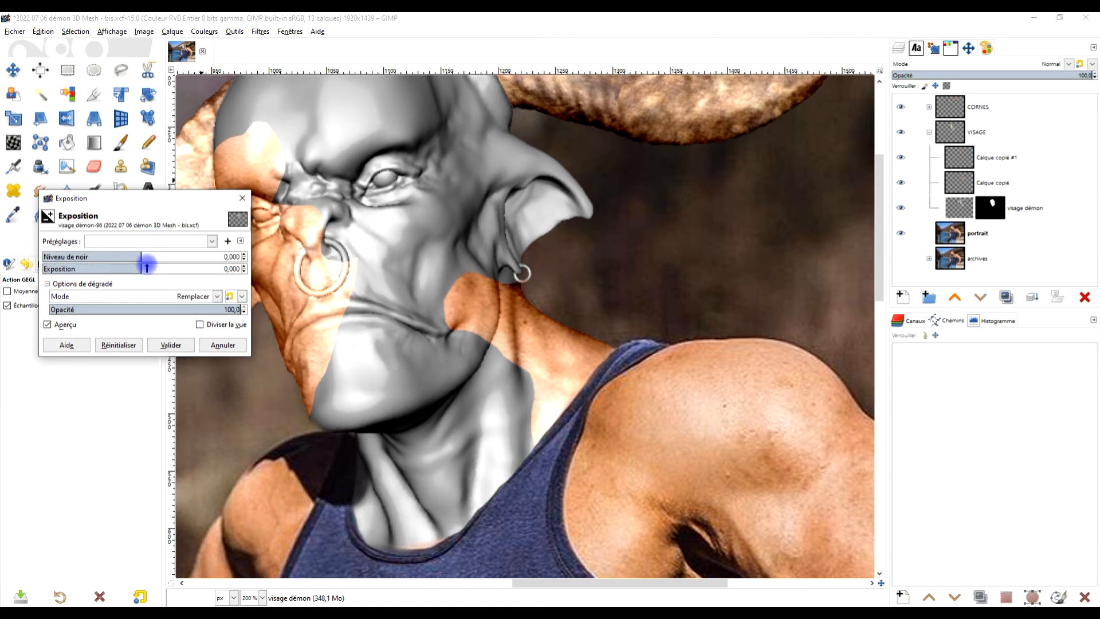
left_click_drag(140, 266, 134, 267)
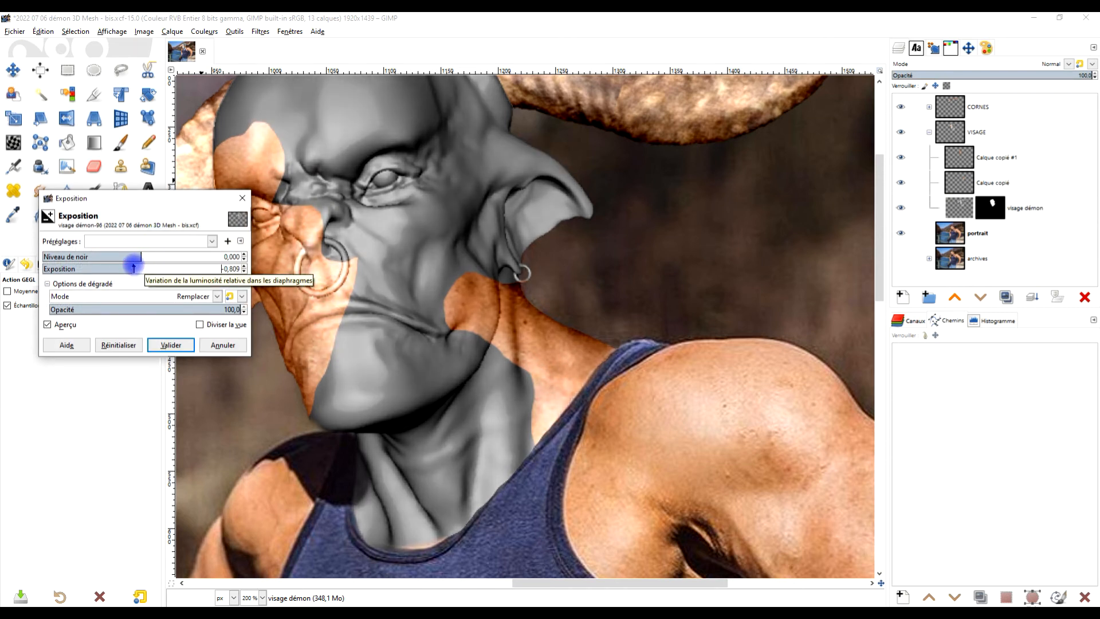
mouse_move(140, 256)
left_mouse_down()
mouse_move(169, 258)
mouse_move(111, 256)
mouse_move(179, 256)
mouse_move(131, 269)
left_mouse_up()
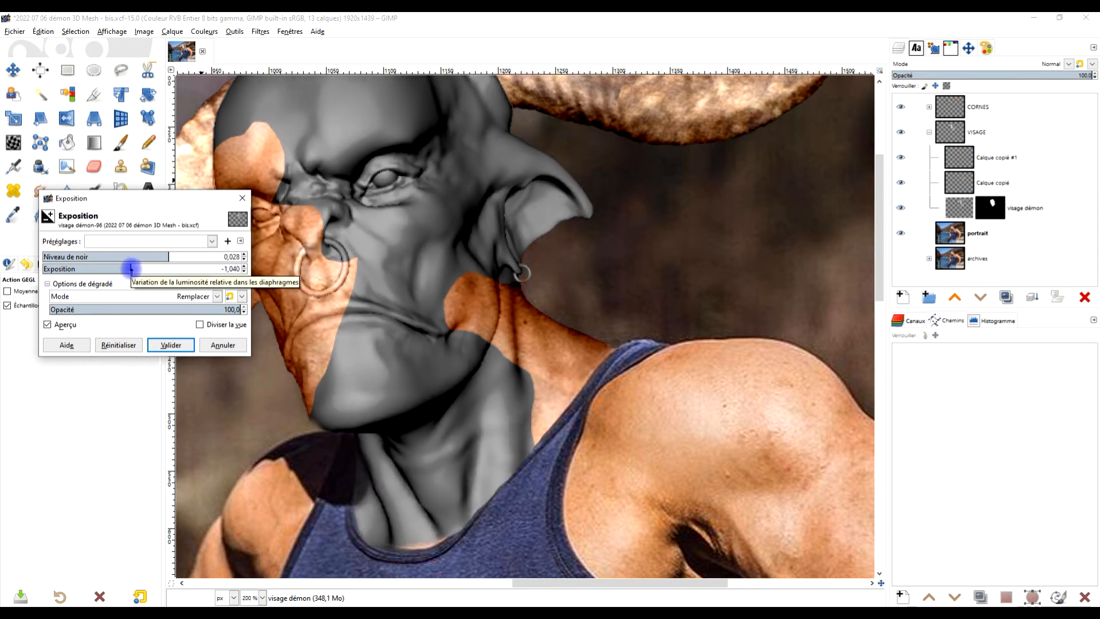
scroll(422, 341, "down", 3)
scroll(405, 358, "up", 3)
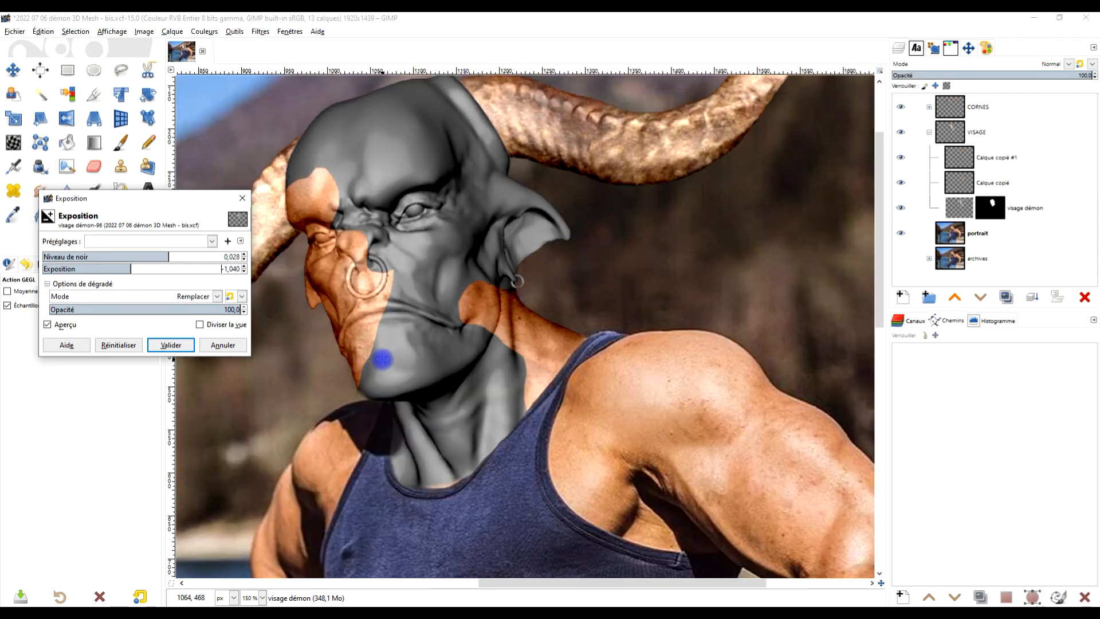
scroll(430, 348, "up", 1)
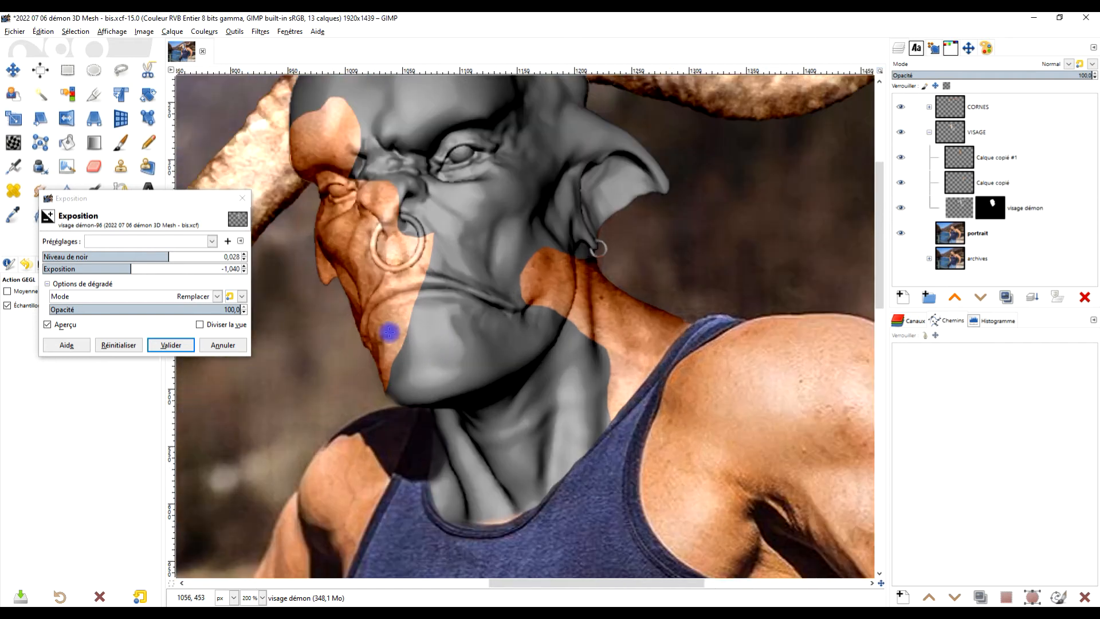
left_click_drag(130, 269, 135, 270)
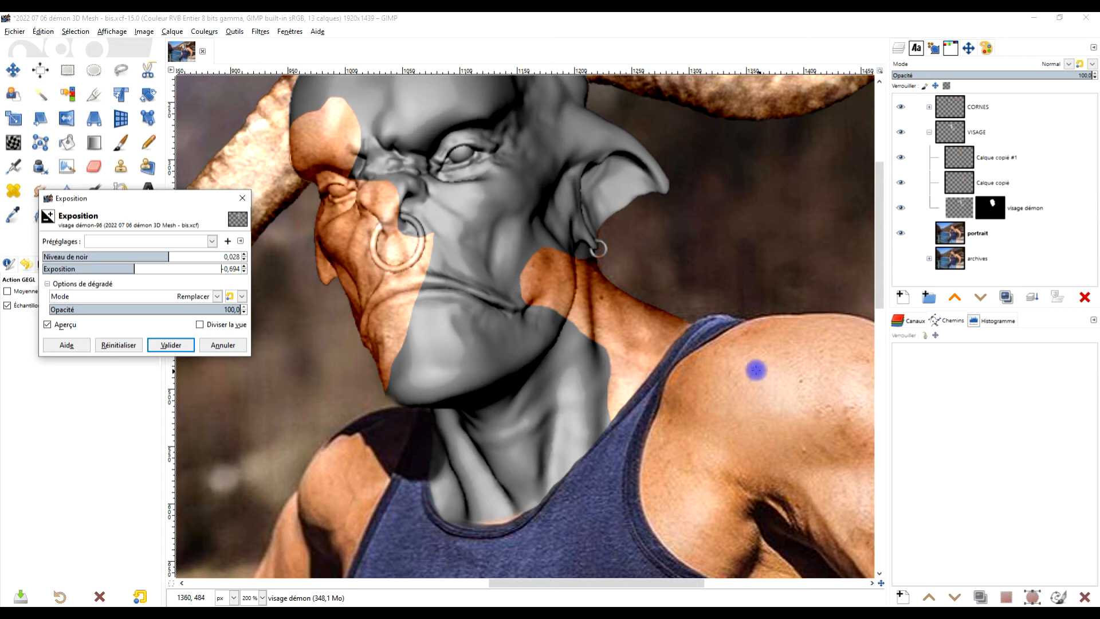
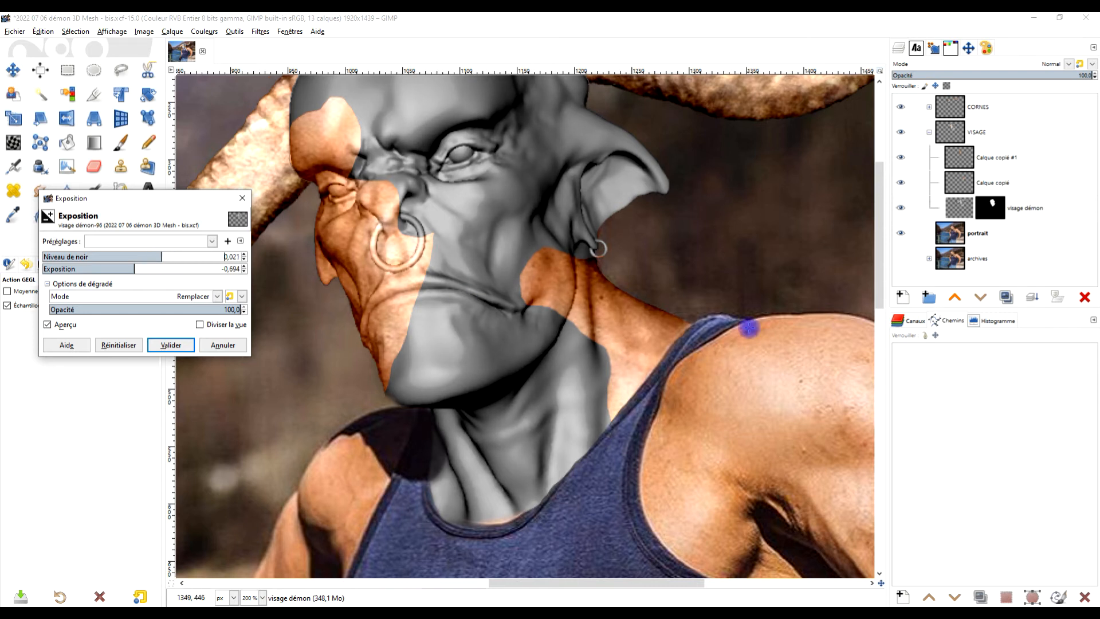
left_click_drag(134, 269, 137, 269)
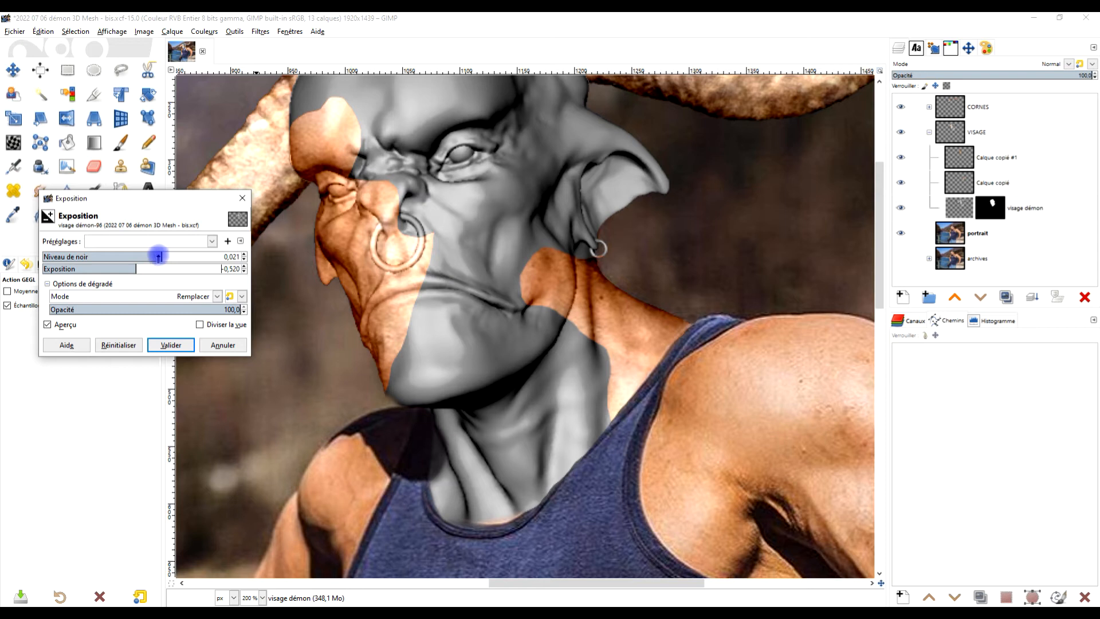
left_click_drag(147, 257, 170, 257)
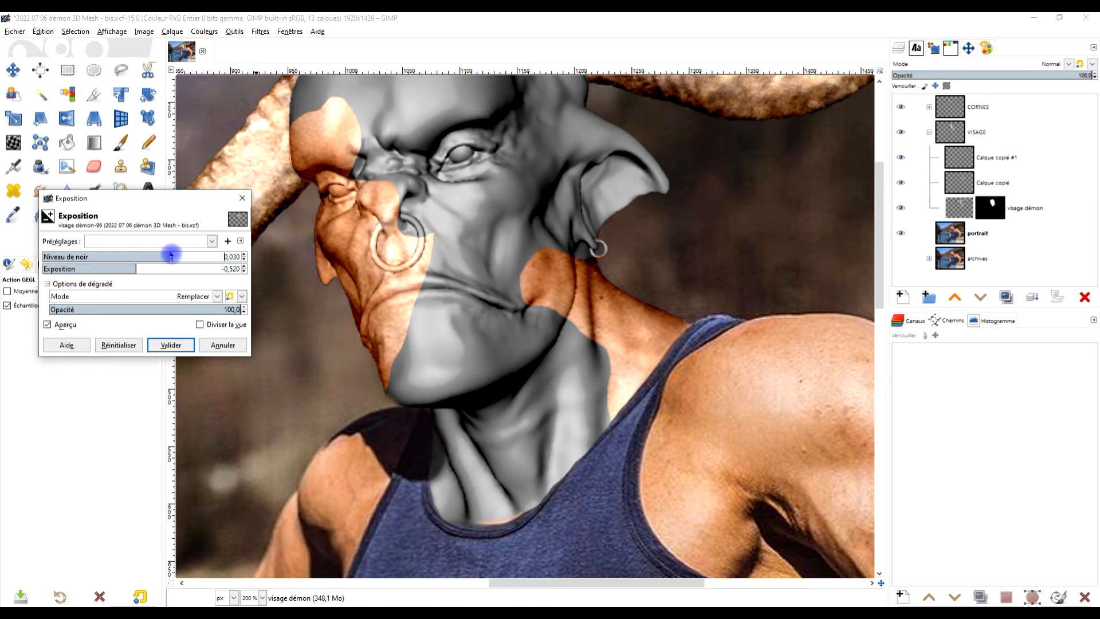
left_click_drag(138, 269, 135, 269)
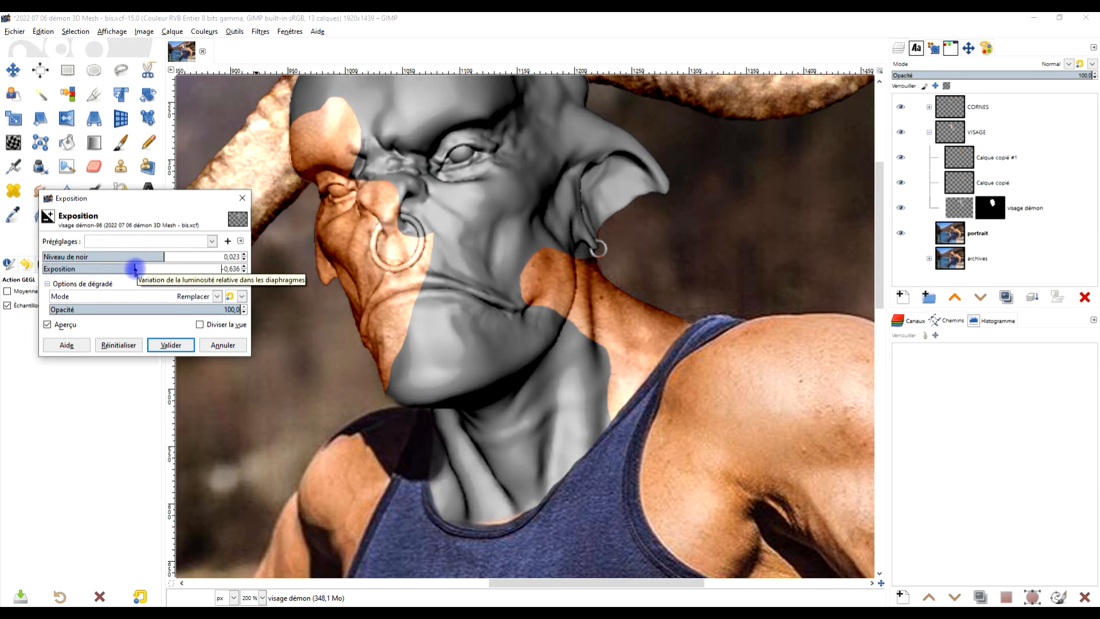
left_click(163, 345)
left_click(960, 208)
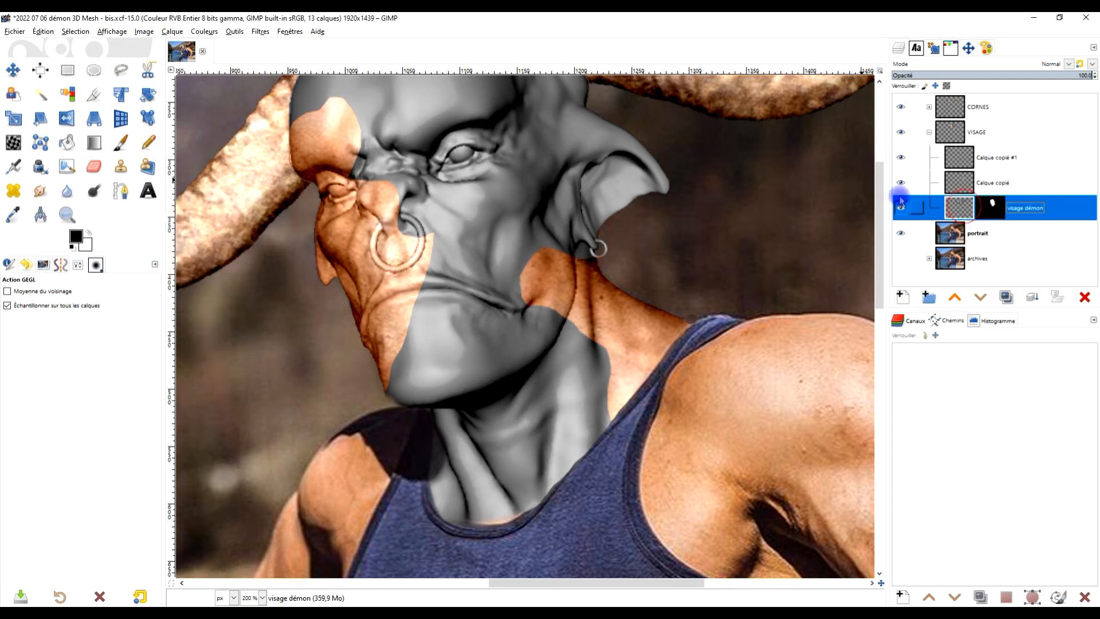
Step: Start a Courbes adjustment on the visage démon layer, setting the black point's output to 46 and the white point's output to 217
left_click(195, 31)
left_click(235, 152)
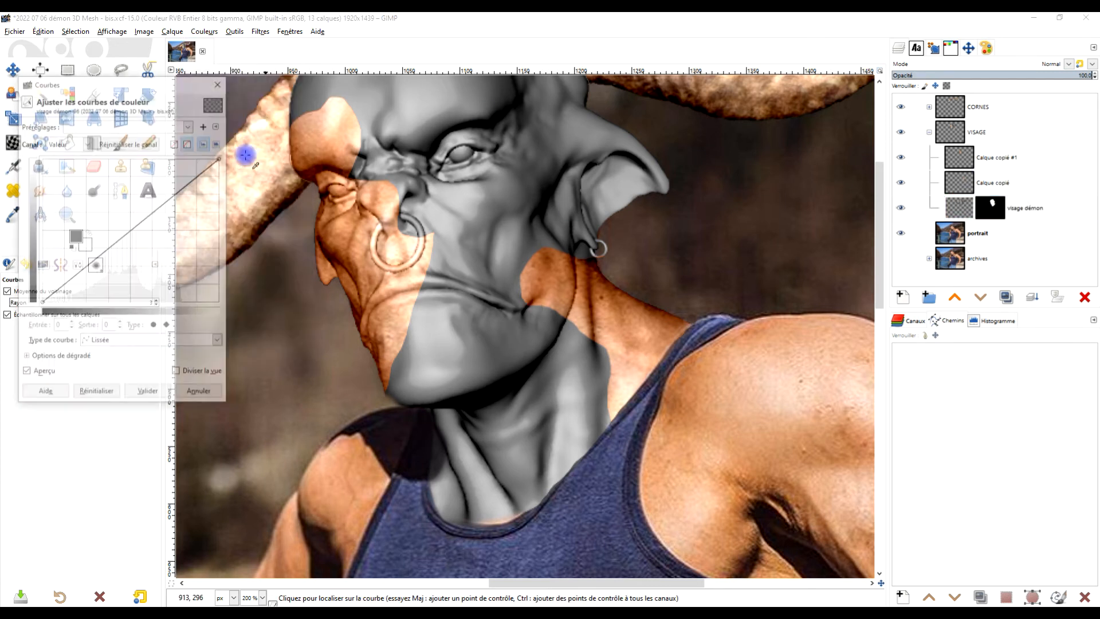
left_click(398, 242)
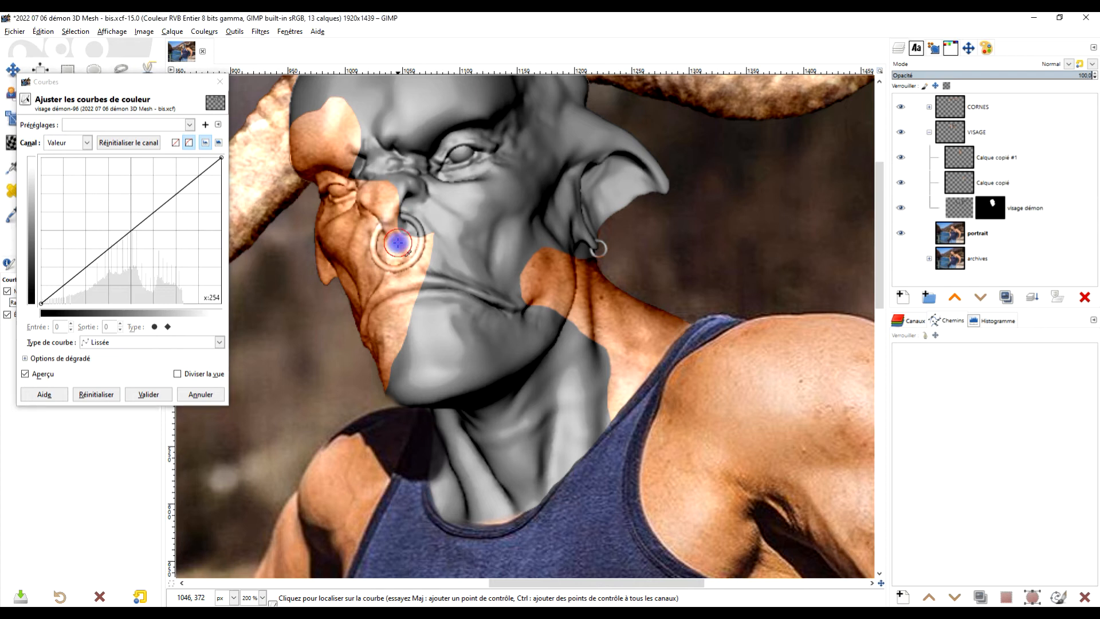
mouse_move(216, 165)
left_mouse_down()
mouse_move(222, 157)
mouse_move(221, 180)
left_mouse_up()
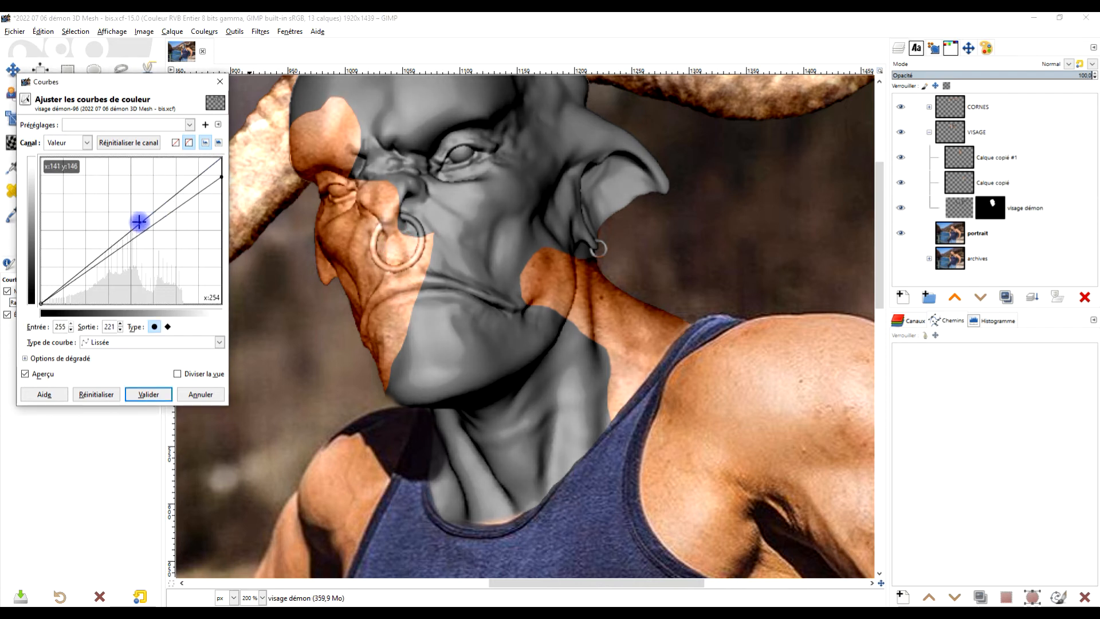
left_click_drag(43, 301, 37, 277)
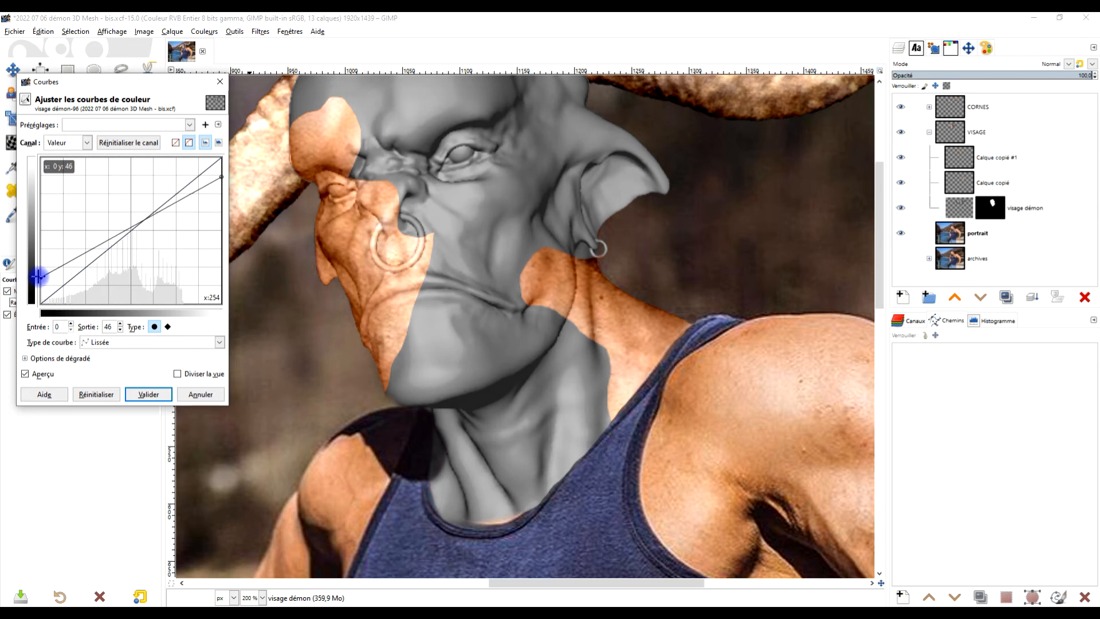
left_click_drag(222, 175, 223, 181)
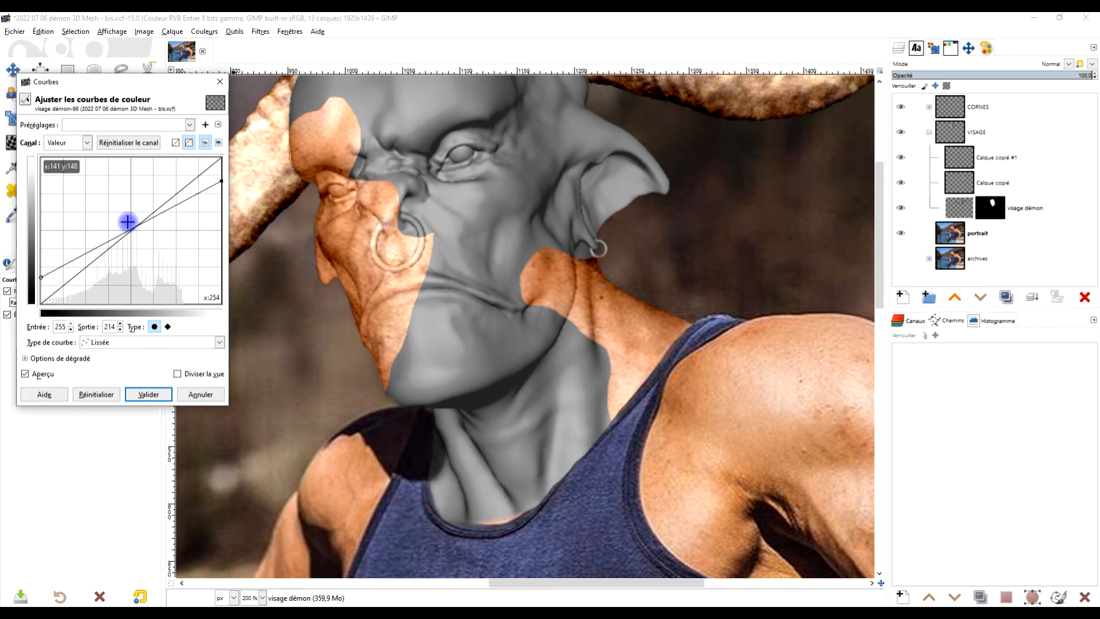
left_click_drag(222, 180, 224, 178)
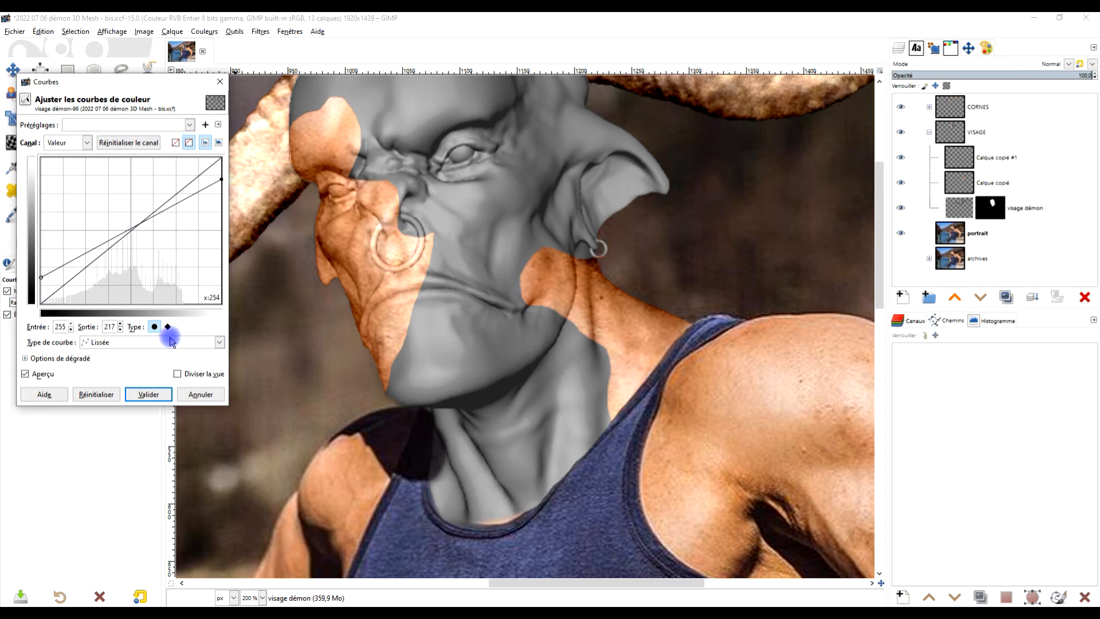
Step: Compare the head with and without the curve preview, set the black point's output to 19 and apply the adjustment
left_click(45, 375)
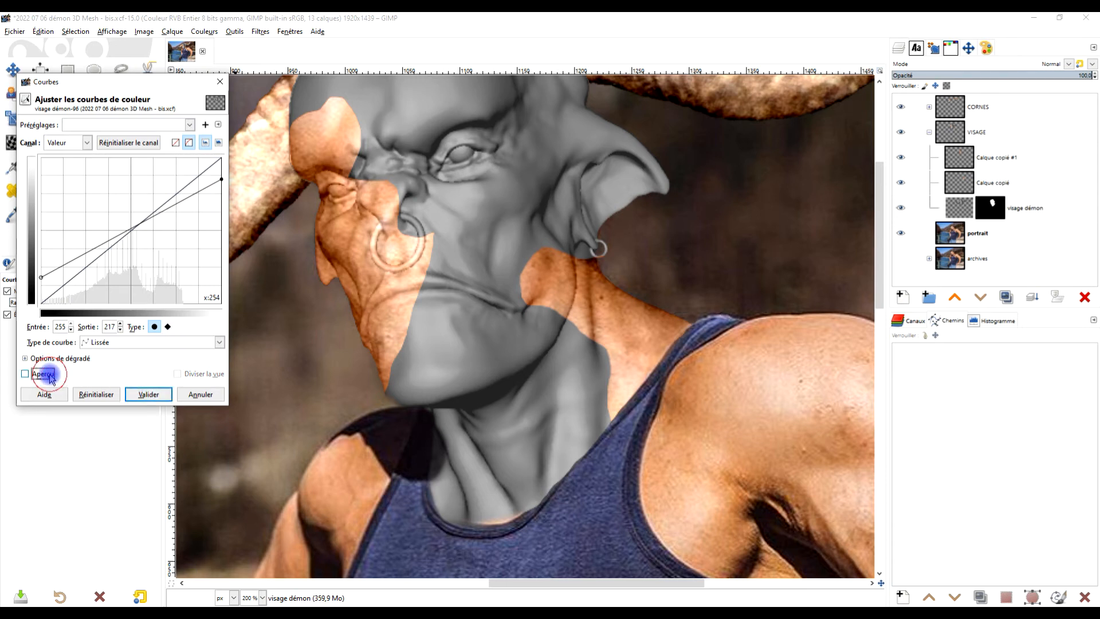
left_click(45, 375)
left_click(45, 375)
left_click(44, 374)
left_click_drag(40, 275, 36, 293)
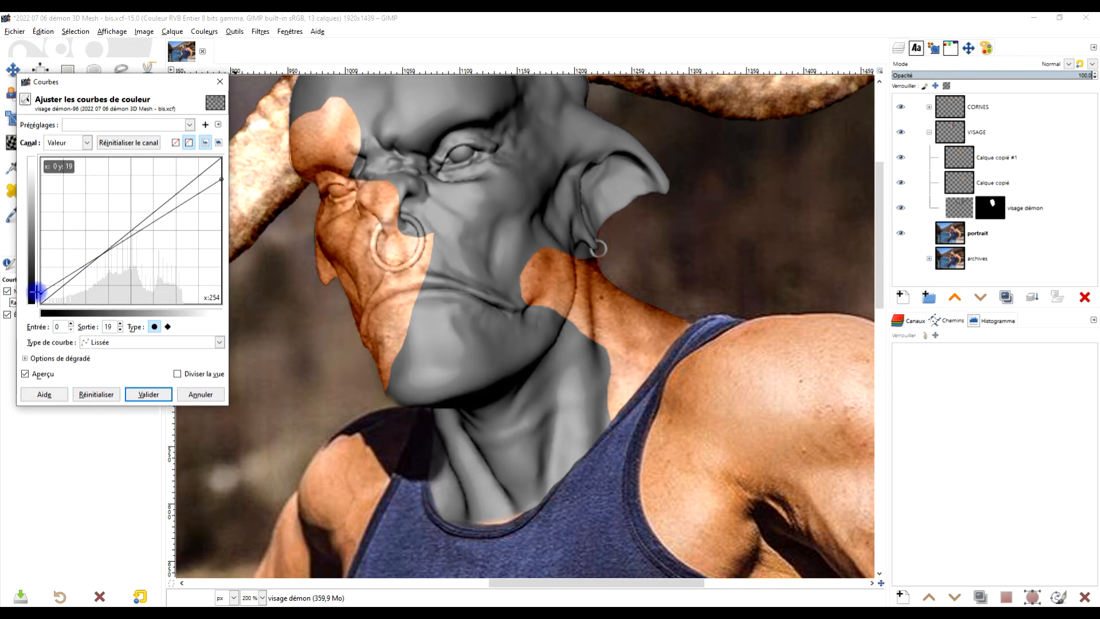
left_click(148, 394)
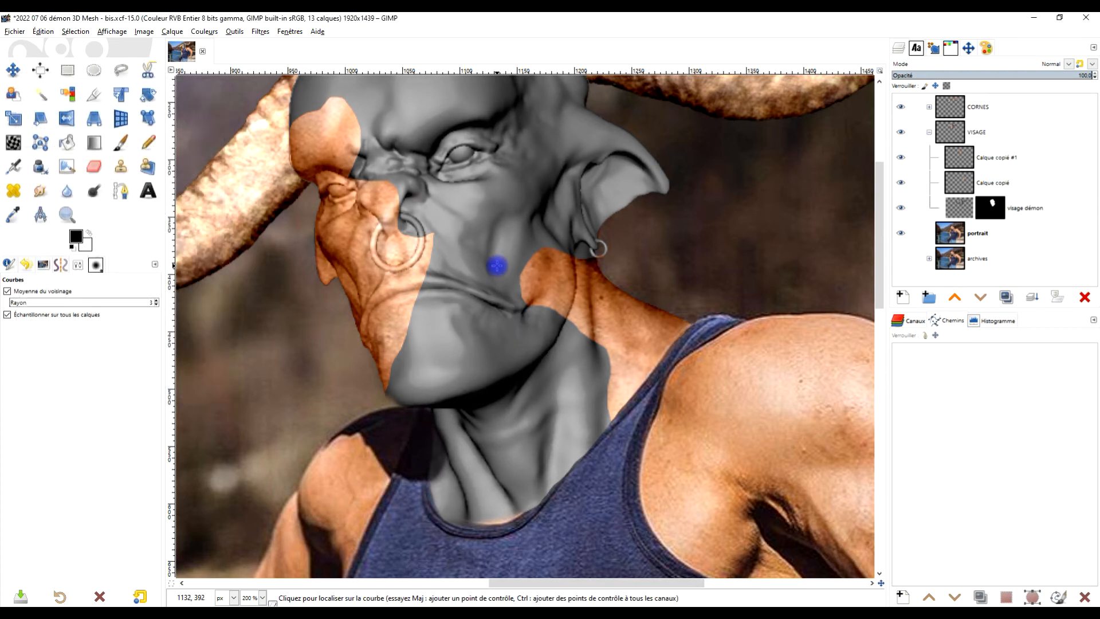
Step: Expand the Calque copié layer holding the neck skin patch to the image dimensions
scroll(556, 261, "down", 3)
scroll(561, 291, "up", 3)
left_click_drag(585, 155, 559, 336)
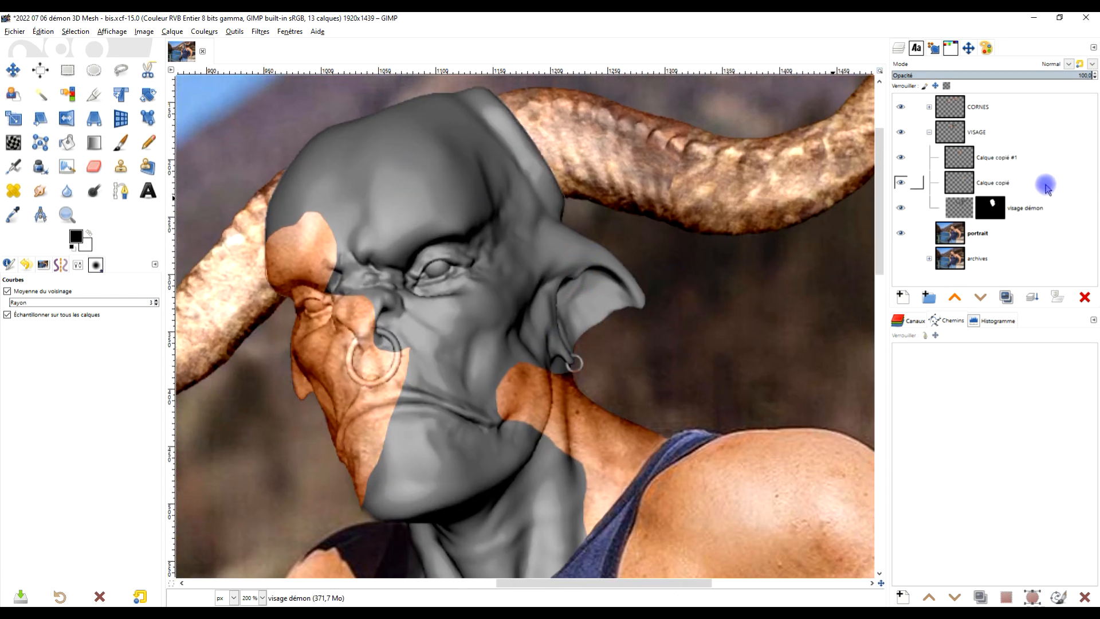
left_click(1008, 183)
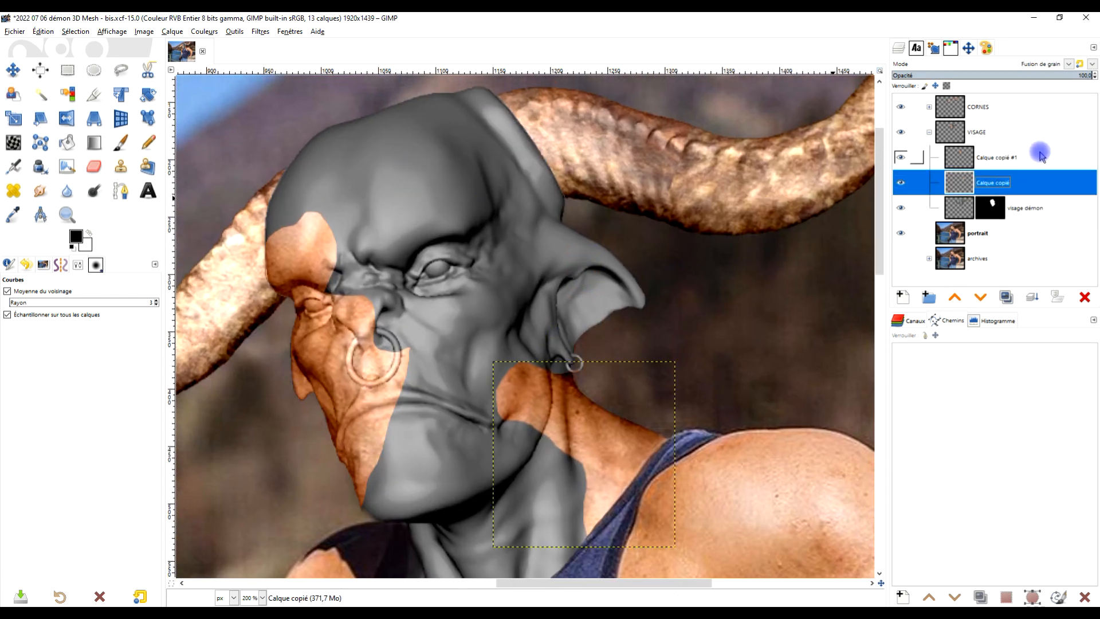
right_click(966, 189)
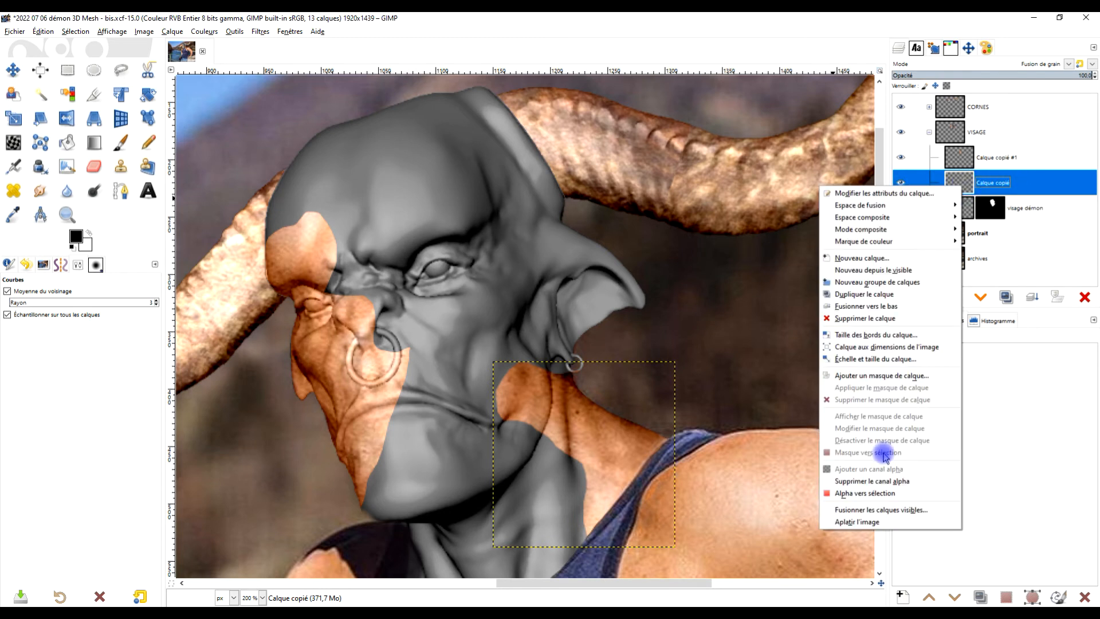
left_click(923, 347)
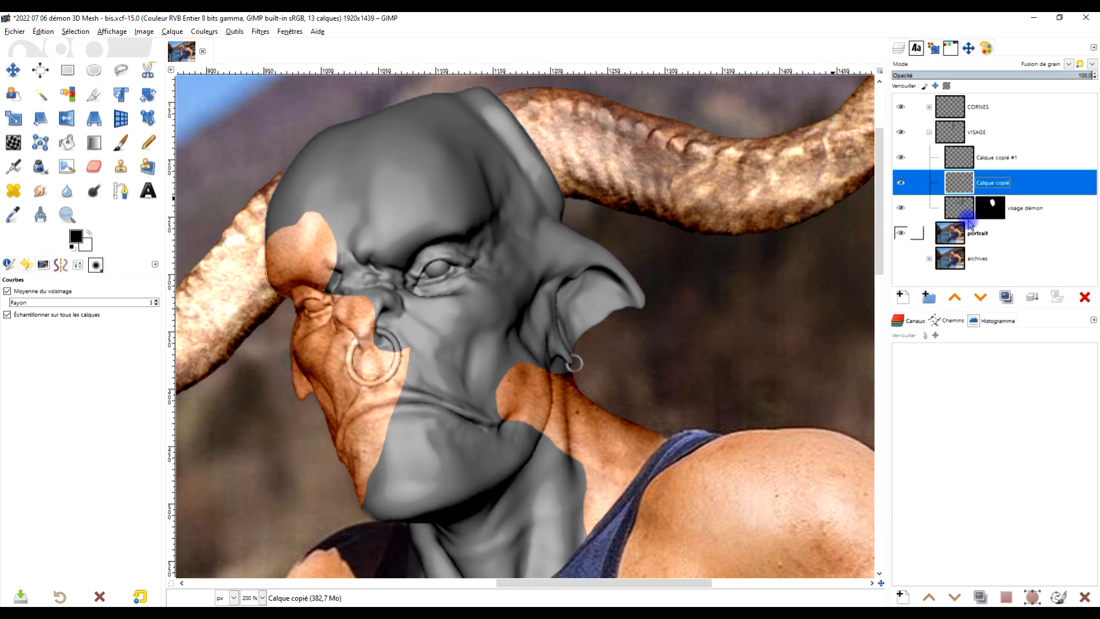
Step: Rename the Calque copié layer as peau 1 and the Calque copié #1 layer as peau 2
double_click(987, 185)
type("peau")
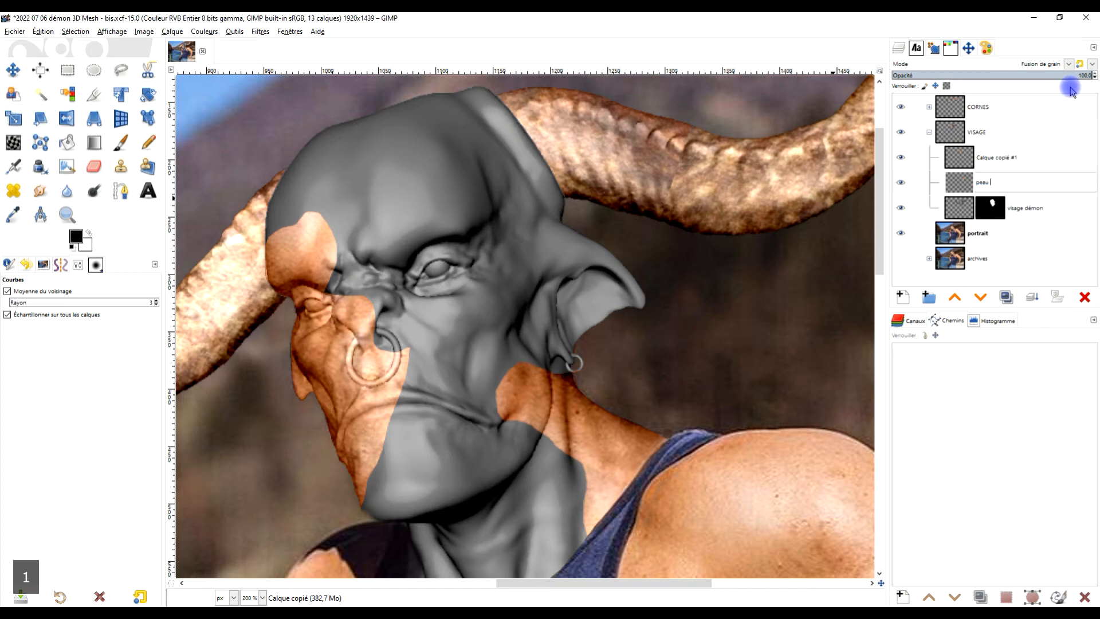
key("Return")
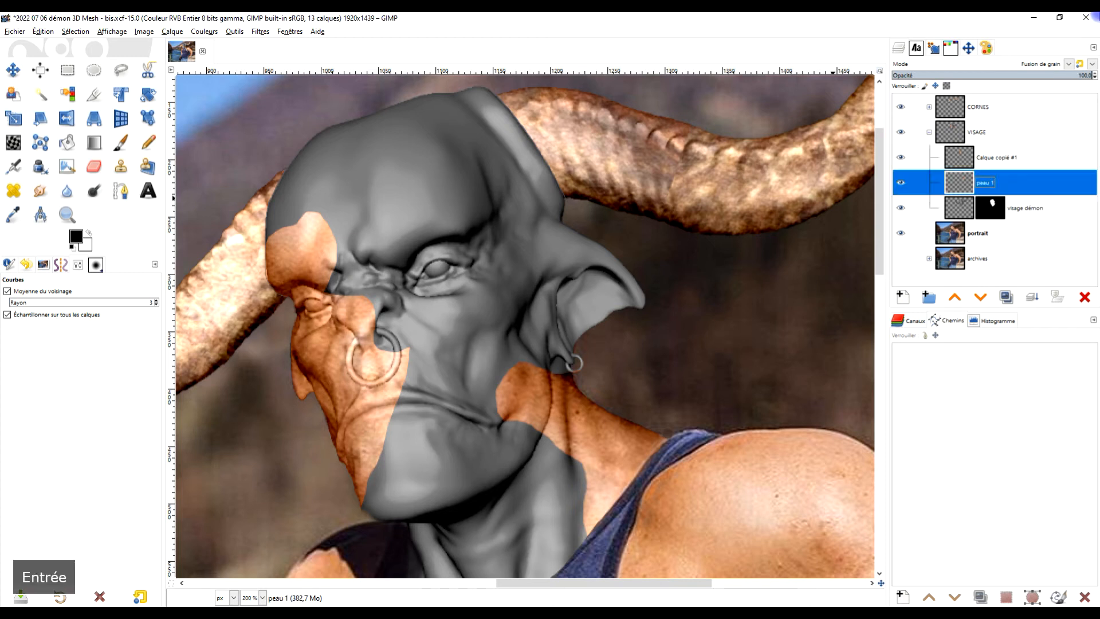
double_click(997, 158)
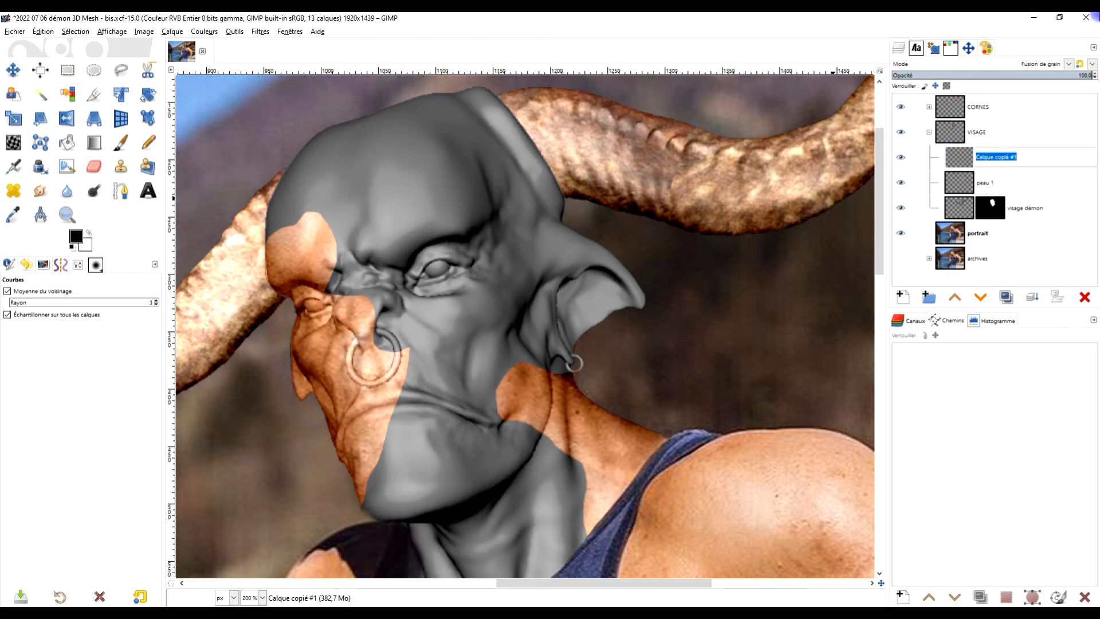
type("peau 2")
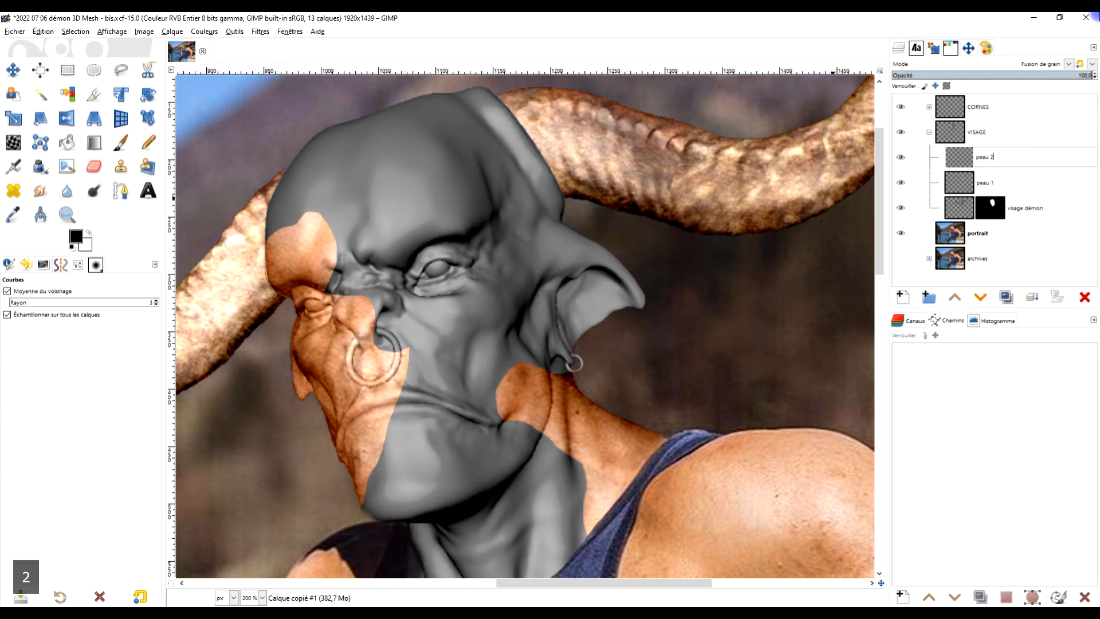
key("Return")
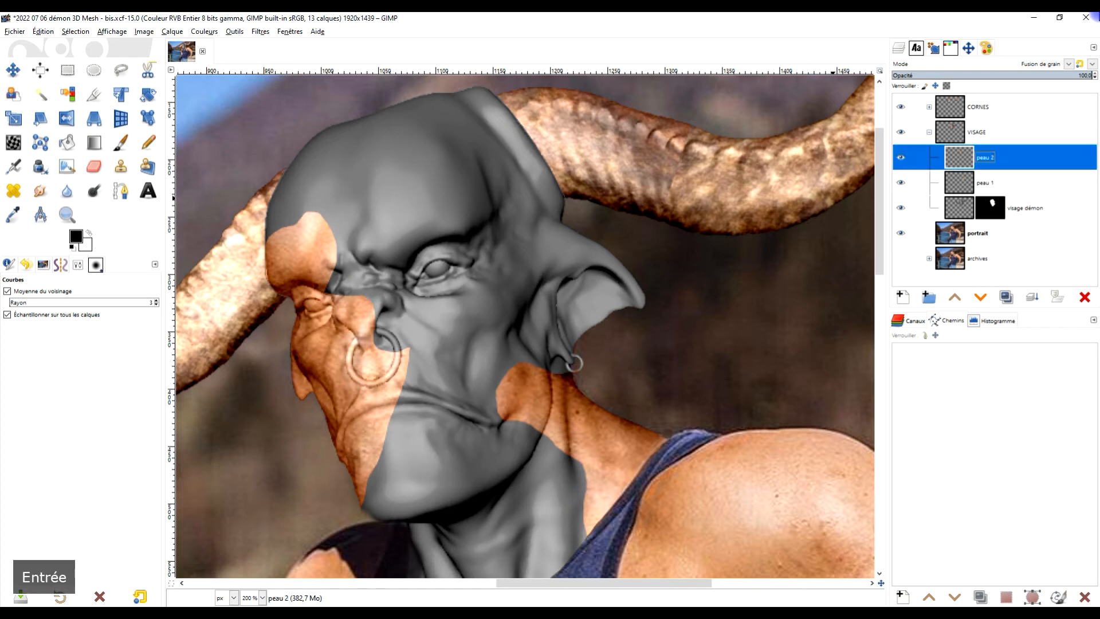
Step: On the peau 2 layer, set the Clone tool's source on the textured skin of the demon's lower cheek
left_click(119, 166)
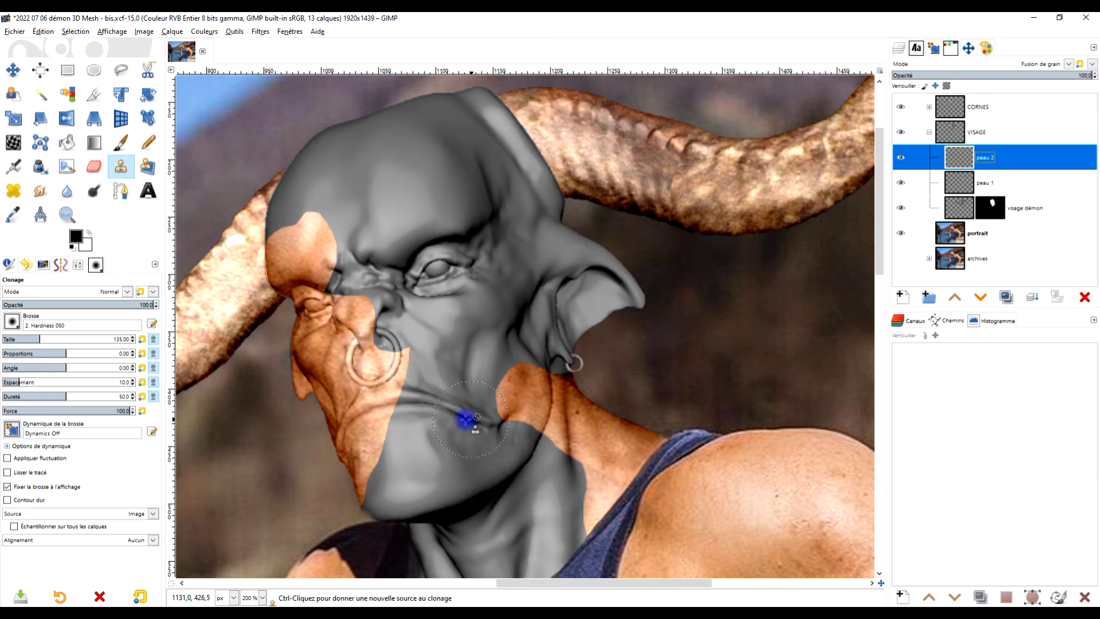
scroll(279, 360, "up", 2)
left_click_drag(375, 321, 411, 368)
left_click(912, 156)
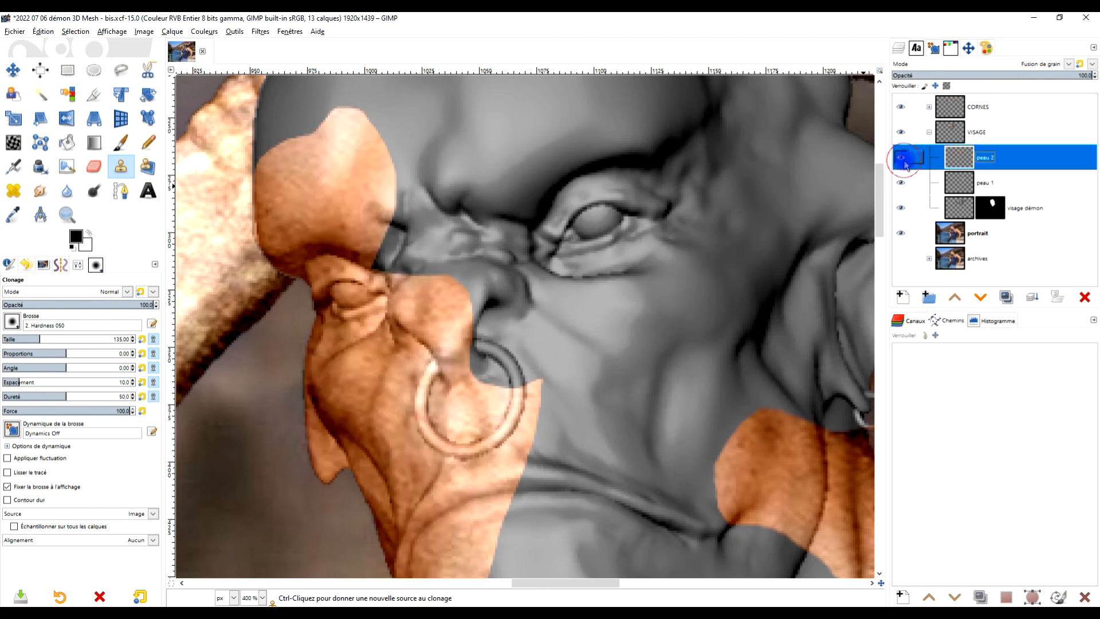
left_click_drag(319, 246, 389, 352)
left_click_drag(413, 468, 393, 204)
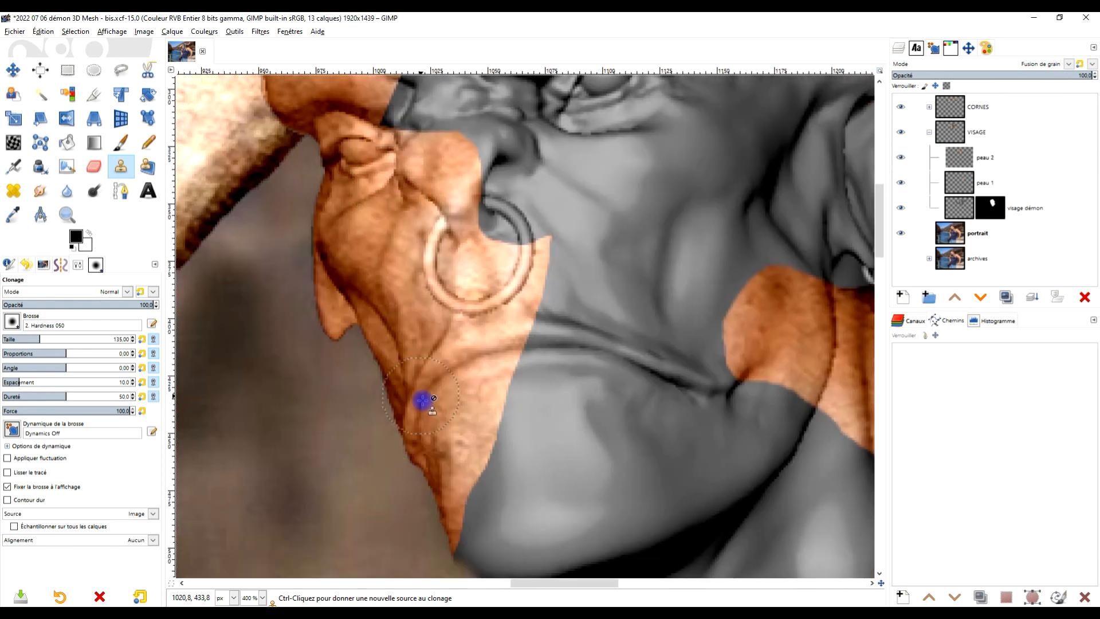
key("ctrl")
left_click(450, 393, "ctrl")
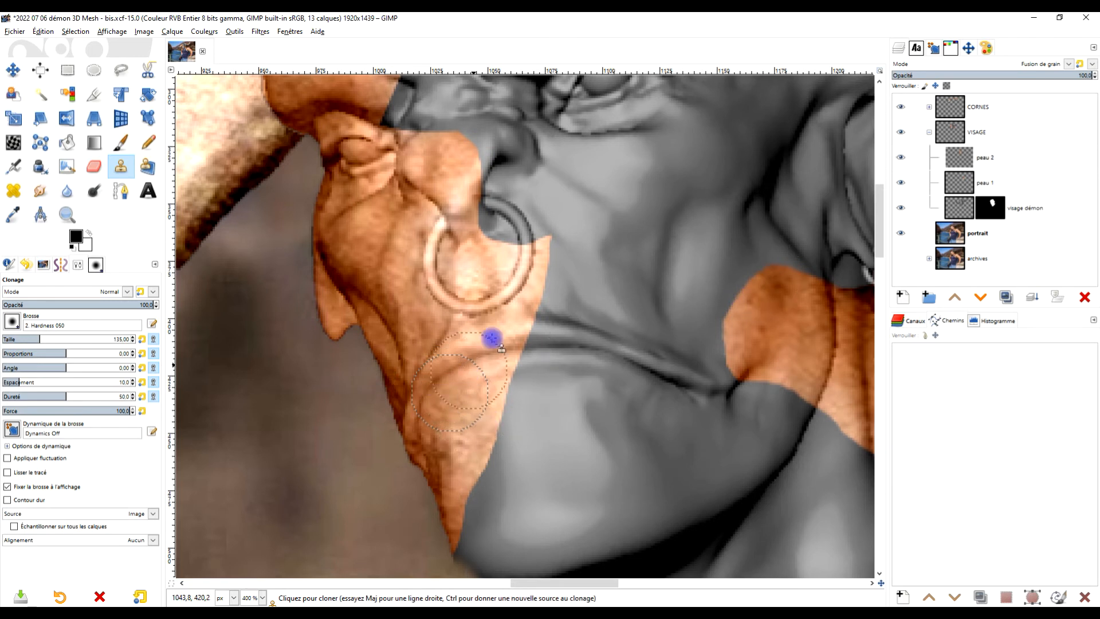
Step: Clone the skin texture over the grey areas of the nose, the nose bridge and the brow between the eyes
scroll(552, 369, "up", 4)
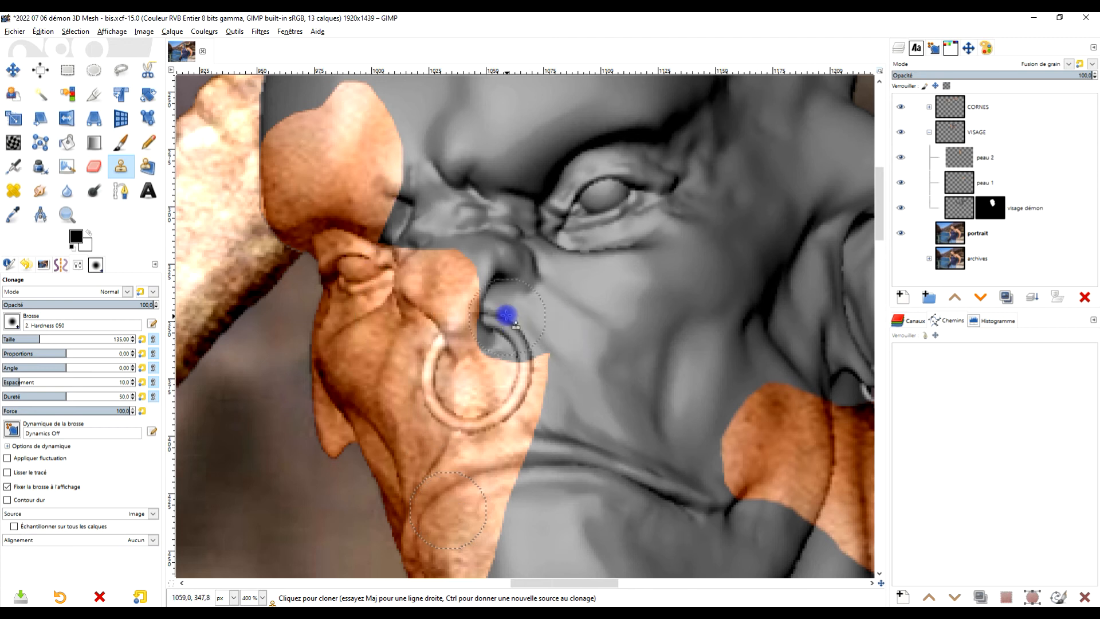
mouse_move(587, 322)
left_mouse_down()
mouse_move(520, 376)
mouse_move(537, 355)
mouse_move(538, 204)
mouse_move(556, 376)
mouse_move(503, 351)
mouse_move(383, 108)
mouse_move(360, 100)
mouse_move(332, 111)
mouse_move(338, 119)
left_mouse_up()
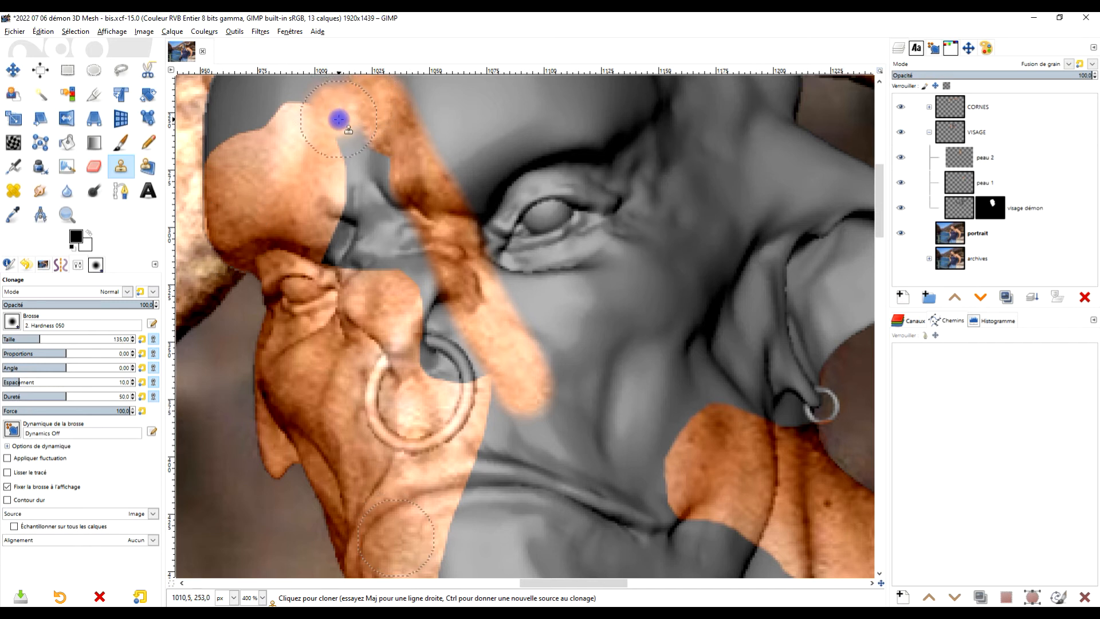
left_click_drag(467, 363, 356, 140)
mouse_move(376, 260)
left_mouse_down()
mouse_move(349, 196)
mouse_move(336, 260)
mouse_move(329, 248)
left_mouse_up()
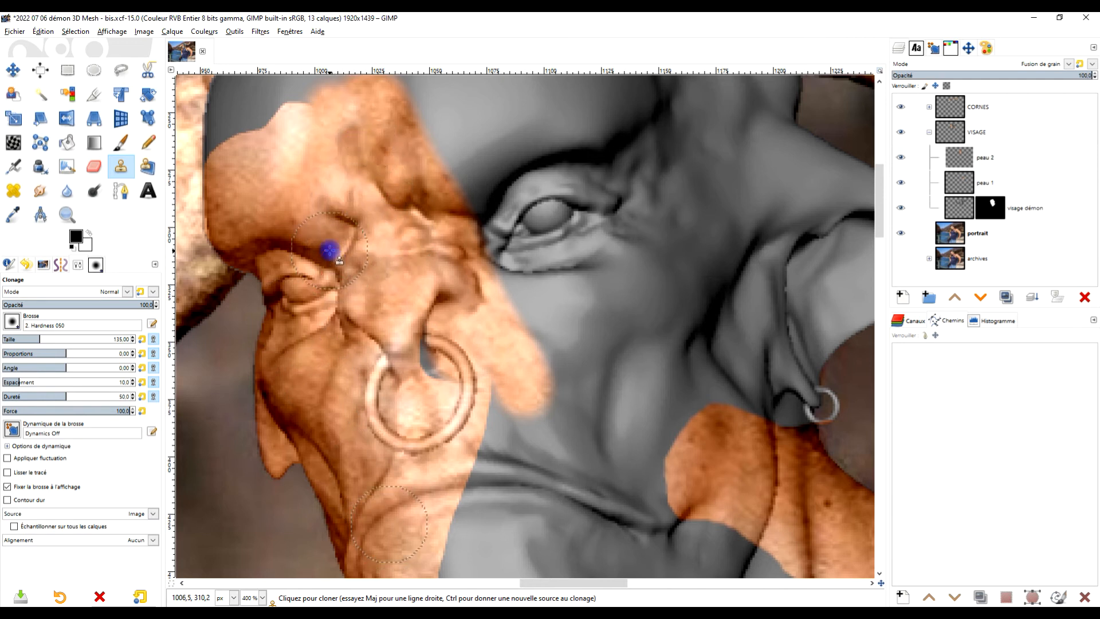
left_click_drag(446, 376, 425, 356)
Step: Clone the skin texture over the front of the demon's chin, from below the mouth to the jaw edge
scroll(503, 231, "down", 6)
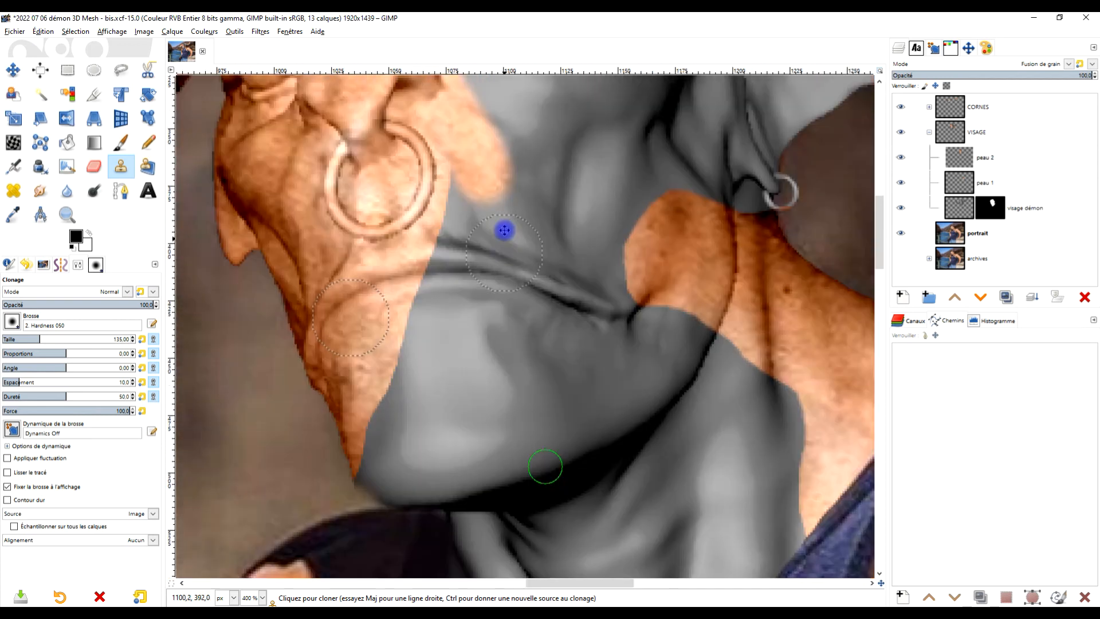
scroll(498, 302, "up", 8)
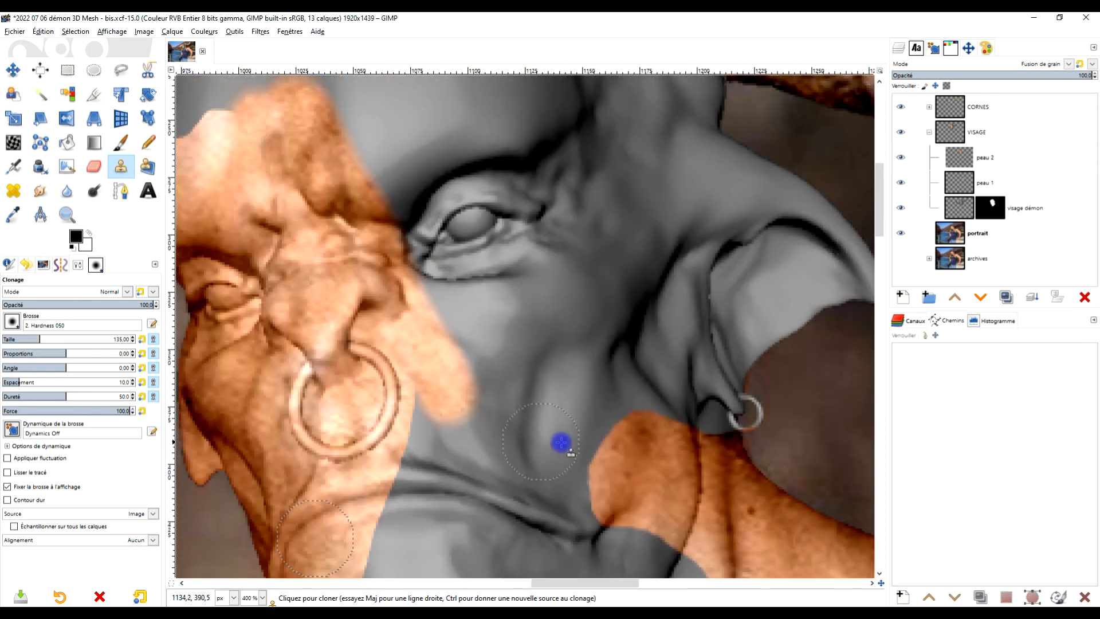
scroll(501, 167, "down", 6)
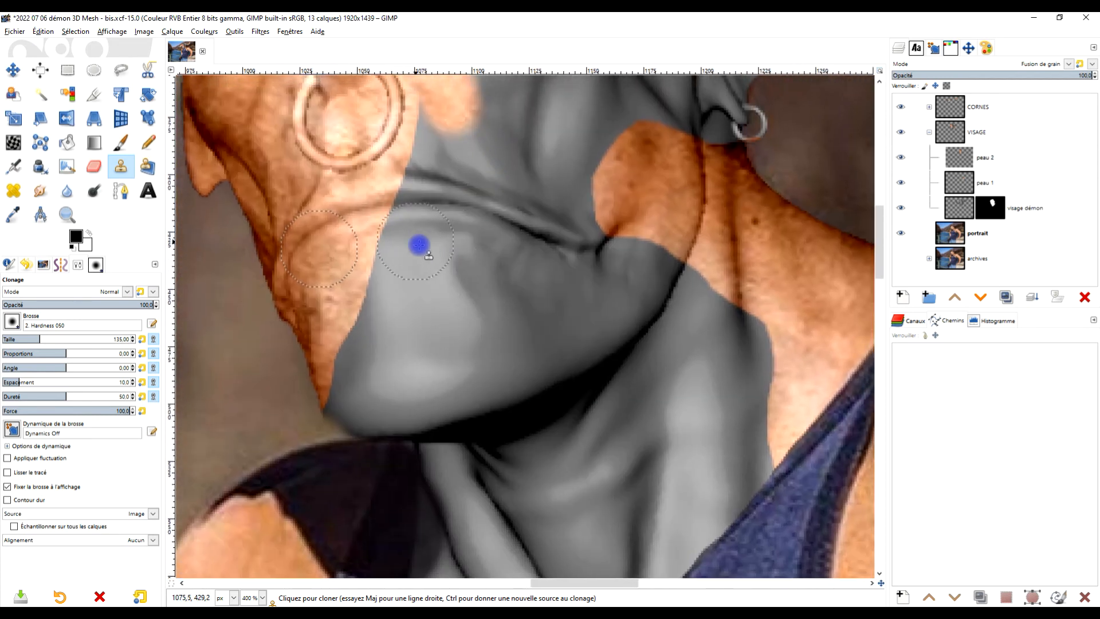
mouse_move(369, 435)
left_mouse_down()
mouse_move(342, 406)
mouse_move(351, 372)
mouse_move(412, 436)
mouse_move(360, 345)
mouse_move(380, 331)
mouse_move(394, 264)
mouse_move(430, 389)
mouse_move(441, 411)
mouse_move(459, 404)
mouse_move(457, 374)
mouse_move(408, 291)
mouse_move(397, 222)
mouse_move(418, 209)
mouse_move(406, 240)
left_mouse_up()
mouse_move(433, 280)
left_mouse_down()
mouse_move(484, 369)
mouse_move(484, 388)
mouse_move(472, 381)
left_mouse_up()
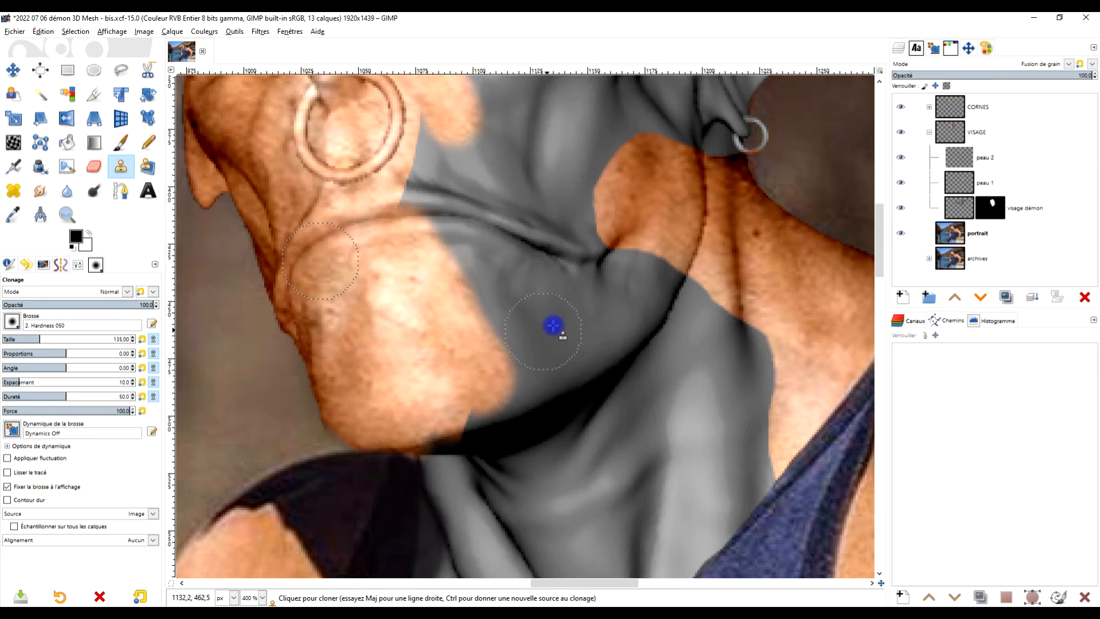
Step: Clone the skin texture over the grey side of the chin, the mouth corner and the cheek up to below the eye
scroll(553, 326, "down", 1)
scroll(554, 326, "up", 3)
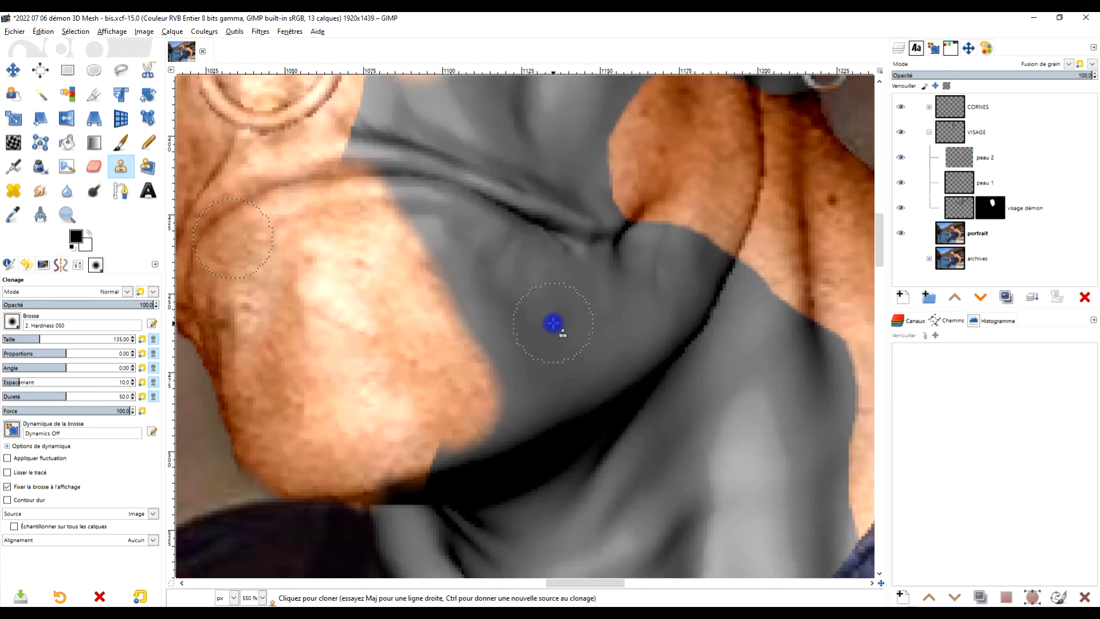
left_click(154, 515)
left_click(148, 480)
left_click_drag(445, 310, 487, 360)
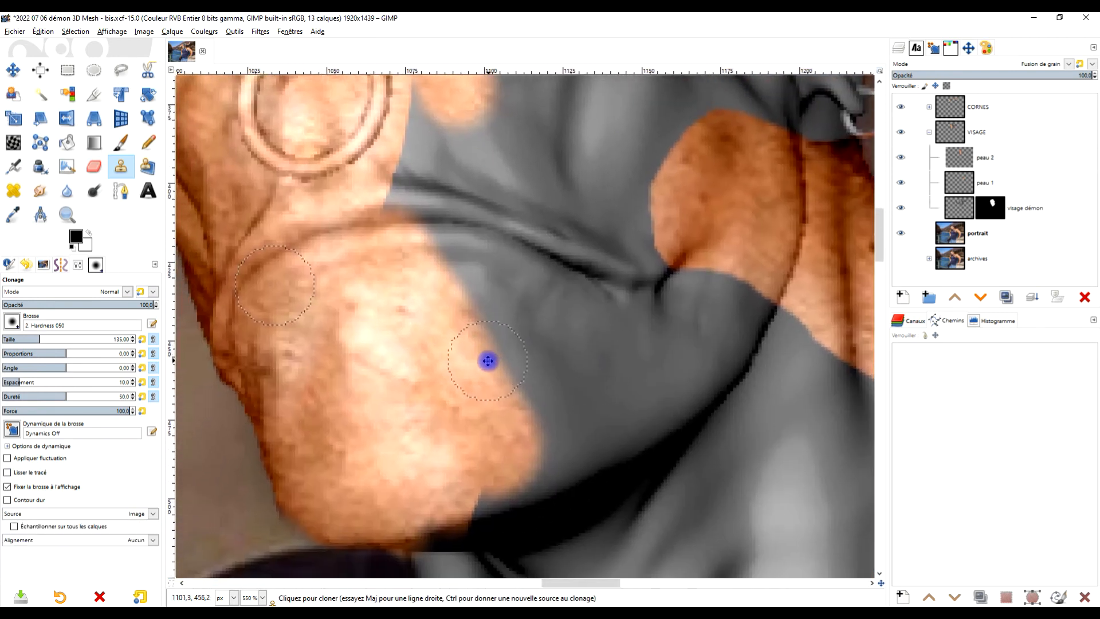
scroll(550, 411, "up", 1)
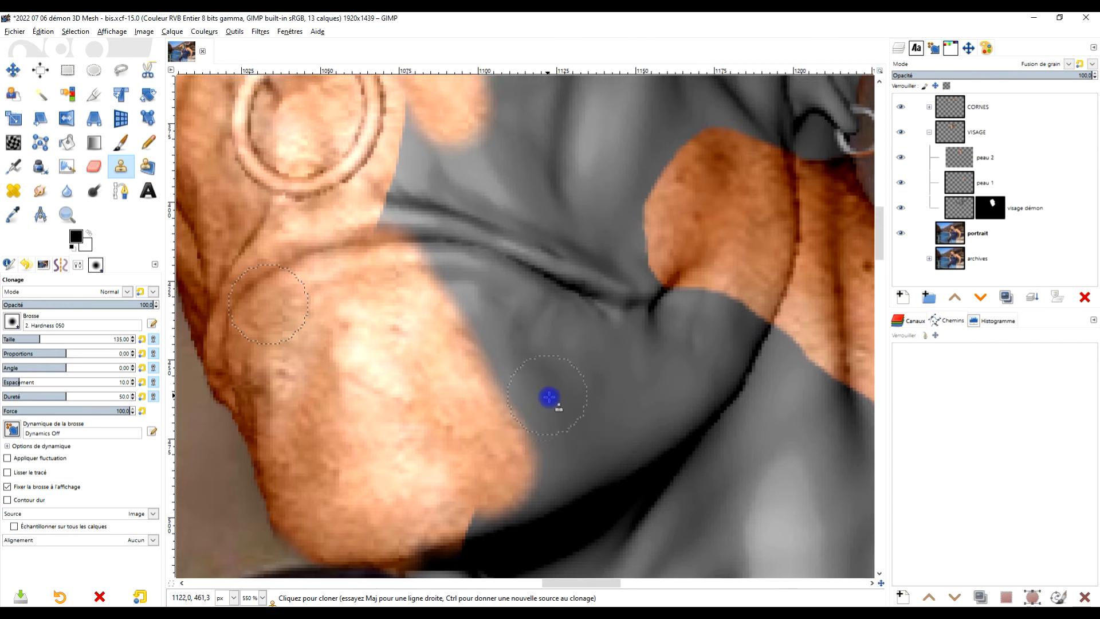
scroll(564, 399, "down", 2)
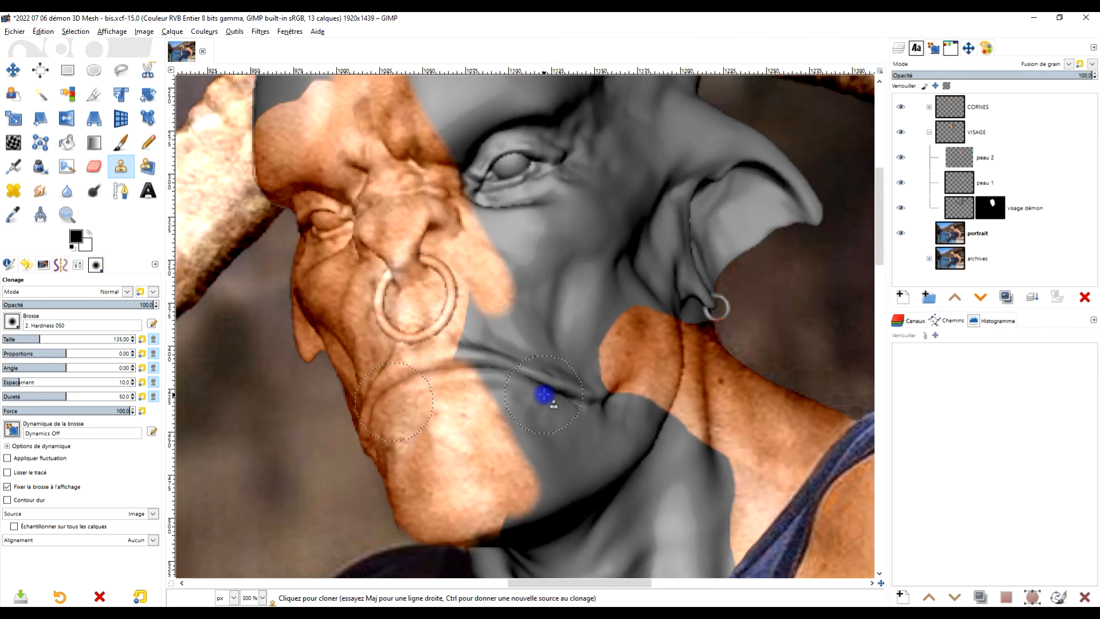
scroll(547, 394, "down", 1)
left_click_drag(564, 324, 518, 436)
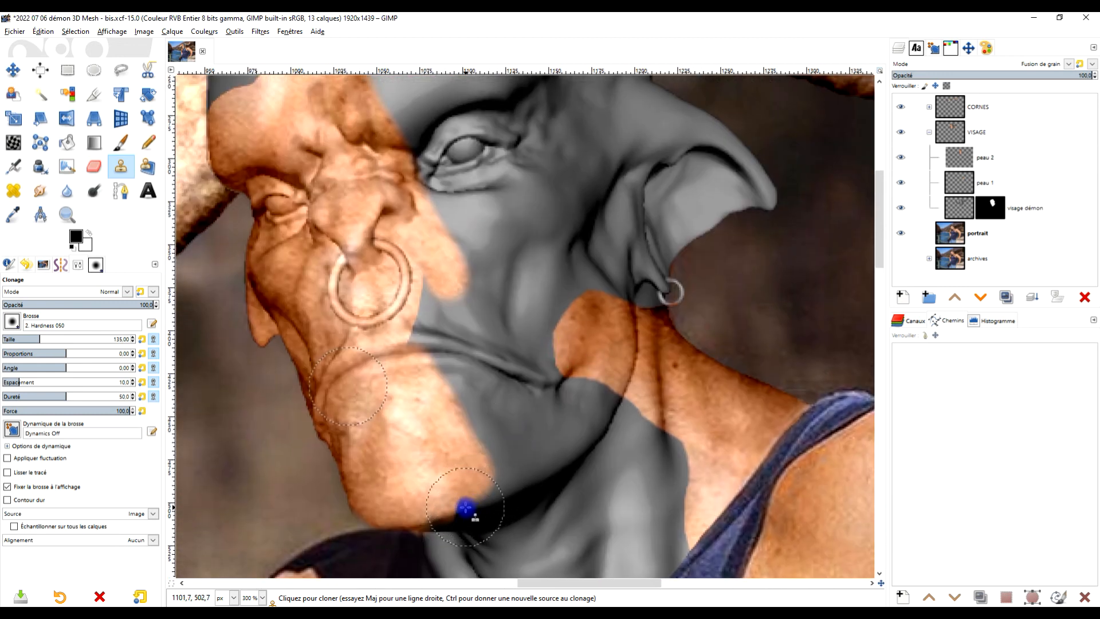
mouse_move(460, 503)
left_mouse_down()
mouse_move(503, 474)
mouse_move(428, 336)
mouse_move(429, 296)
mouse_move(484, 363)
mouse_move(519, 442)
mouse_move(533, 454)
mouse_move(565, 431)
mouse_move(479, 243)
mouse_move(426, 164)
left_mouse_up()
left_click_drag(491, 208, 516, 416)
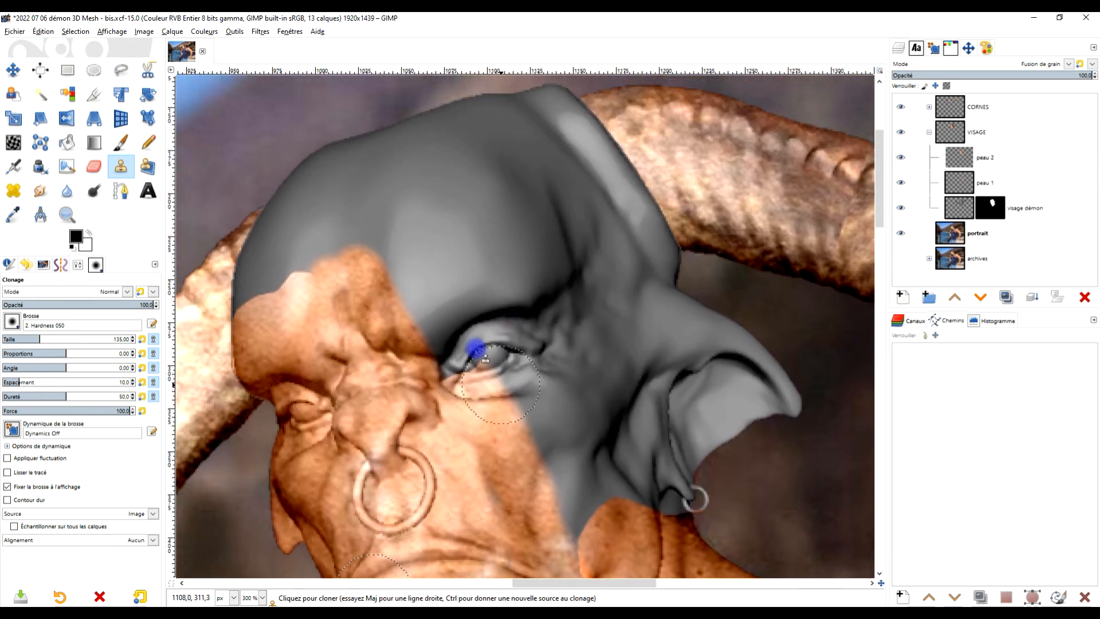
Step: Clone the skin texture over the inner eye area, the brow and the forehead up to the top of the skull
mouse_move(445, 360)
left_mouse_down()
mouse_move(444, 336)
mouse_move(408, 298)
mouse_move(394, 256)
left_mouse_up()
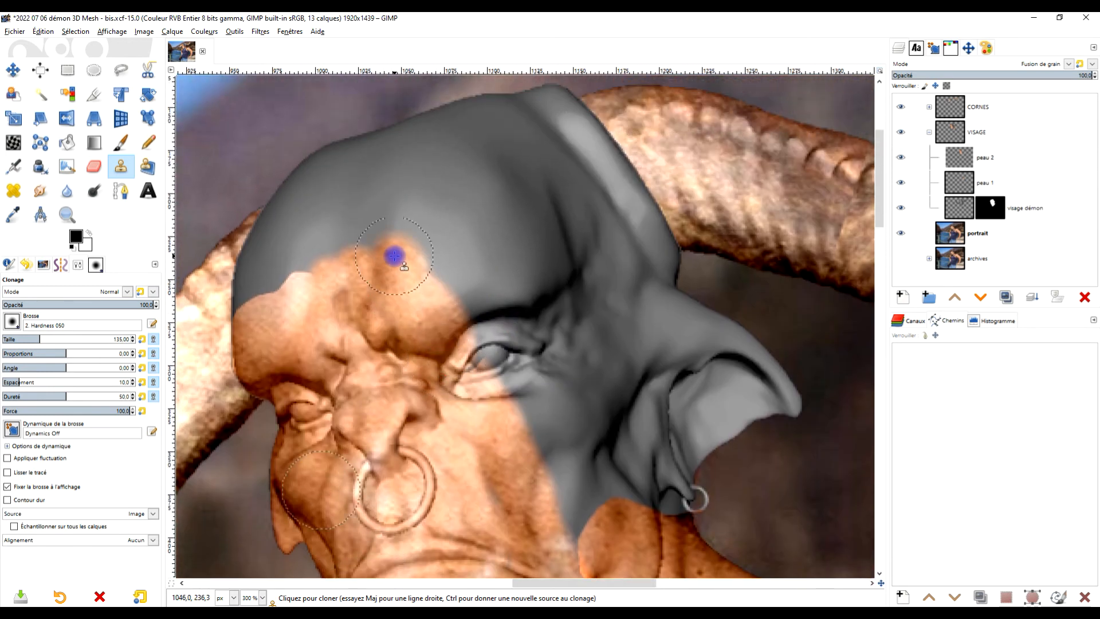
mouse_move(254, 297)
left_mouse_down()
mouse_move(251, 274)
mouse_move(240, 303)
mouse_move(268, 231)
left_mouse_up()
mouse_move(300, 272)
left_mouse_down()
mouse_move(299, 195)
mouse_move(283, 218)
mouse_move(327, 177)
mouse_move(342, 248)
mouse_move(358, 159)
mouse_move(395, 232)
mouse_move(407, 153)
mouse_move(425, 164)
mouse_move(429, 249)
mouse_move(454, 278)
mouse_move(449, 159)
mouse_move(429, 136)
mouse_move(374, 148)
mouse_move(434, 182)
mouse_move(471, 326)
mouse_move(491, 290)
mouse_move(491, 199)
left_mouse_up()
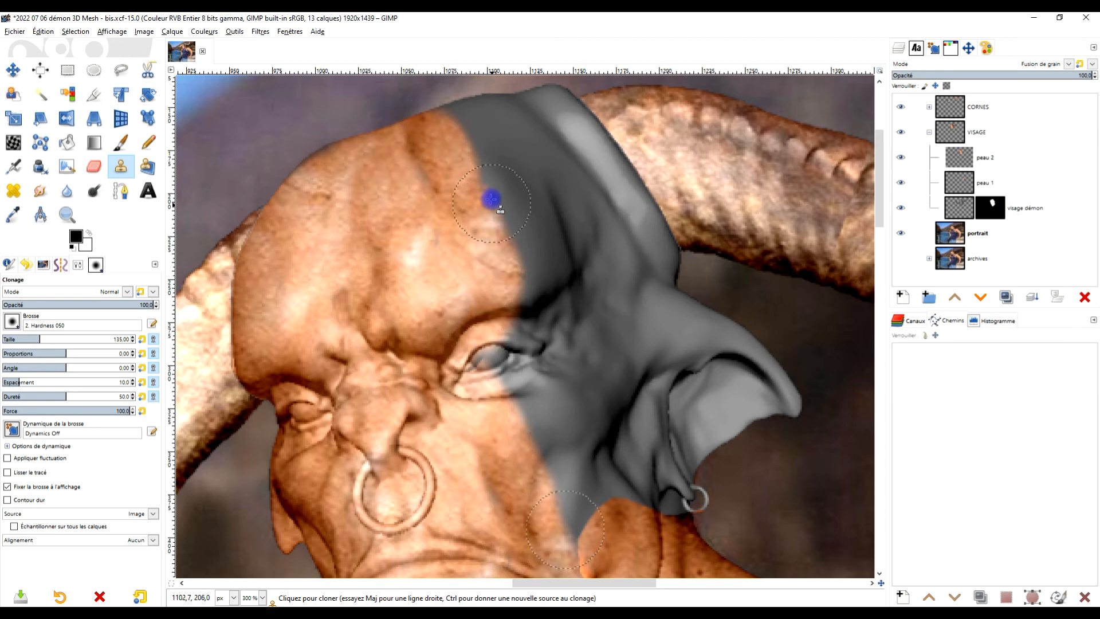
Step: Examine the remaining grey areas around the jaw, ear and neck, and compare the head with the peau 1 layer hidden and shown
left_click_drag(550, 312, 455, 105)
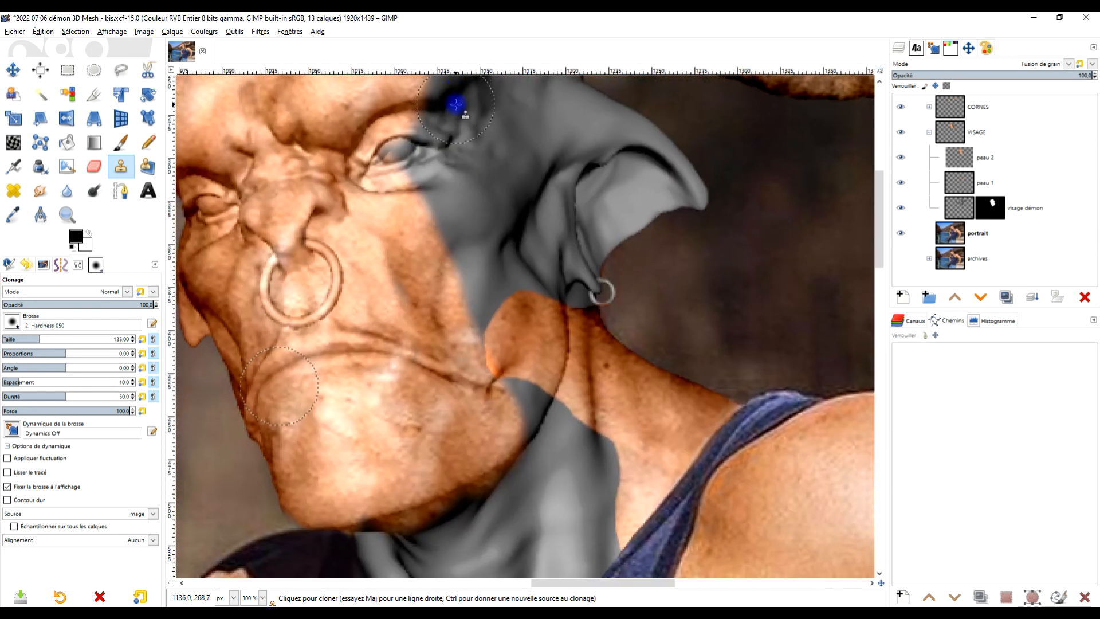
left_click_drag(471, 203, 445, 314)
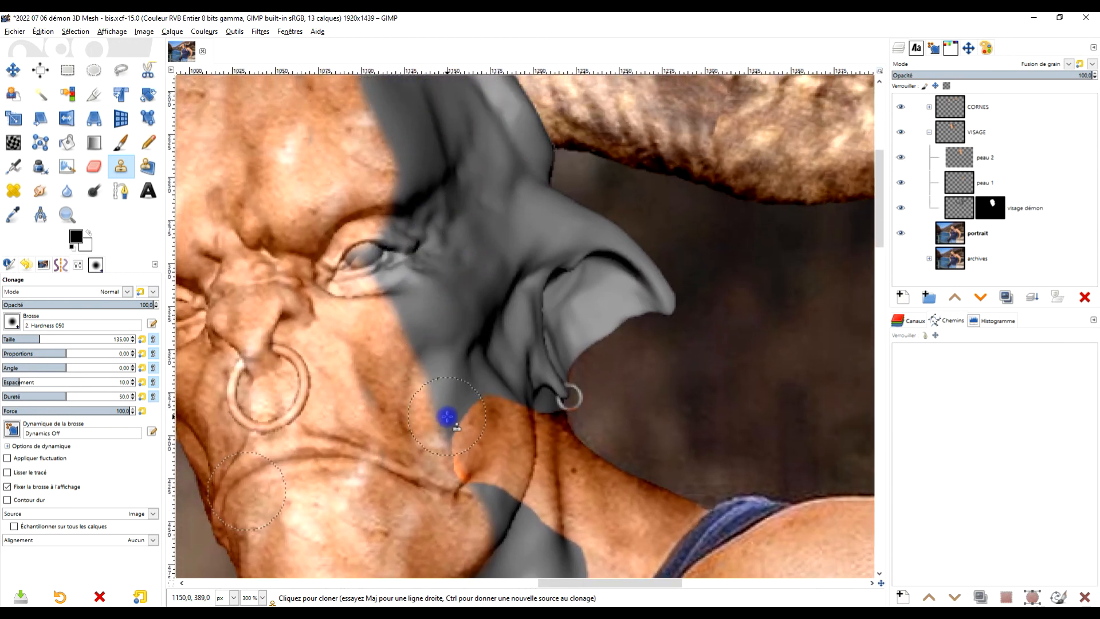
left_click_drag(457, 427, 452, 310)
scroll(526, 326, "down", 3)
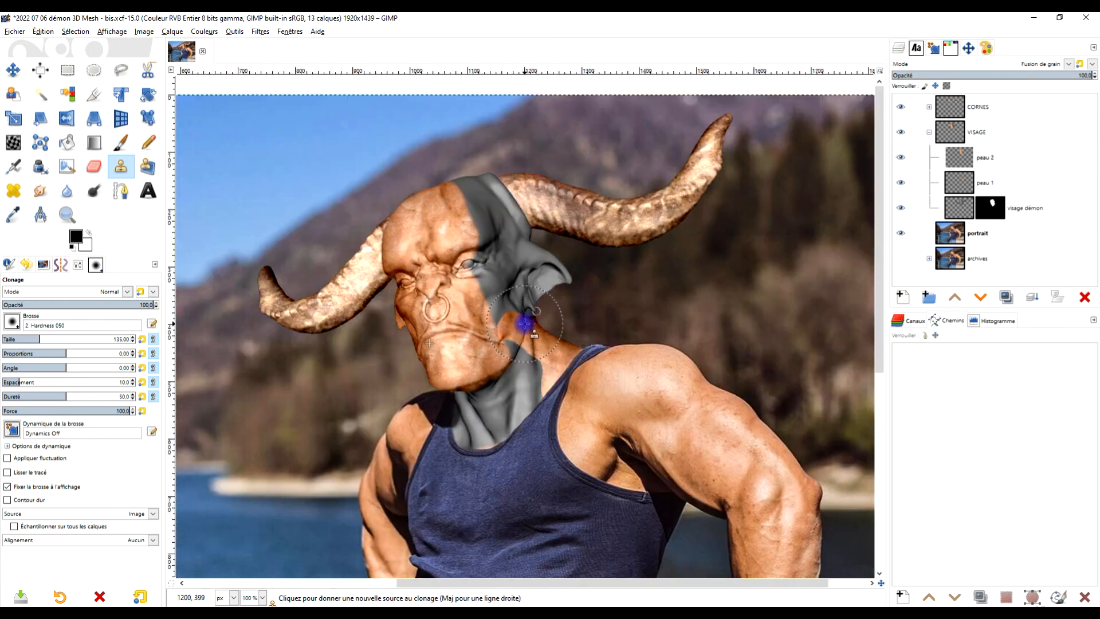
scroll(524, 341, "up", 3)
left_click_drag(531, 315, 563, 283)
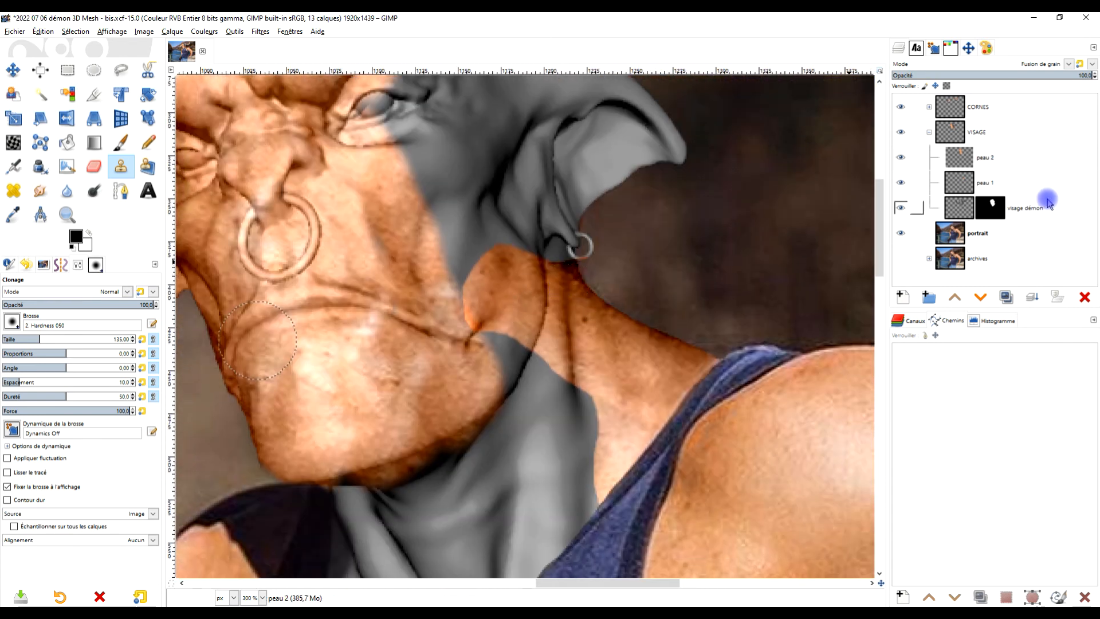
left_click(900, 182)
left_click(900, 183)
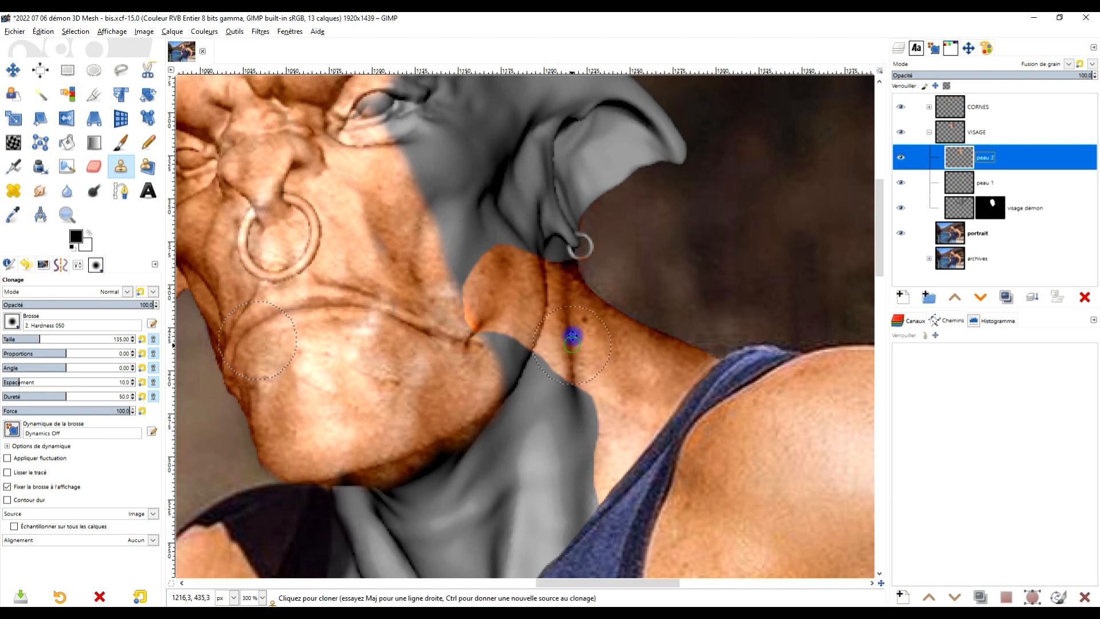
left_click_drag(572, 345, 579, 261)
left_click_drag(655, 305, 689, 241)
left_click(966, 160)
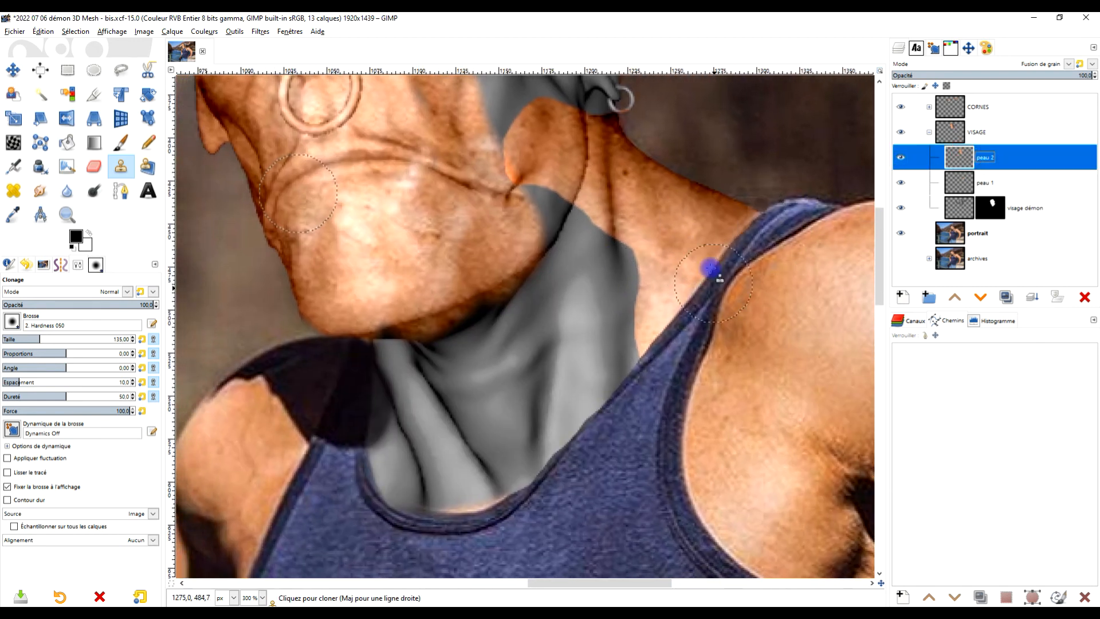
scroll(682, 226, "up", 1)
left_click(702, 219, "ctrl")
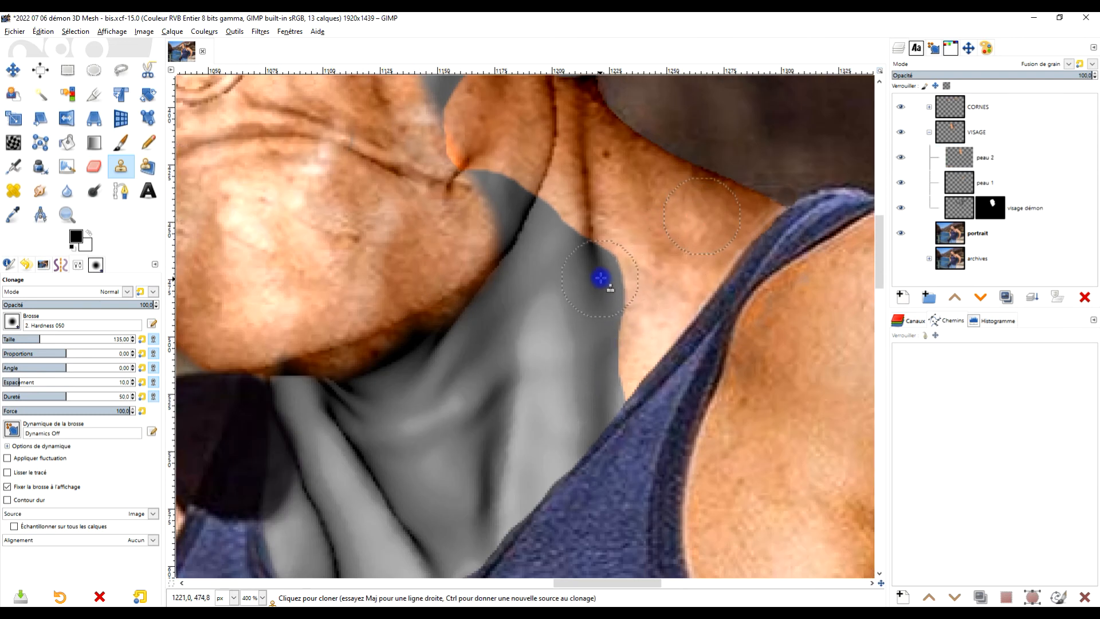
key("ctrl+z")
left_click(897, 158)
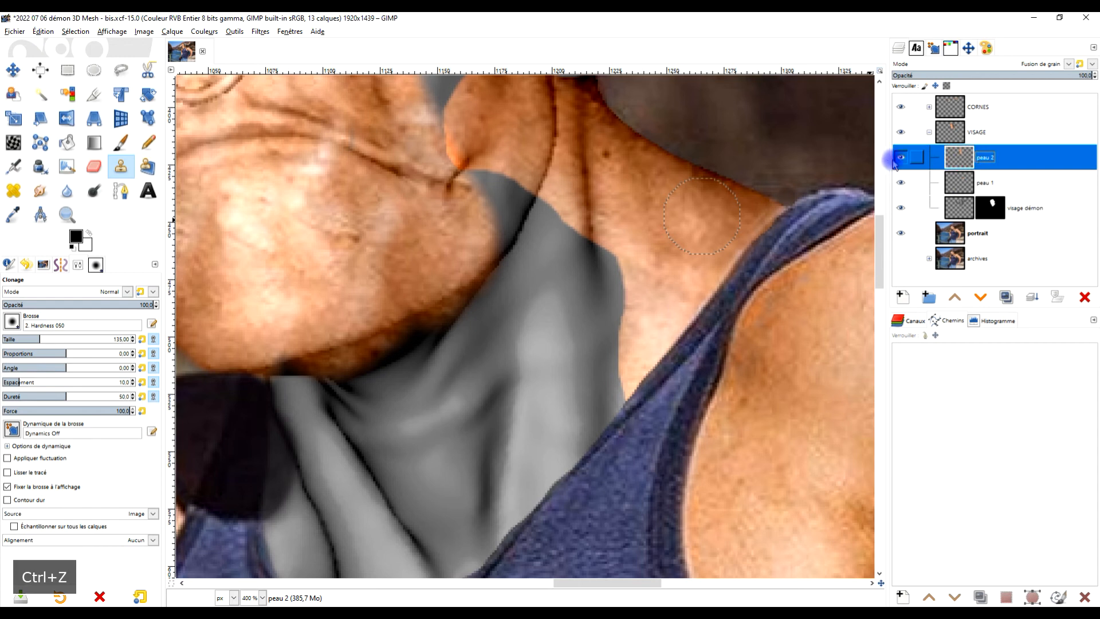
left_click(900, 157)
Step: On the peau 1 layer, set the Clone source on the neck skin near the shoulder strap and clone it over the neck below the jaw
left_click(954, 181)
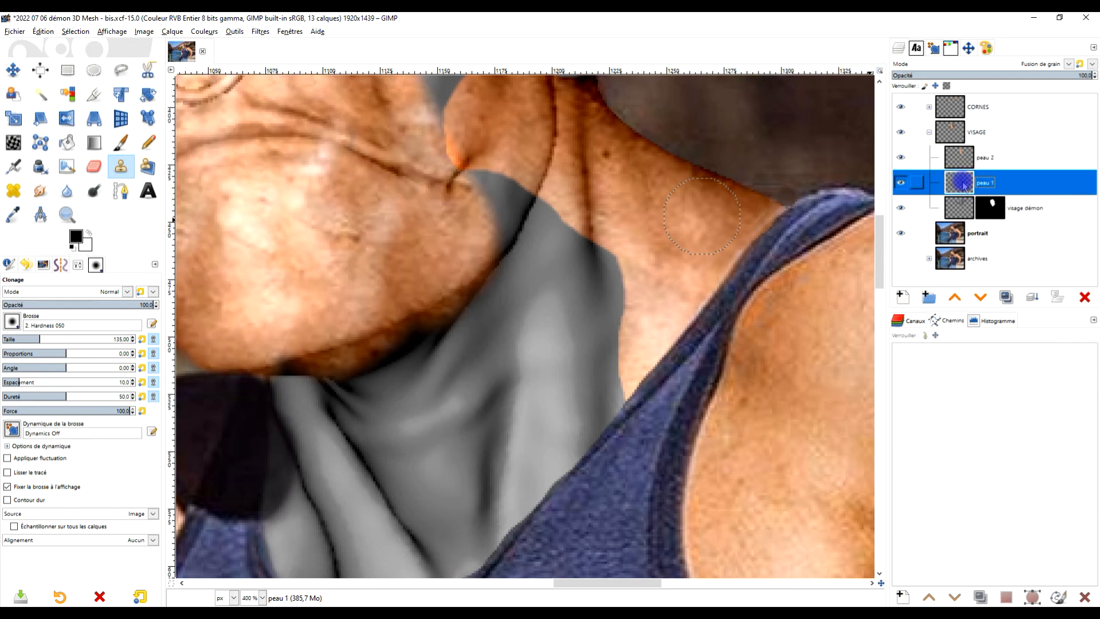
key("ctrl")
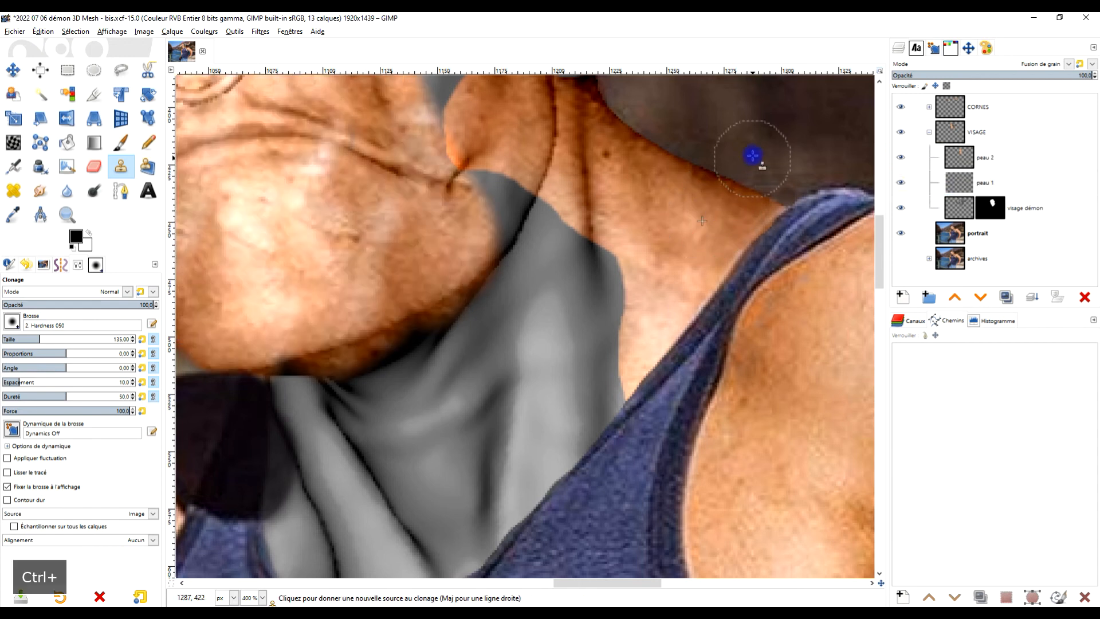
left_click(697, 220, "ctrl")
mouse_move(597, 280)
left_mouse_down()
mouse_move(596, 290)
mouse_move(589, 265)
mouse_move(570, 257)
mouse_move(600, 378)
mouse_move(582, 420)
mouse_move(598, 405)
left_mouse_up()
mouse_move(554, 230)
left_mouse_down()
mouse_move(506, 191)
mouse_move(532, 224)
mouse_move(515, 249)
mouse_move(513, 295)
mouse_move(521, 286)
mouse_move(498, 263)
mouse_move(539, 293)
mouse_move(515, 372)
mouse_move(561, 317)
mouse_move(533, 463)
mouse_move(509, 473)
left_mouse_up()
mouse_move(500, 307)
left_mouse_down()
mouse_move(458, 378)
mouse_move(460, 347)
mouse_move(379, 399)
left_mouse_up()
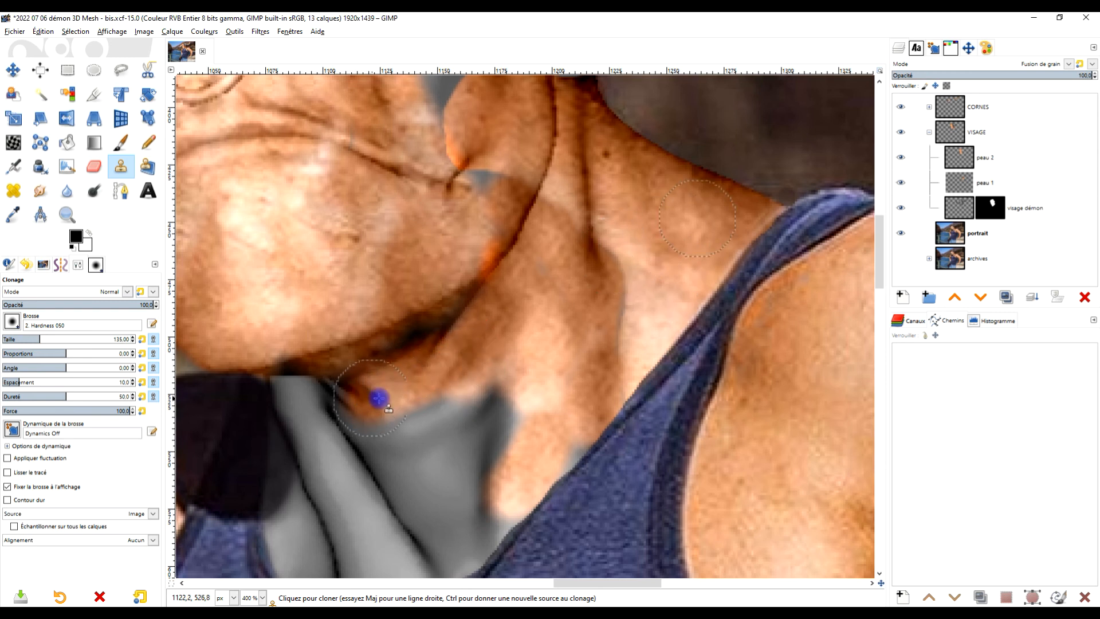
Step: Clone the neck skin over the remaining grey throat and neck folds down to the tank top's neckline
mouse_move(472, 394)
left_mouse_down()
mouse_move(417, 440)
mouse_move(394, 474)
mouse_move(453, 421)
mouse_move(494, 411)
mouse_move(424, 524)
mouse_move(440, 504)
mouse_move(482, 505)
mouse_move(466, 555)
left_mouse_up()
left_click_drag(457, 464, 578, 409)
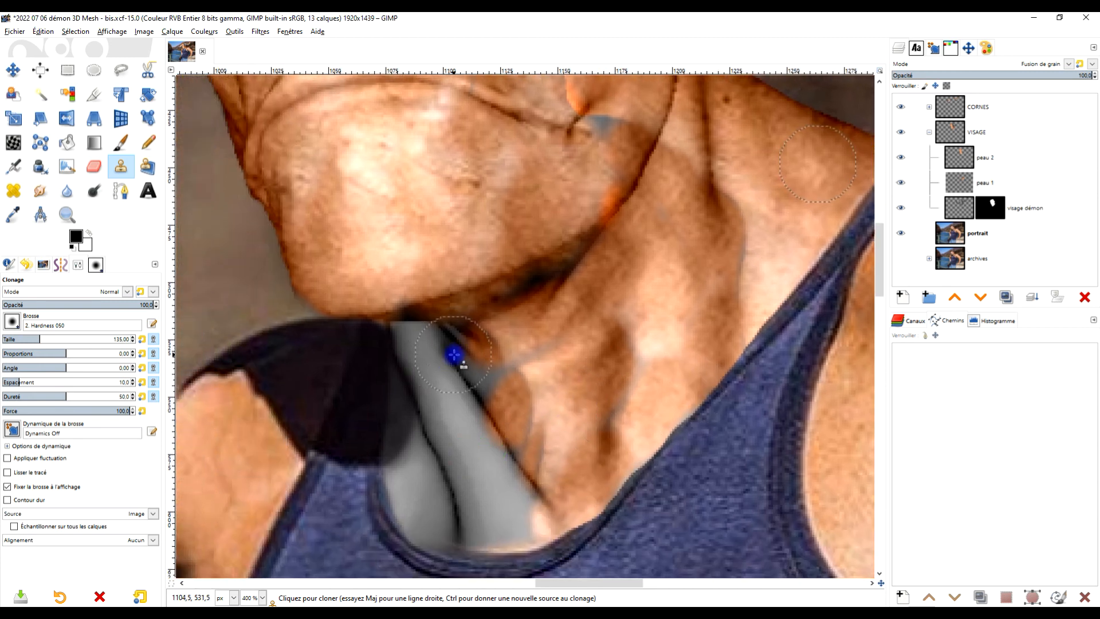
mouse_move(512, 500)
left_mouse_down()
mouse_move(464, 510)
mouse_move(484, 452)
mouse_move(454, 435)
mouse_move(423, 347)
mouse_move(498, 373)
mouse_move(540, 363)
mouse_move(496, 517)
mouse_move(518, 523)
mouse_move(491, 533)
mouse_move(413, 521)
mouse_move(430, 392)
left_mouse_up()
left_click_drag(420, 342, 464, 356)
left_click_drag(630, 342, 603, 464)
mouse_move(503, 452)
left_mouse_down()
mouse_move(498, 511)
mouse_move(531, 519)
left_mouse_up()
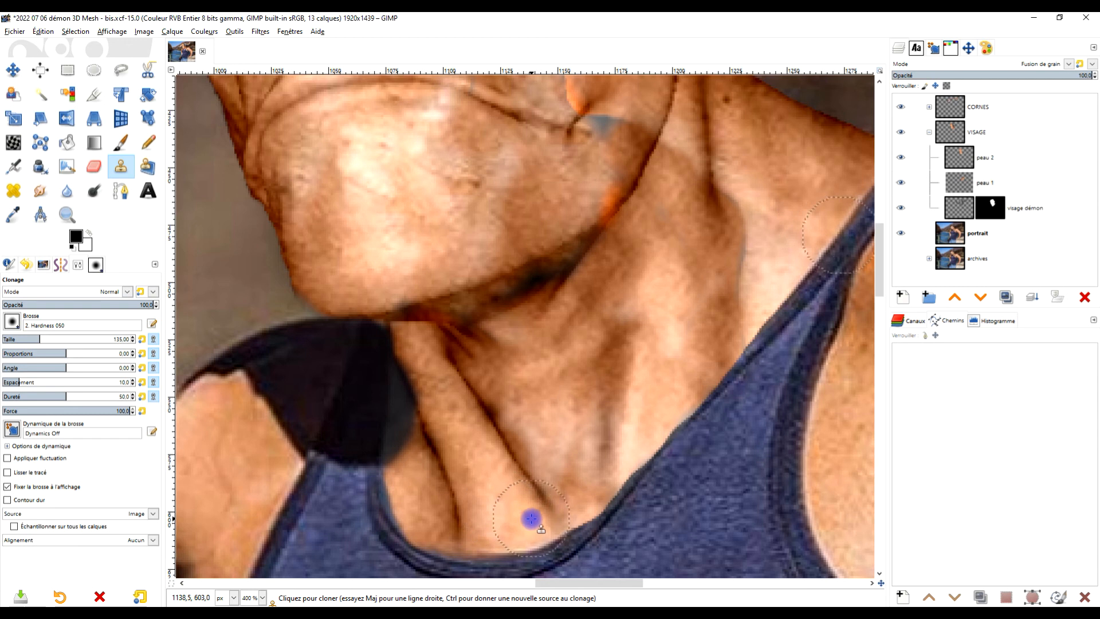
Step: Clone more skin over the pale patches and grey seams on the lower neck to even out the texture
mouse_move(750, 251)
left_mouse_down()
mouse_move(750, 313)
mouse_move(783, 249)
mouse_move(780, 227)
mouse_move(782, 284)
left_mouse_up()
mouse_move(618, 464)
left_mouse_down()
mouse_move(592, 511)
mouse_move(515, 542)
left_mouse_up()
left_click_drag(595, 390, 592, 479)
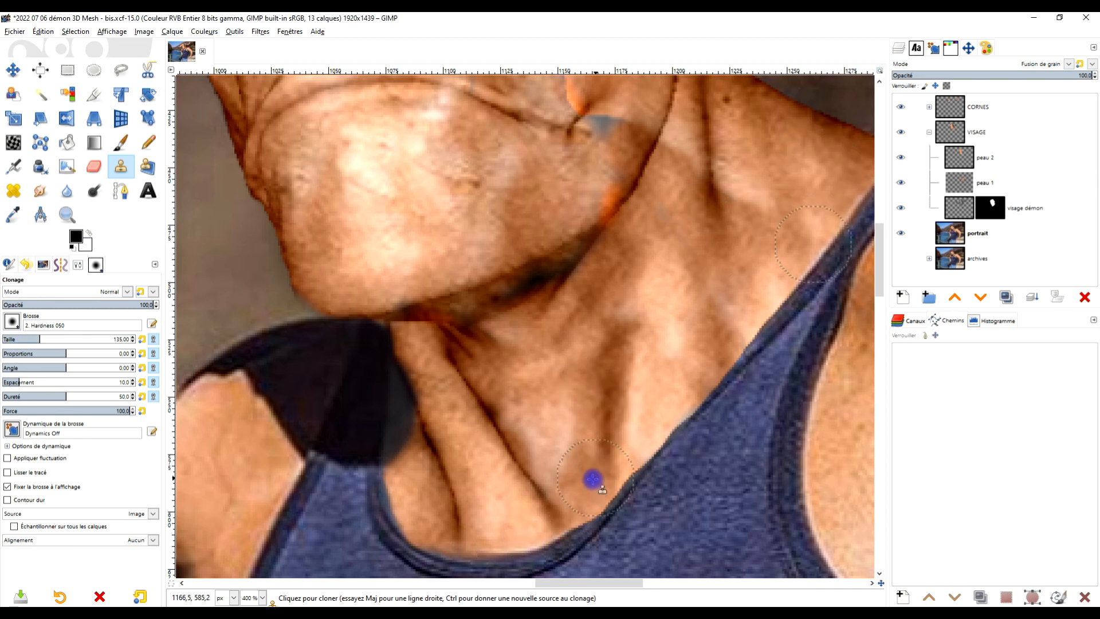
mouse_move(561, 423)
left_mouse_down()
mouse_move(551, 487)
mouse_move(524, 438)
left_mouse_up()
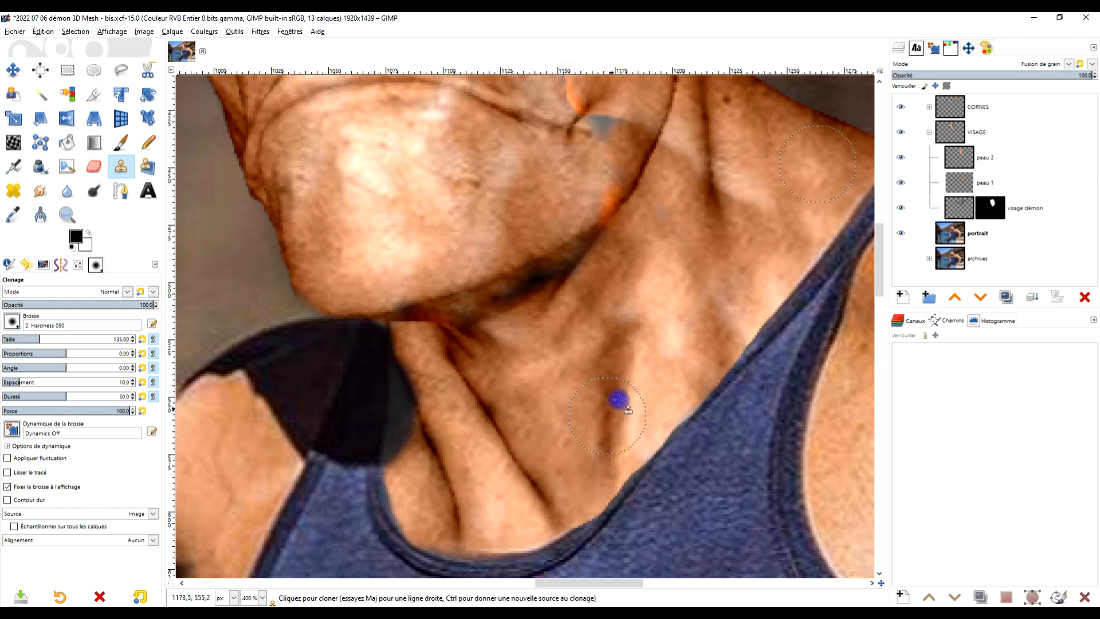
Step: Erase the peau 1 skin that overlaps the demon's jaw and cheek below the ear
left_click_drag(652, 286, 574, 490)
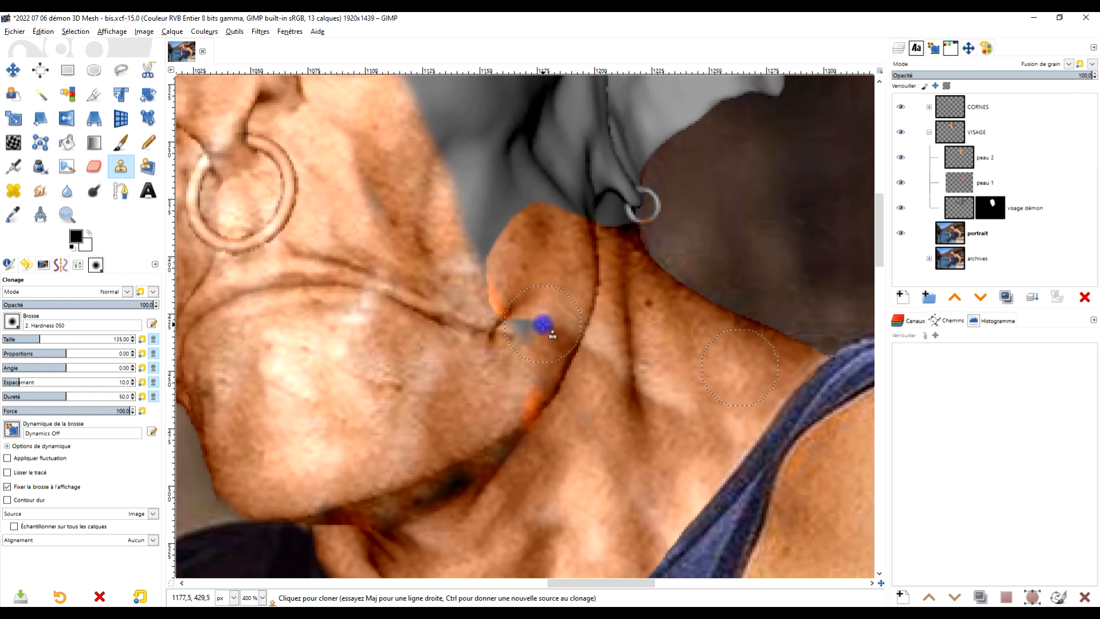
left_click(94, 167)
scroll(609, 302, "up", 1)
mouse_move(508, 398)
left_mouse_down()
mouse_move(557, 300)
mouse_move(550, 339)
mouse_move(562, 270)
mouse_move(542, 233)
mouse_move(480, 263)
left_mouse_up()
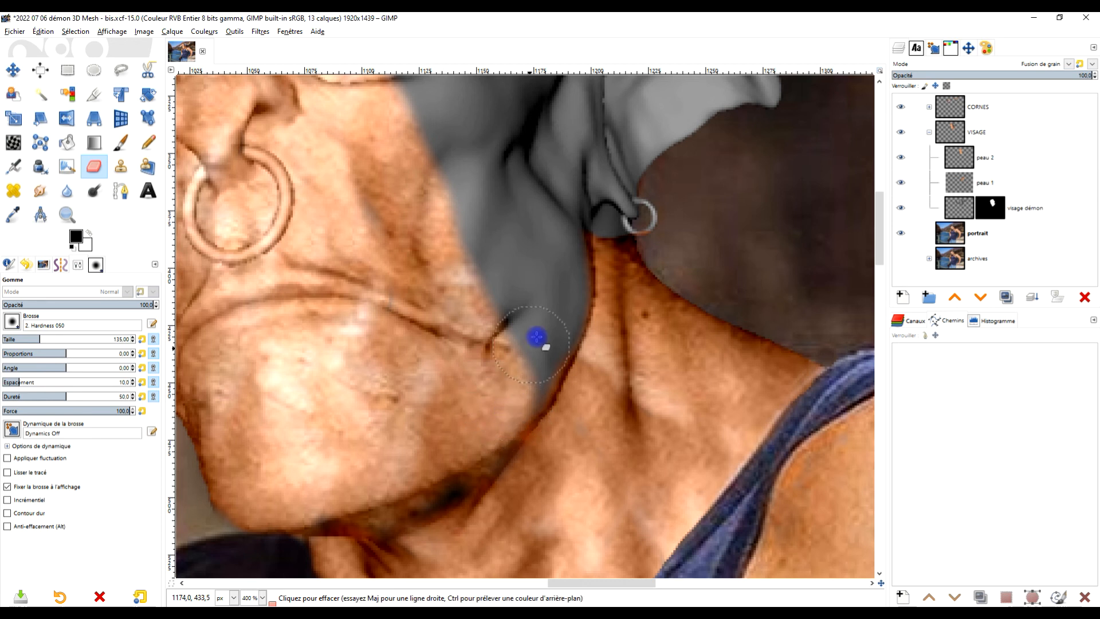
Step: On the peau 1 layer, set a new Clone source on the neck and clone the skin over the grey spot beneath the earlobe
scroll(521, 348, "up", 5)
scroll(521, 349, "right", 3)
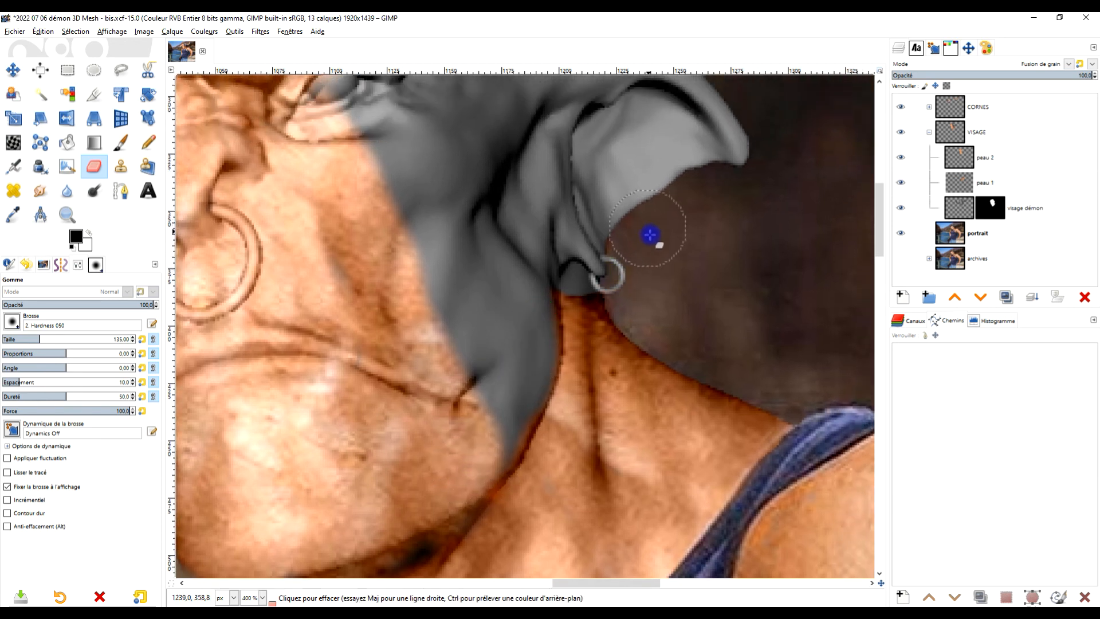
scroll(650, 235, "up", 2)
scroll(659, 258, "left", 1)
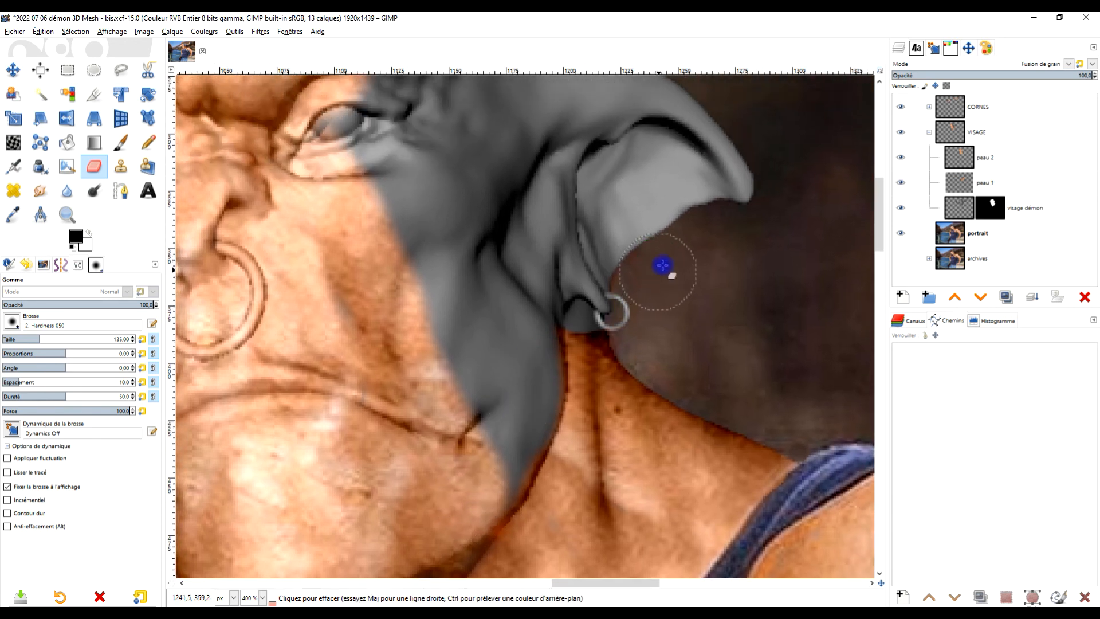
left_click(959, 182)
left_click(120, 166)
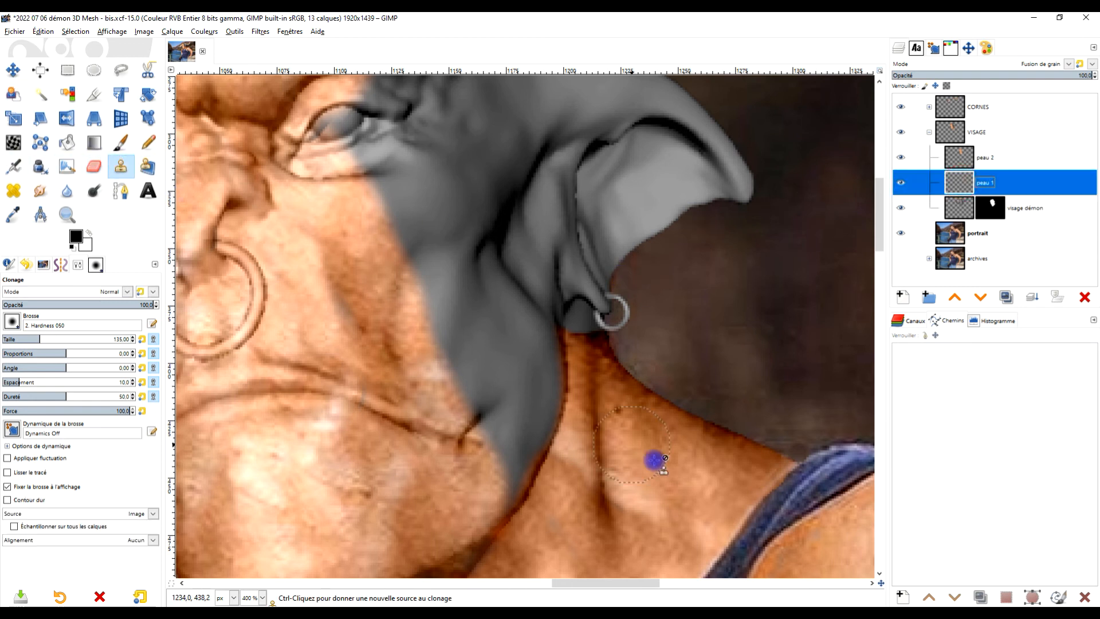
left_click(594, 541, "ctrl")
scroll(605, 347, "up", 2)
mouse_move(570, 307)
left_mouse_down()
mouse_move(563, 280)
mouse_move(555, 295)
mouse_move(583, 313)
mouse_move(552, 307)
left_mouse_up()
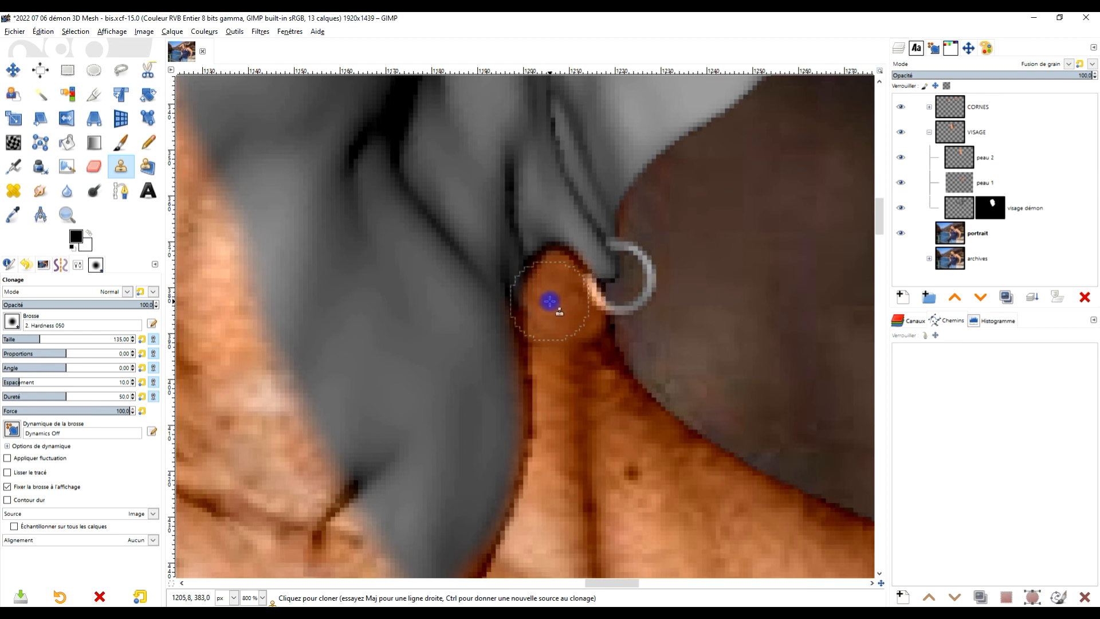
Step: Make peau 2 the active layer and toggle its visibility off and on to check its content
scroll(572, 324, "down", 2)
left_click_drag(588, 396, 679, 353)
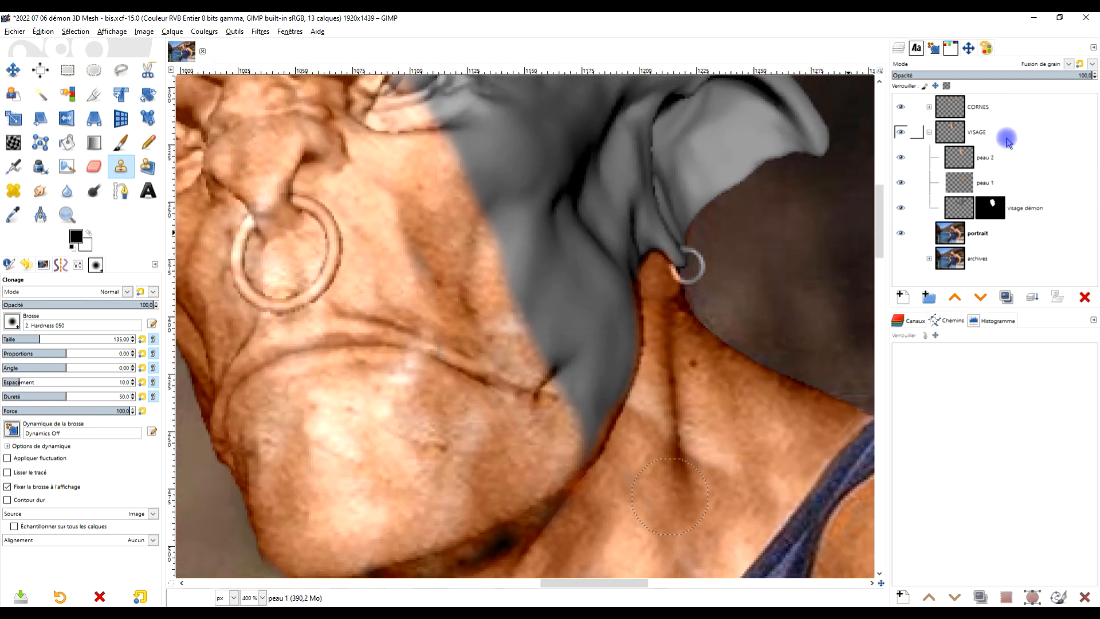
left_click(966, 162)
left_click_drag(695, 315, 695, 346)
left_click(977, 163)
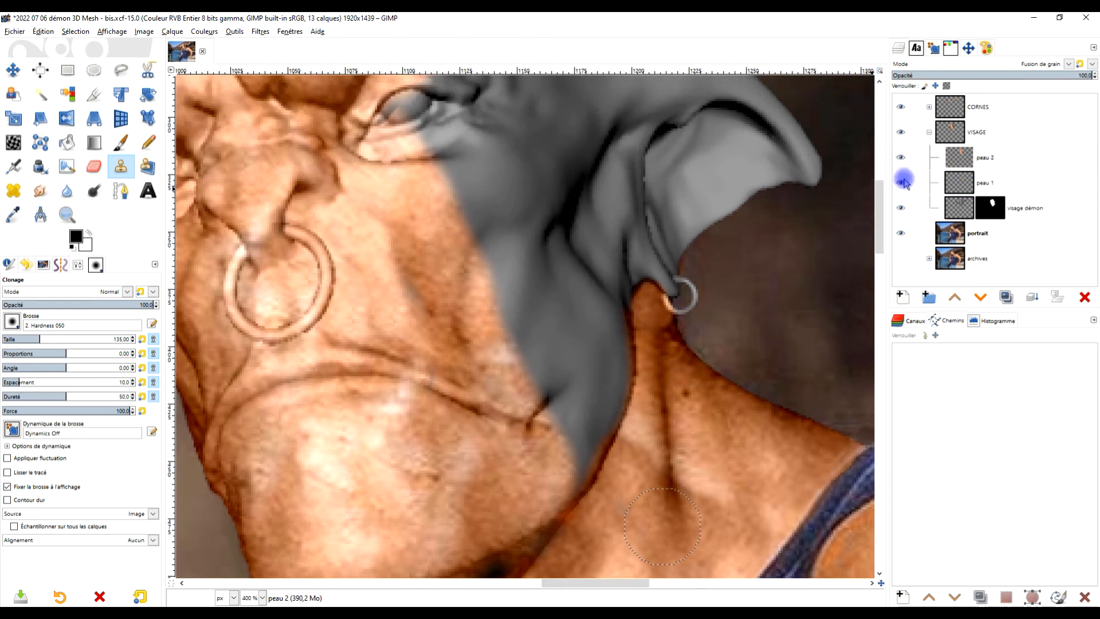
left_click(900, 157)
left_click(900, 157)
Step: Set a new Clone source on the chin and clone its skin over the grey jaw, cheek and inner ear
scroll(516, 509, "up", 1)
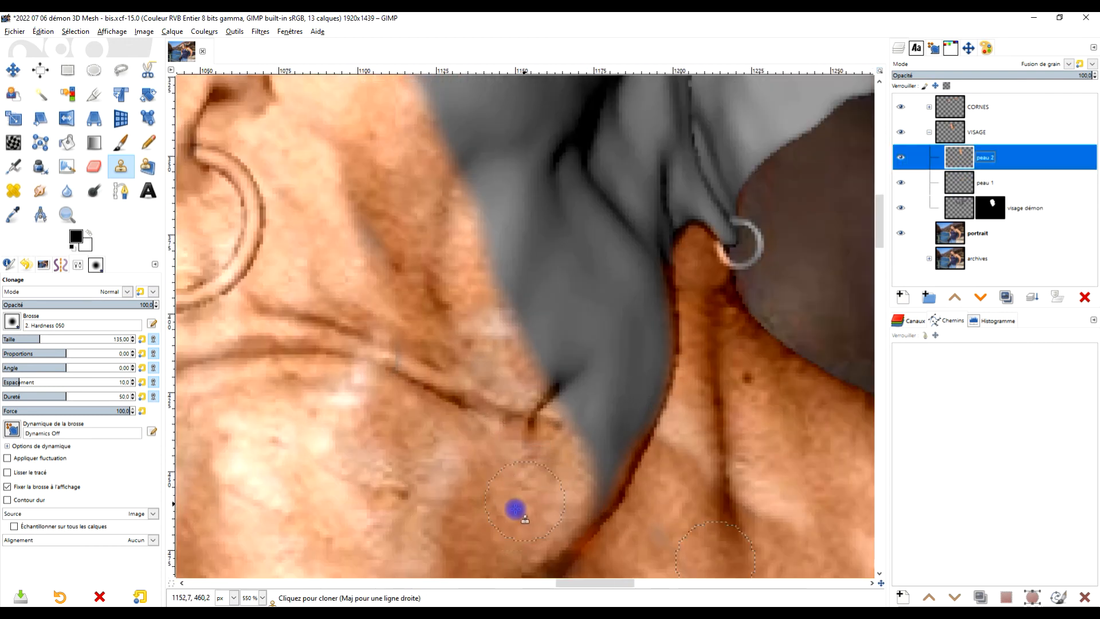
scroll(526, 498, "down", 3)
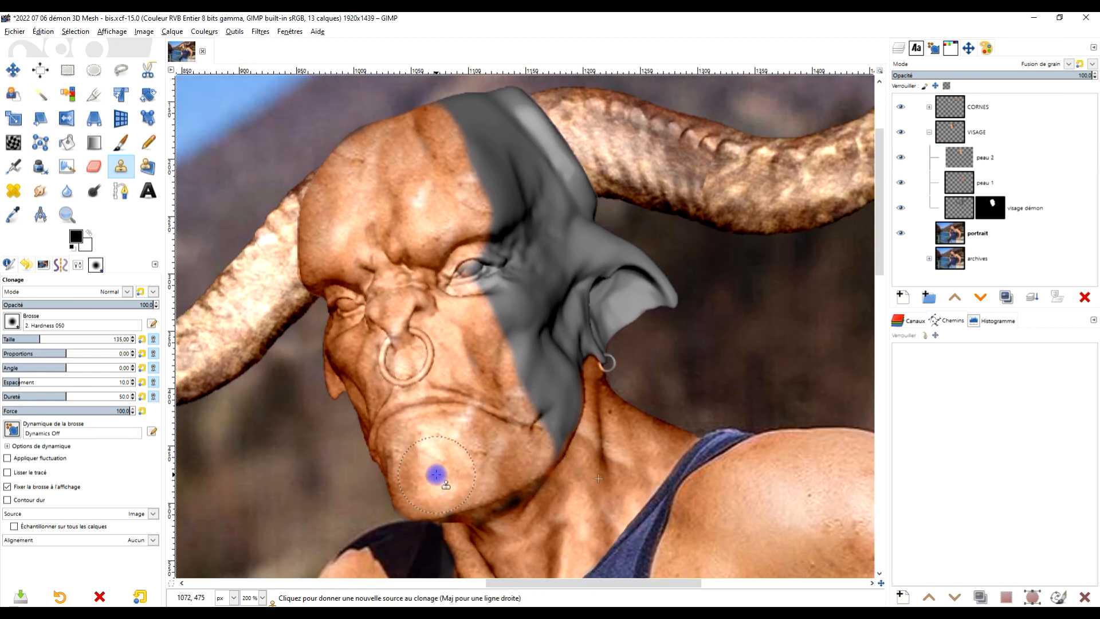
scroll(431, 475, "up", 1)
left_click(422, 487, "ctrl")
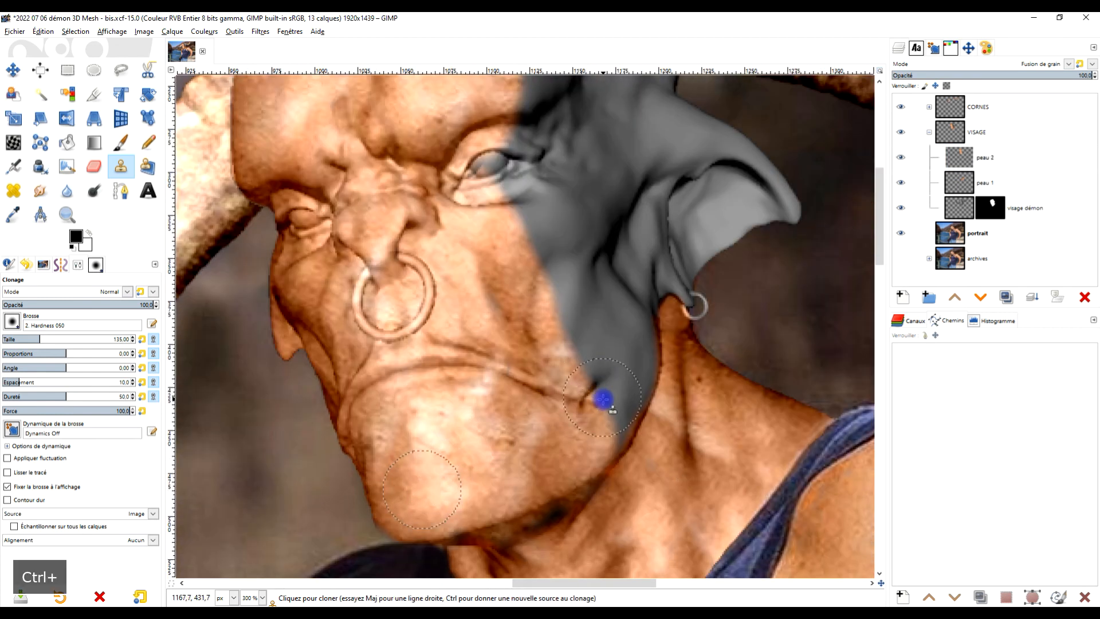
mouse_move(605, 417)
left_mouse_down()
mouse_move(609, 401)
mouse_move(602, 427)
mouse_move(629, 354)
mouse_move(636, 254)
mouse_move(624, 300)
mouse_move(678, 226)
mouse_move(531, 110)
mouse_move(558, 167)
mouse_move(555, 223)
mouse_move(535, 191)
mouse_move(533, 236)
mouse_move(573, 332)
mouse_move(599, 335)
mouse_move(605, 243)
mouse_move(744, 201)
mouse_move(717, 389)
left_mouse_up()
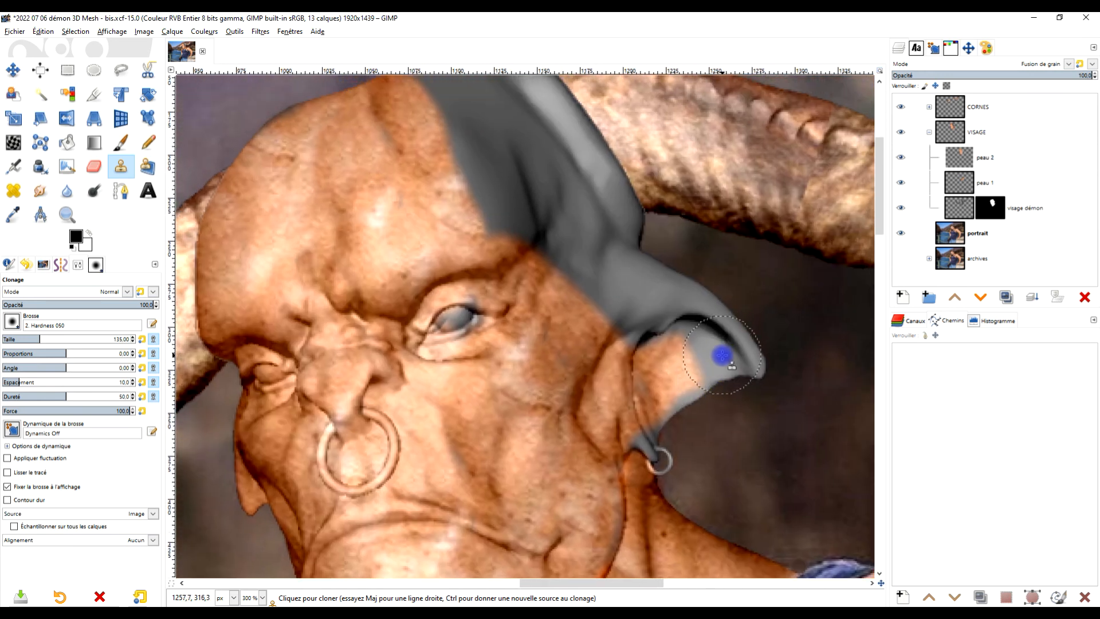
Step: Clone the skin over the remaining grey on the ear, temple and side of the skull up to the crown
mouse_move(639, 413)
left_mouse_down()
mouse_move(664, 388)
mouse_move(719, 358)
mouse_move(741, 363)
mouse_move(673, 296)
mouse_move(628, 274)
mouse_move(619, 291)
mouse_move(639, 336)
mouse_move(609, 312)
mouse_move(604, 254)
mouse_move(617, 223)
mouse_move(556, 112)
mouse_move(528, 93)
mouse_move(574, 243)
mouse_move(565, 264)
mouse_move(495, 140)
mouse_move(507, 237)
mouse_move(492, 193)
mouse_move(500, 173)
mouse_move(554, 223)
mouse_move(507, 249)
mouse_move(467, 128)
left_mouse_up()
scroll(659, 373, "up", 5)
mouse_move(589, 396)
left_mouse_down()
mouse_move(524, 261)
mouse_move(472, 248)
mouse_move(466, 261)
mouse_move(449, 236)
mouse_move(538, 235)
mouse_move(609, 346)
left_mouse_up()
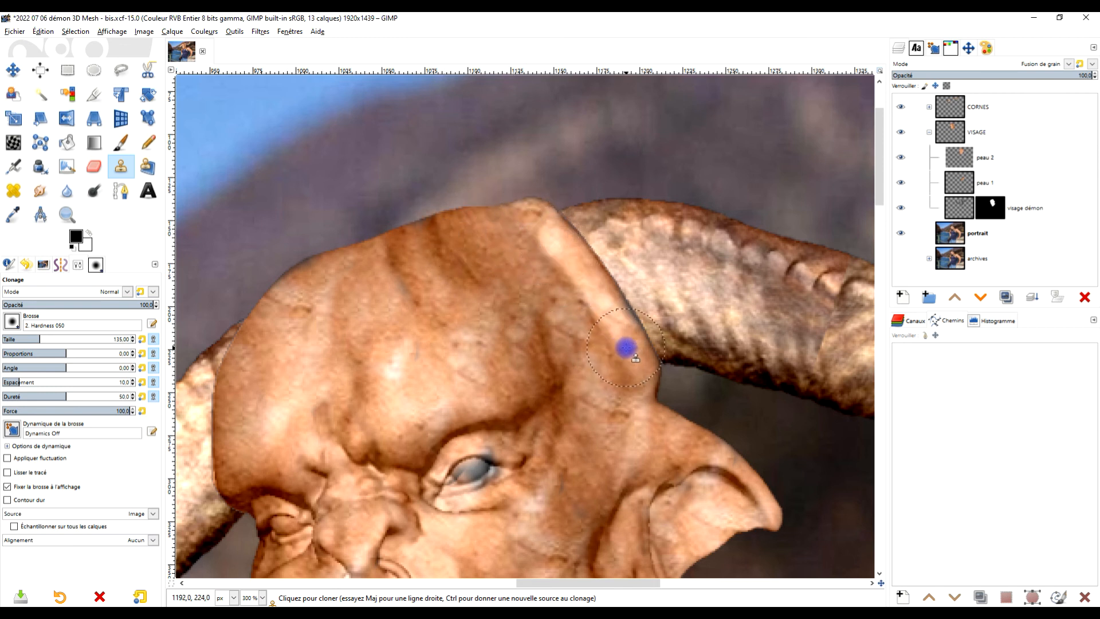
scroll(647, 430, "down", 3)
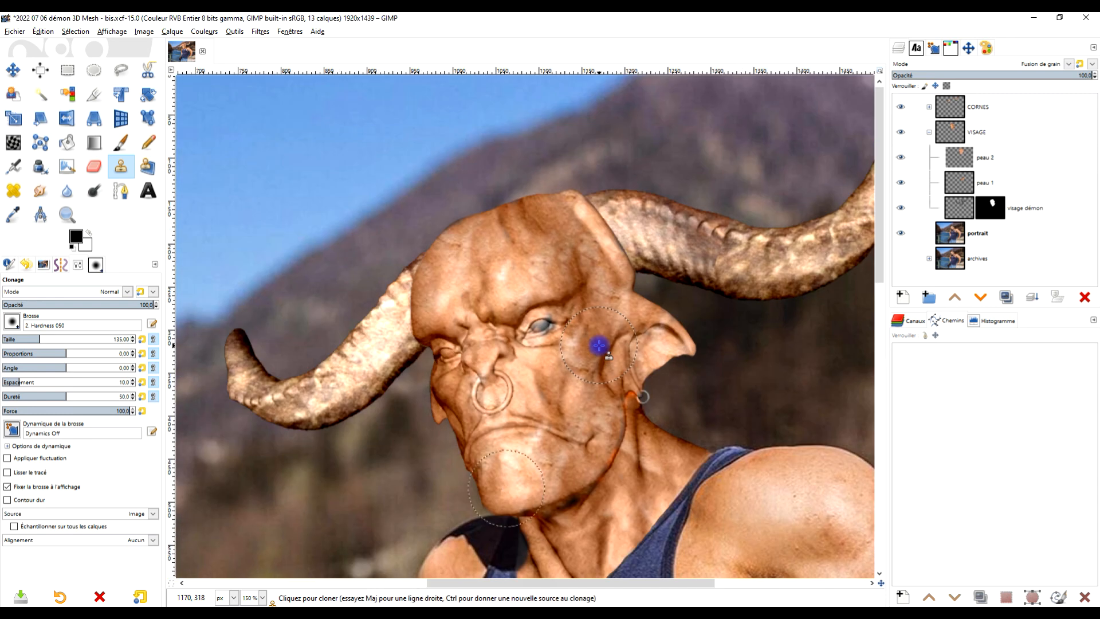
scroll(598, 345, "up", 1)
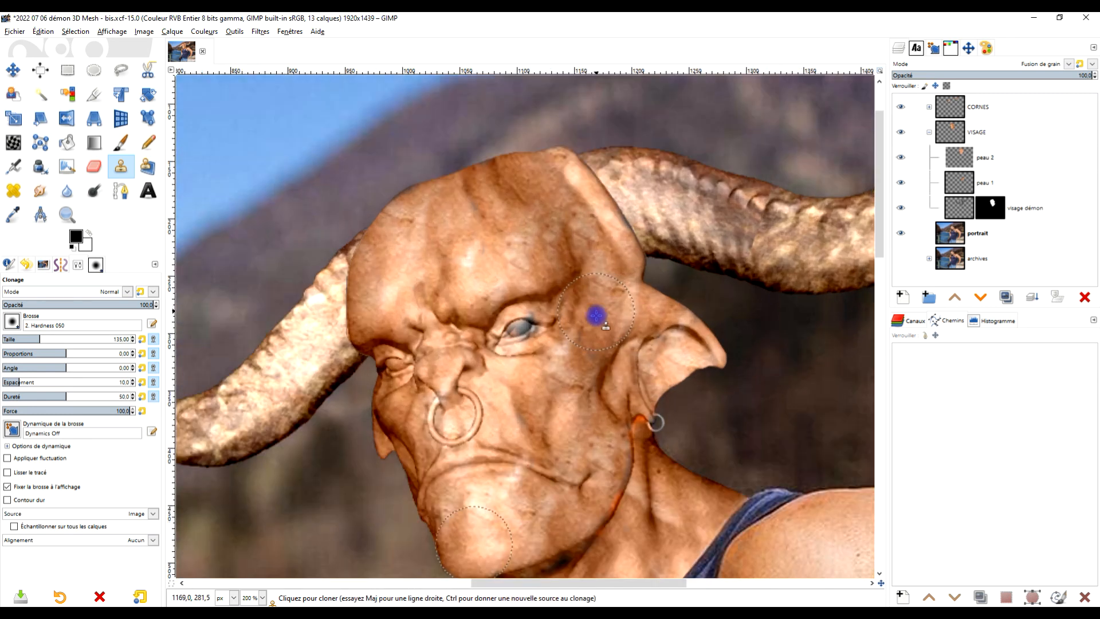
Step: Set a new Clone source on the cheek and clone its texture over the temple, the crown and the grey eye
scroll(567, 349, "up", 1)
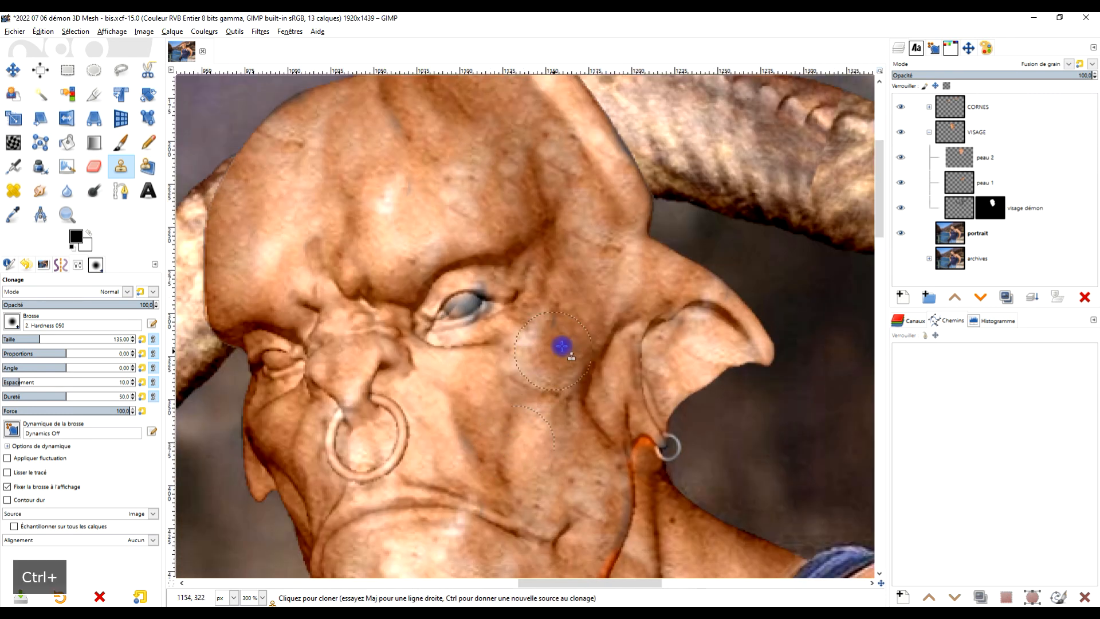
scroll(556, 361, "down", 1)
scroll(457, 187, "up", 1)
mouse_move(468, 189)
left_mouse_down()
mouse_move(498, 183)
mouse_move(509, 215)
mouse_move(523, 179)
mouse_move(492, 161)
mouse_move(520, 177)
left_mouse_up()
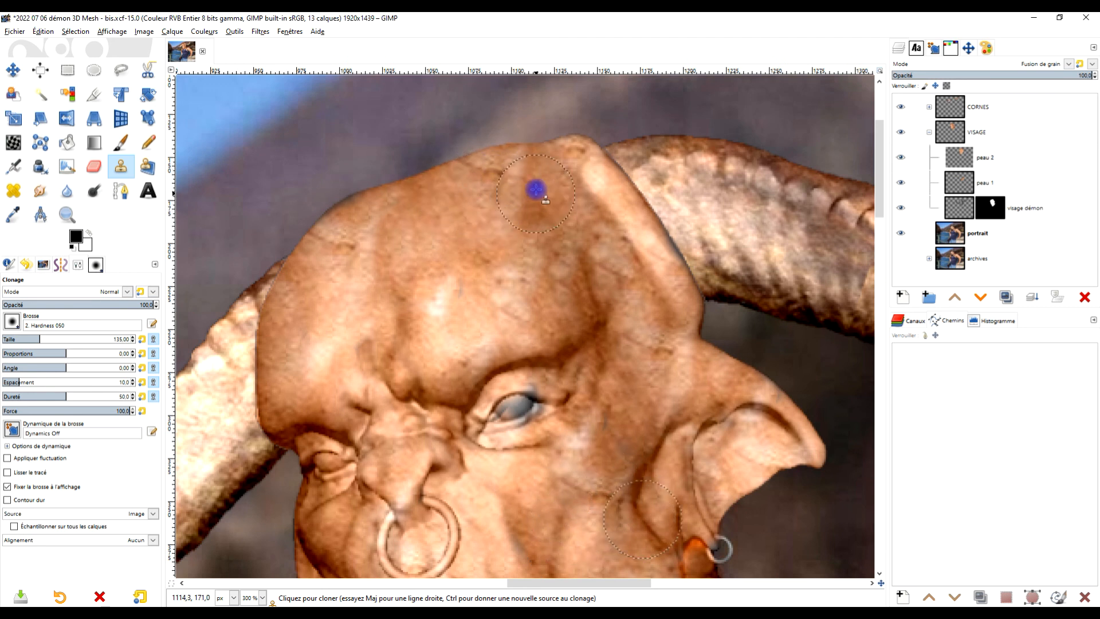
scroll(601, 252, "down", 3)
scroll(619, 310, "up", 3)
left_click_drag(452, 299, 505, 317)
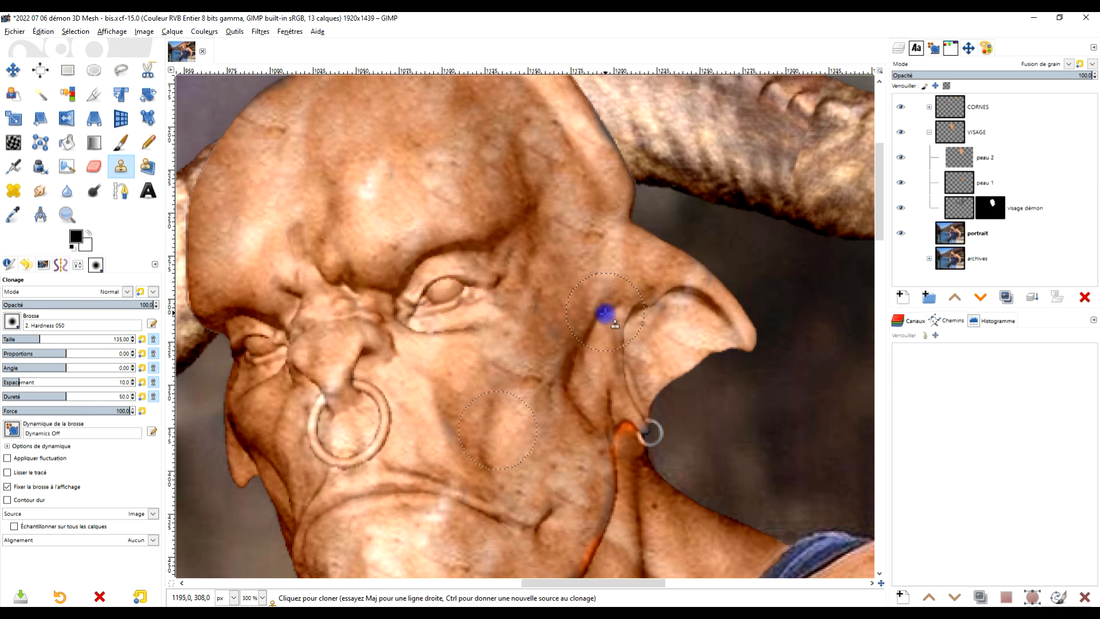
Step: Clone the cheek skin over the forehead and along the edge of the jaw below the ear
scroll(605, 314, "down", 3)
scroll(555, 332, "up", 3)
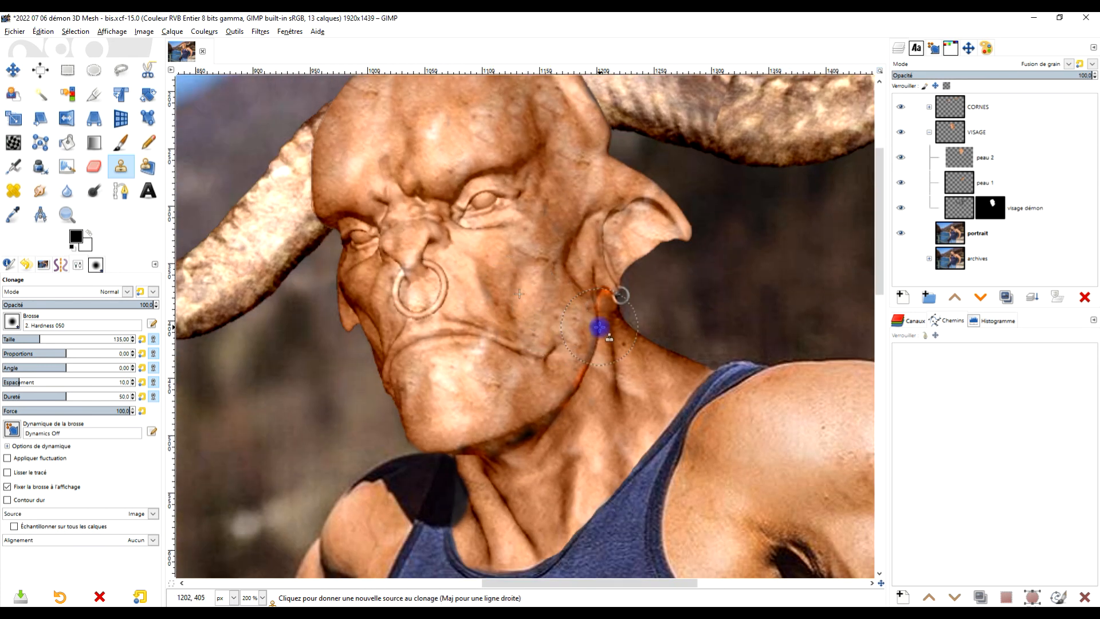
scroll(599, 327, "down", 3)
scroll(609, 301, "up", 3)
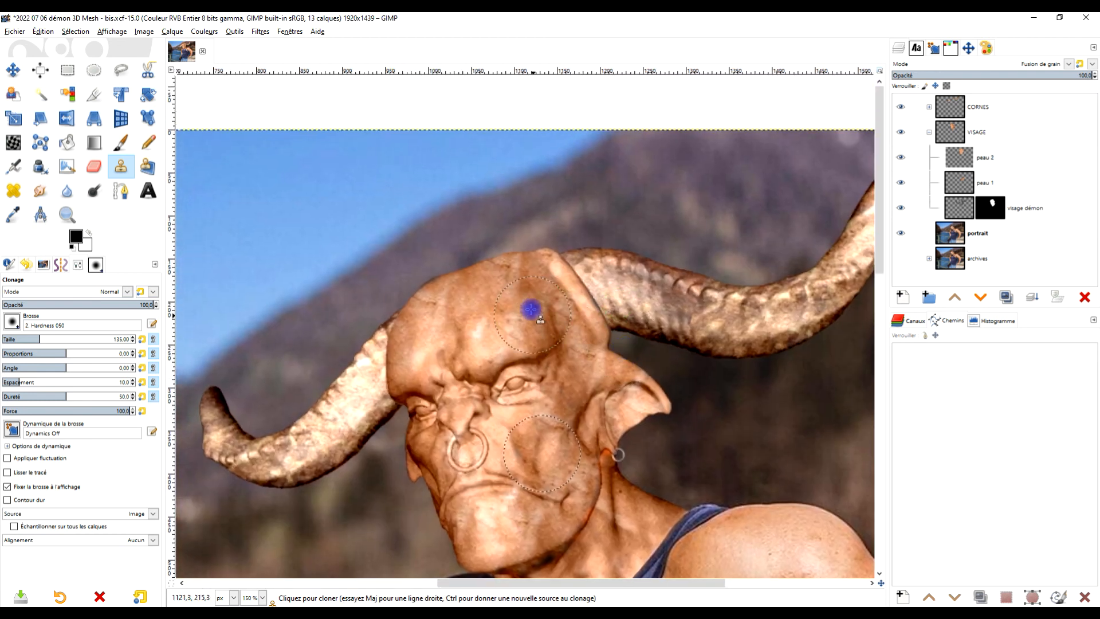
left_click(437, 316)
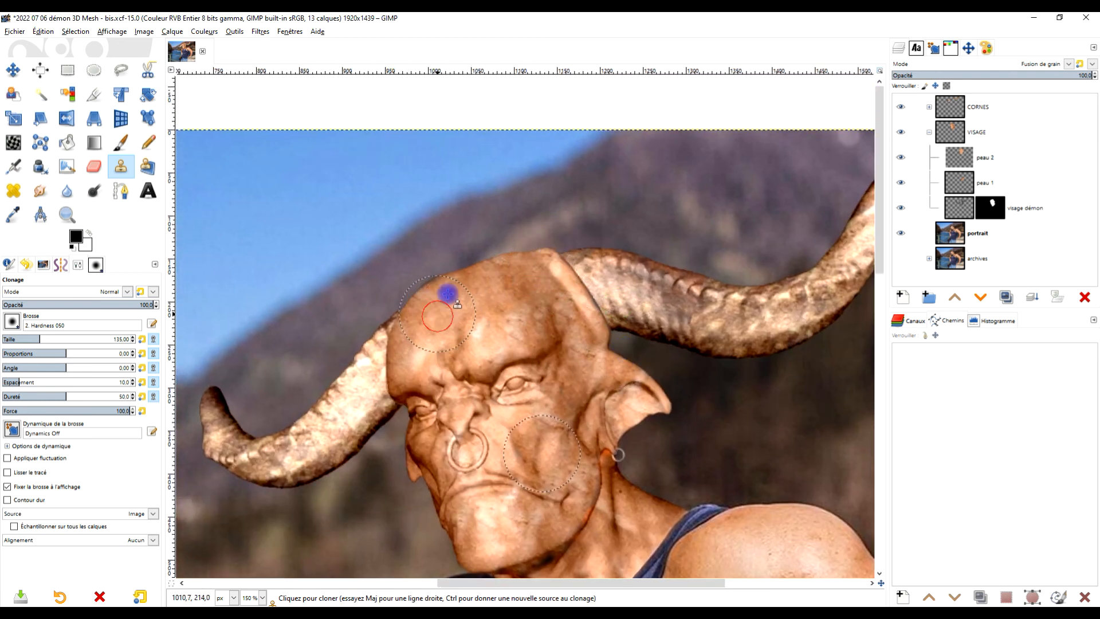
scroll(528, 372, "up", 3)
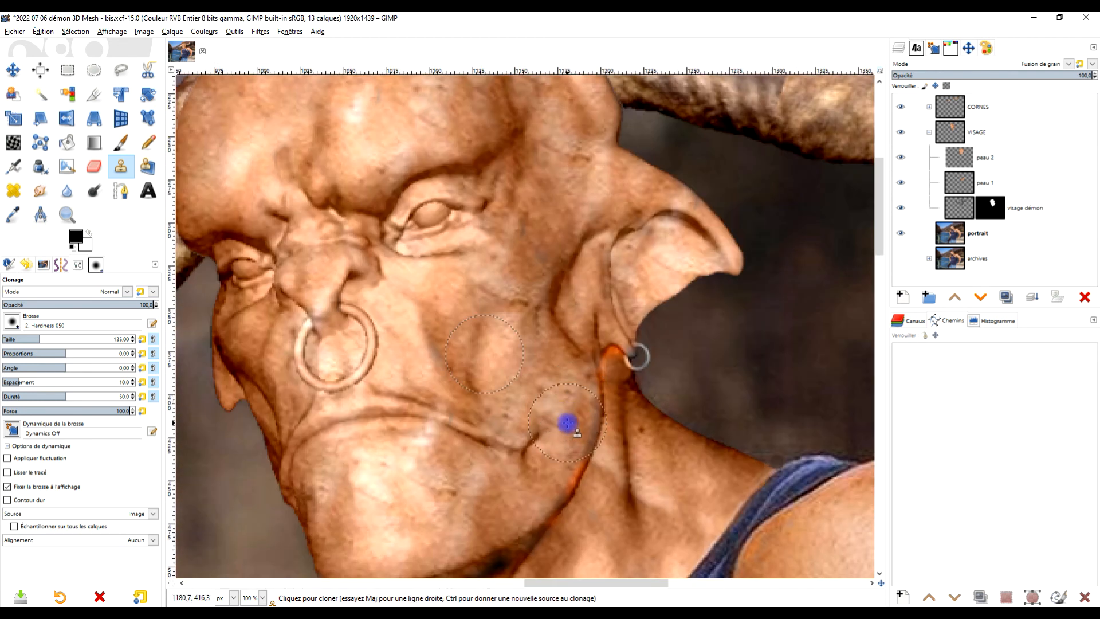
left_click_drag(615, 455, 601, 398)
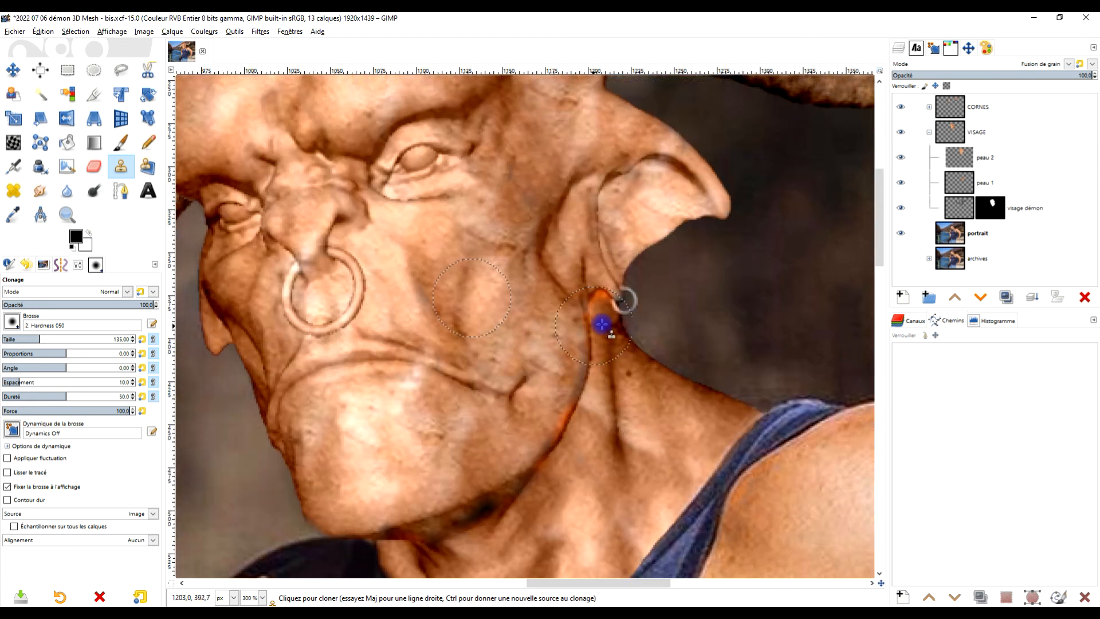
scroll(603, 324, "up", 1)
left_click_drag(616, 140, 605, 321)
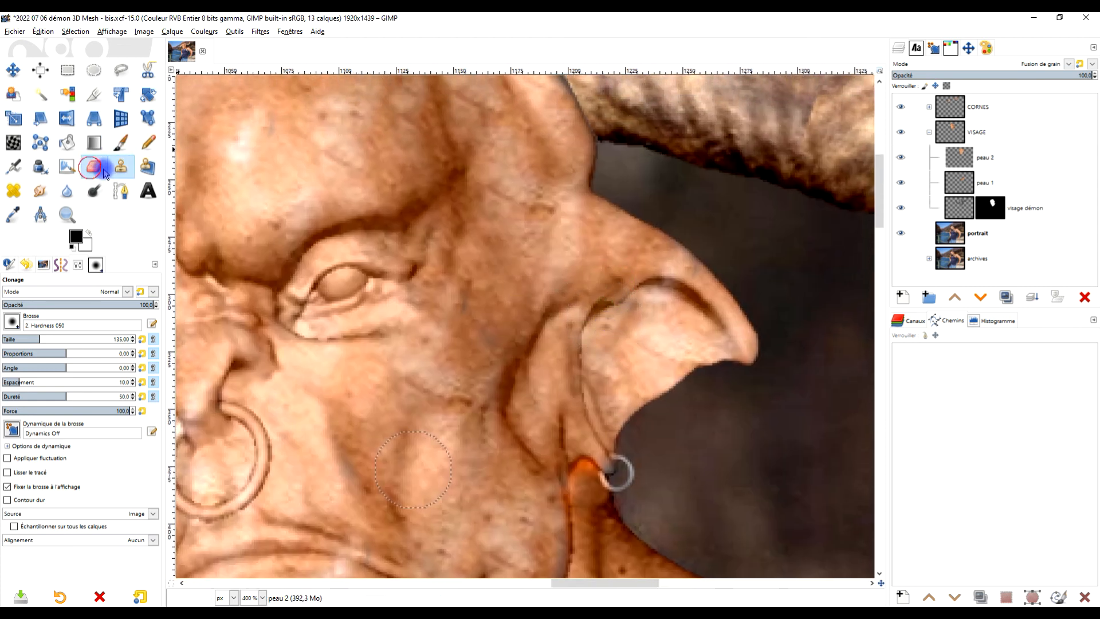
Step: Erase the peau 2 skin that spills onto the neck beneath the earlobe and along the jaw edge
left_click(103, 171)
scroll(466, 314, "up", 1)
left_click_drag(466, 315, 511, 133)
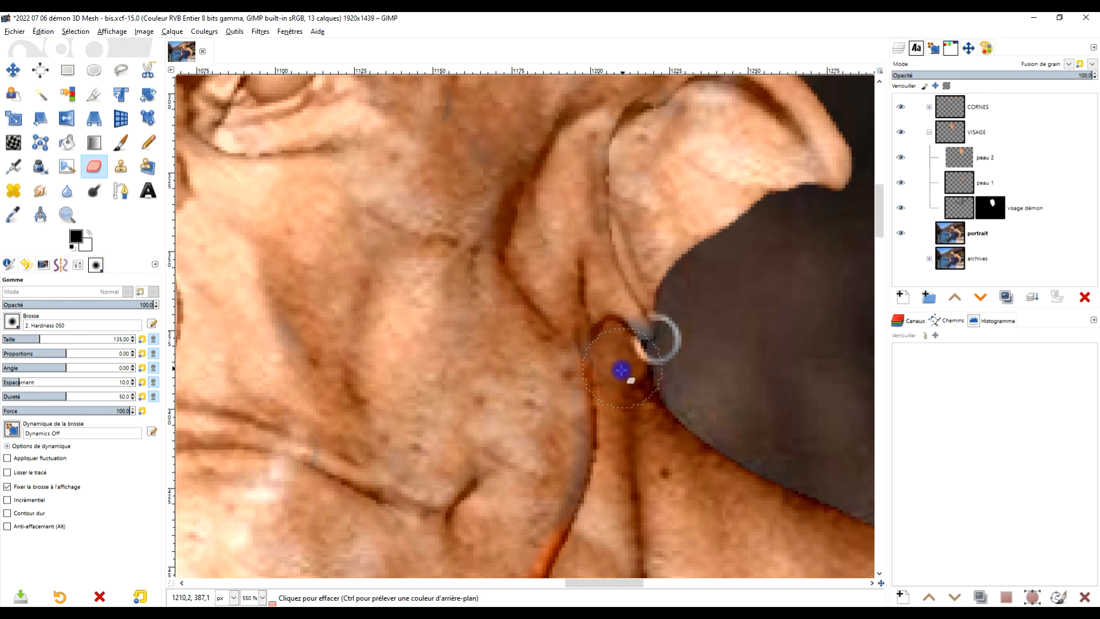
left_click(615, 366)
left_click_drag(638, 378, 631, 225)
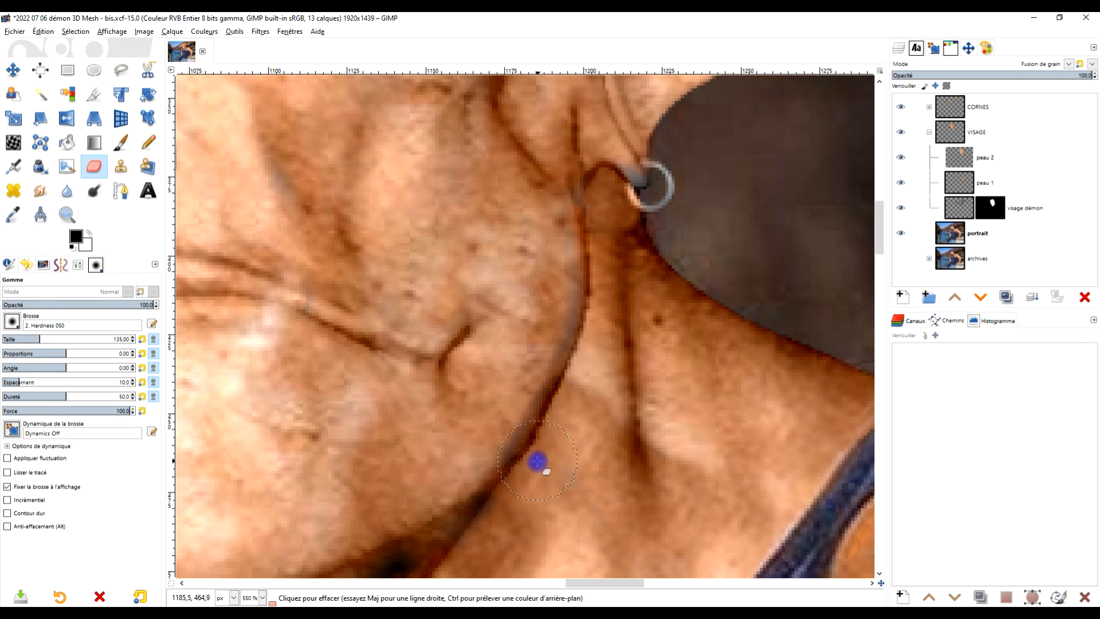
Step: On the peau 2 layer, set a new Clone source on the lower cheek and clone its skin along the greyish jaw edge
left_click(984, 165)
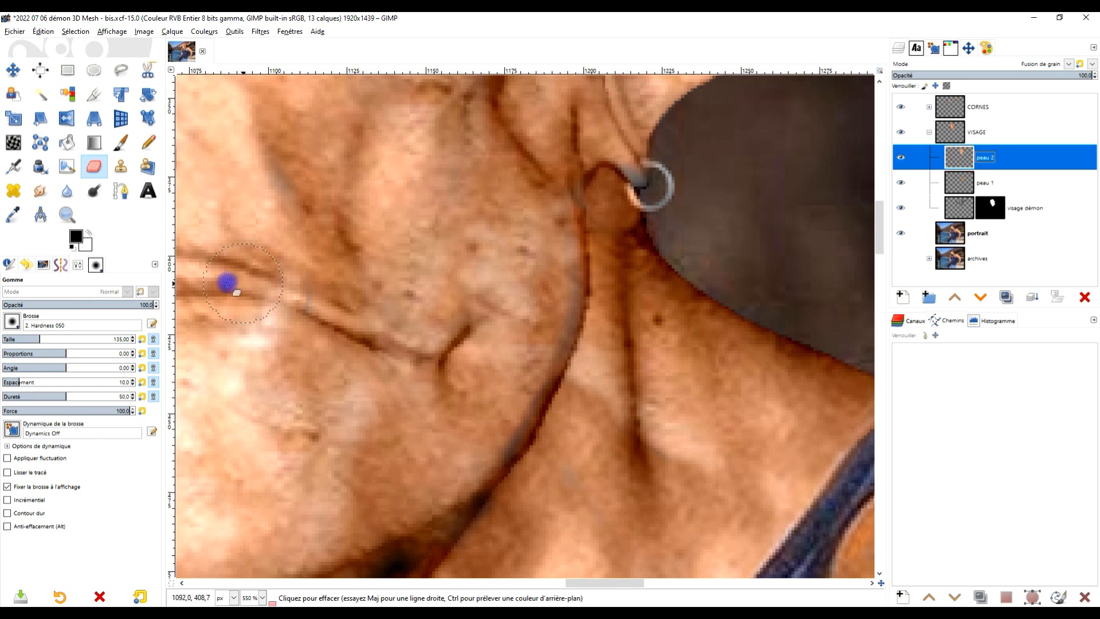
left_click(115, 171)
left_click(401, 278, "ctrl")
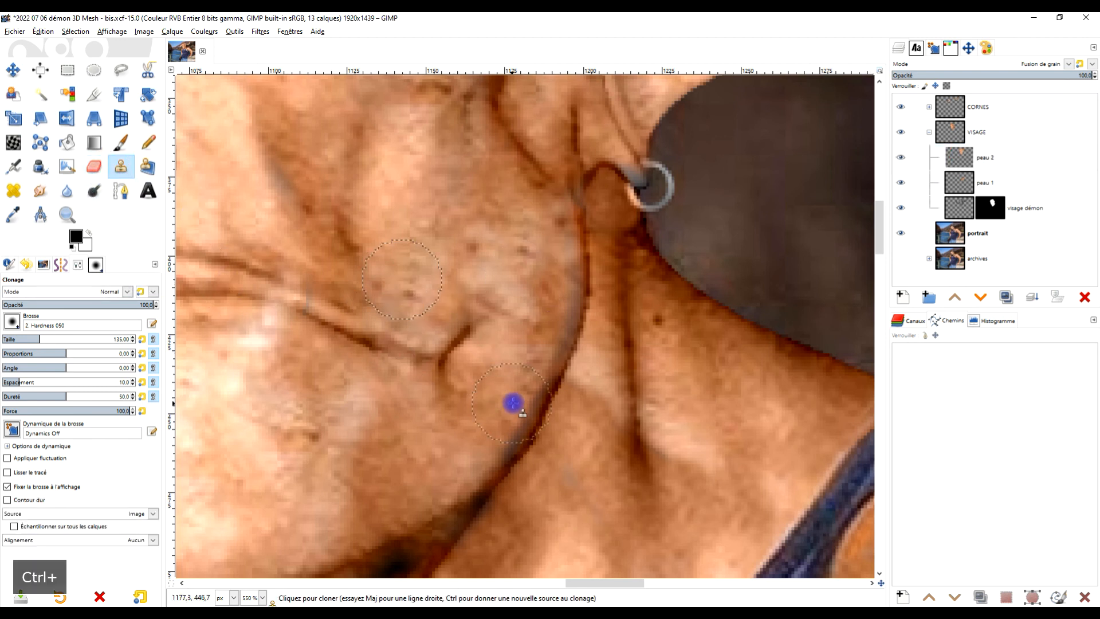
mouse_move(492, 439)
left_mouse_down()
mouse_move(518, 400)
mouse_move(561, 264)
left_mouse_up()
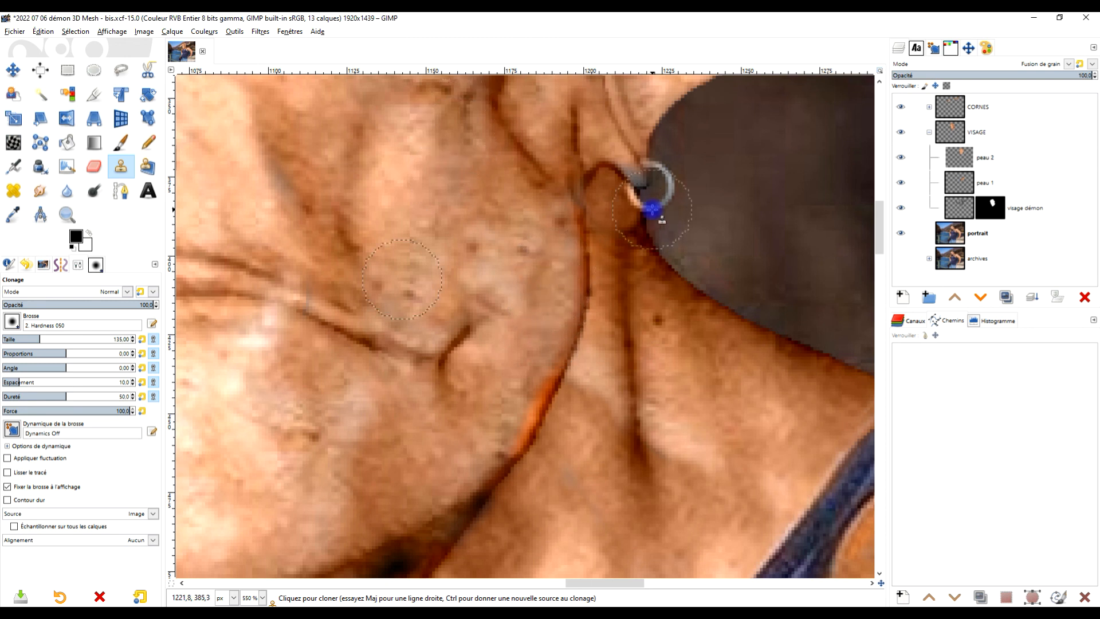
Step: Erase the peau 1 skin that overlaps the jaw edge and causes the orange patch
left_click(953, 182)
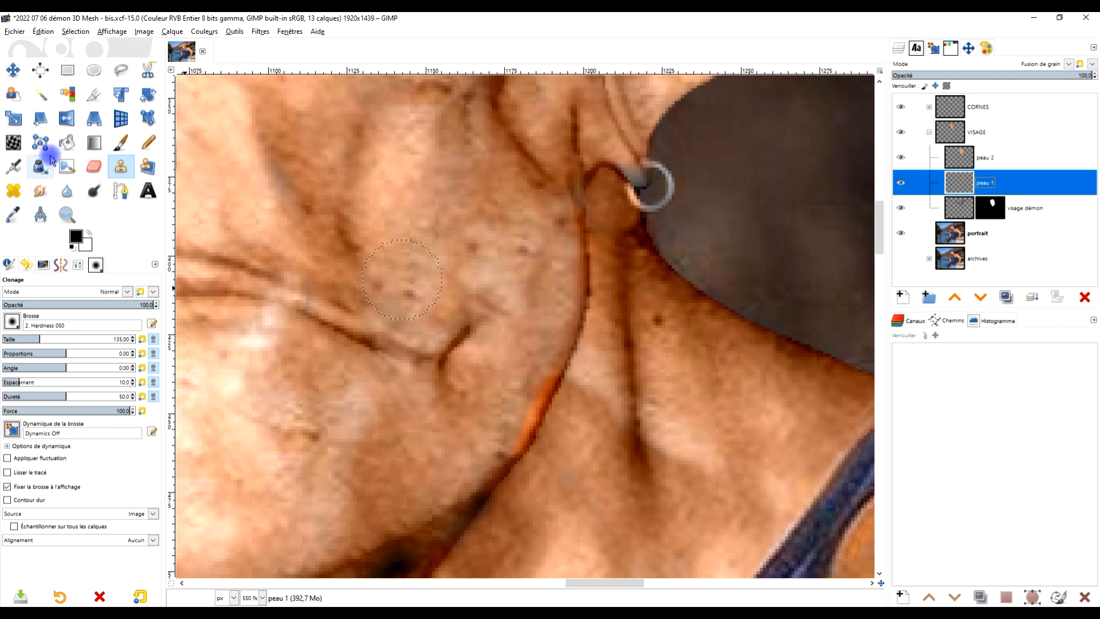
left_click(92, 167)
left_click_drag(483, 434, 488, 429)
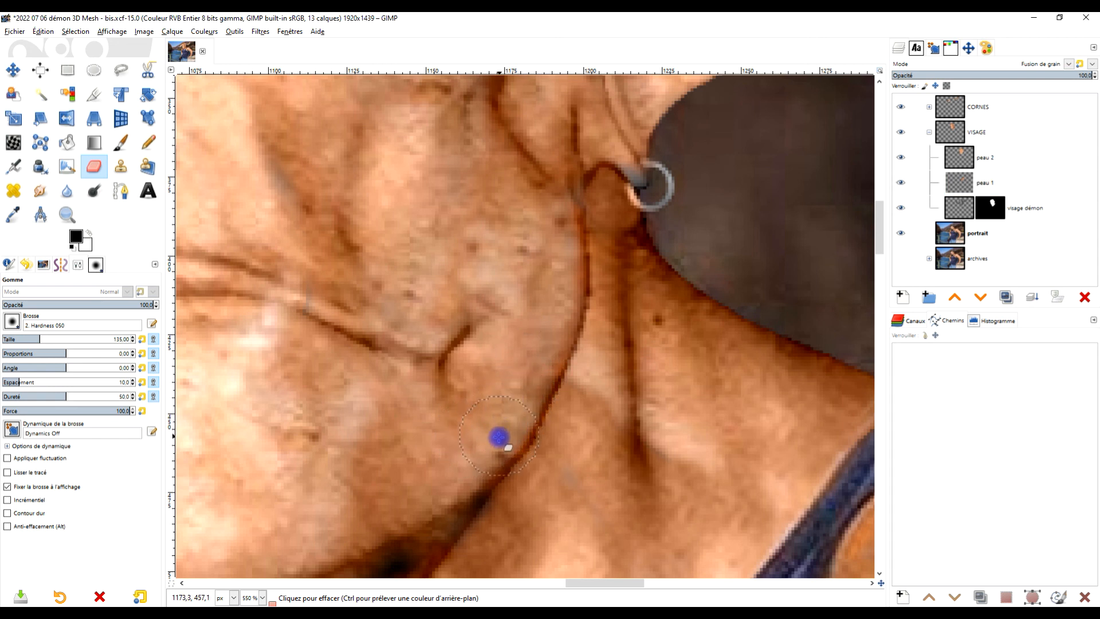
Step: Examine the textured demon head and neck as a whole and up close for remaining flaws
scroll(515, 423, "down", 3)
scroll(548, 353, "up", 1)
scroll(546, 352, "down", 3)
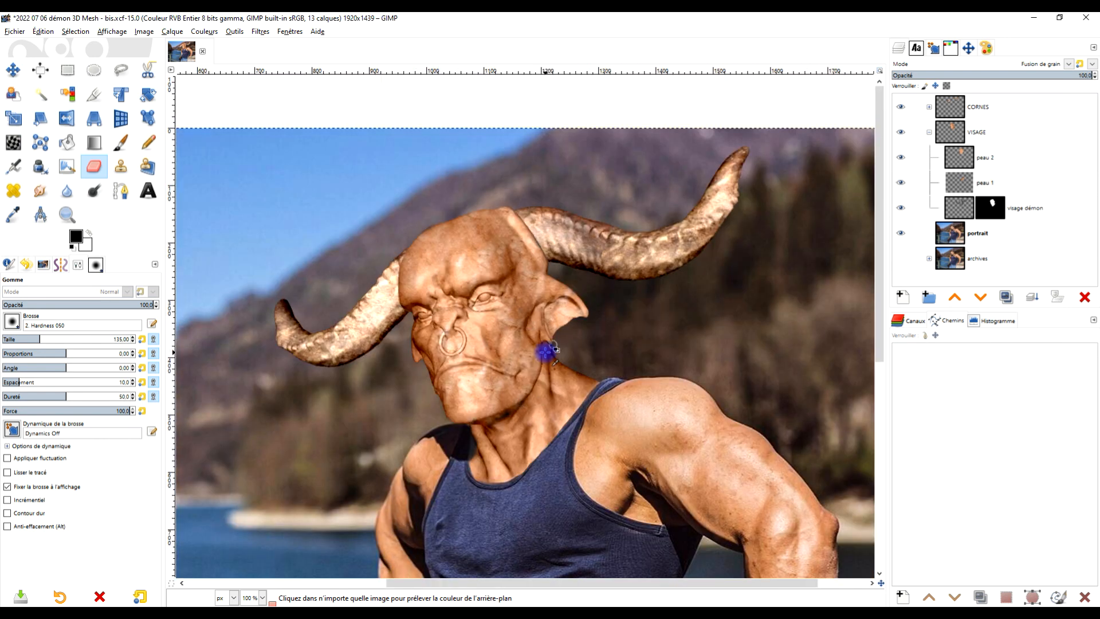
scroll(530, 270, "up", 3)
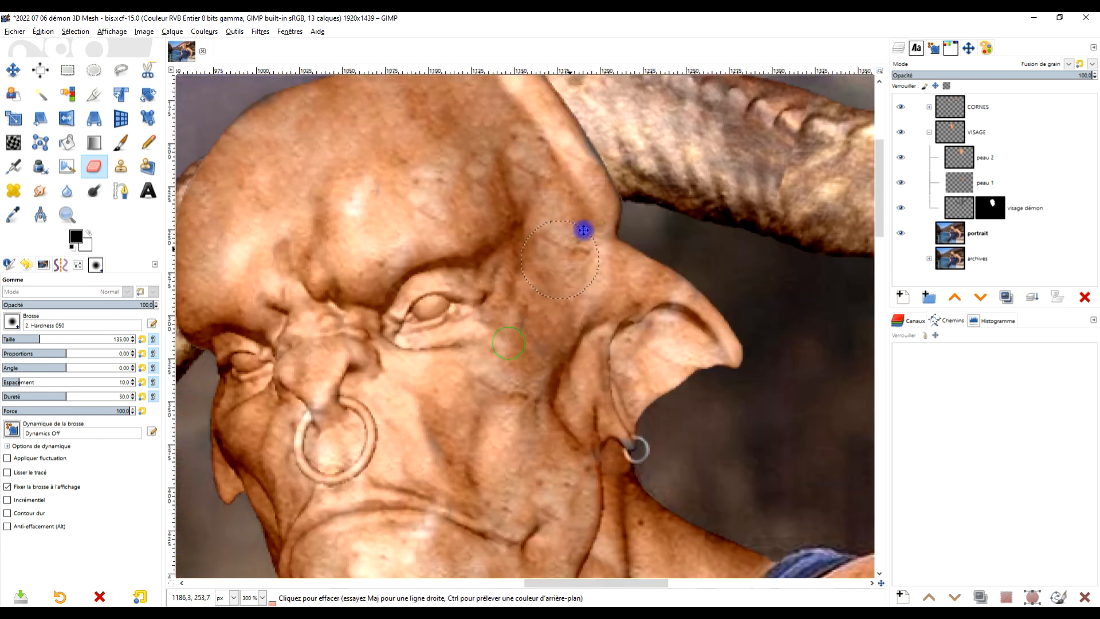
scroll(600, 224, "down", 5)
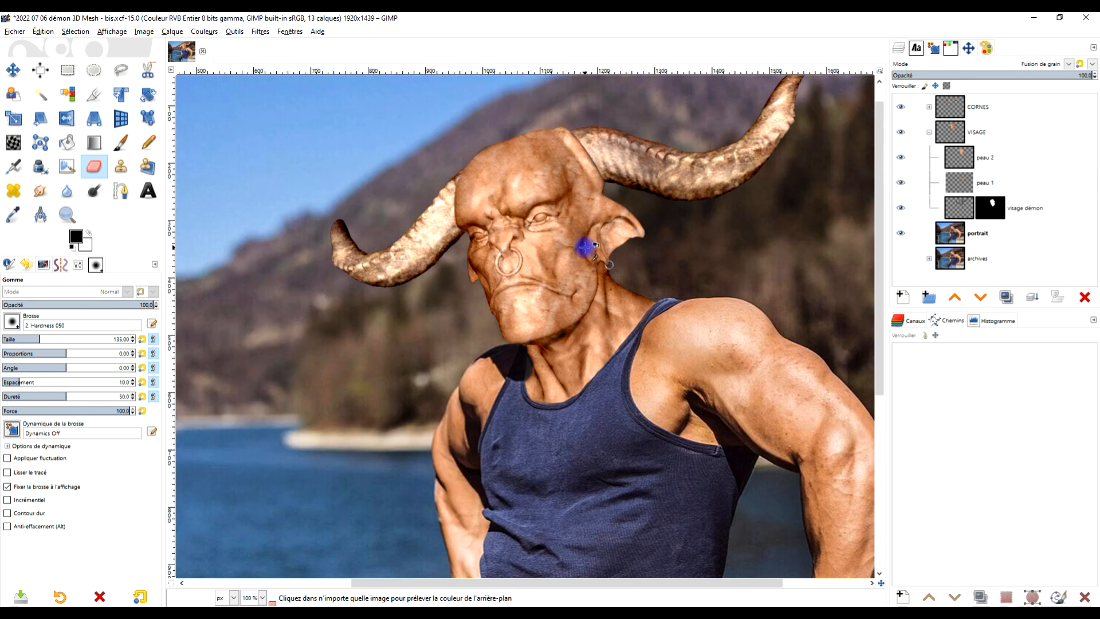
scroll(607, 246, "up", 2)
scroll(619, 275, "down", 1)
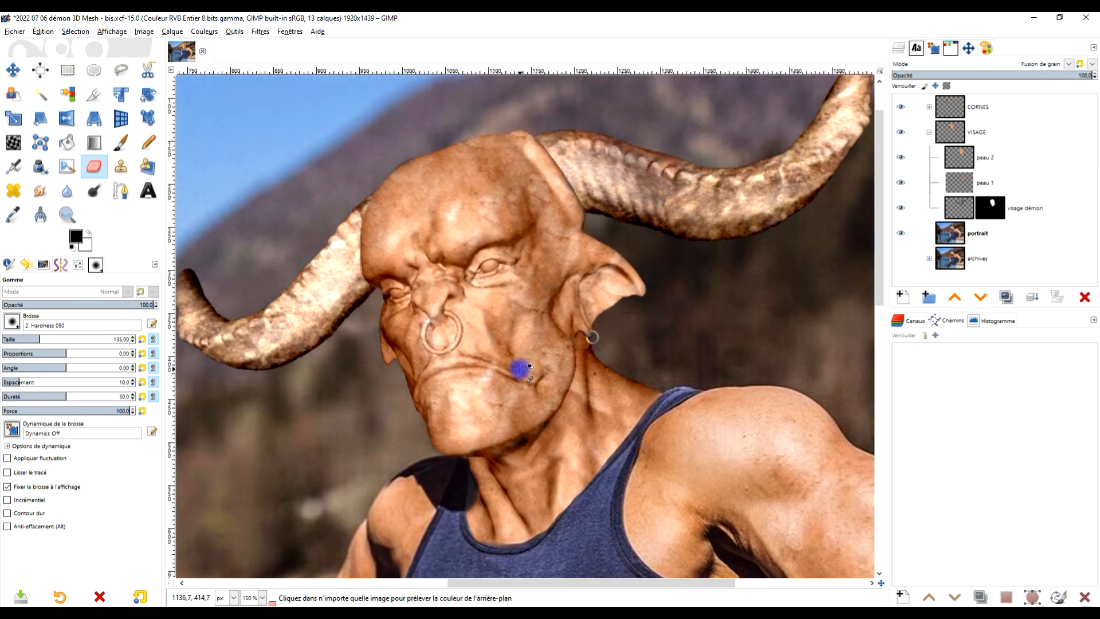
scroll(518, 367, "up", 3)
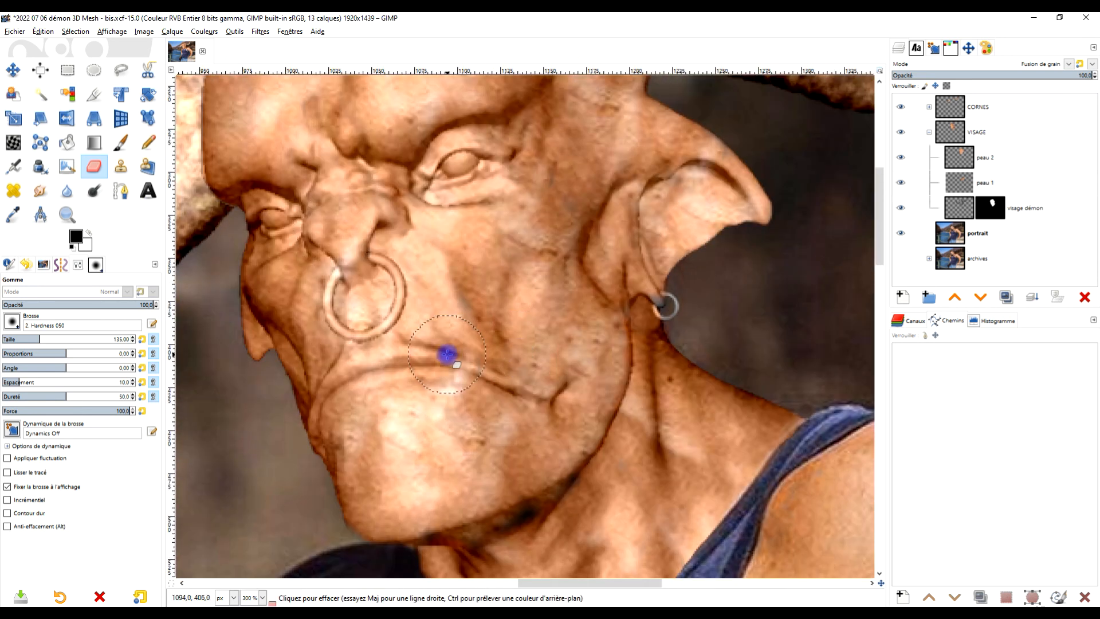
Step: On the peau 2 layer, sample a light skin colour and paint it along the demon's lips with the Paintbrush
left_click(121, 143)
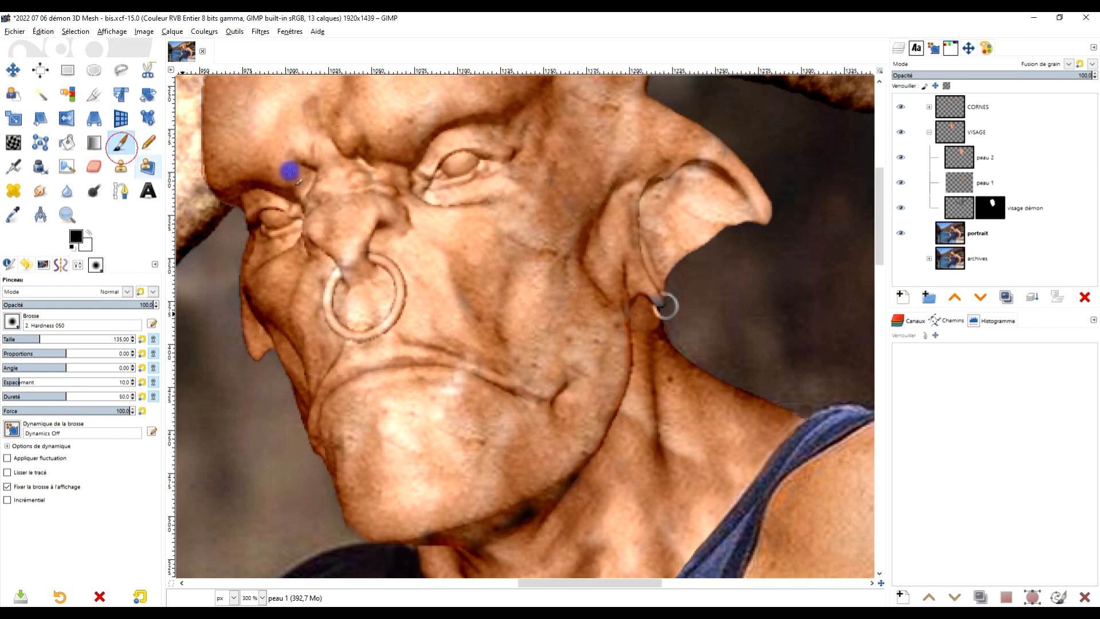
left_click(962, 163)
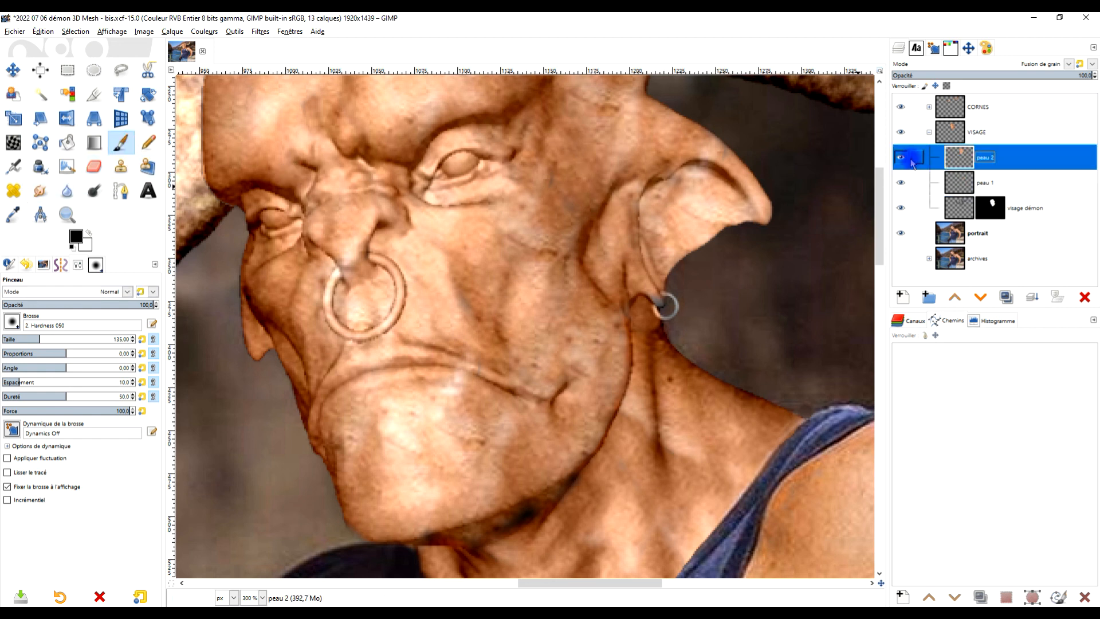
scroll(393, 397, "up", 2)
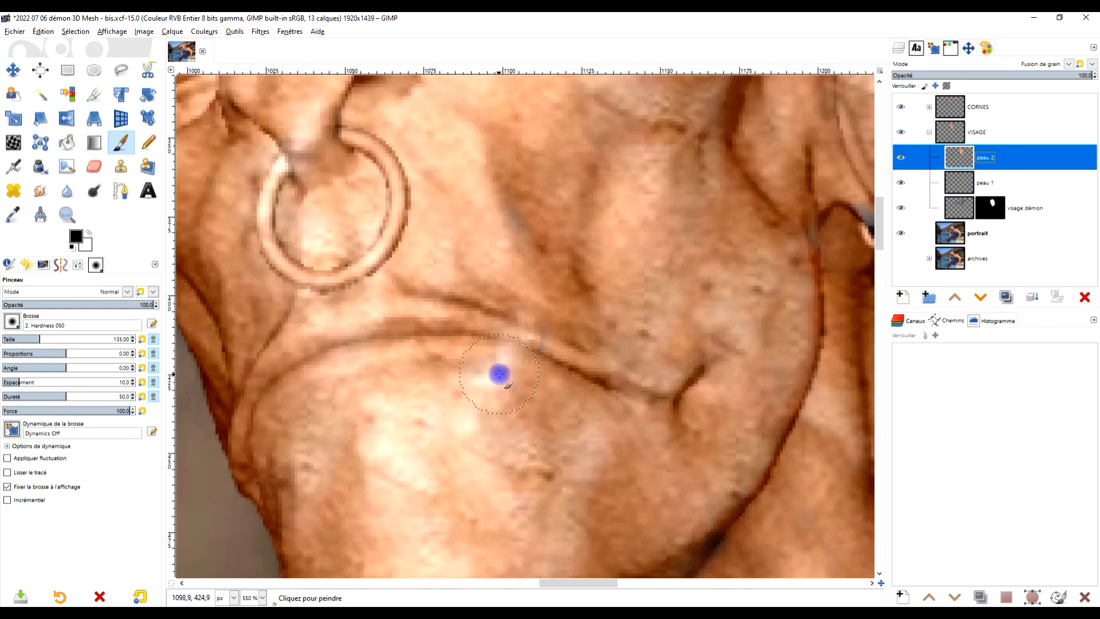
left_click(487, 364, "ctrl")
left_click_drag(454, 368, 558, 395)
scroll(548, 385, "up", 1)
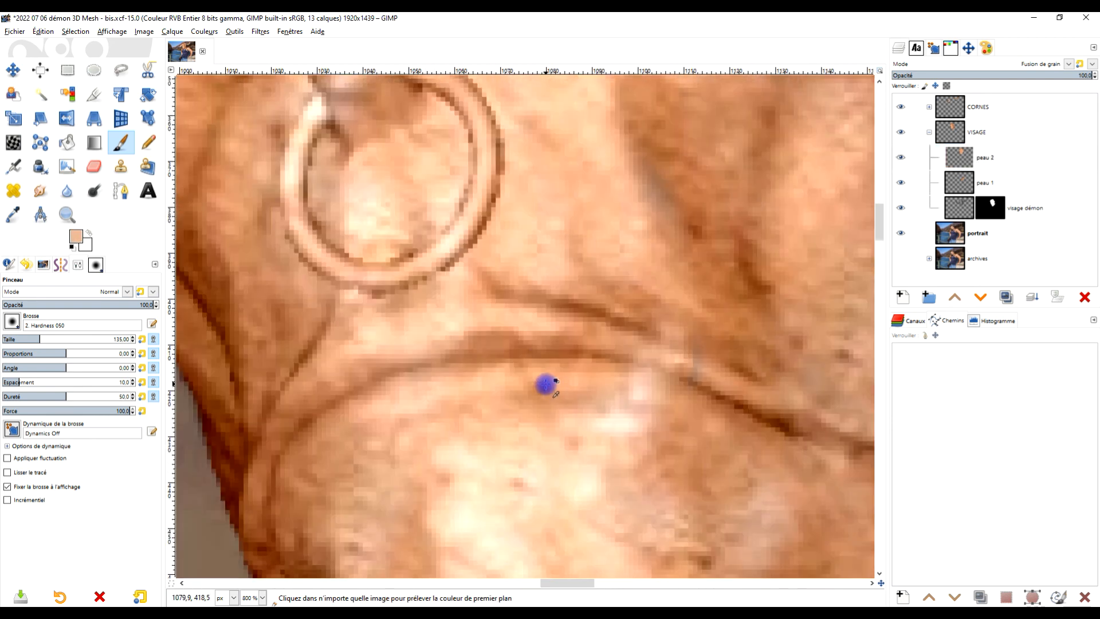
mouse_move(496, 333)
left_mouse_down()
mouse_move(380, 358)
mouse_move(303, 431)
mouse_move(501, 350)
mouse_move(715, 377)
mouse_move(659, 354)
mouse_move(701, 436)
mouse_move(817, 485)
left_mouse_up()
scroll(709, 390, "up", 1)
scroll(727, 471, "down", 3)
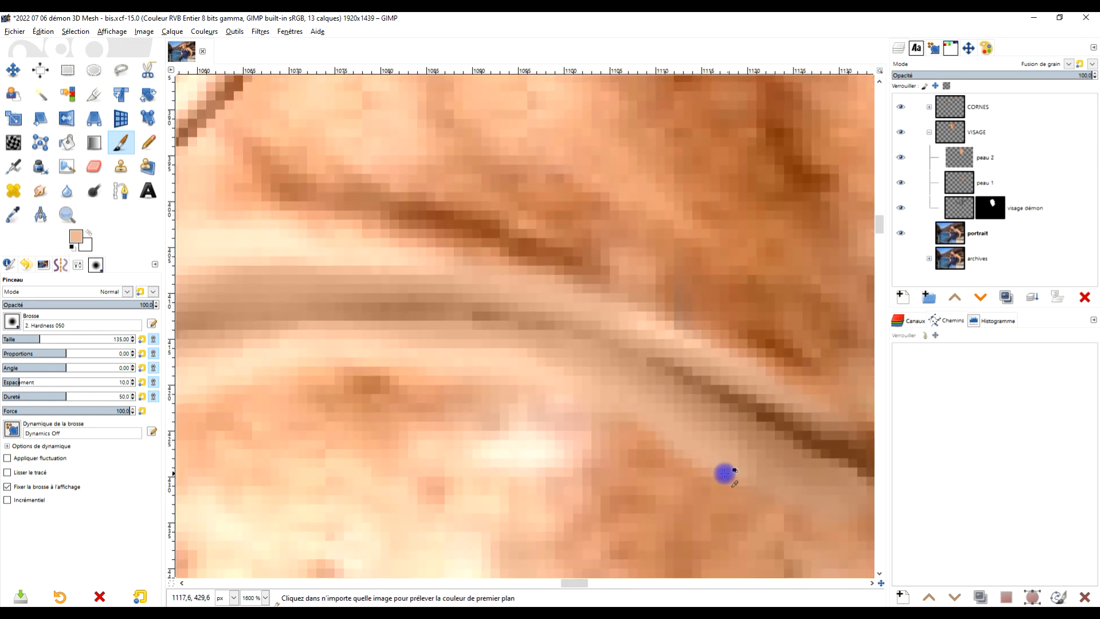
Step: Extend the painted lip colour down to the mouth corner at the face's outer edge, replacing the wide stroke with a thinner one
scroll(521, 427, "up", 2)
left_click_drag(536, 414, 542, 361)
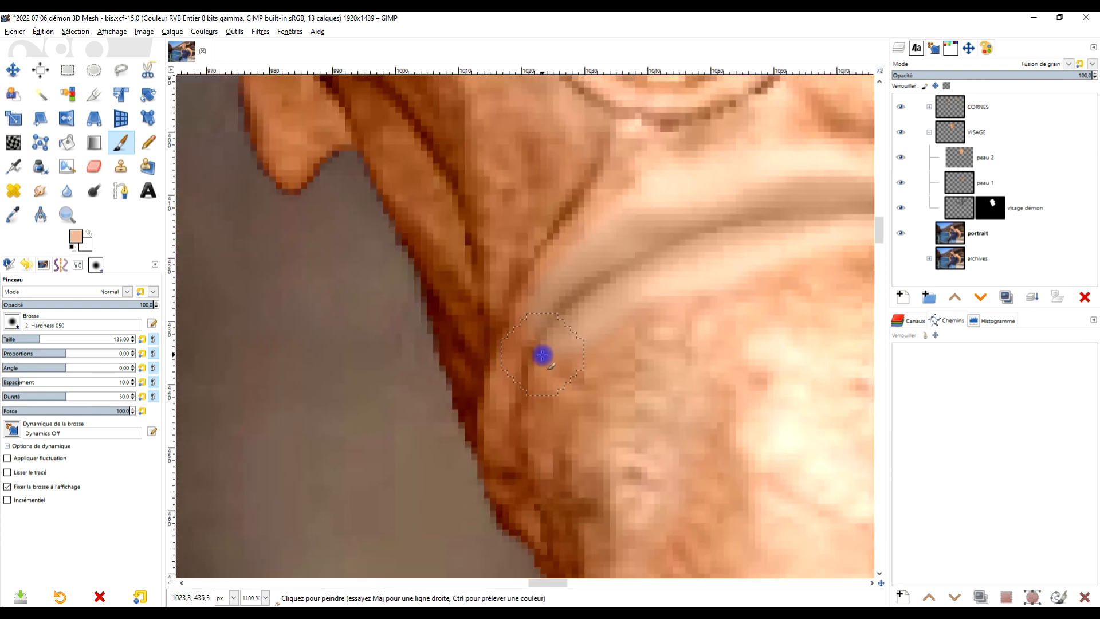
mouse_move(516, 403)
left_mouse_down()
mouse_move(513, 441)
mouse_move(562, 393)
left_mouse_up()
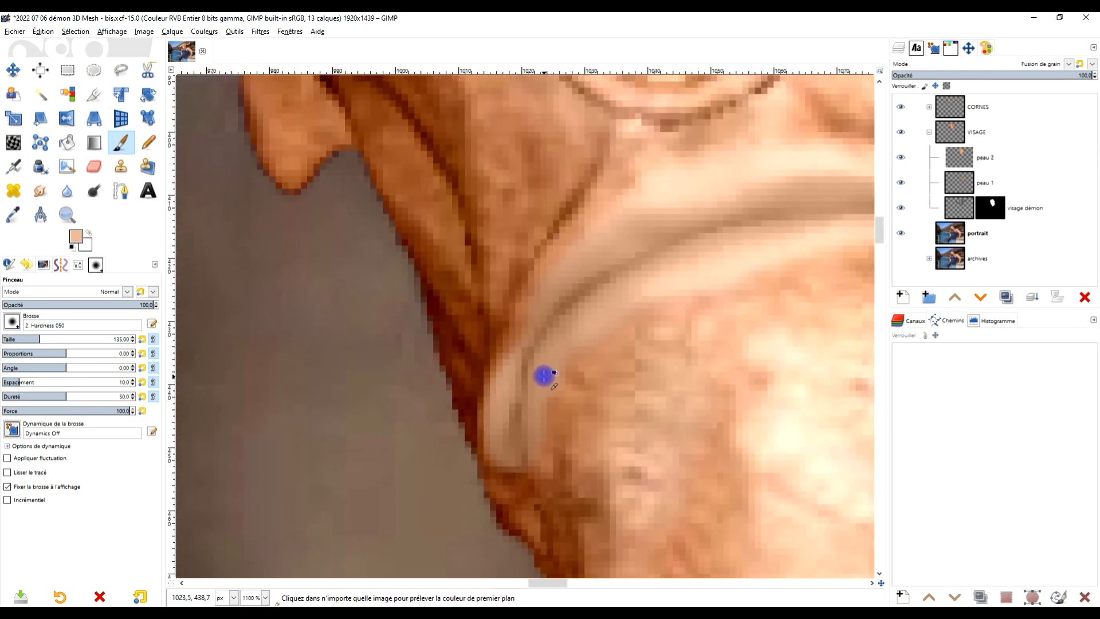
key("ctrl+z")
scroll(536, 378, "up", 2)
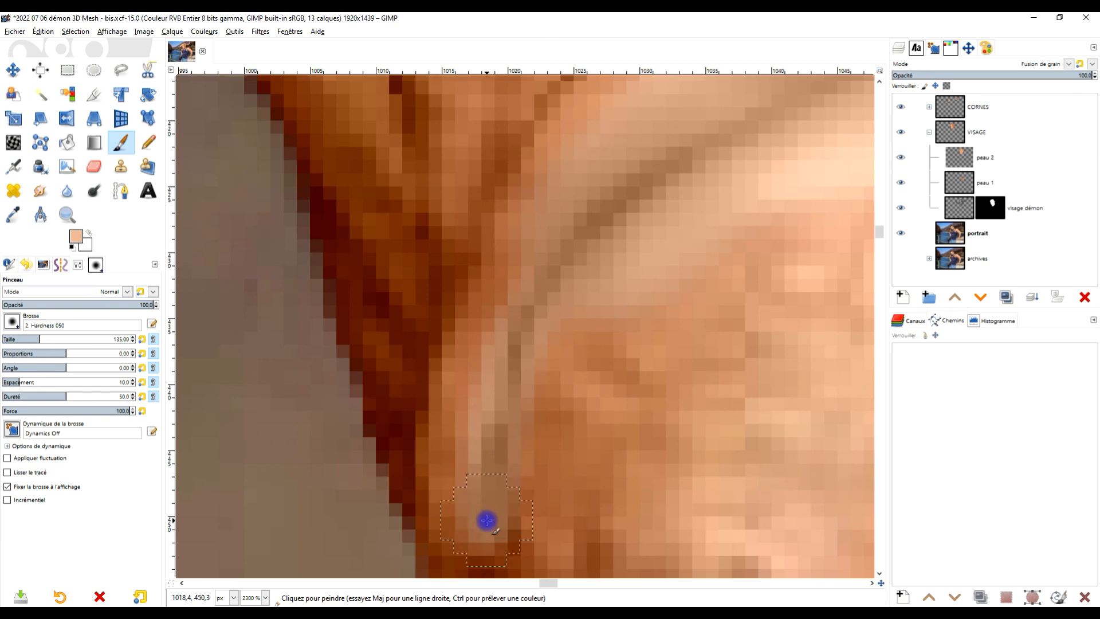
scroll(590, 308, "down", 5)
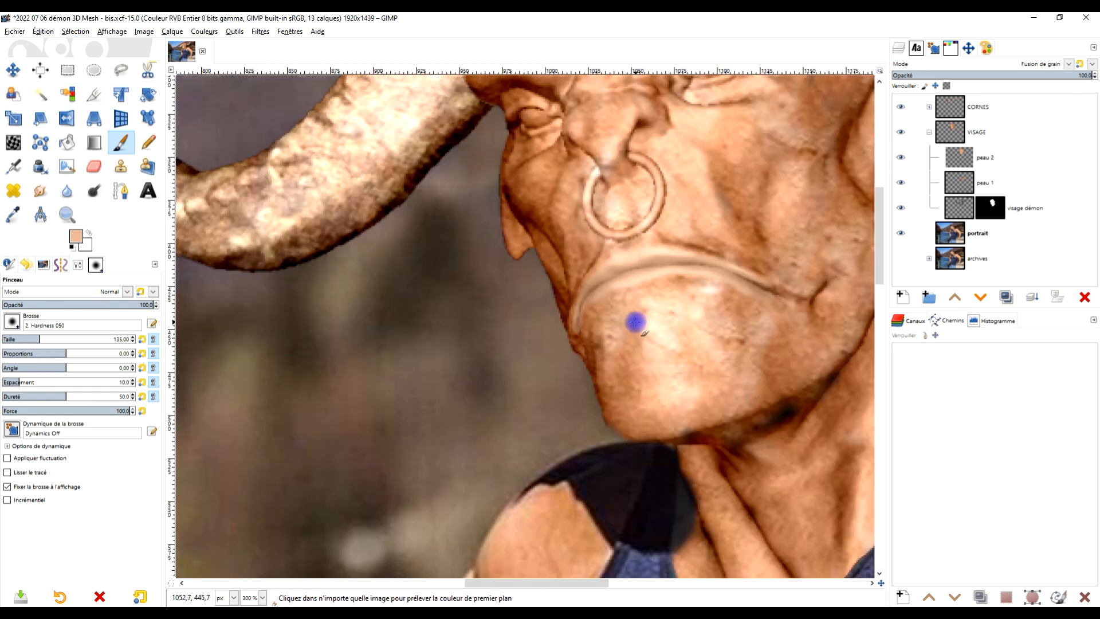
scroll(635, 322, "down", 2)
scroll(636, 333, "up", 3)
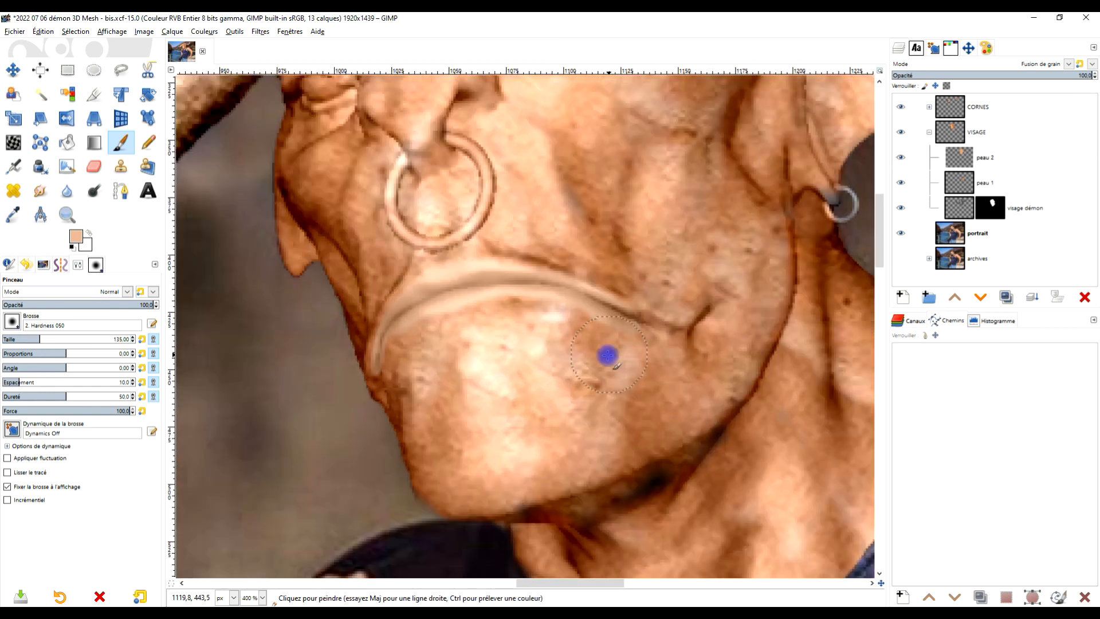
Step: Try to paint over the bright spot below the mouth with a sampled darker skin colour
scroll(608, 355, "up", 1)
left_click(572, 327, "ctrl")
left_click(532, 312)
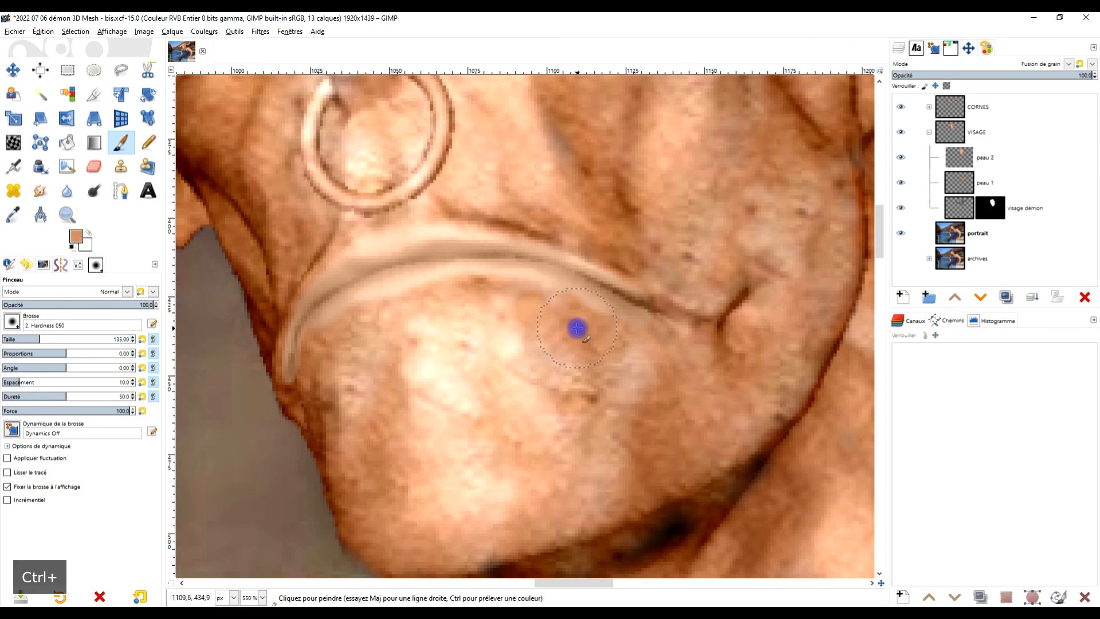
key("ctrl+z")
Step: With the Clone tool, set a source on the cheek beside the nose ring and cover the bright and blemished patches on the chin
left_click(120, 166)
scroll(584, 327, "up", 2)
left_click(562, 327, "ctrl")
left_click_drag(466, 290, 487, 290)
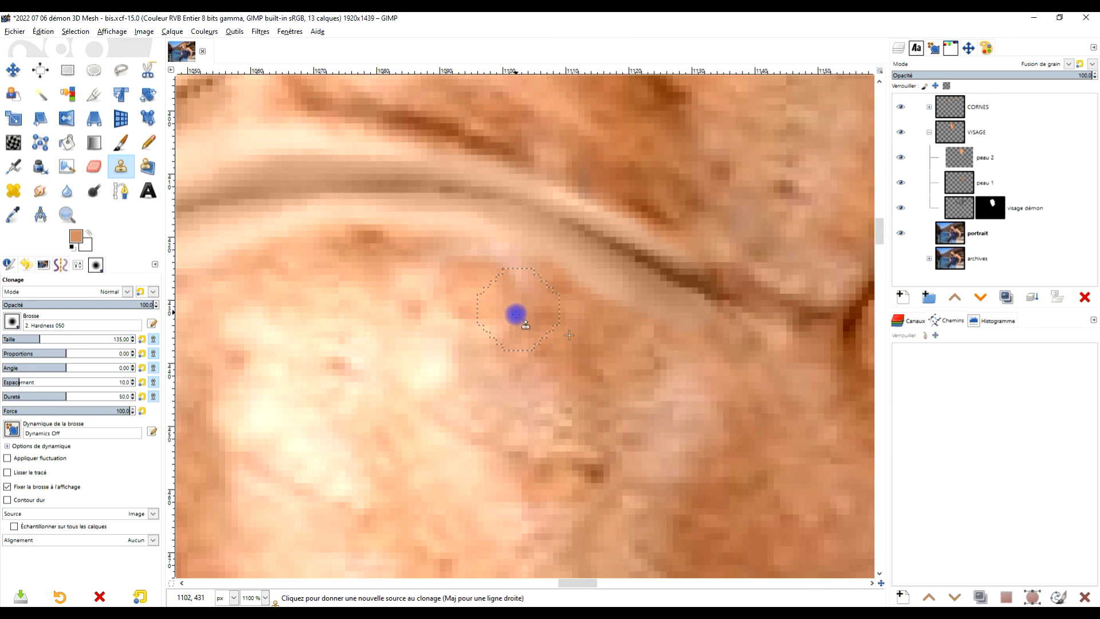
key("ctrl+z")
scroll(518, 321, "down", 3)
left_click_drag(470, 406, 440, 466)
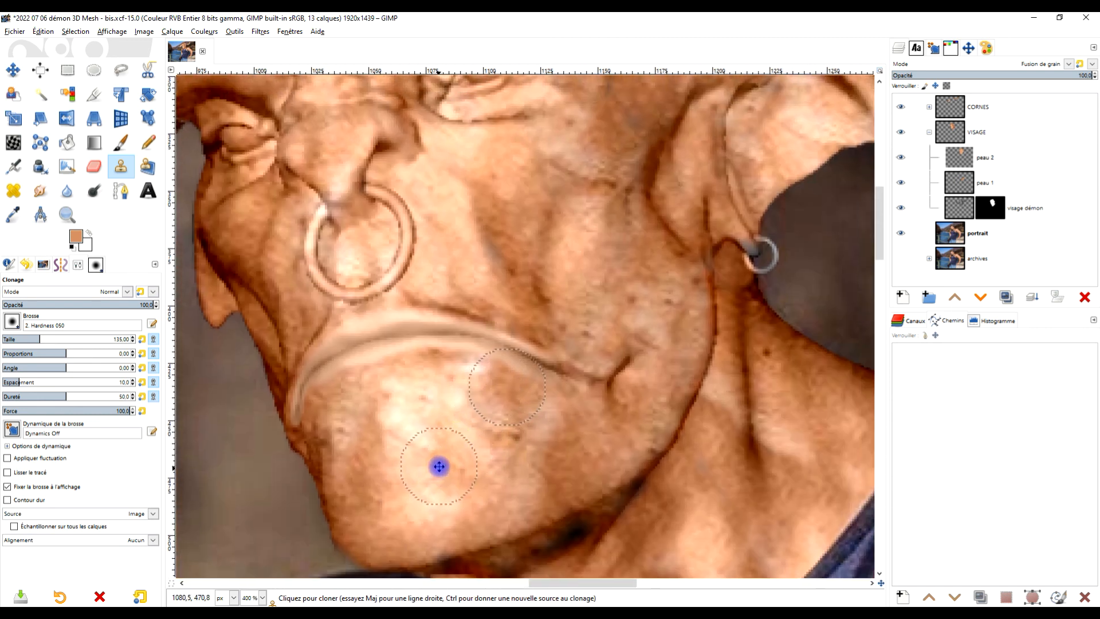
left_click(507, 244, "ctrl")
mouse_move(474, 393)
left_mouse_down()
mouse_move(446, 404)
mouse_move(400, 398)
mouse_move(404, 430)
mouse_move(482, 444)
mouse_move(502, 418)
mouse_move(540, 430)
left_mouse_up()
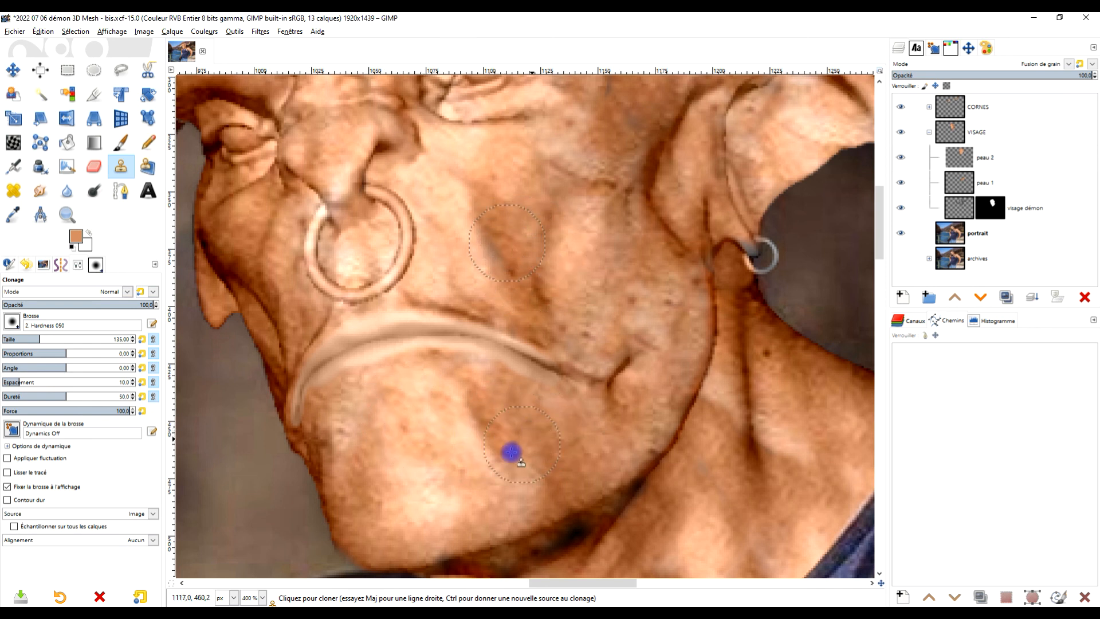
mouse_move(443, 491)
left_mouse_down()
mouse_move(408, 479)
mouse_move(410, 498)
mouse_move(437, 500)
left_mouse_up()
Step: Clone the cheek skin over the bright patch inside the nose ring
scroll(559, 442, "down", 2)
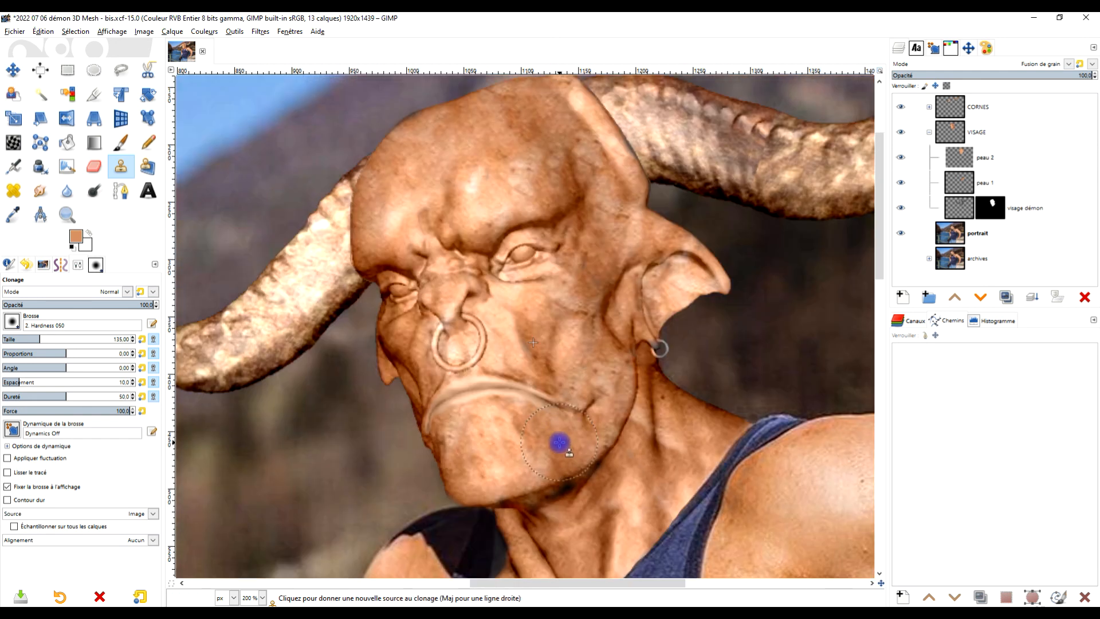
scroll(511, 353, "up", 2)
scroll(425, 332, "down", 2)
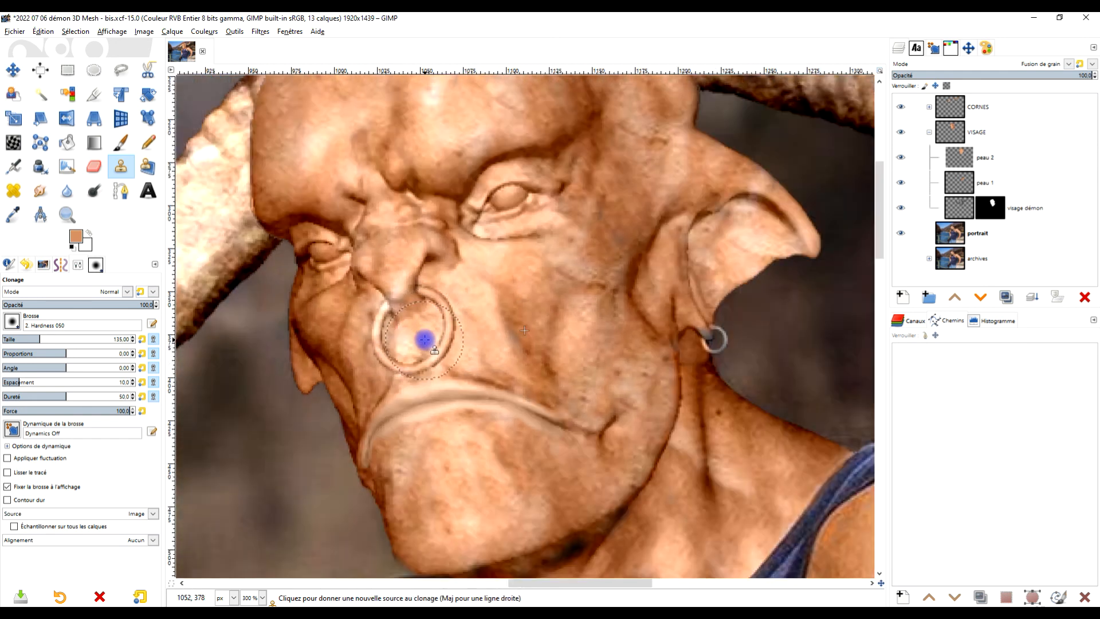
scroll(393, 344, "up", 3)
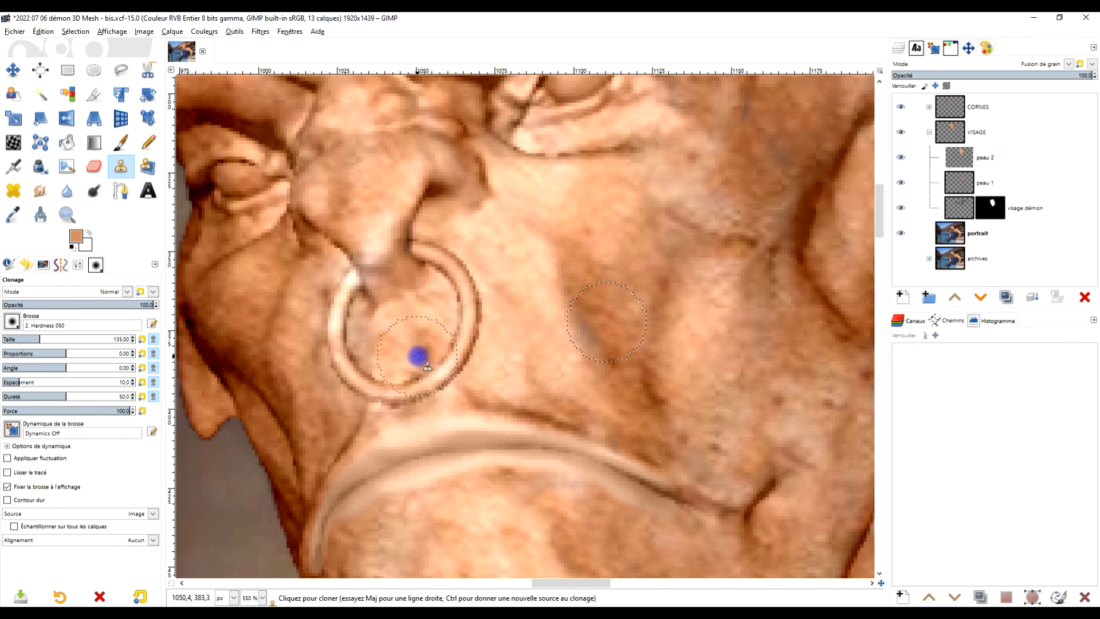
left_click_drag(430, 321, 454, 320)
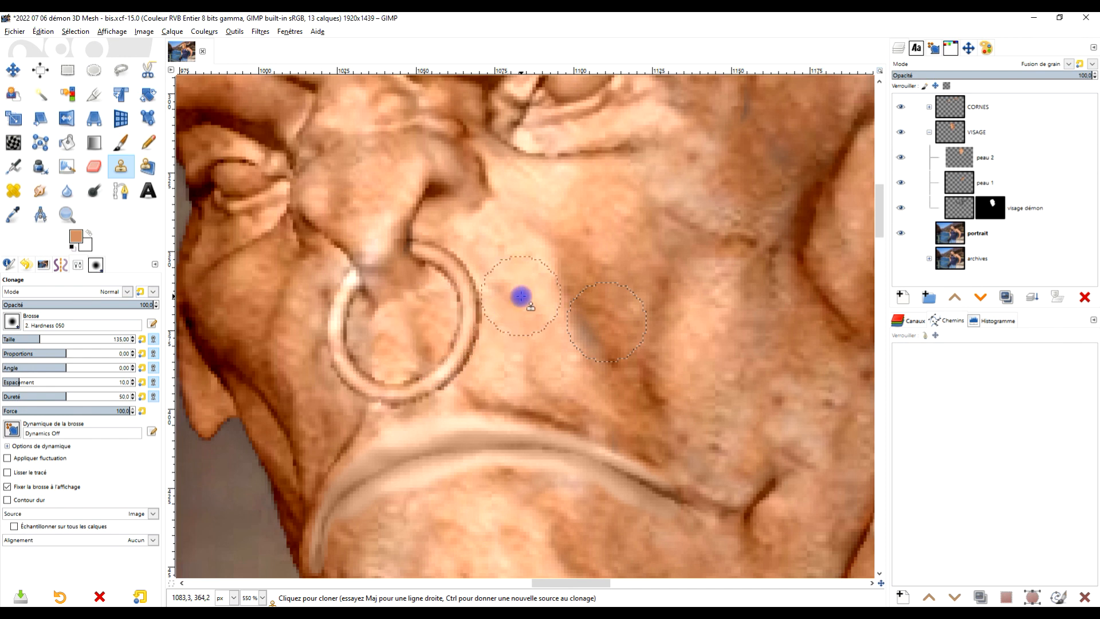
Step: Set a new Clone source on the upper forehead and clone its skin over the dark blotches and highlights above the brows
scroll(520, 296, "down", 3)
scroll(538, 344, "up", 2)
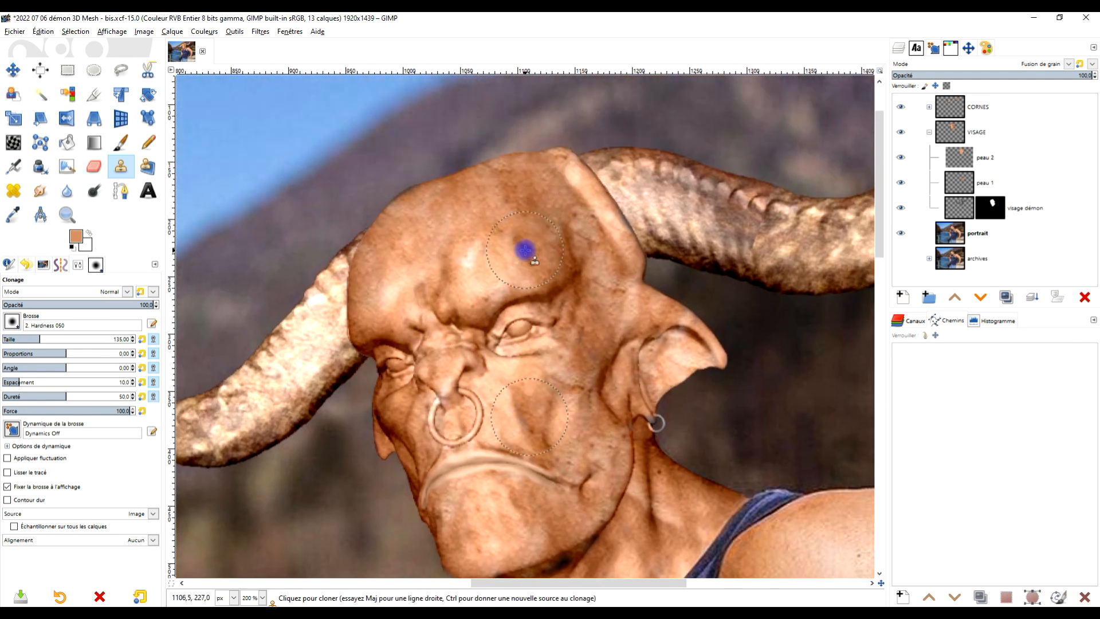
left_click(469, 260)
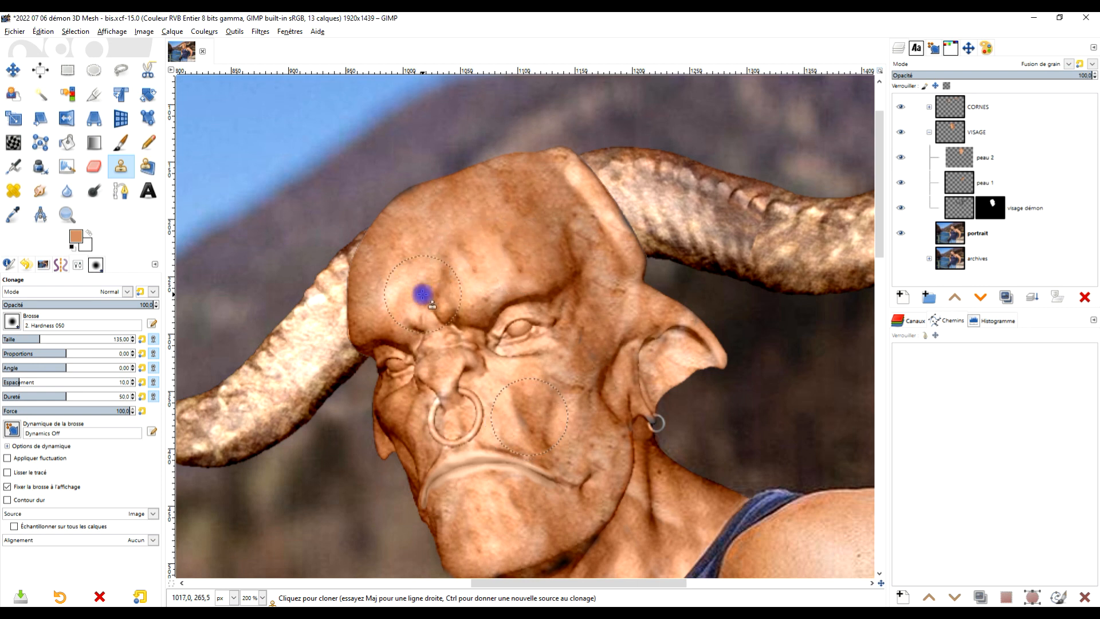
scroll(463, 267, "up", 2)
left_click(396, 198, "ctrl")
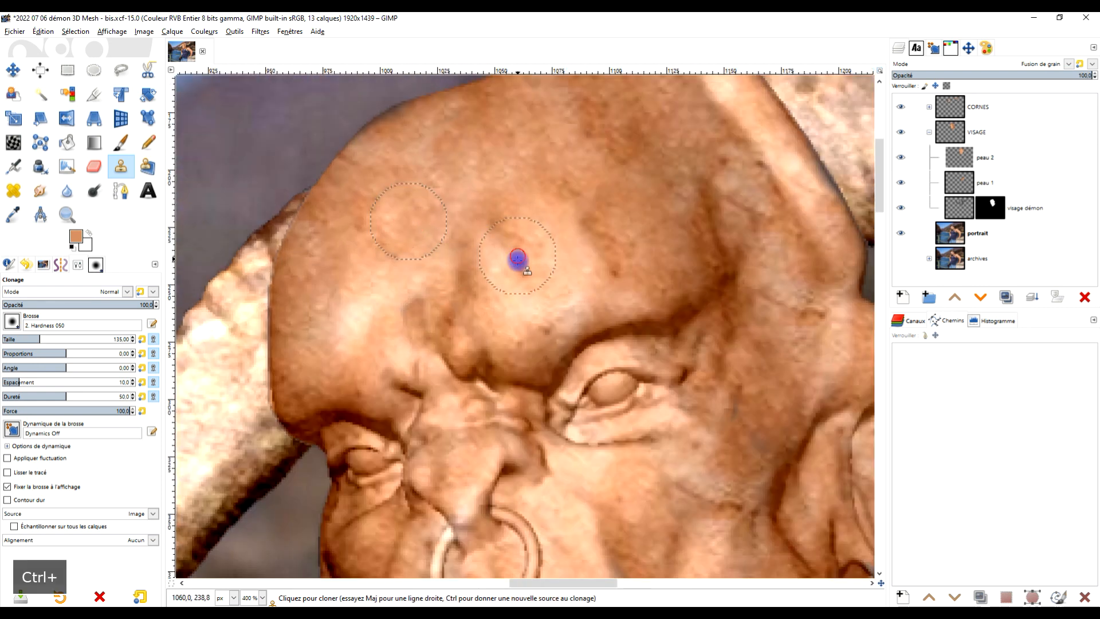
mouse_move(401, 260)
left_mouse_down()
mouse_move(363, 312)
mouse_move(412, 283)
left_mouse_up()
left_click(353, 337)
left_click(558, 316)
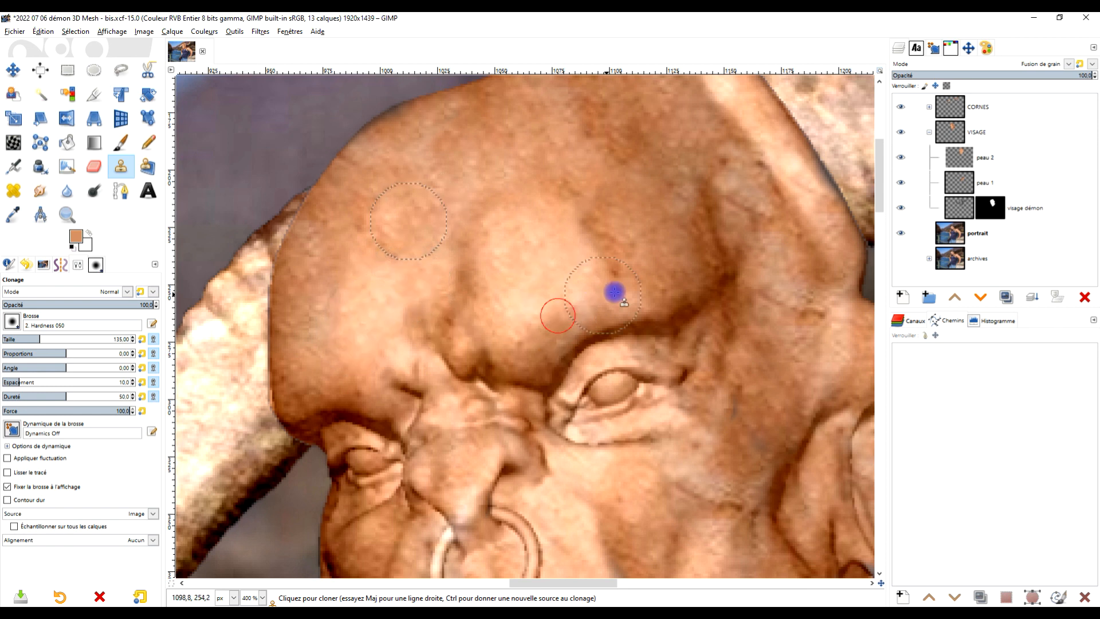
Step: Set a new Clone source on the chin and retouch the skin just below the mouth line
scroll(582, 307, "down", 4)
scroll(736, 319, "up", 2)
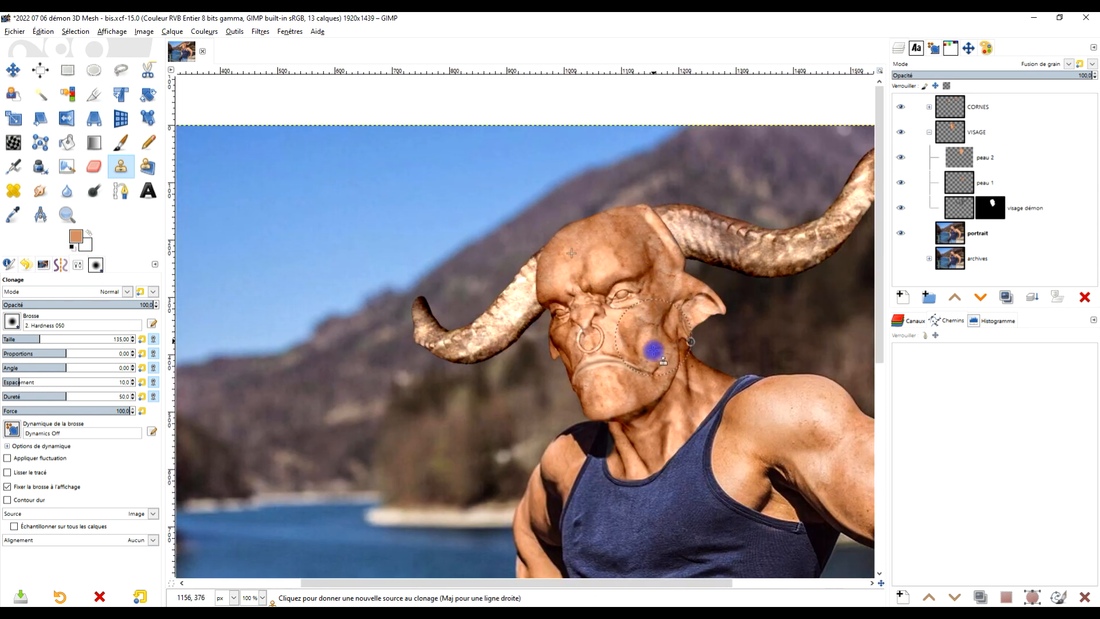
scroll(619, 384, "up", 2)
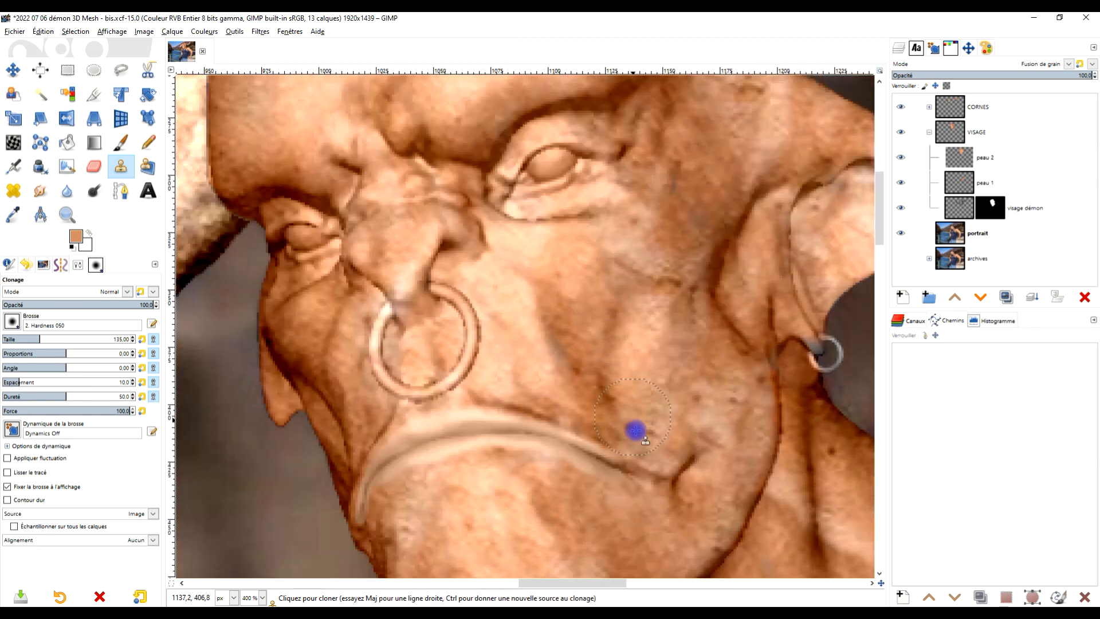
left_click_drag(639, 451, 624, 388)
scroll(571, 442, "up", 1)
left_click(565, 466, "ctrl")
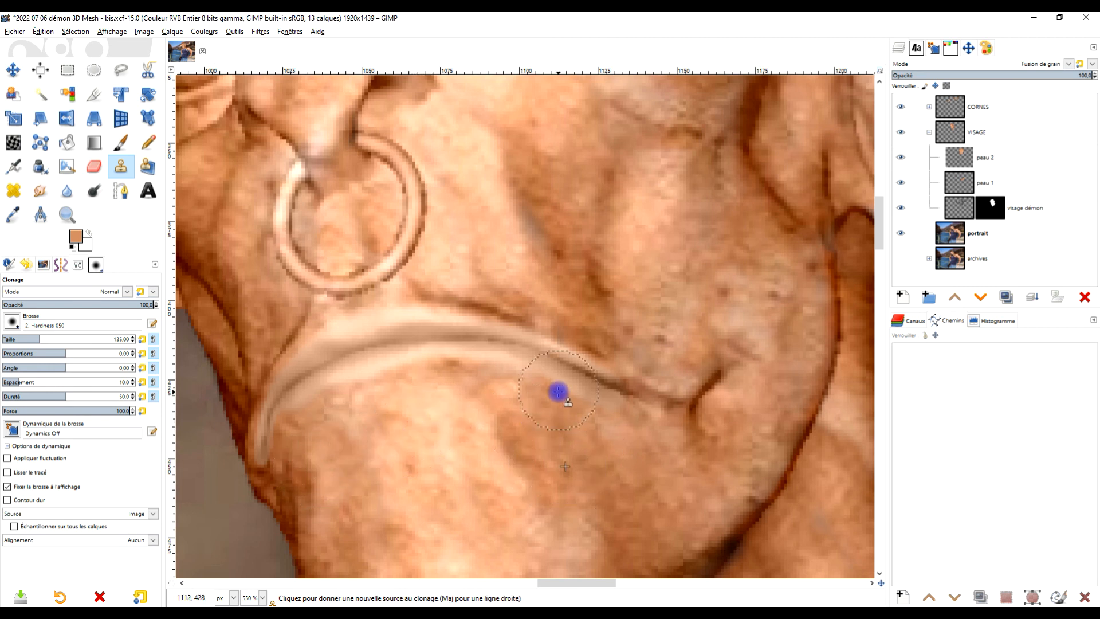
scroll(561, 390, "down", 2)
scroll(657, 371, "up", 1)
scroll(651, 329, "down", 4)
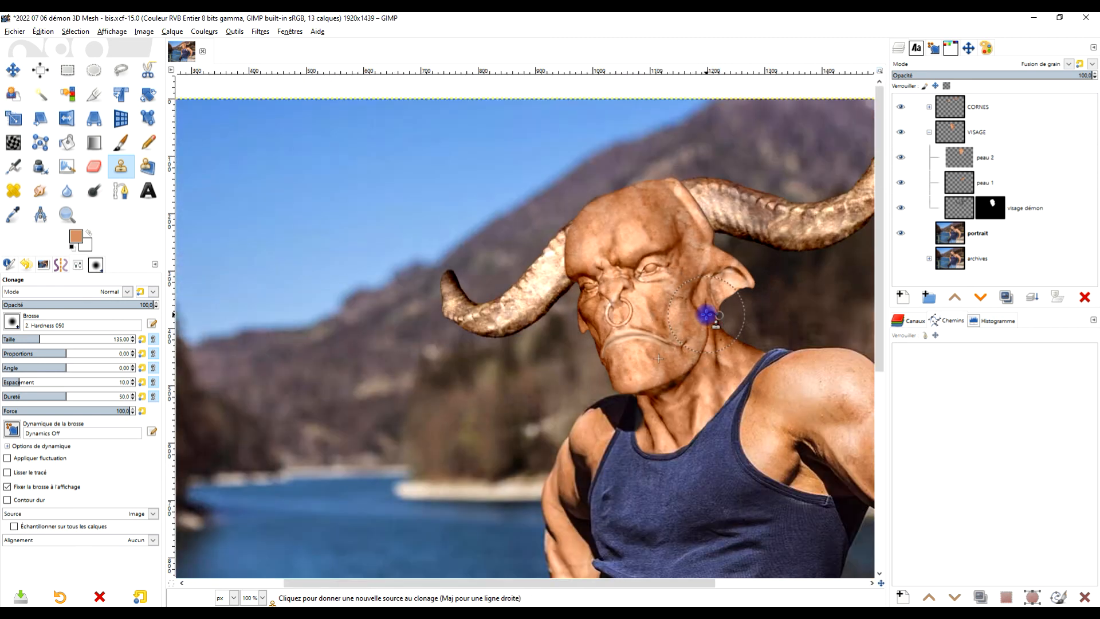
Step: Try to clone neck skin over the crease below the earring, sampling again with the peau 1 layer active, and undo it
scroll(708, 315, "up", 2)
left_click_drag(729, 325, 619, 266)
scroll(730, 305, "down", 1)
left_click_drag(731, 305, 656, 339)
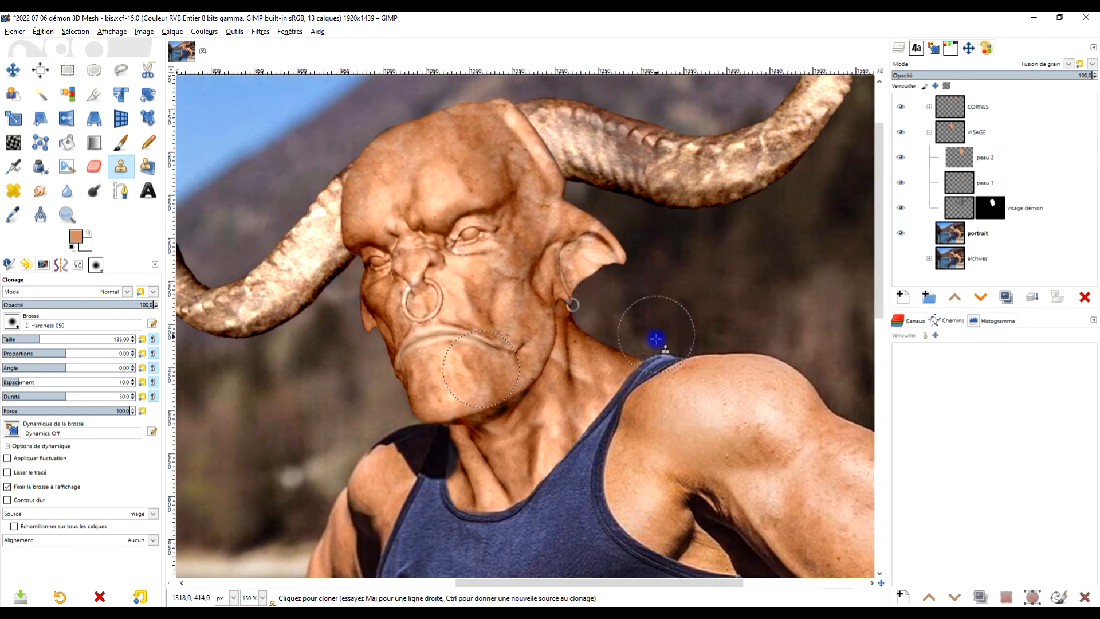
scroll(656, 339, "up", 3)
left_click(528, 376, "ctrl")
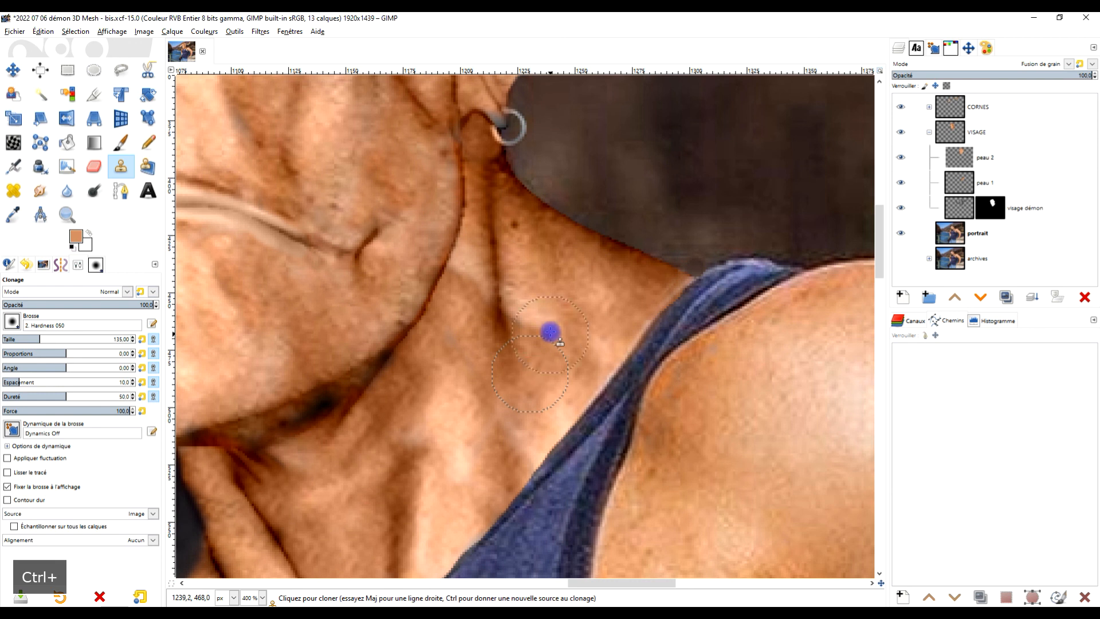
left_click(985, 183)
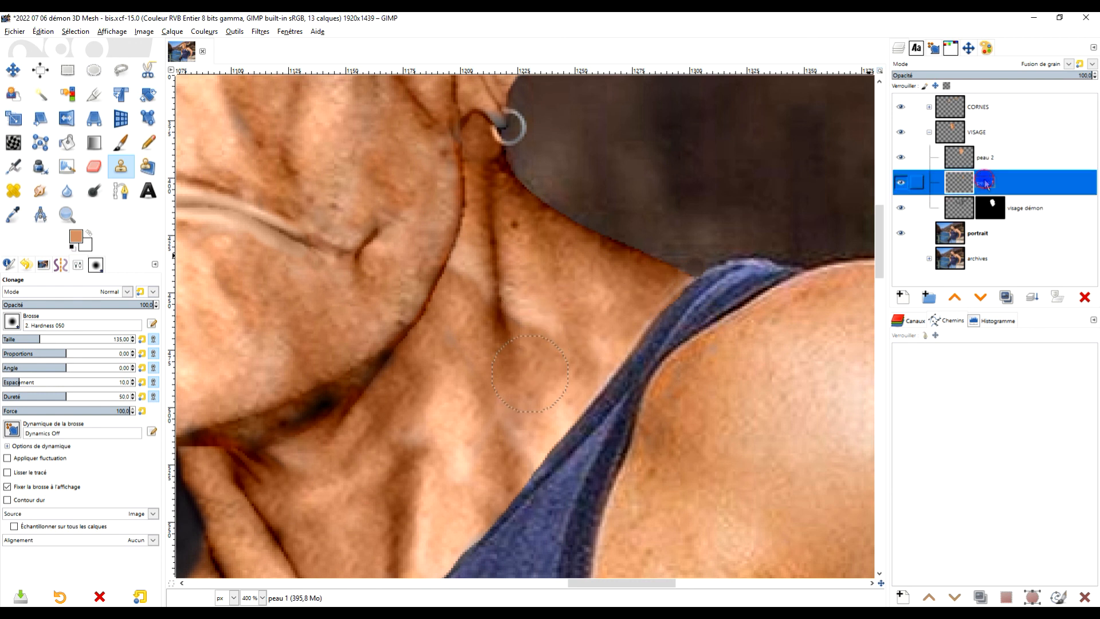
left_click(534, 367, "ctrl")
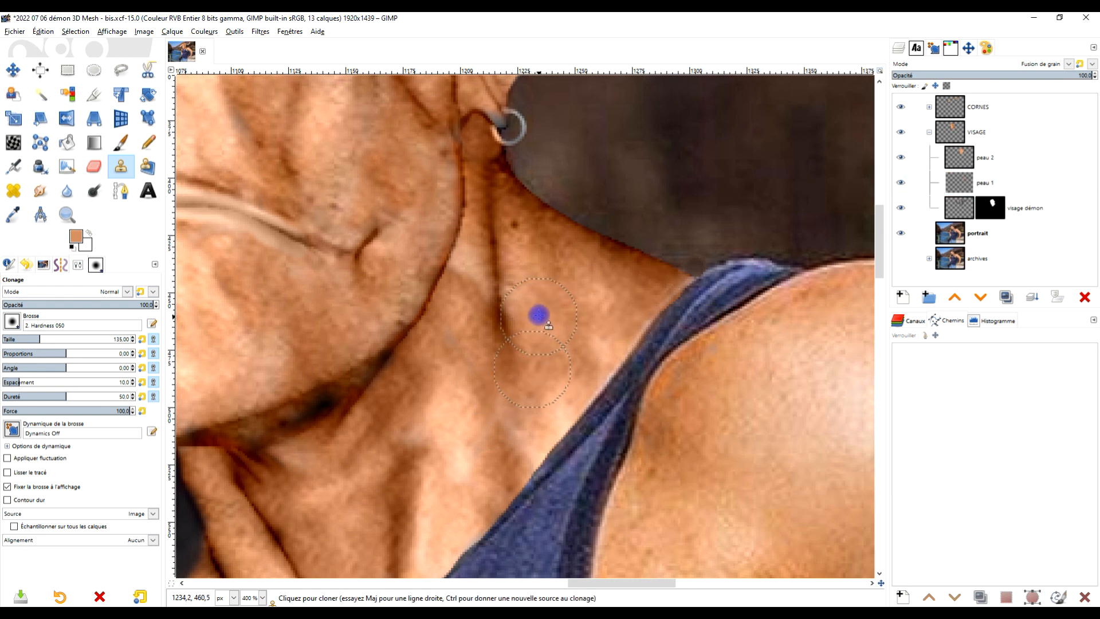
scroll(526, 266, "down", 3)
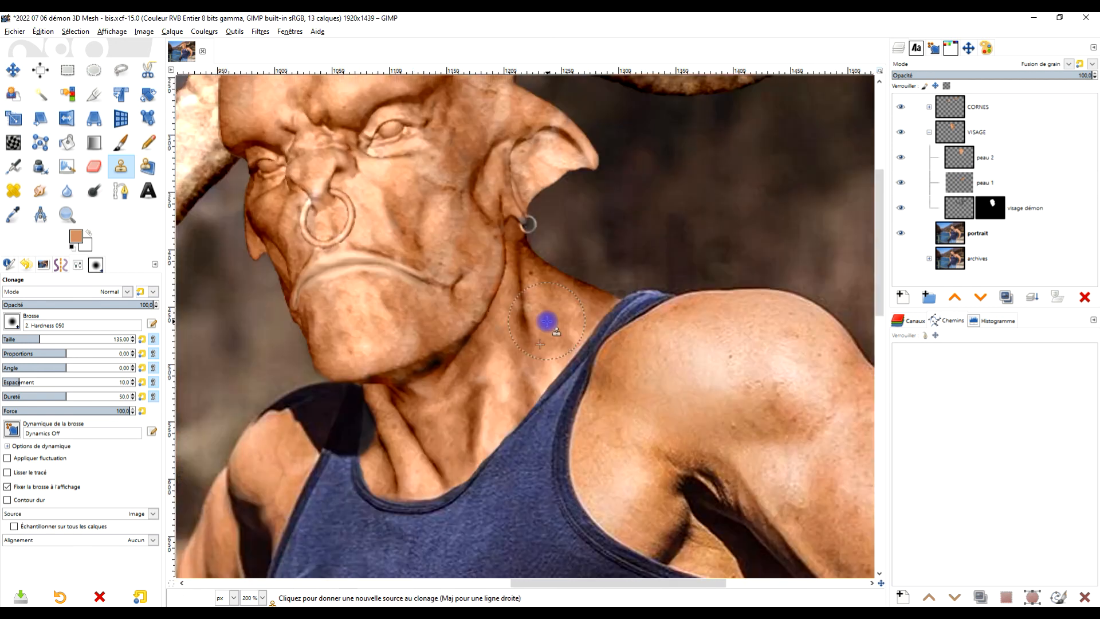
key("ctrl+z")
scroll(530, 322, "down", 1)
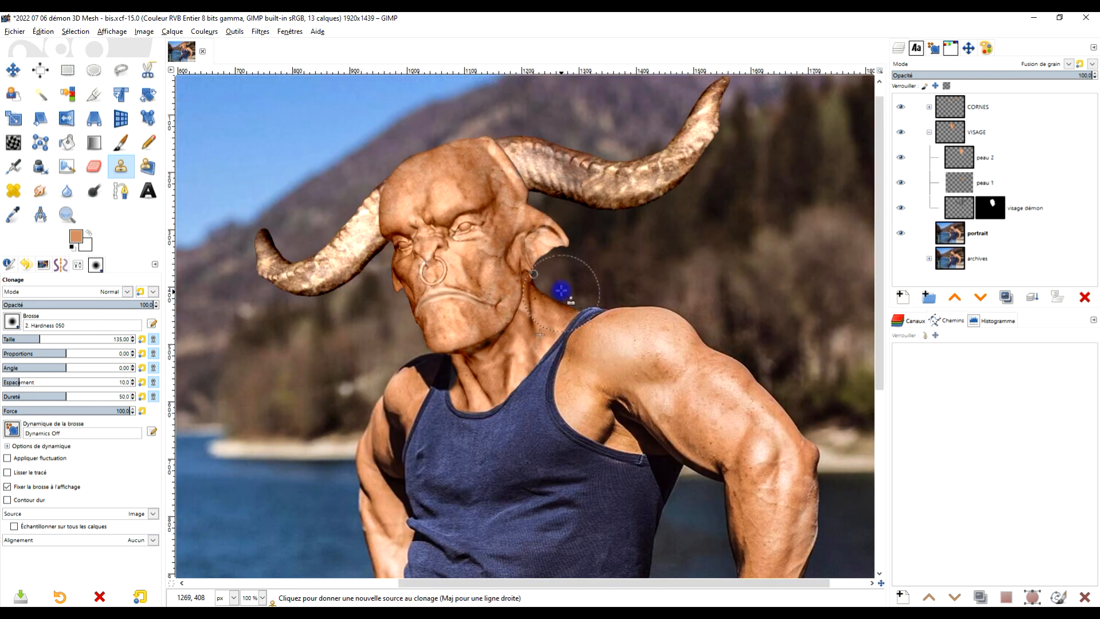
scroll(533, 229, "up", 2)
scroll(444, 287, "up", 2)
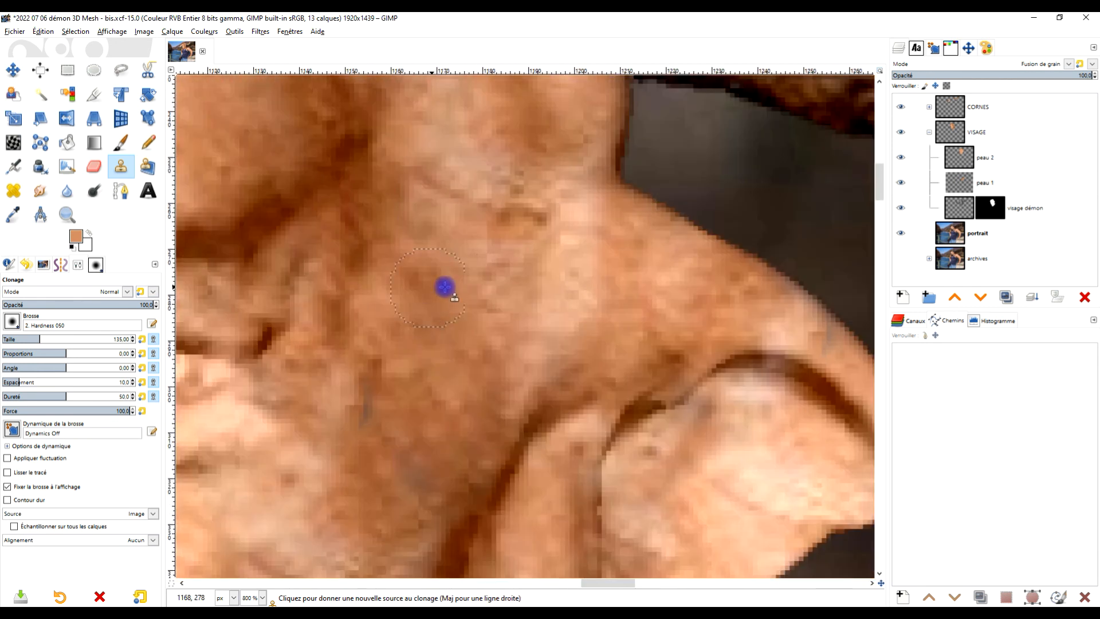
scroll(491, 294, "down", 3)
left_click_drag(564, 266, 629, 223)
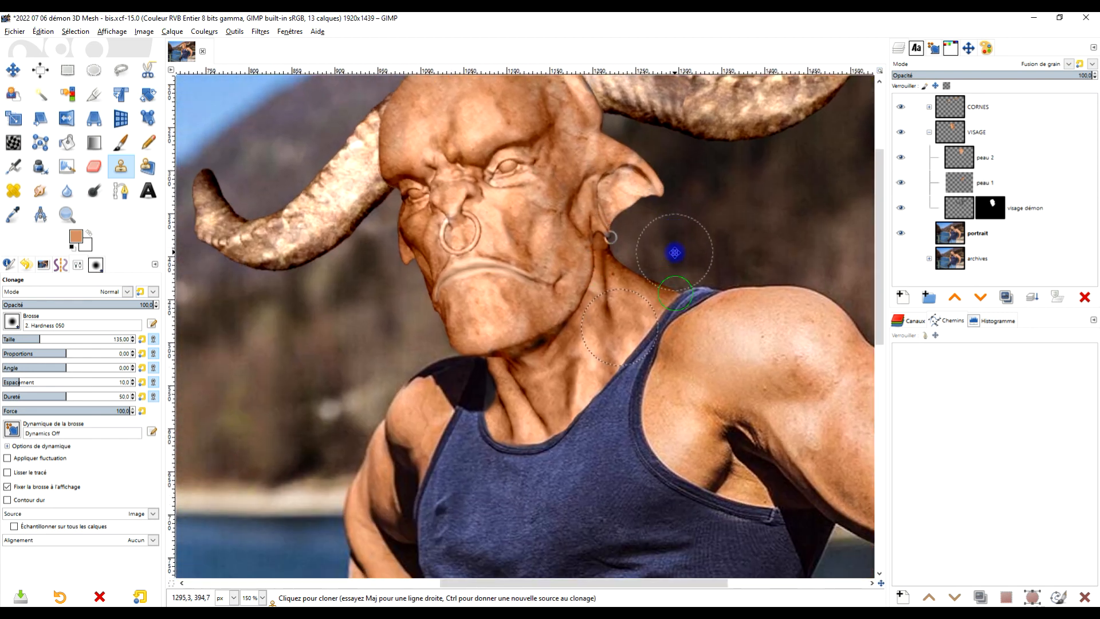